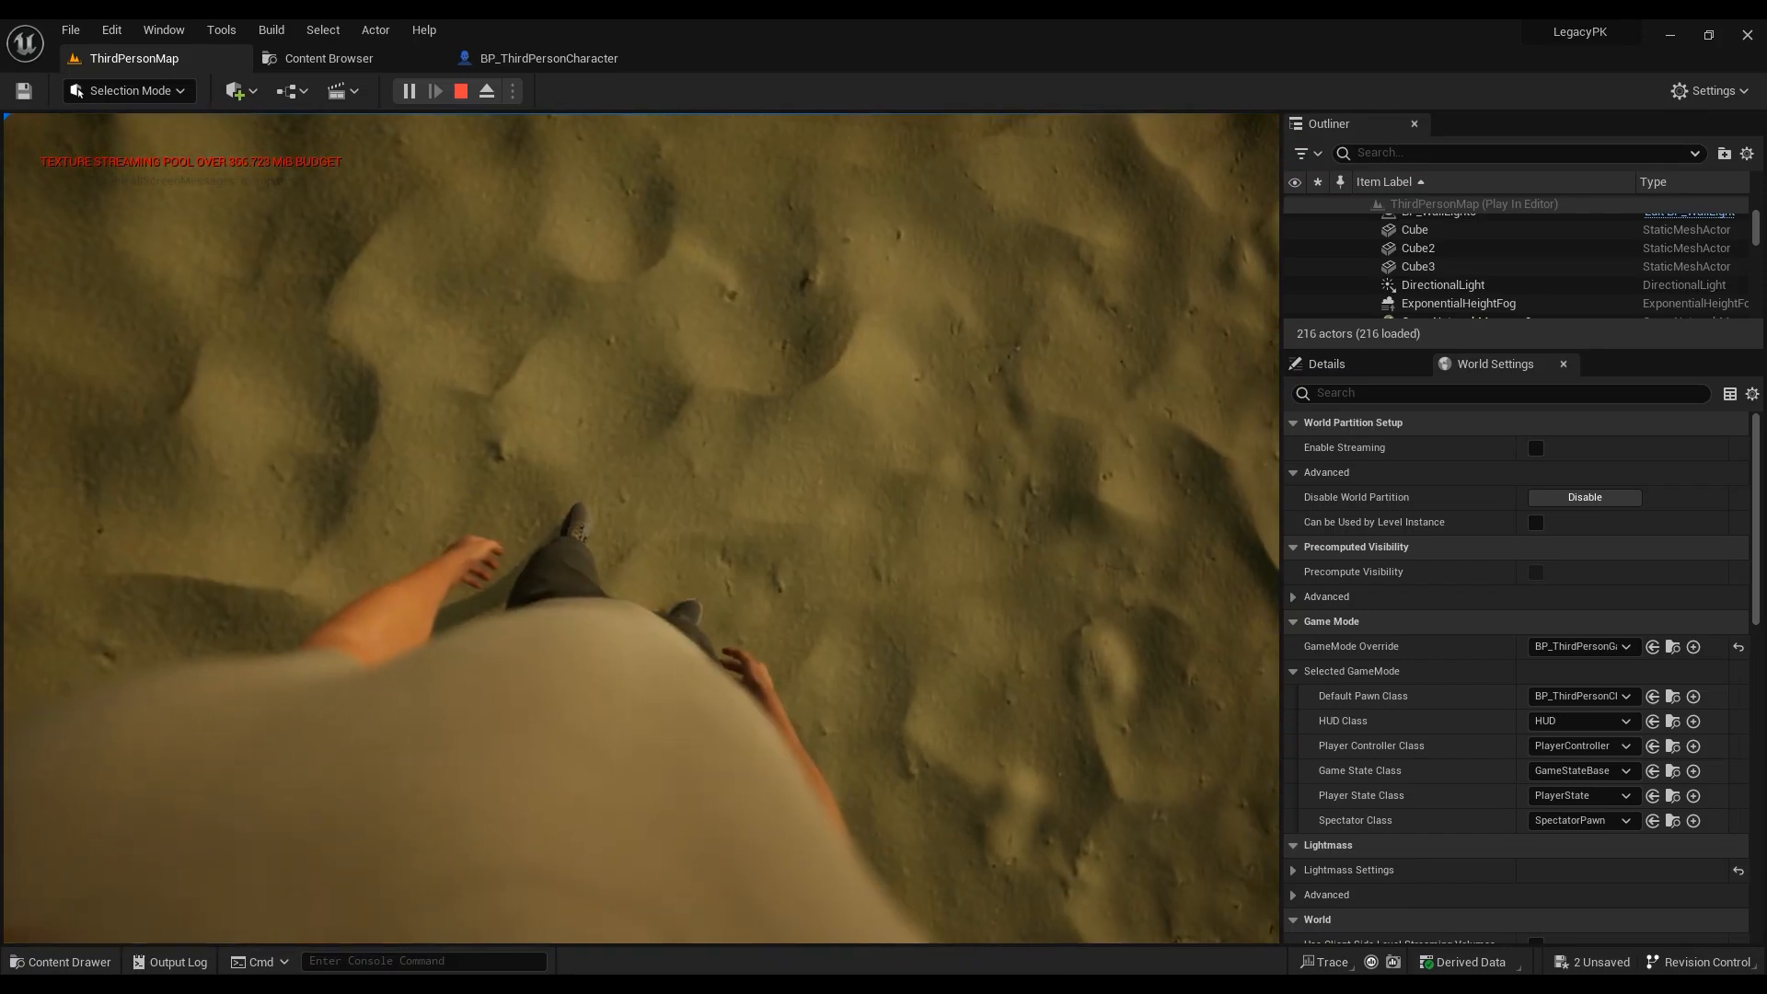
Step: End the play test and show the top-level Content folder of the project
key(w)
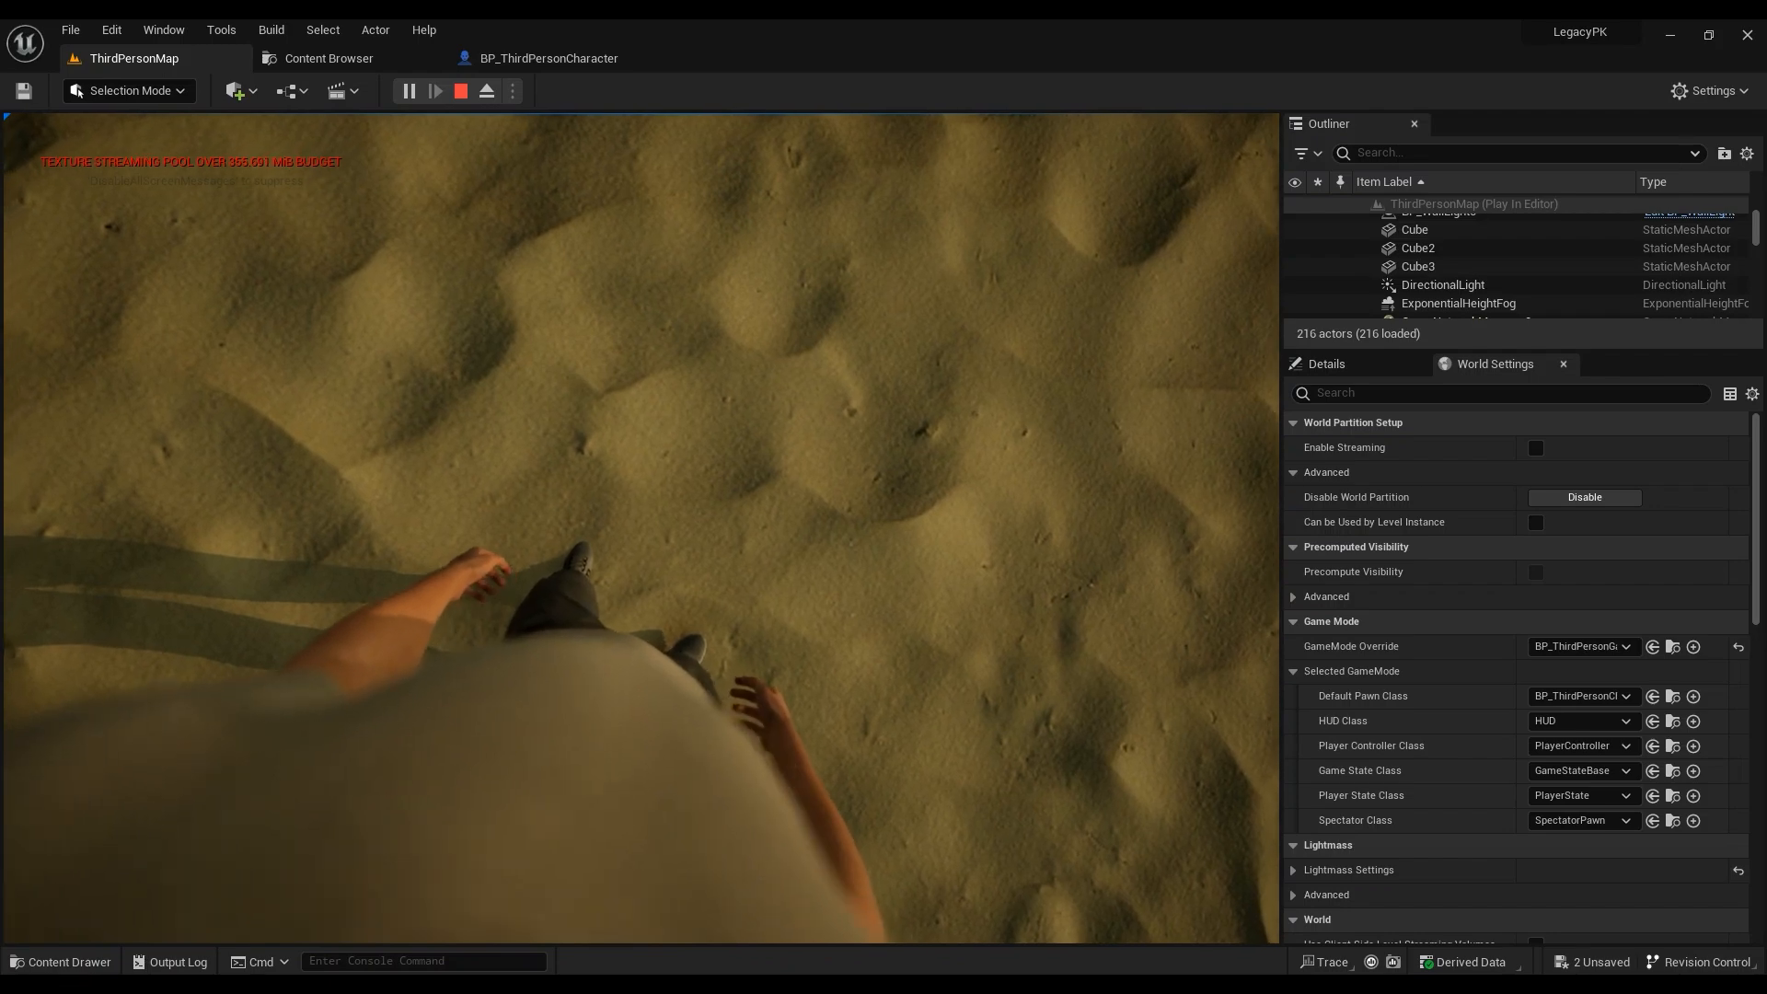
key(Escape)
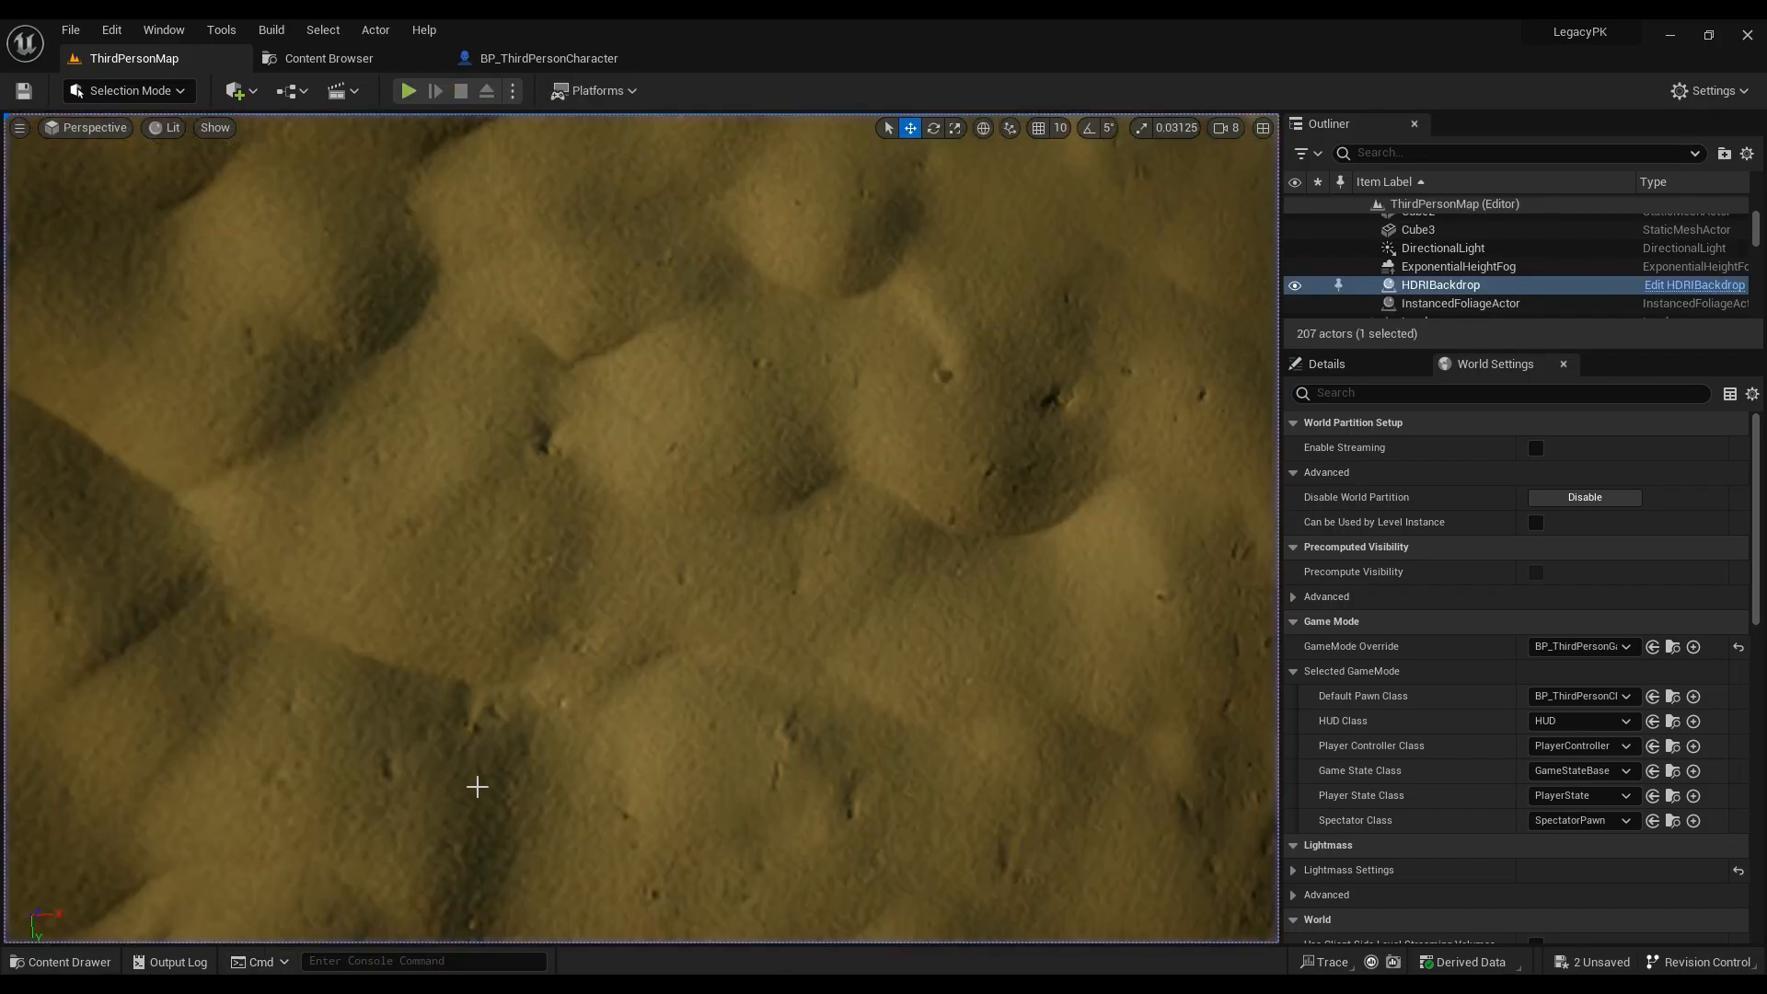
click(65, 962)
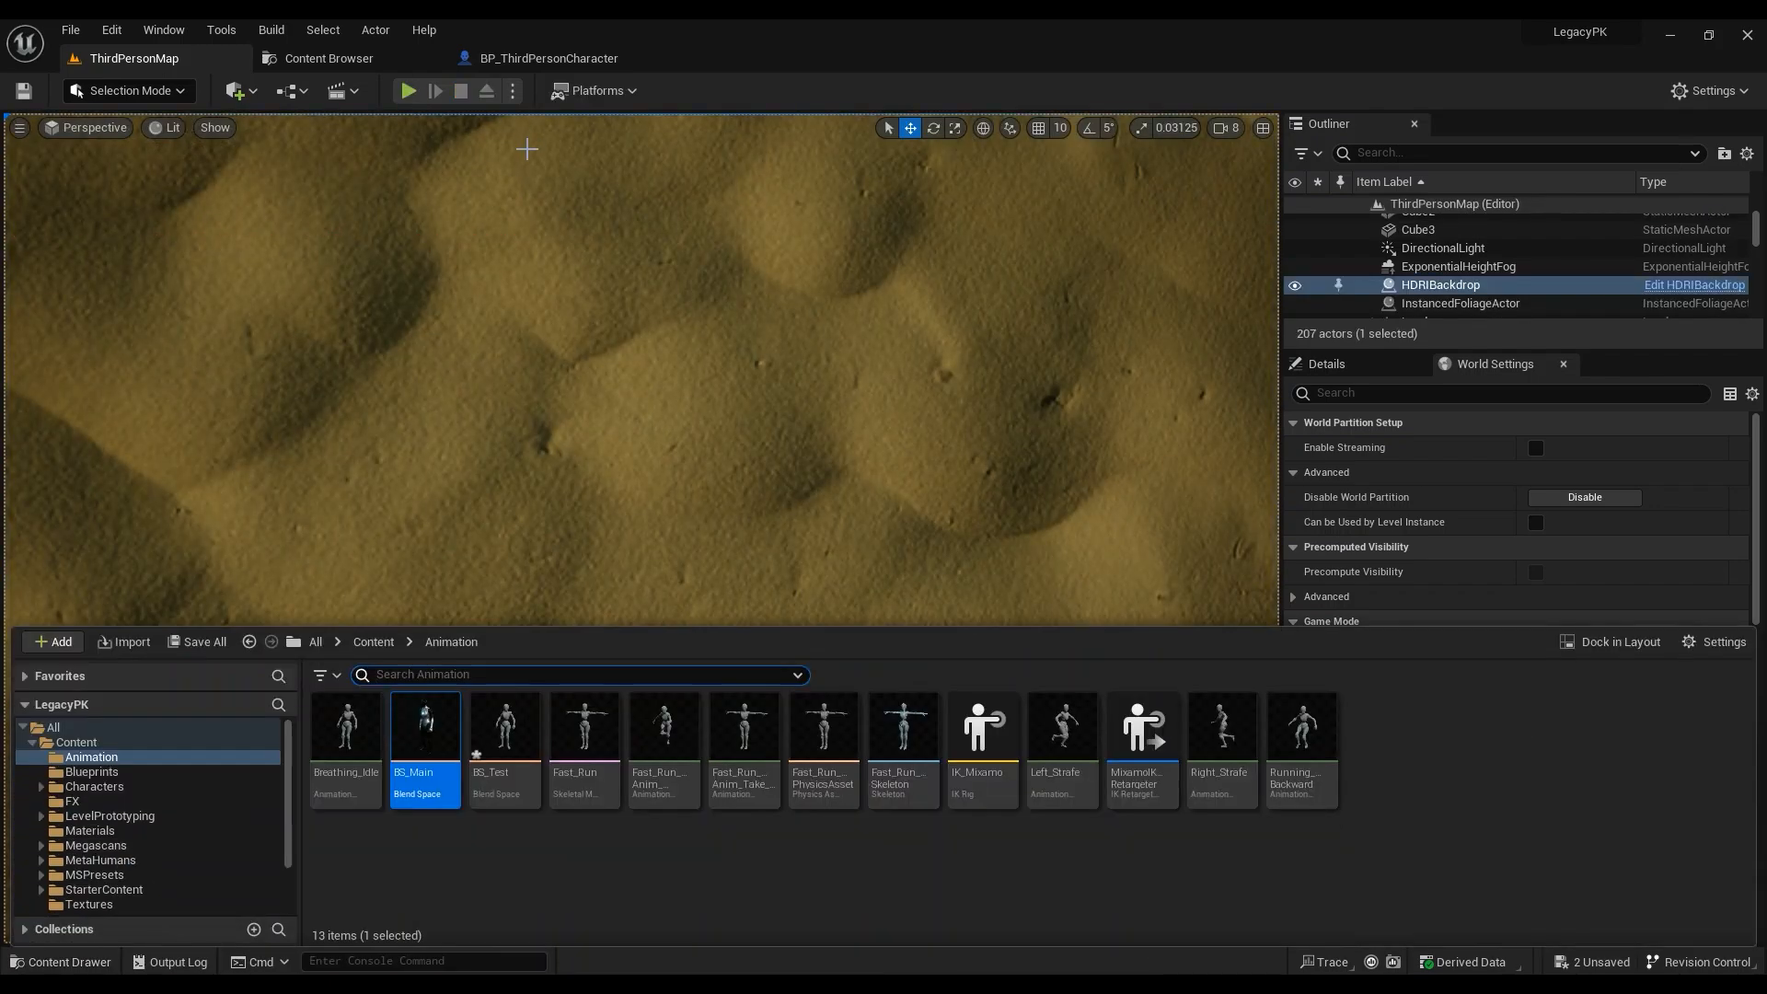
click(368, 642)
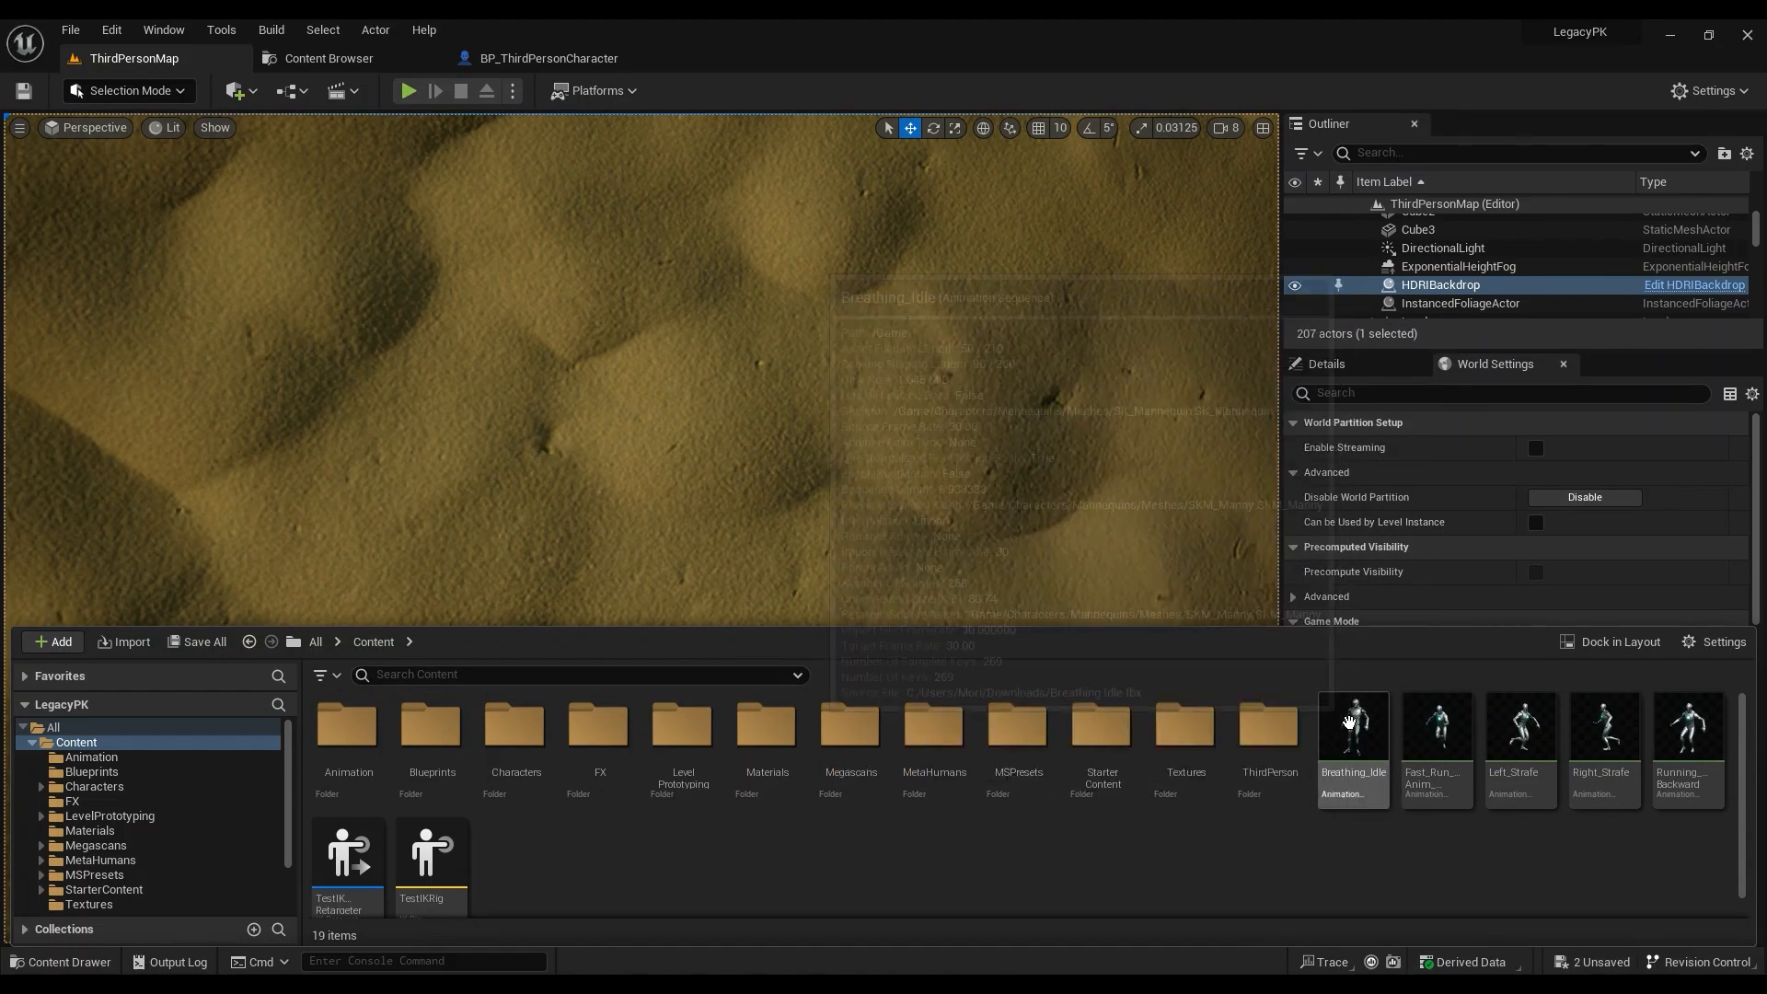
Step: Preview the Breathing_Idle animation on the mannequin and close its editor
double_click(1351, 725)
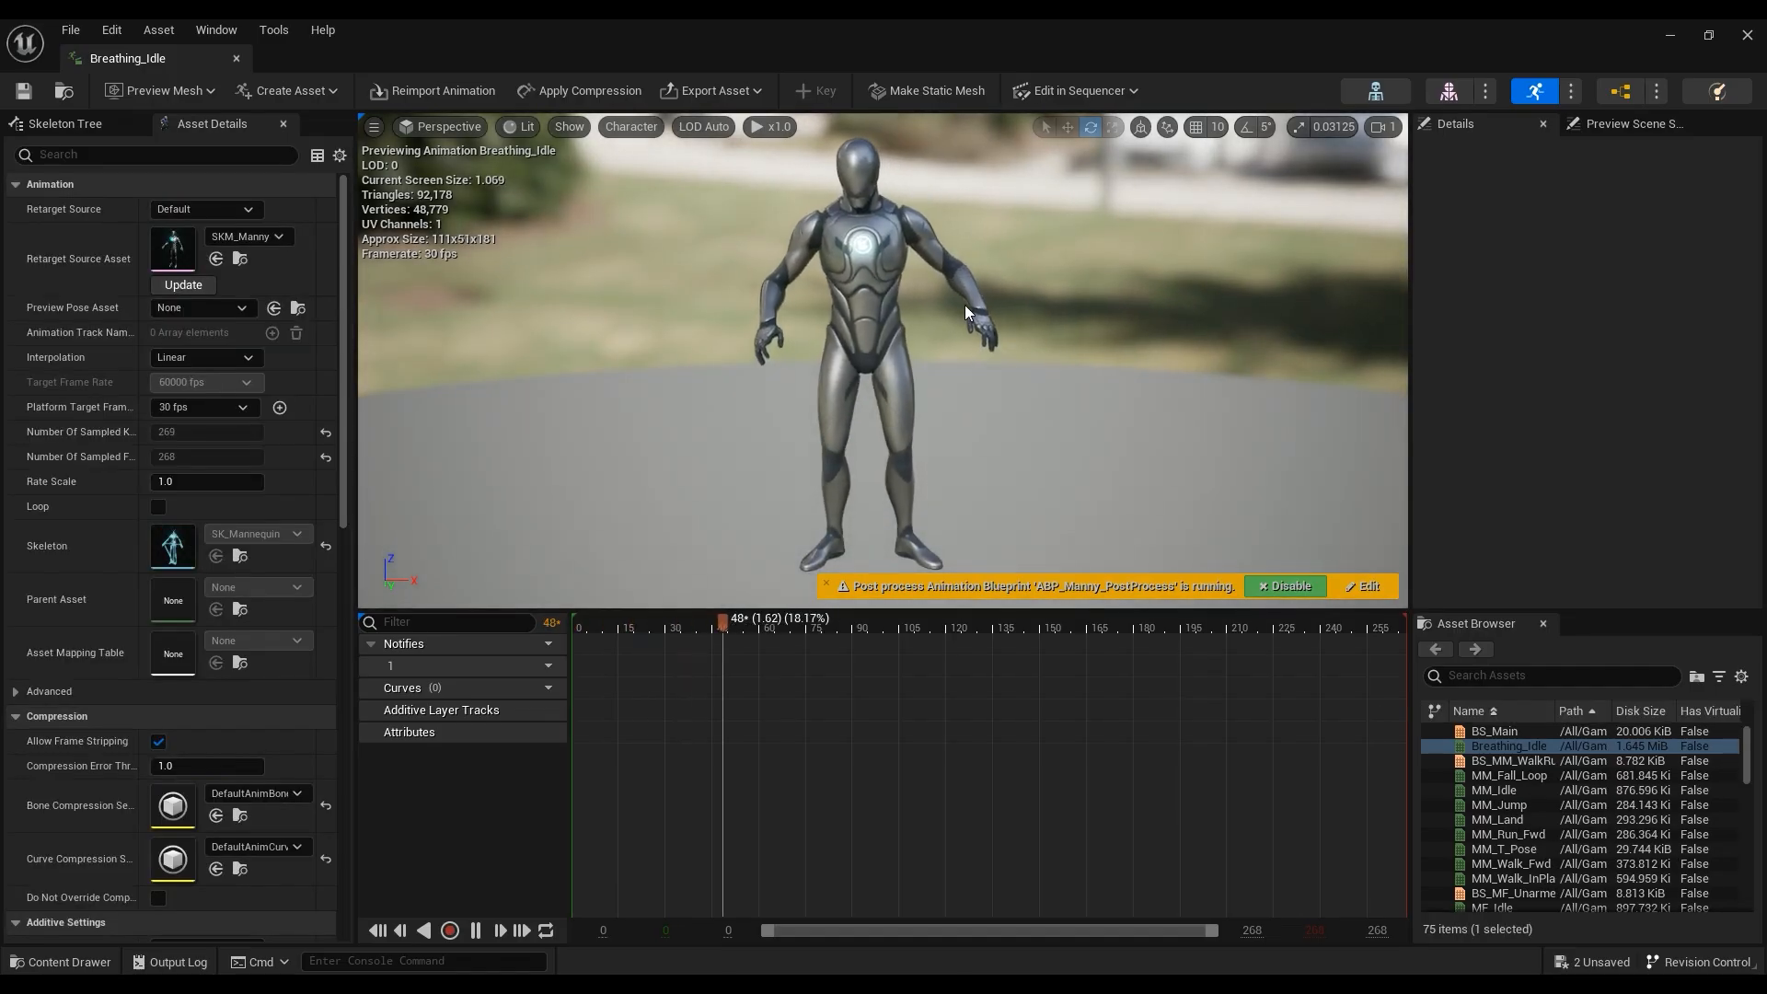
click(703, 614)
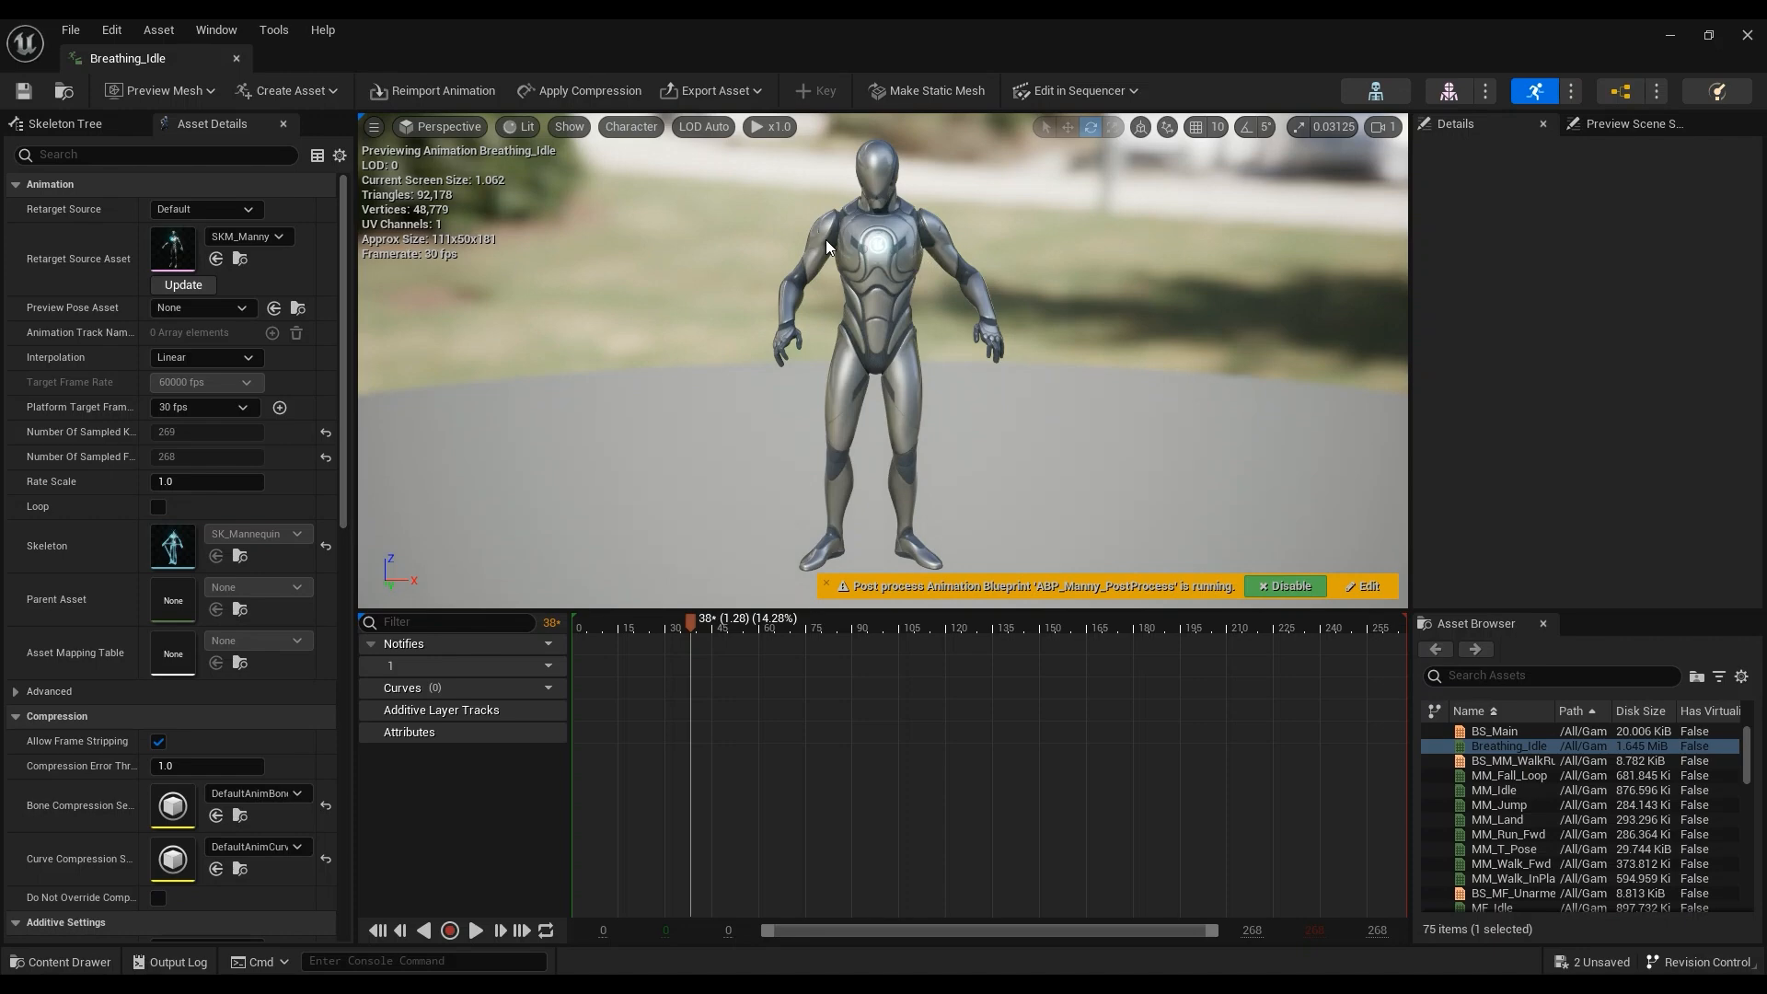
click(237, 58)
Step: Create a Blend Space for the SK_Mannequin skeleton in the Content folder and name it BS_Tes
click(64, 962)
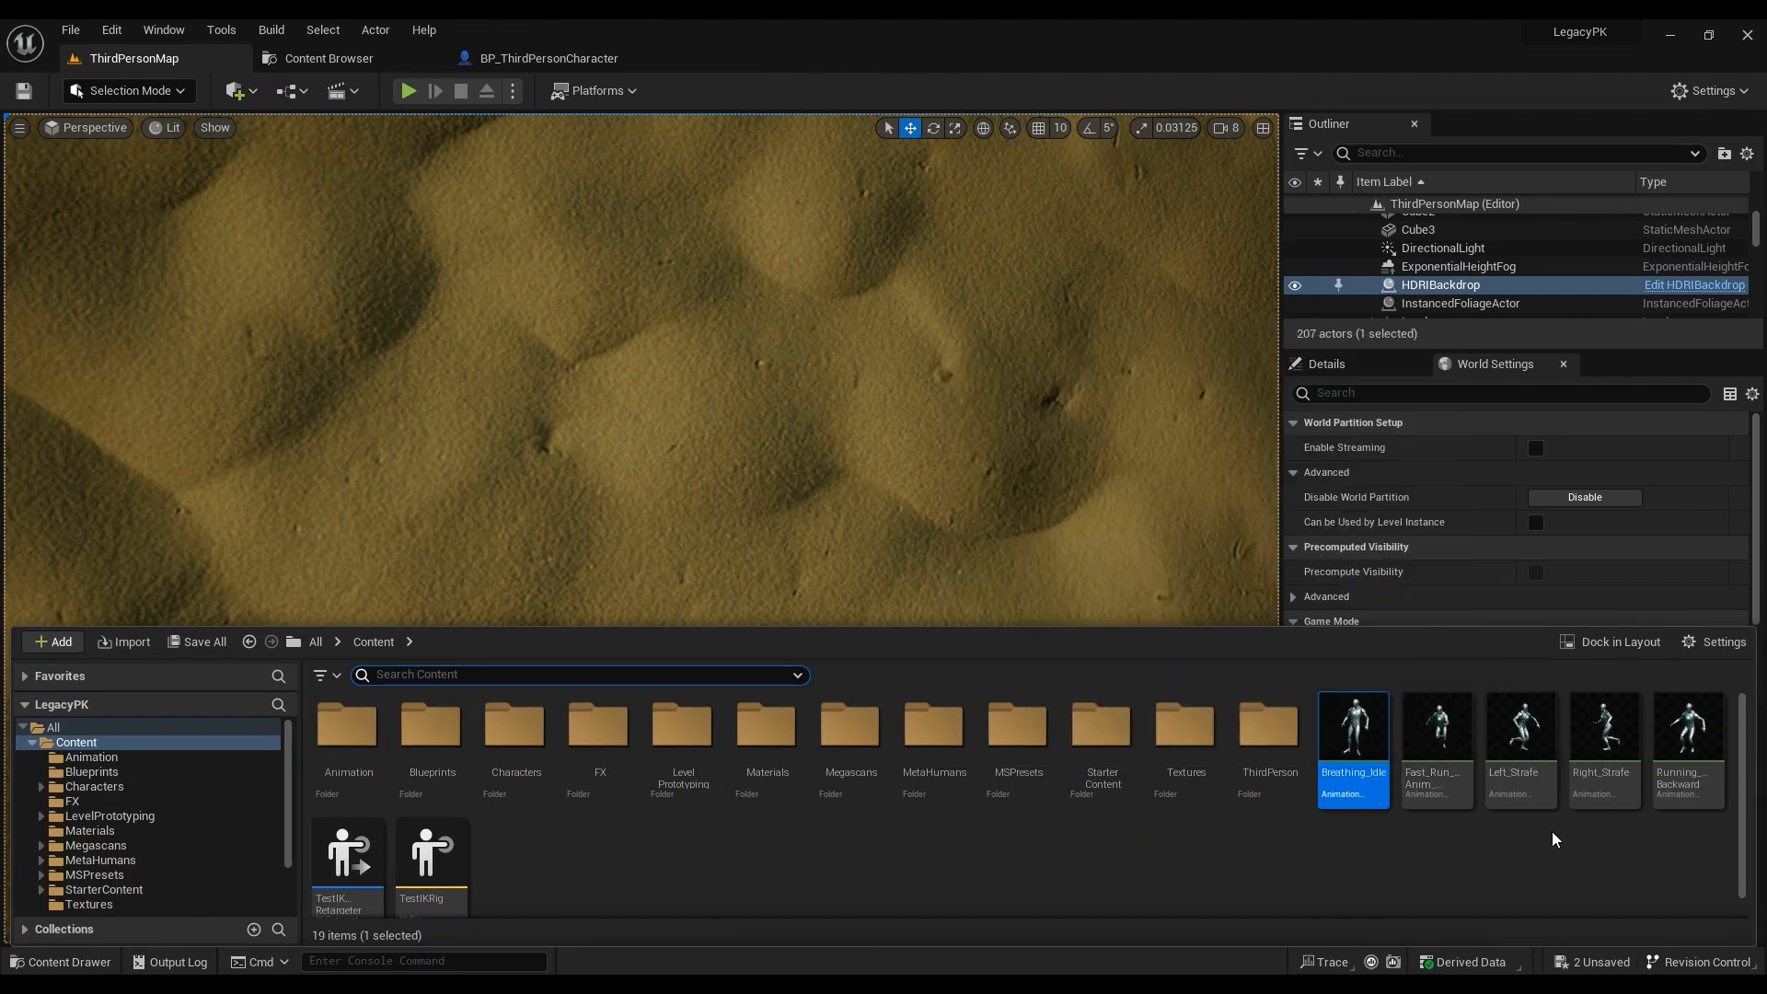
scroll(1276, 862, down, 1)
click(563, 865)
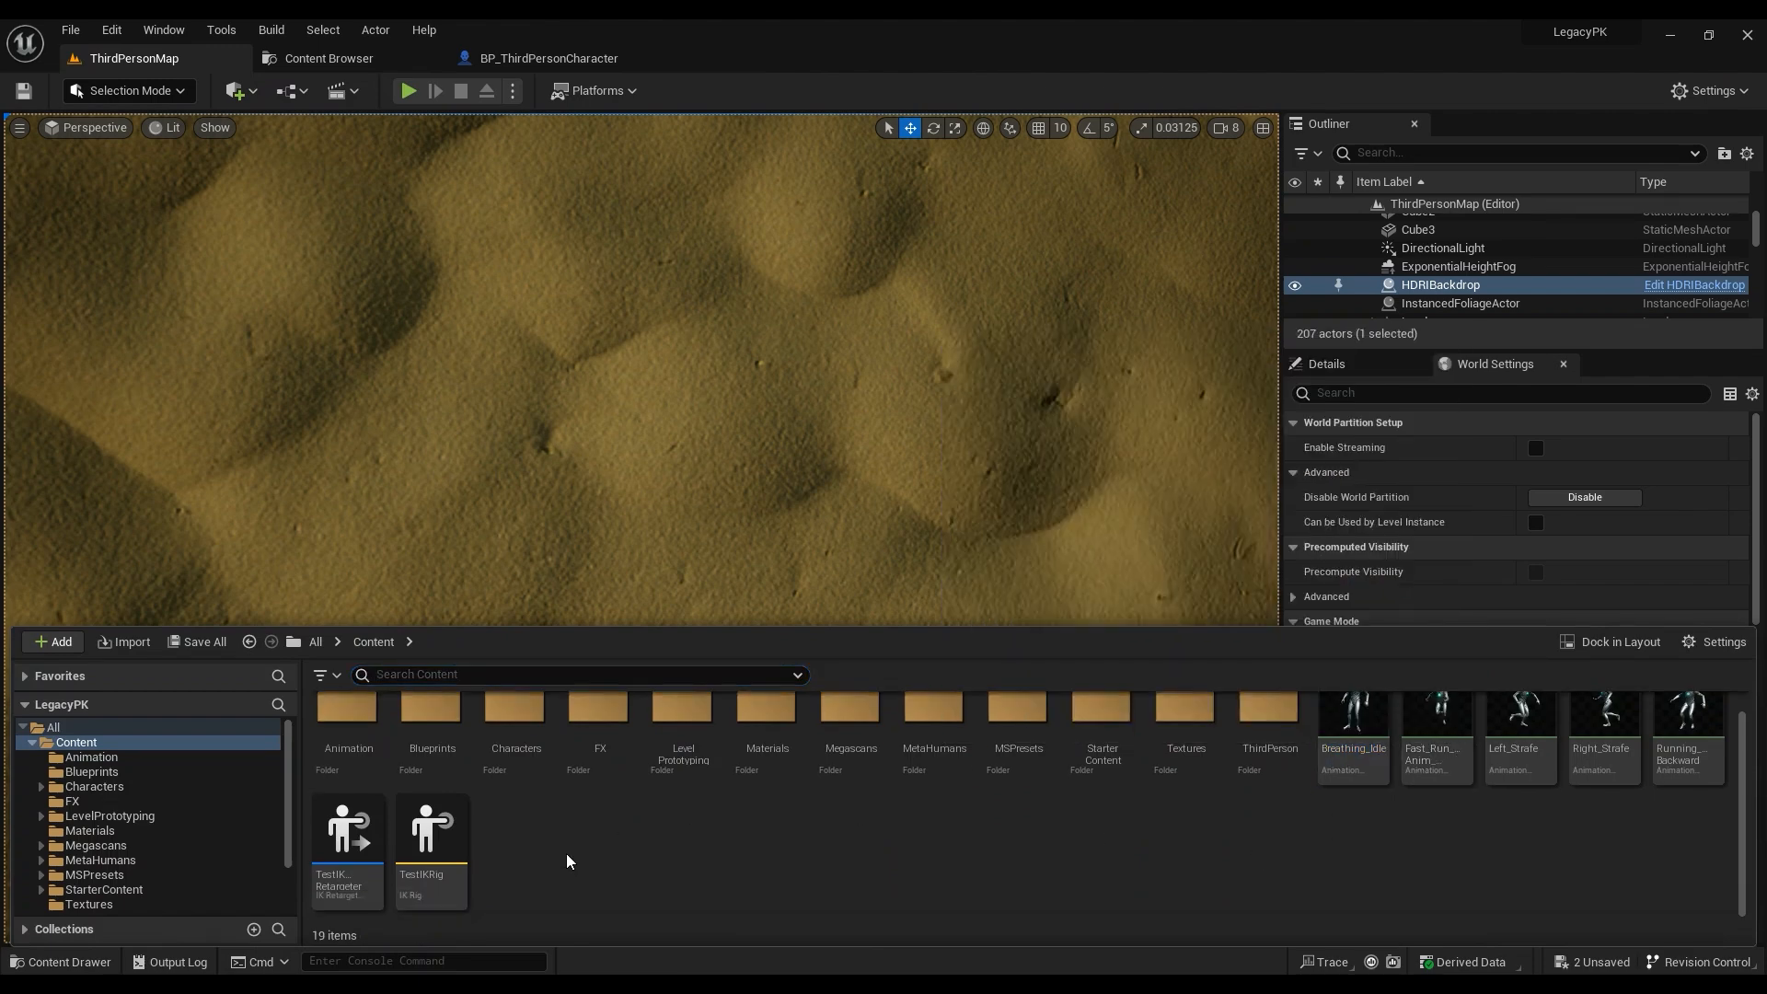
right_click(552, 852)
mouse_move(700, 436)
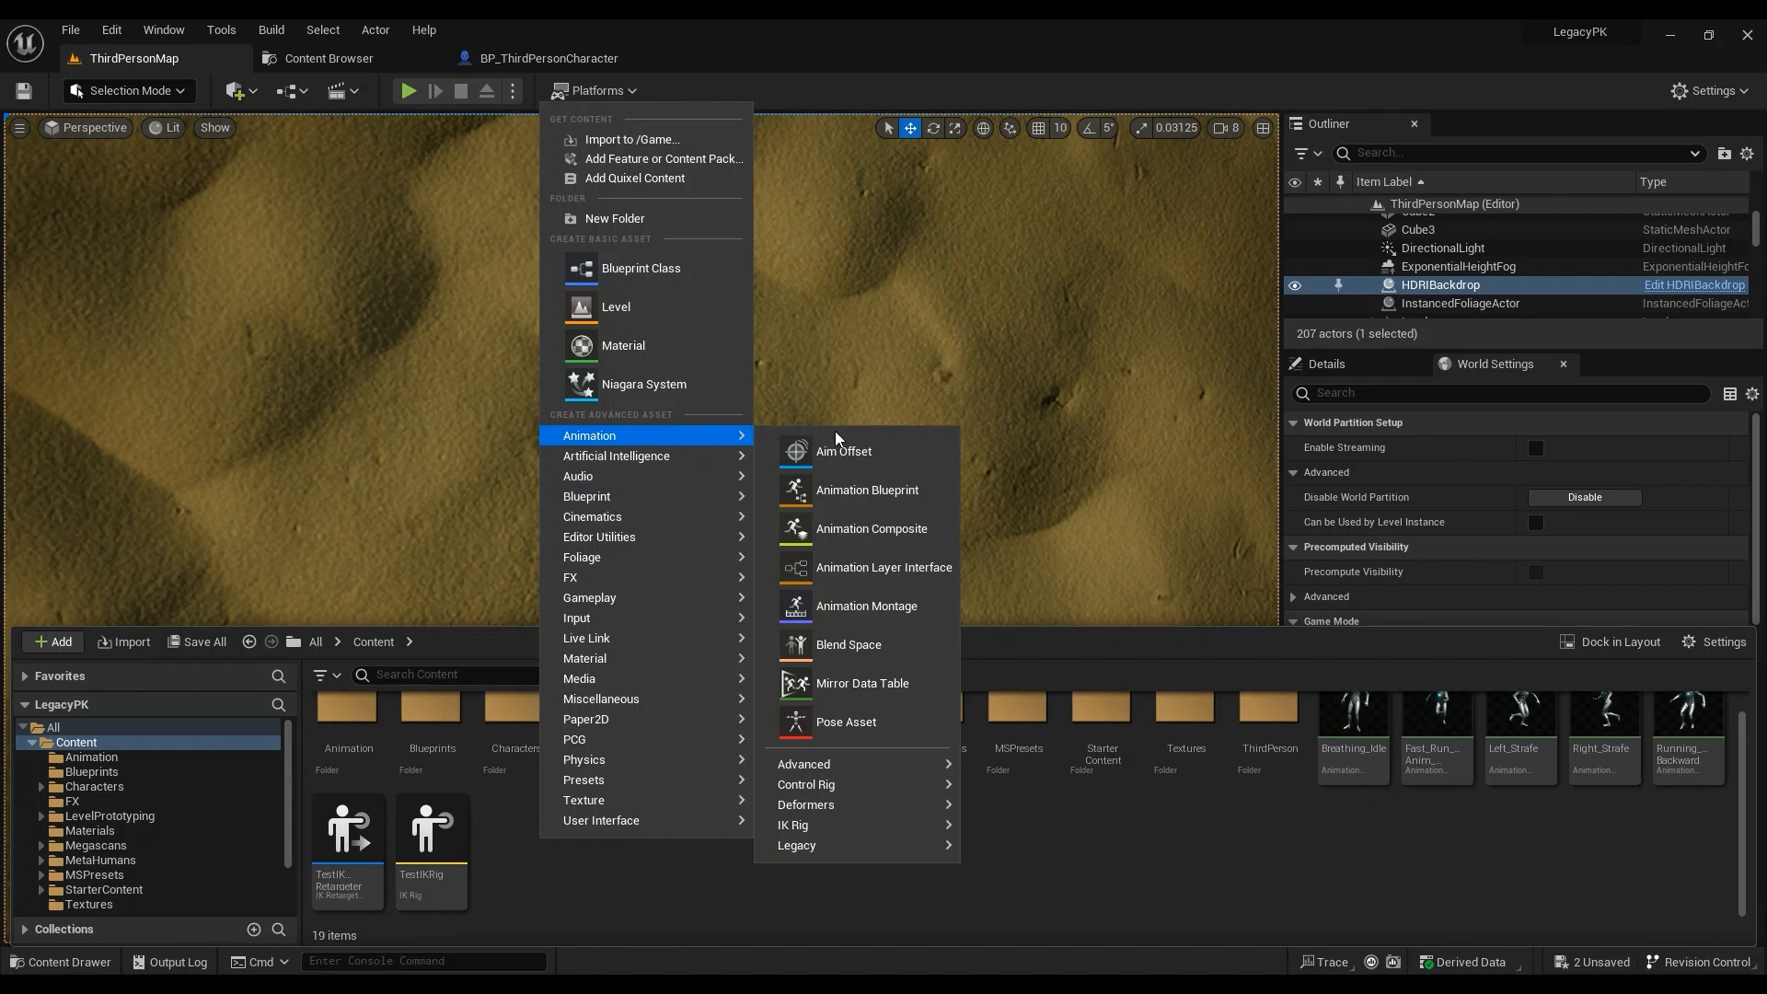
click(837, 656)
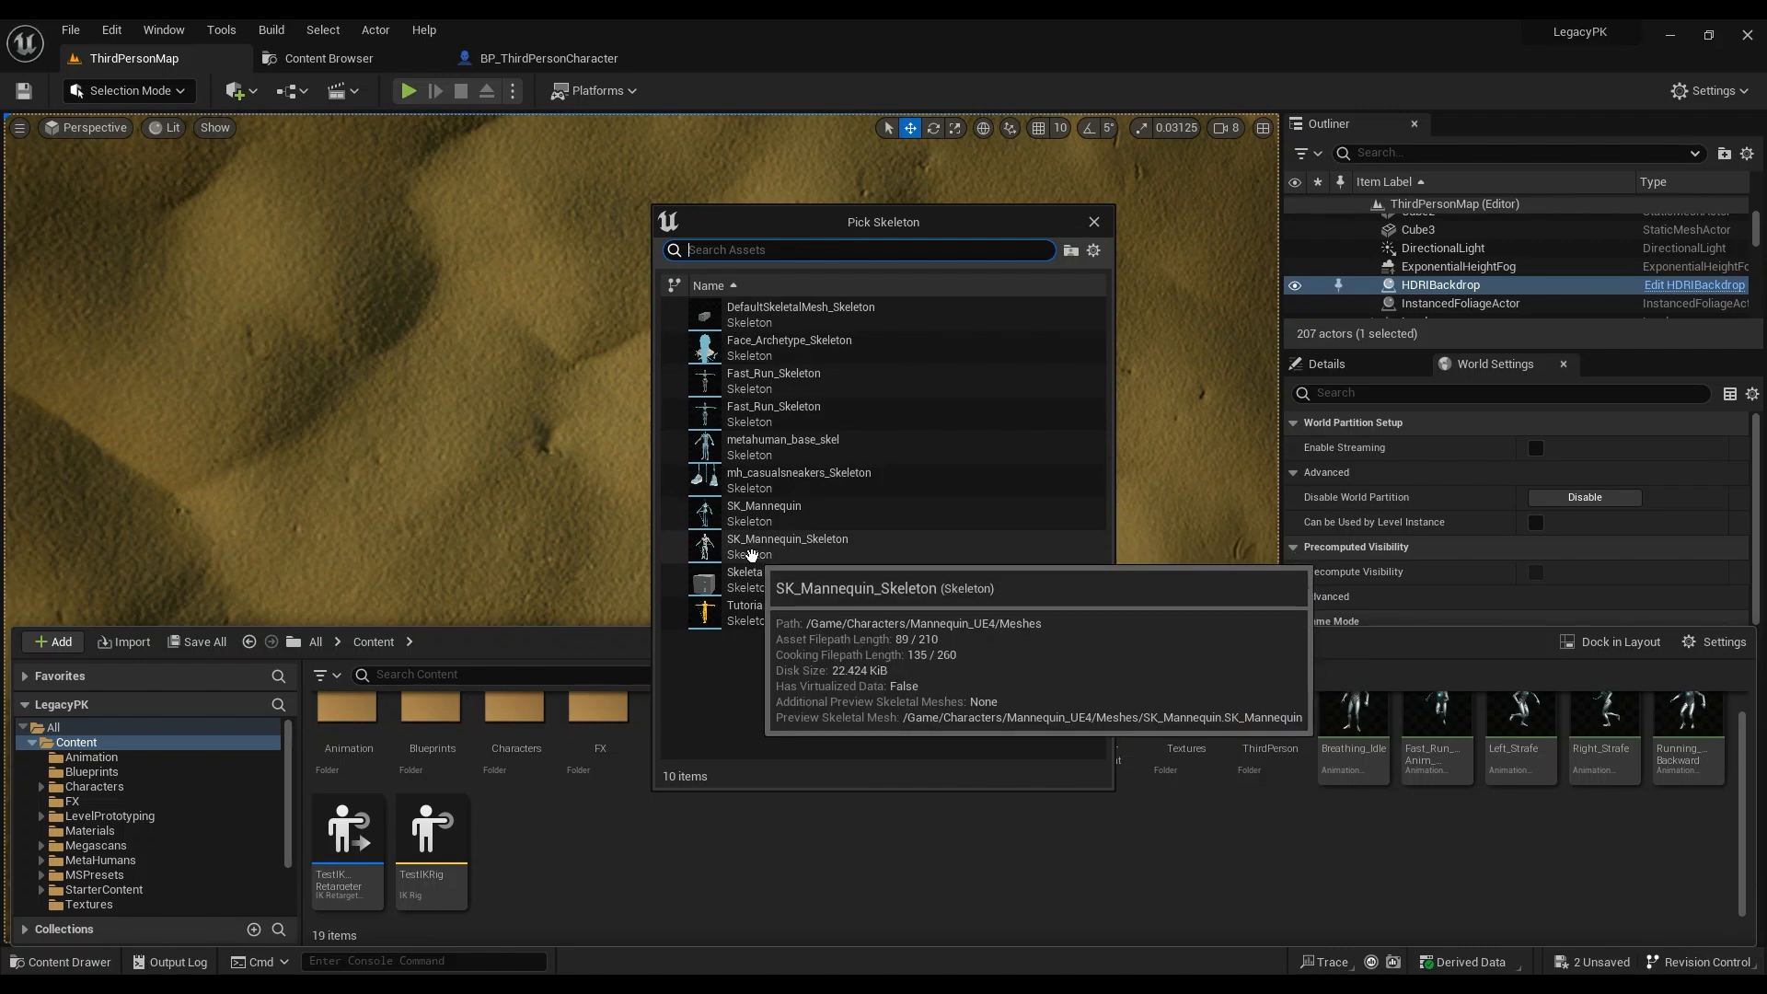
click(751, 512)
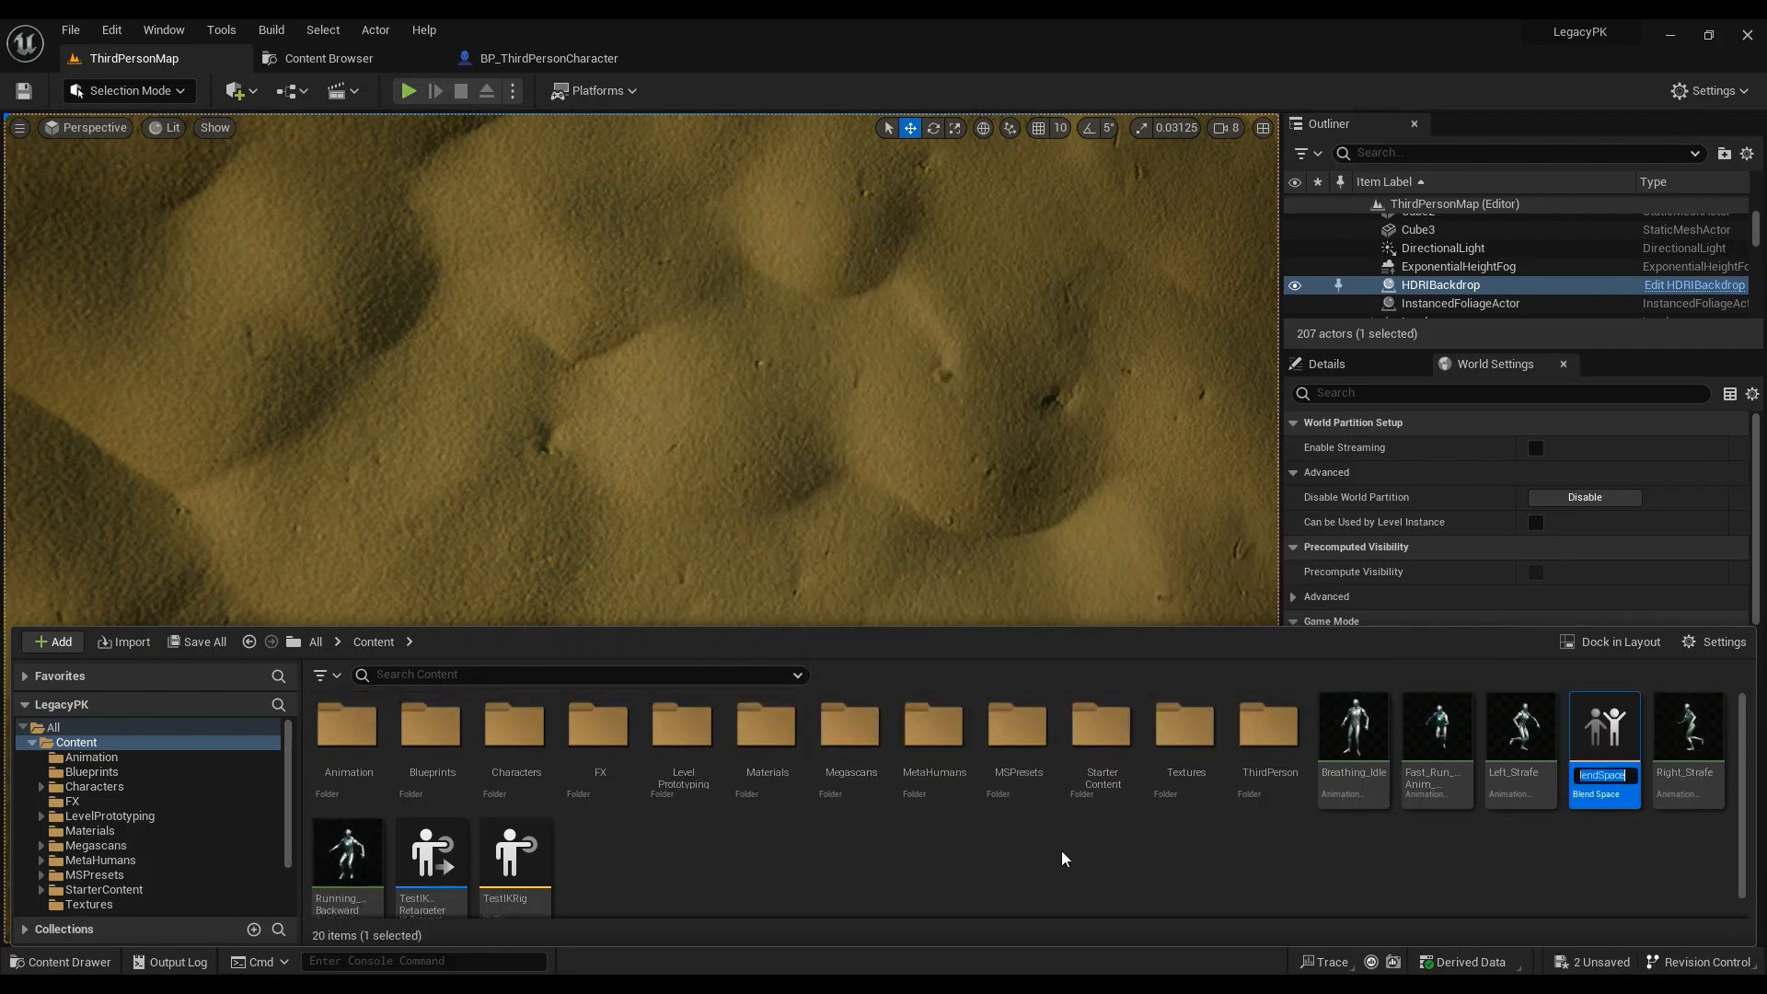
text(BS_Tes)
key(Return)
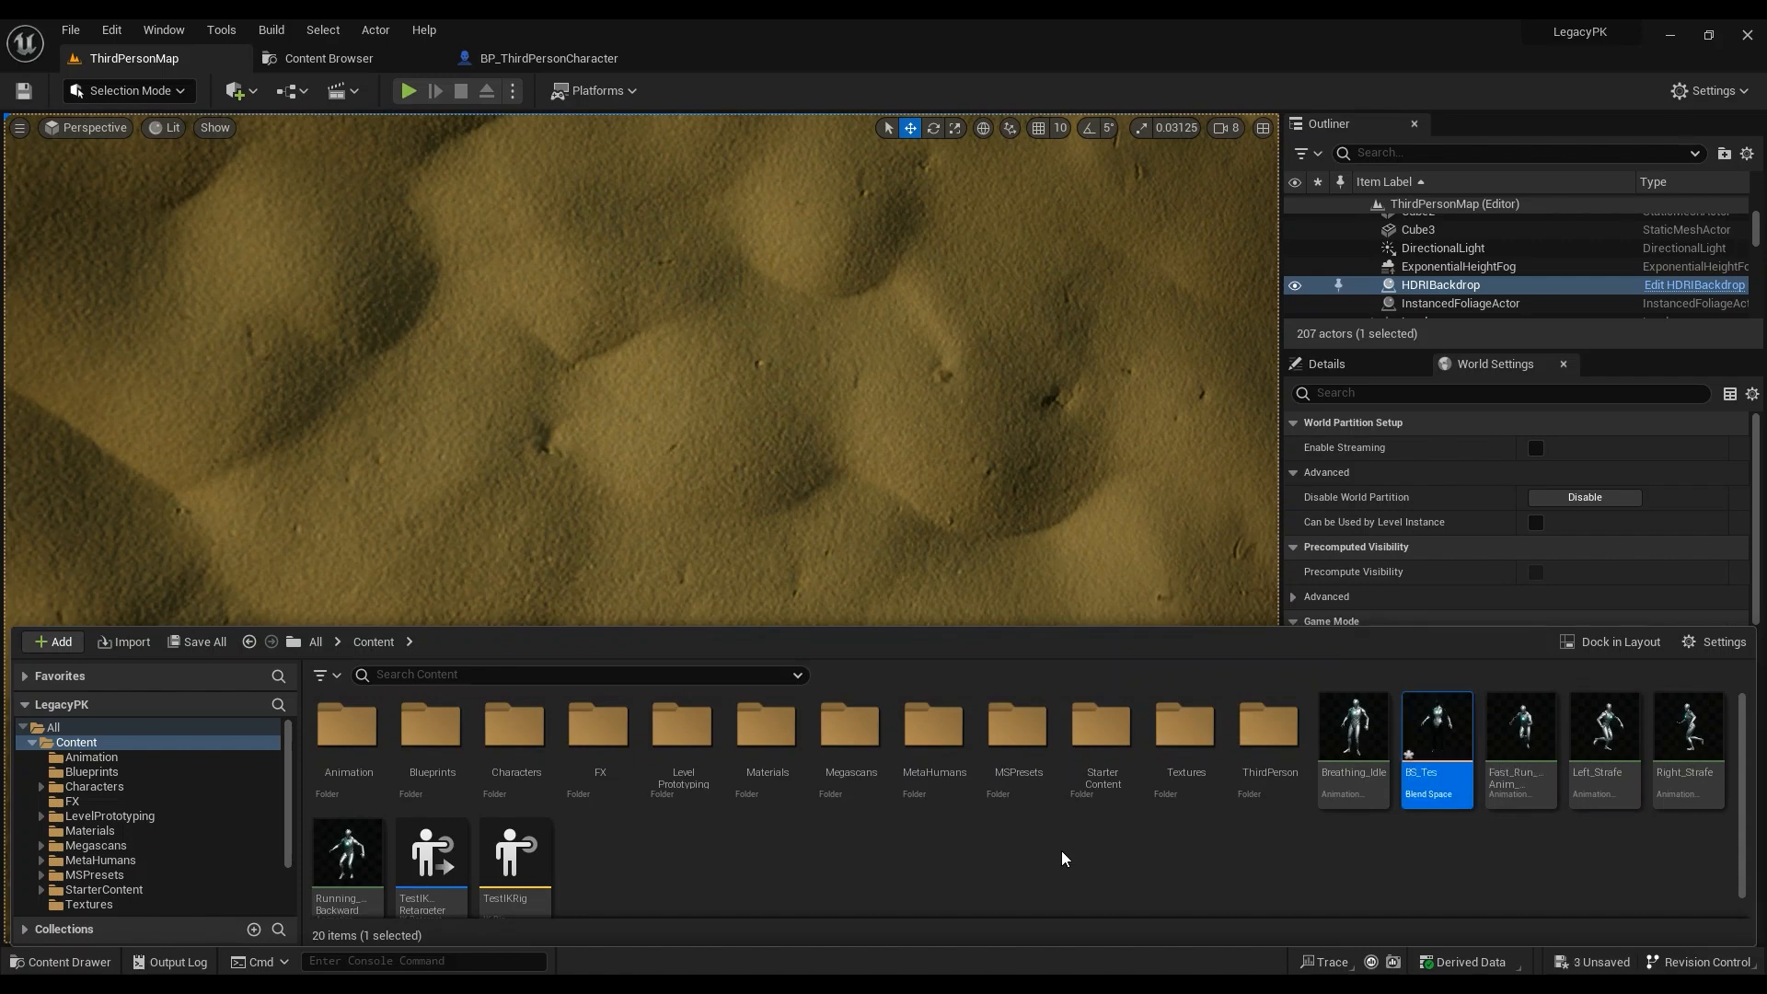
Step: Rename the new blend space to BS_Test and open it for editing
right_click(1441, 741)
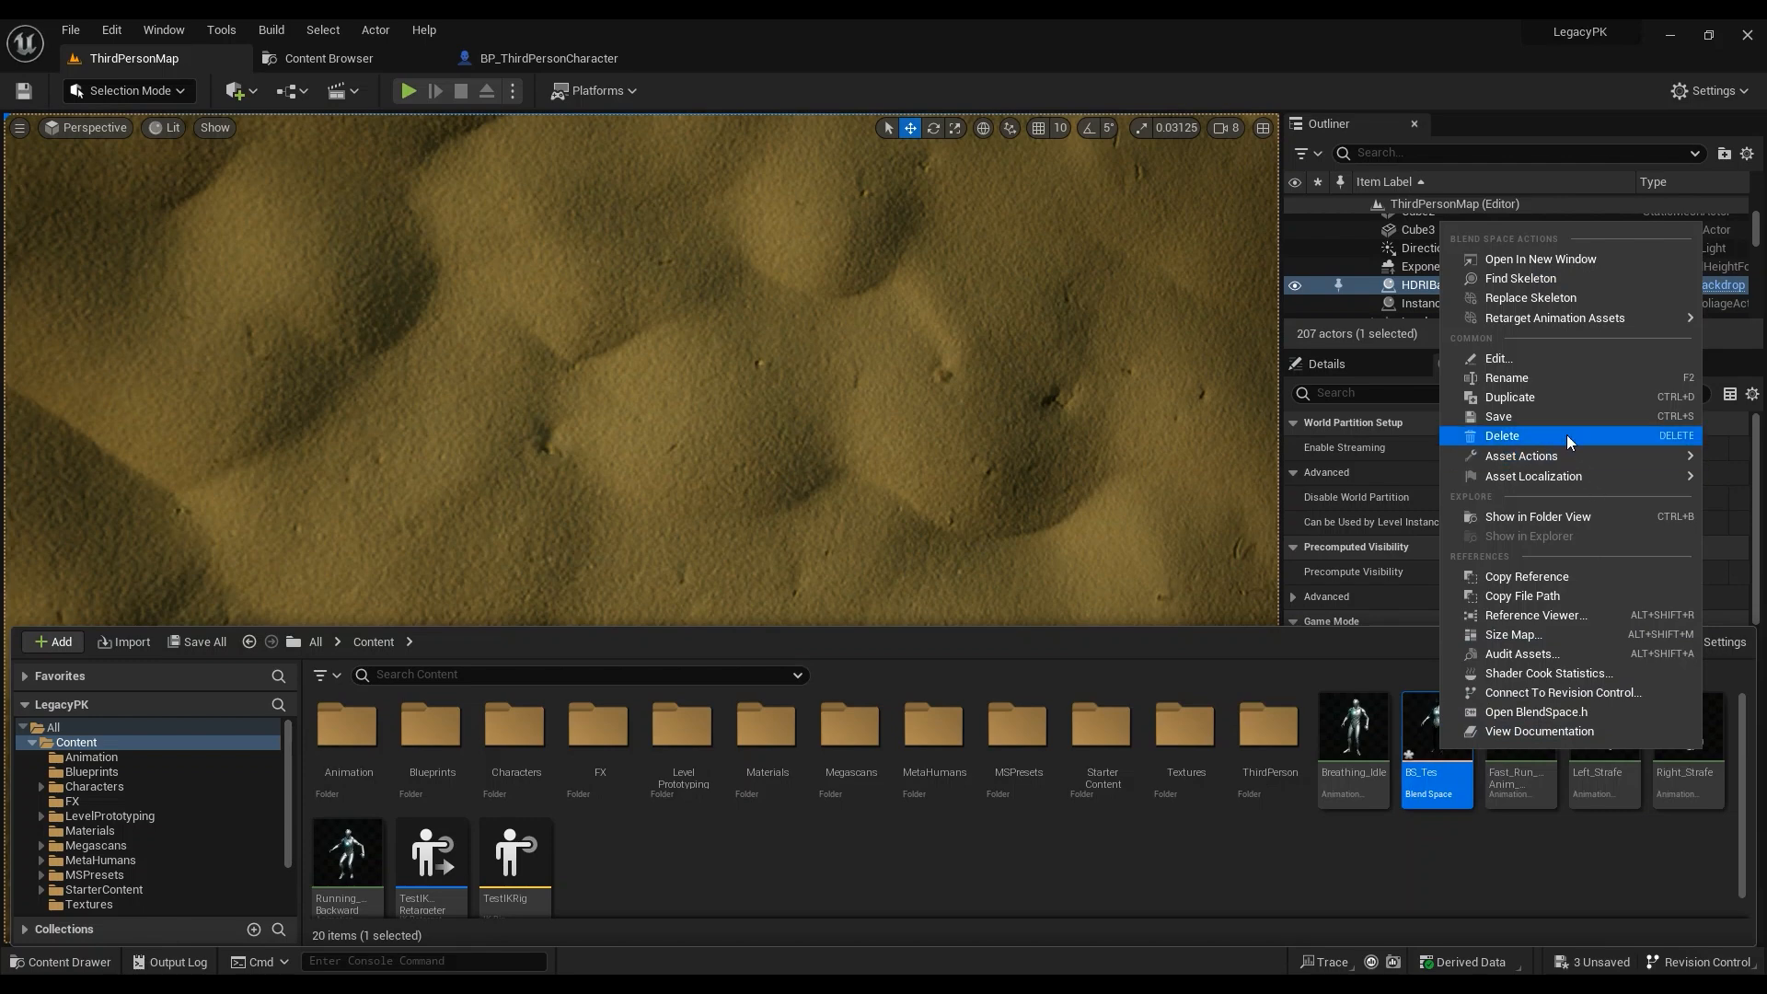
click(1533, 378)
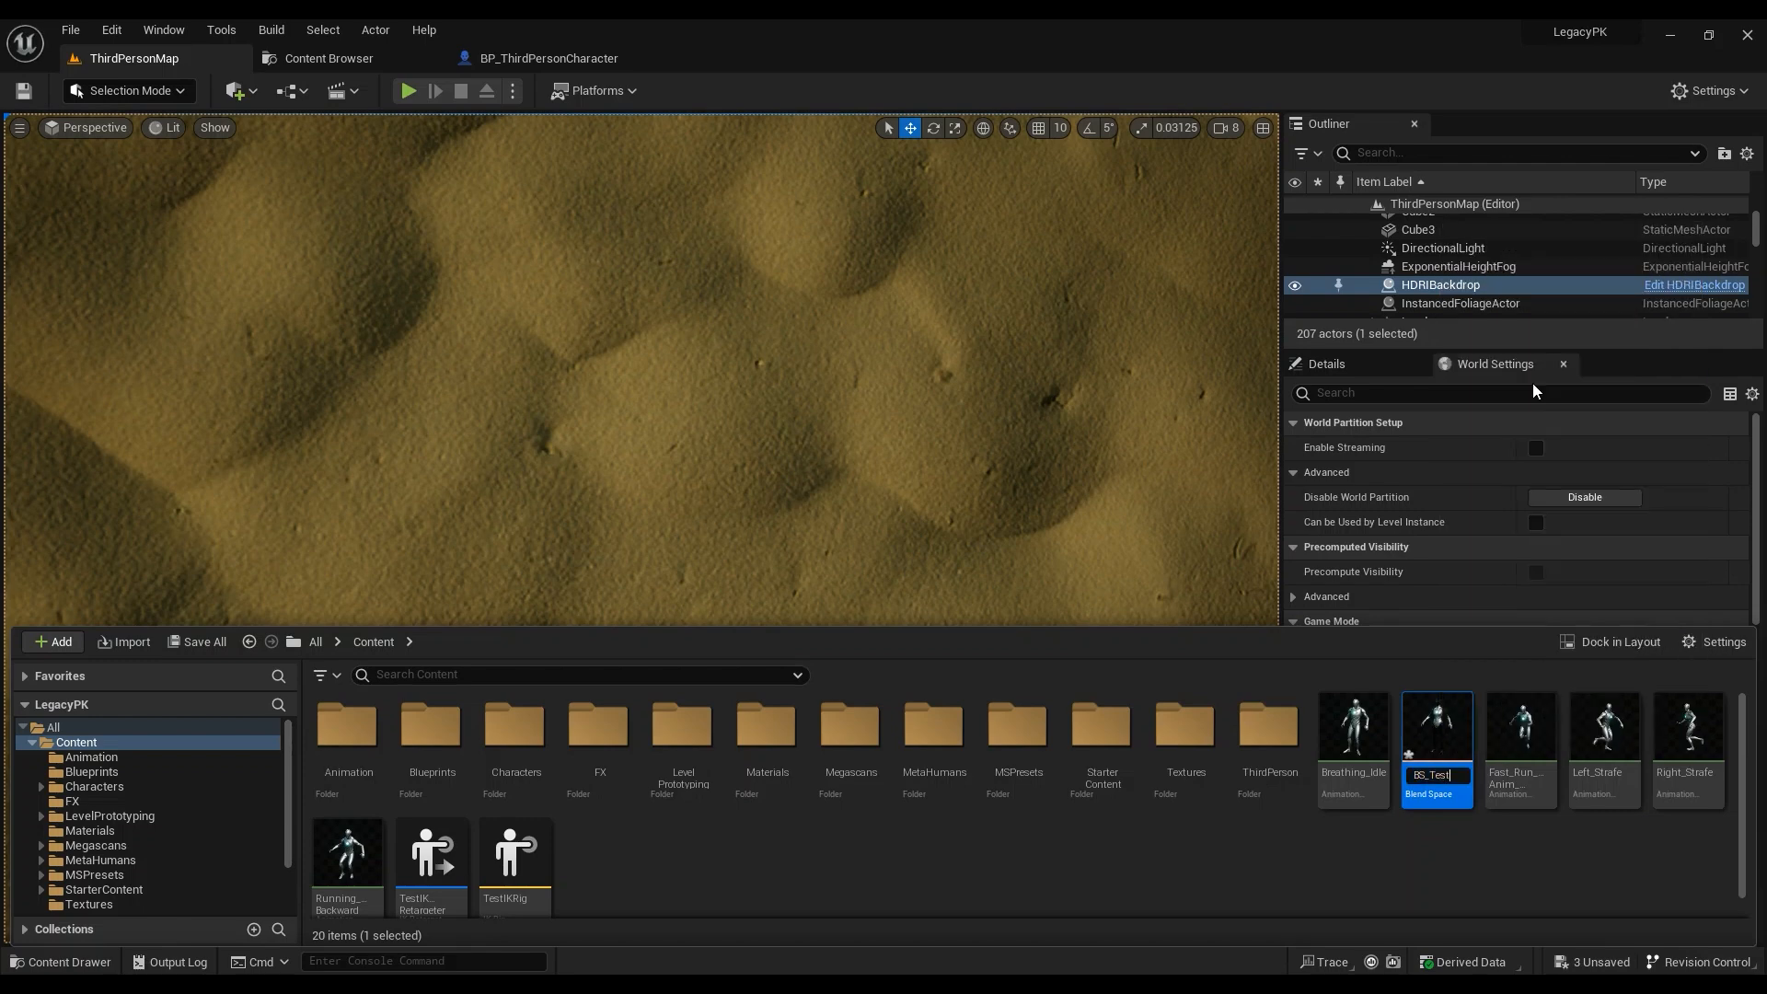
key(Return)
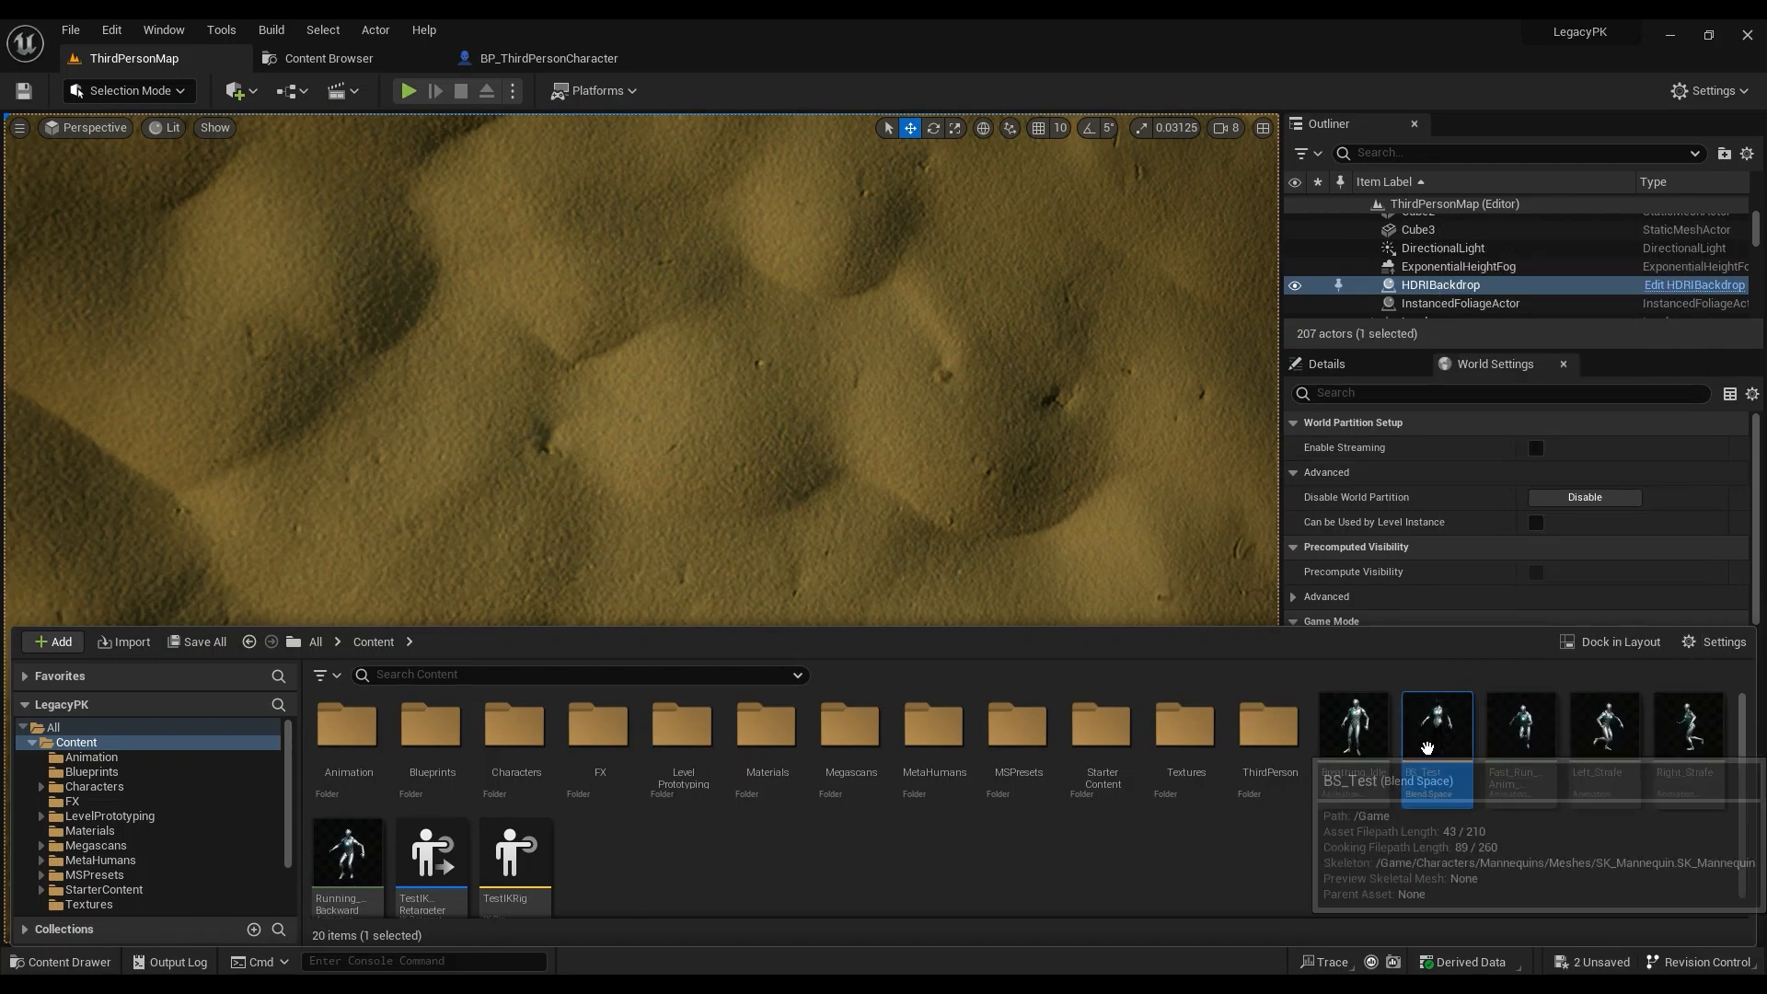
double_click(1431, 753)
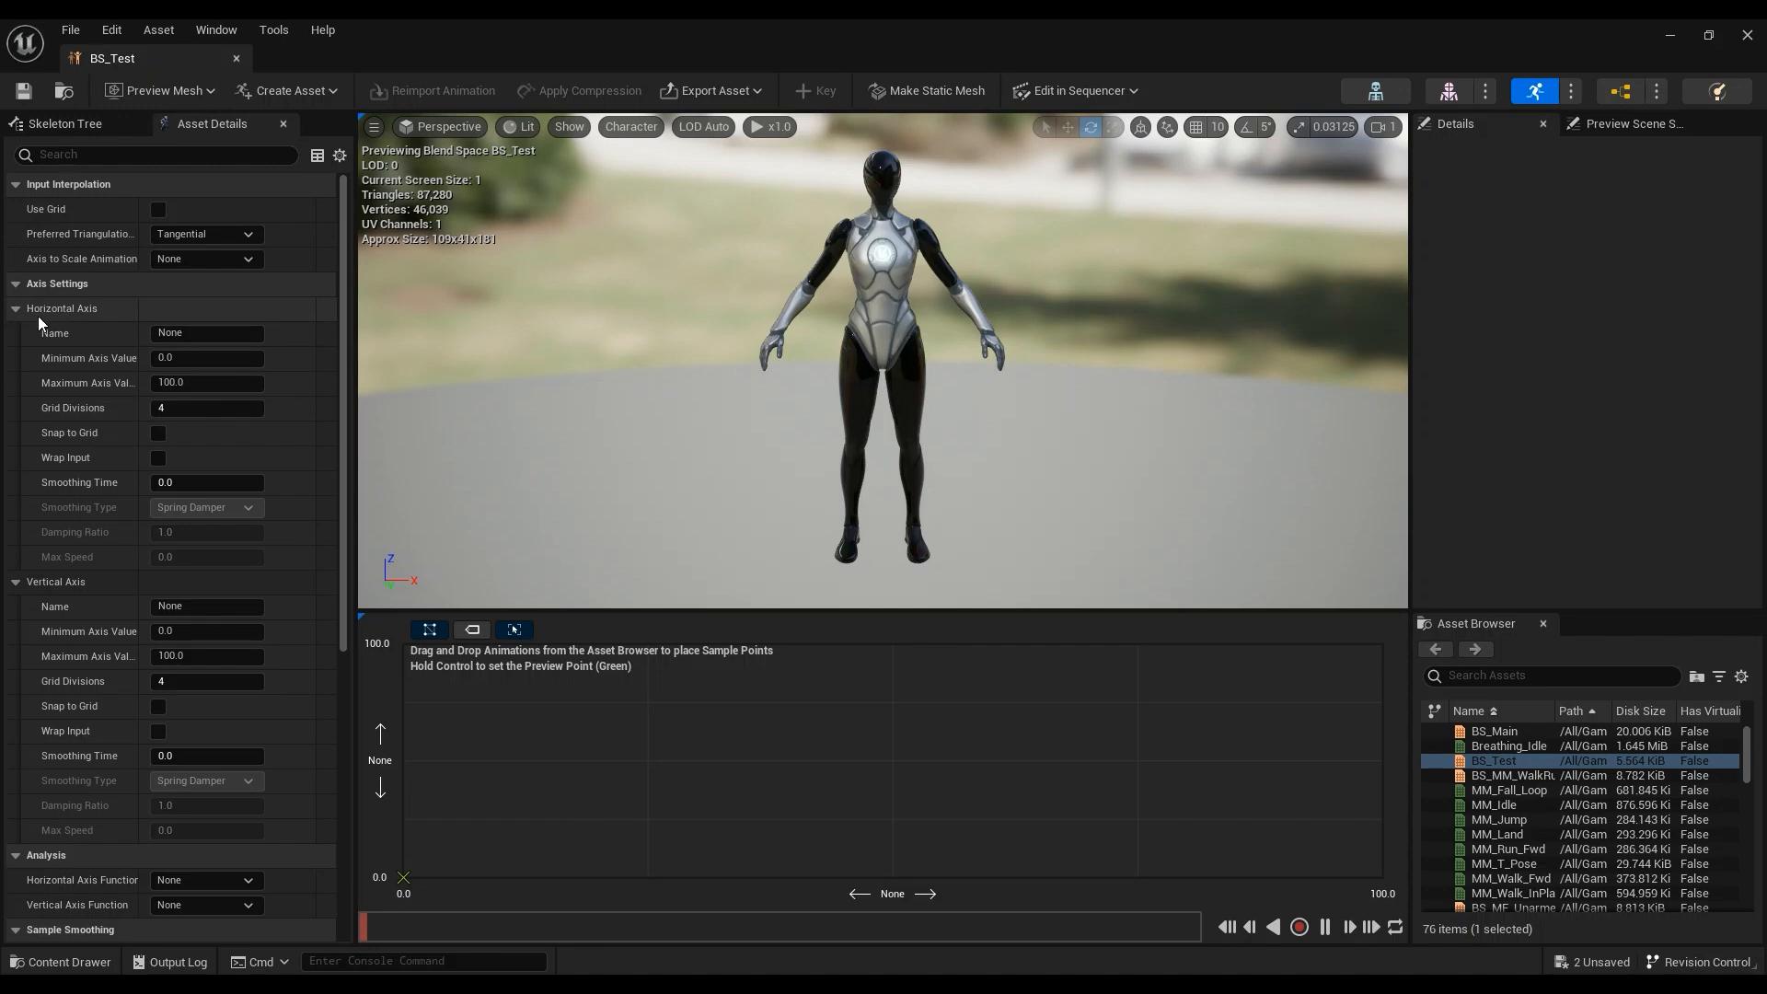
Step: Name the blend space's horizontal axis Direction and set its range from -180 to 180
click(195, 333)
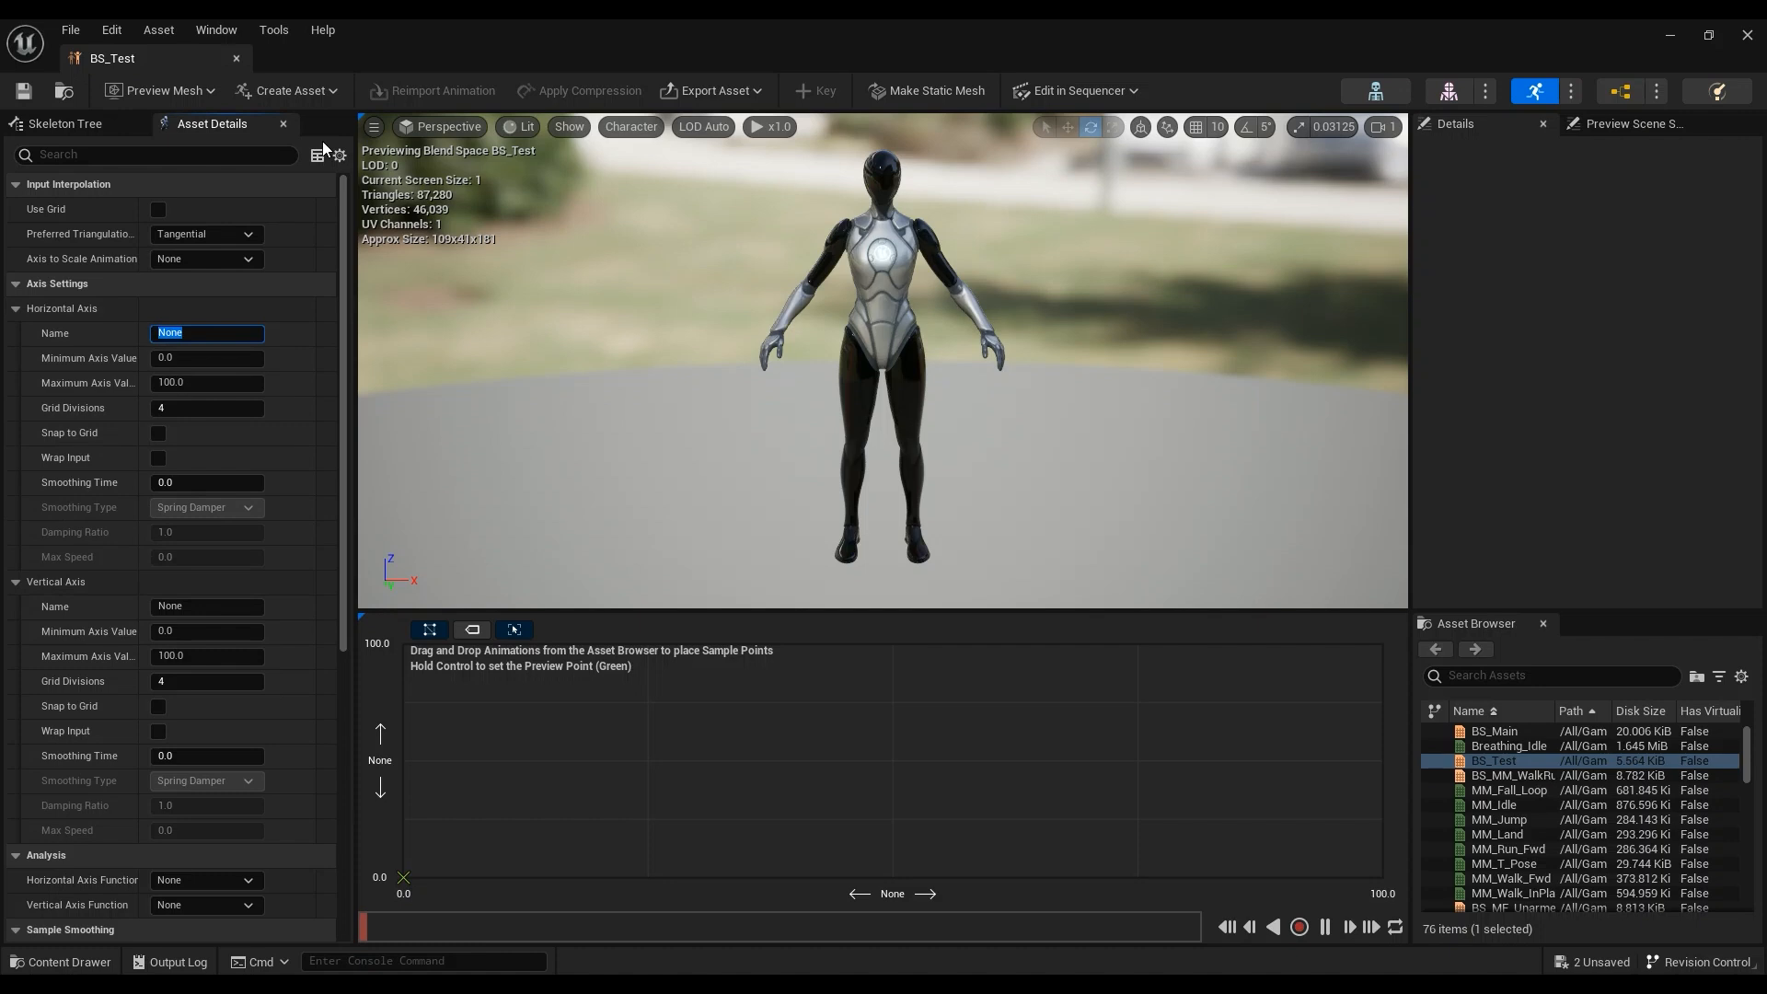
text(Directi)
key(Return)
click(202, 358)
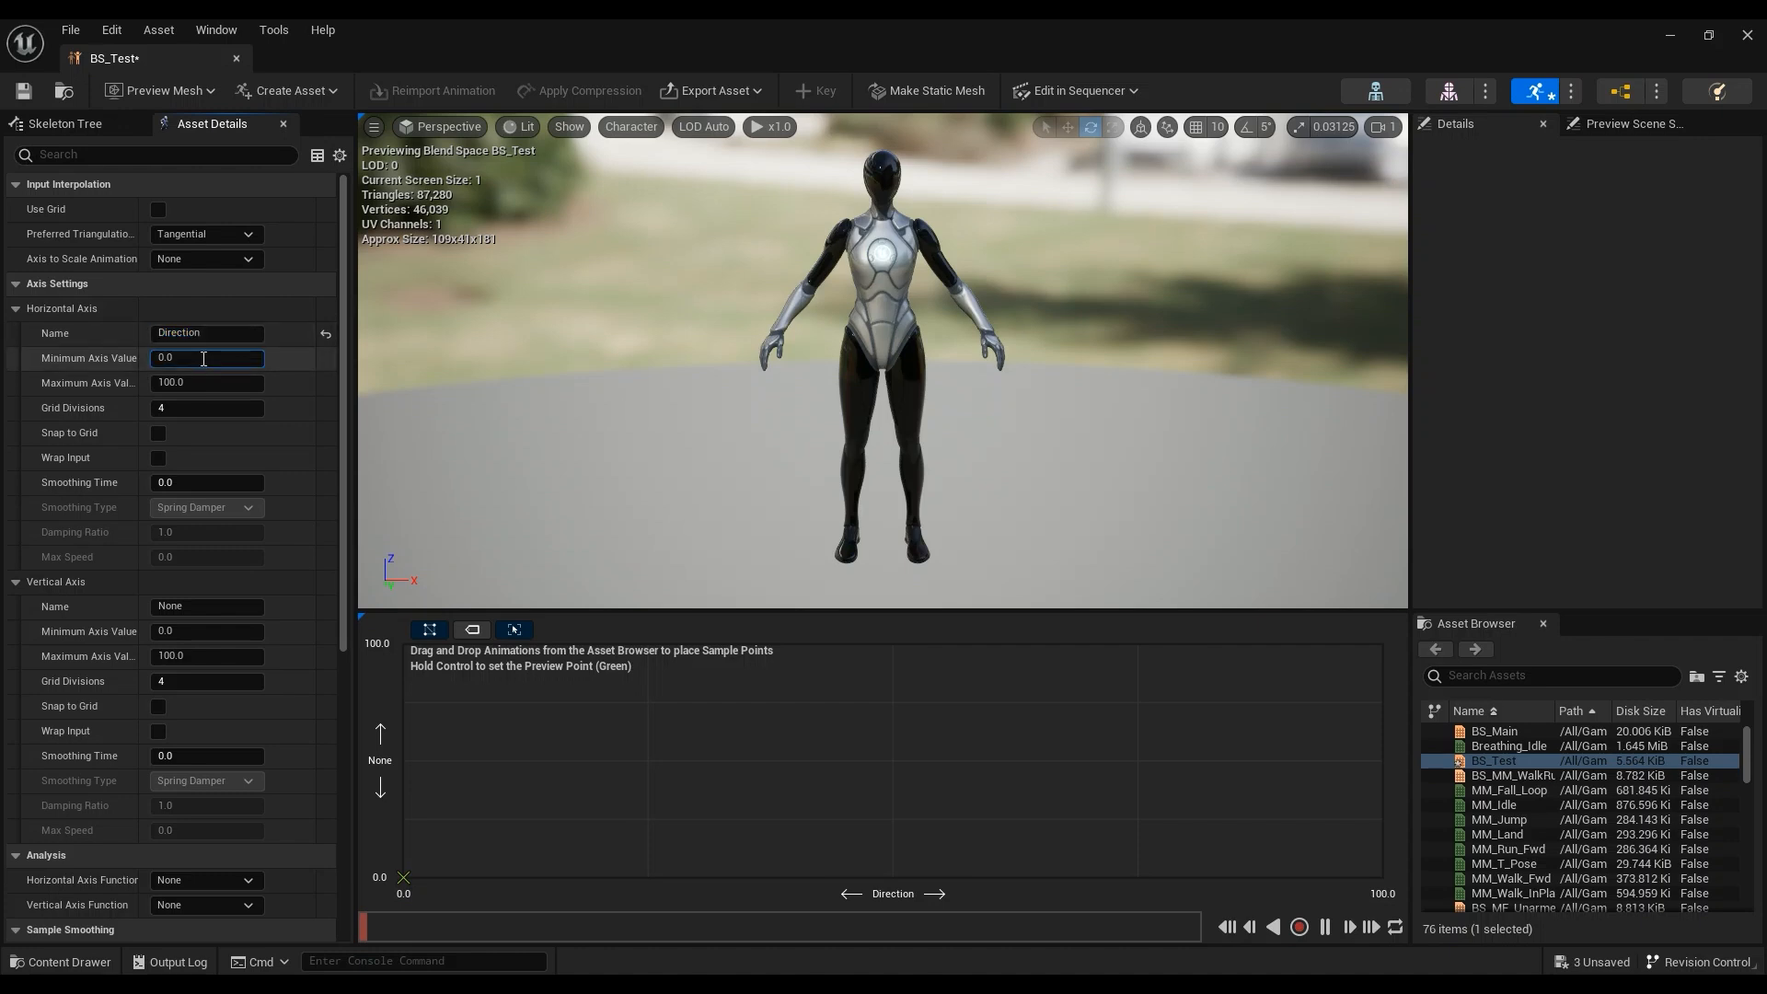
text(-180)
click(200, 380)
text(180)
key(Return)
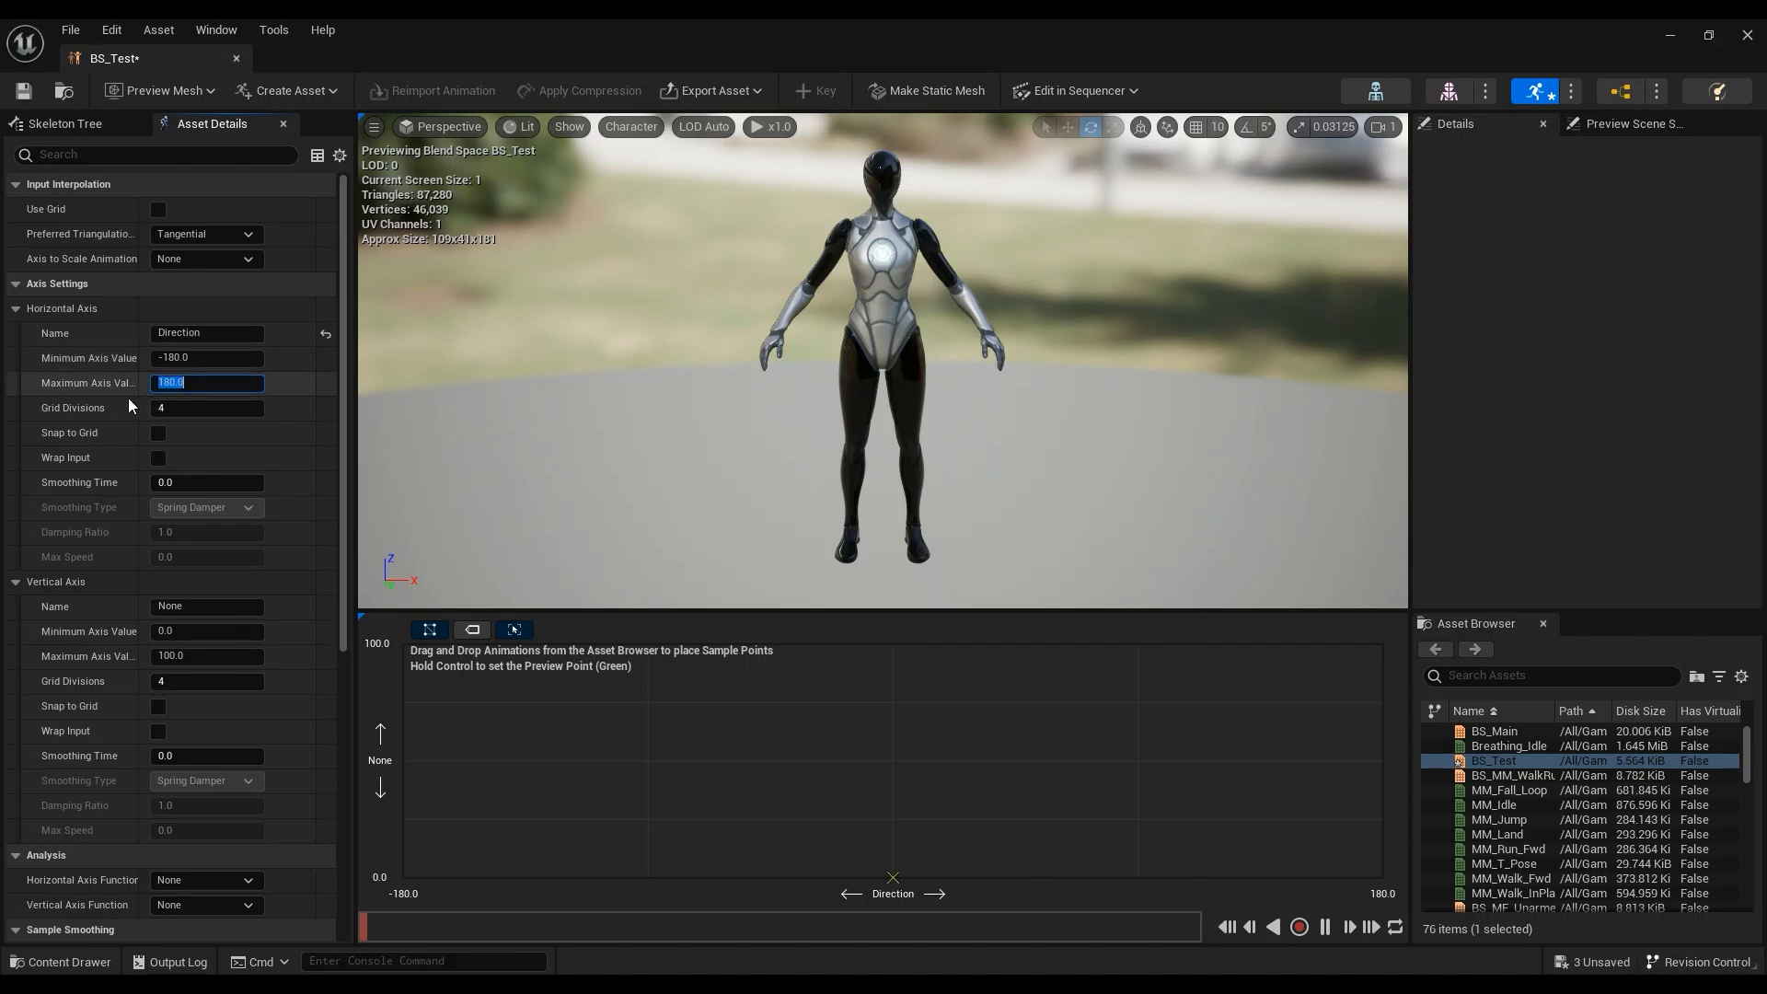
Step: Set the horizontal Direction axis's smoothing time to 0.05
mouse_move(88, 484)
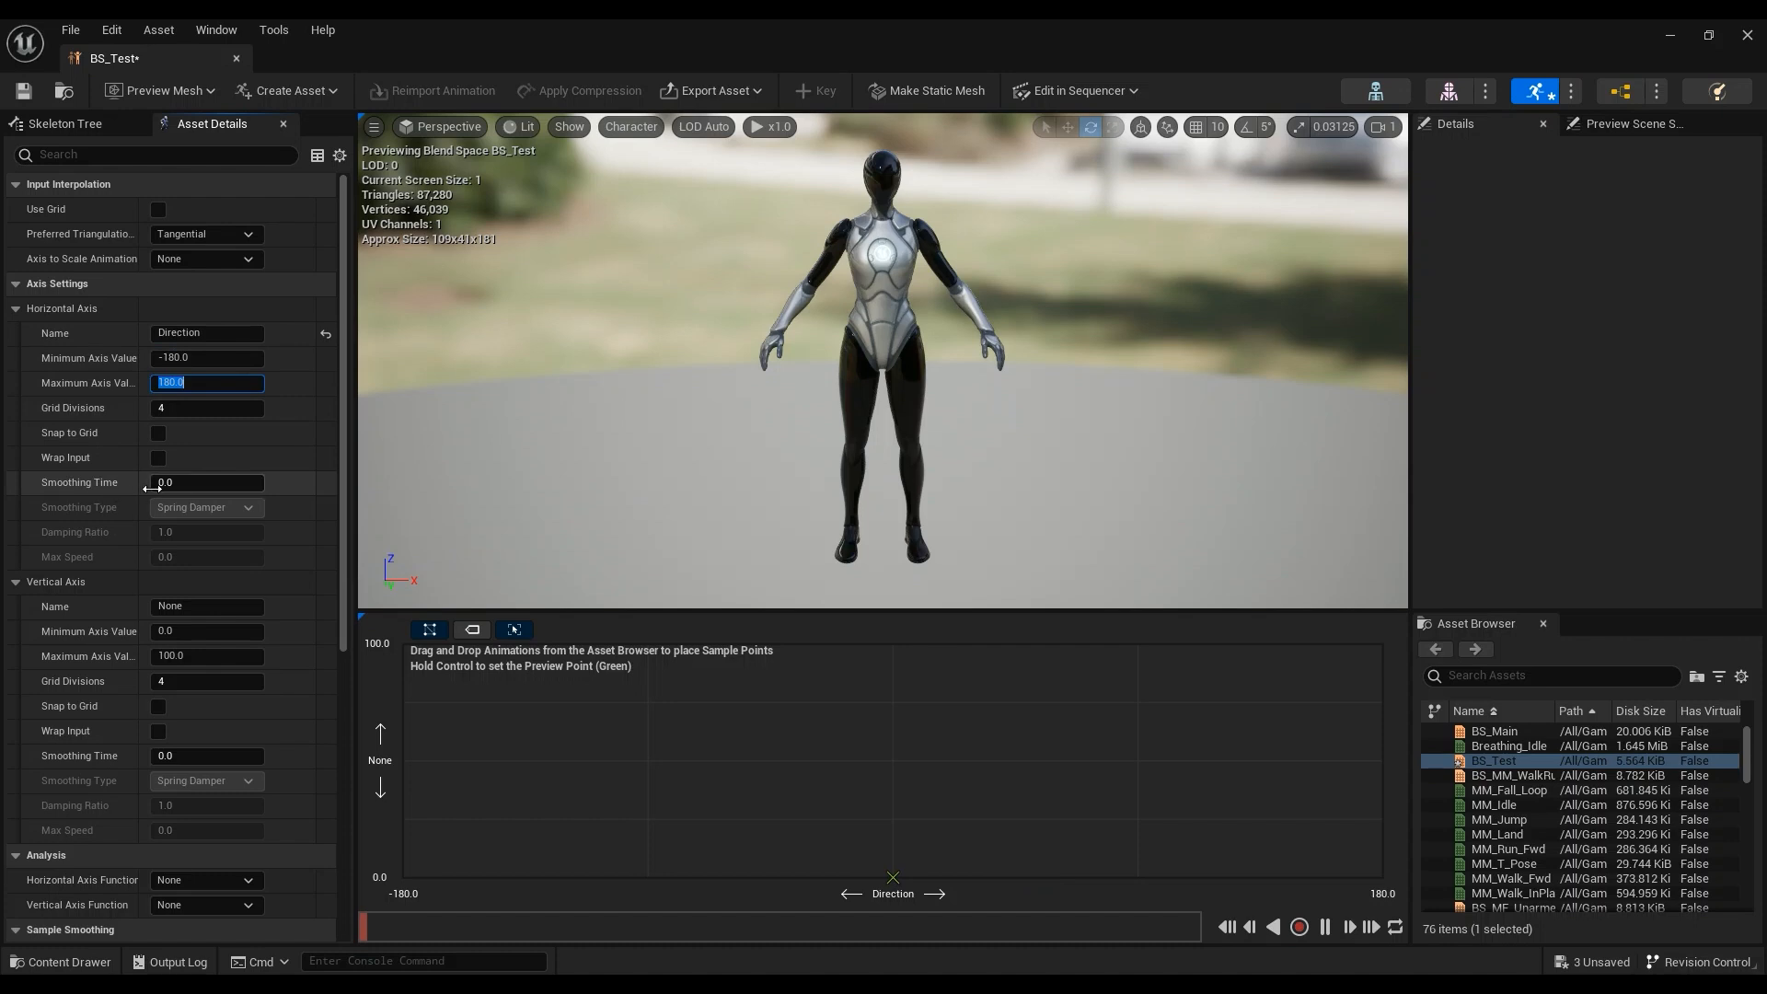
click(186, 482)
text(0.05)
key(Return)
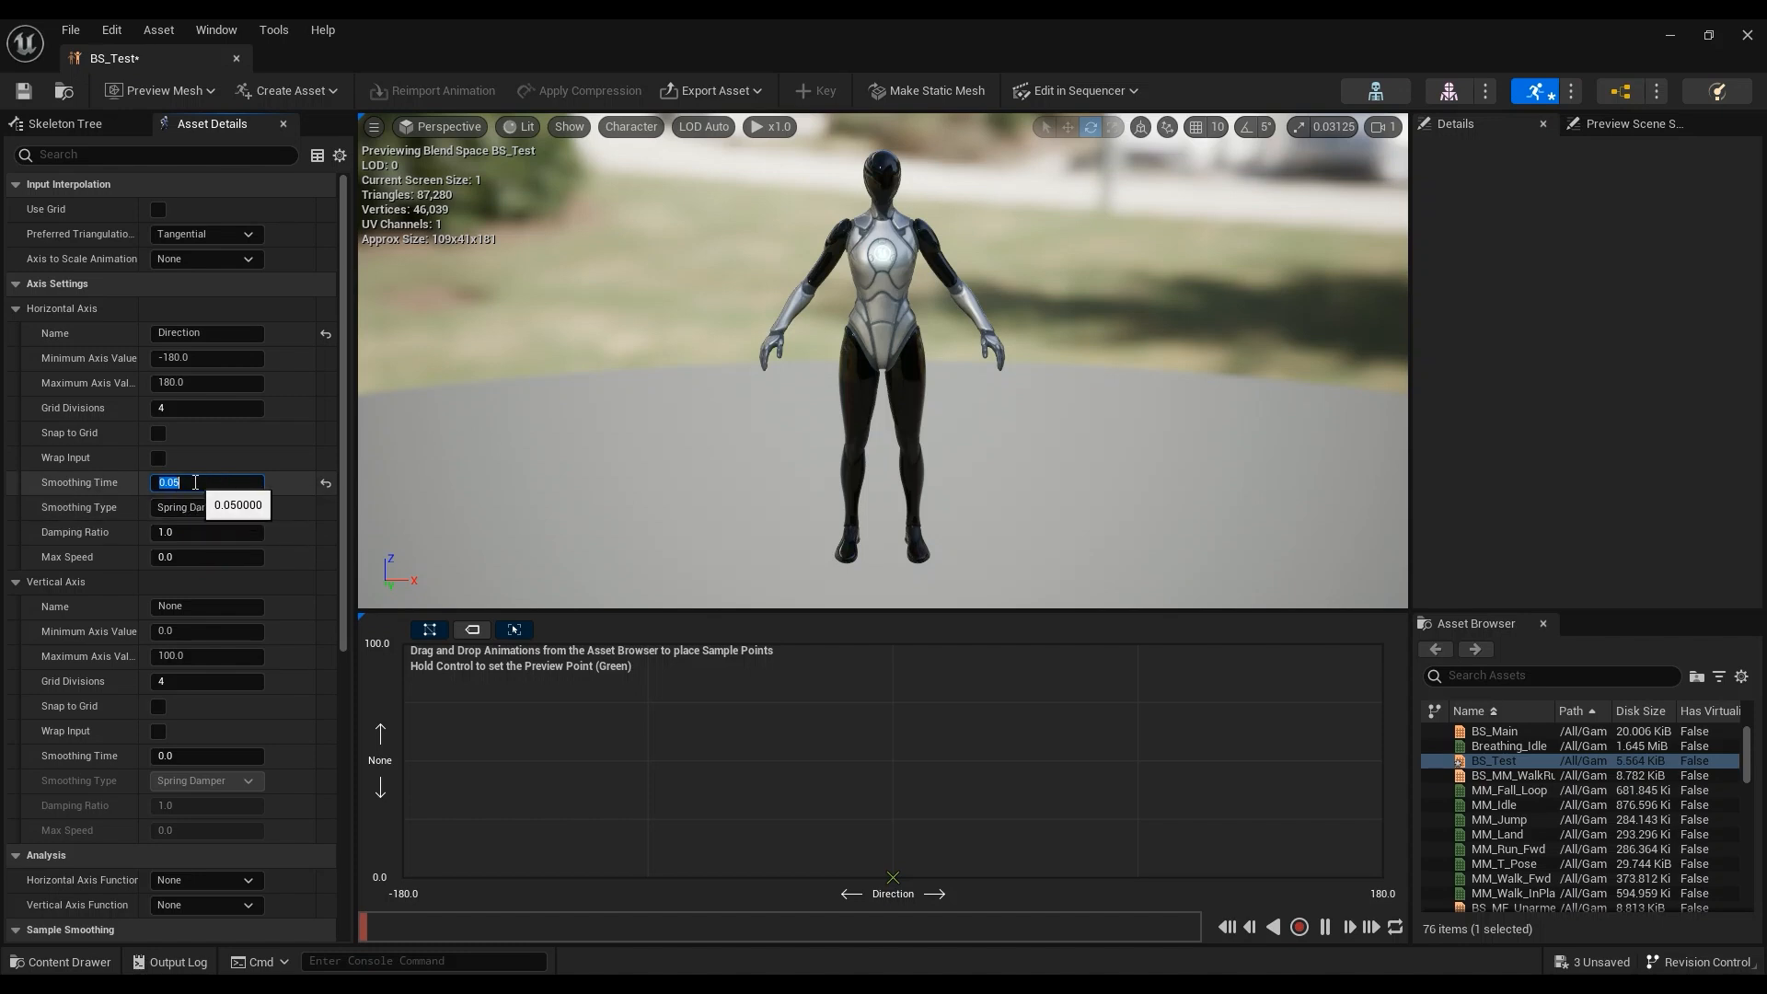
key(BackSpace)
text(0.05)
key(Return)
Step: Name the blend space's vertical axis Speed
click(213, 609)
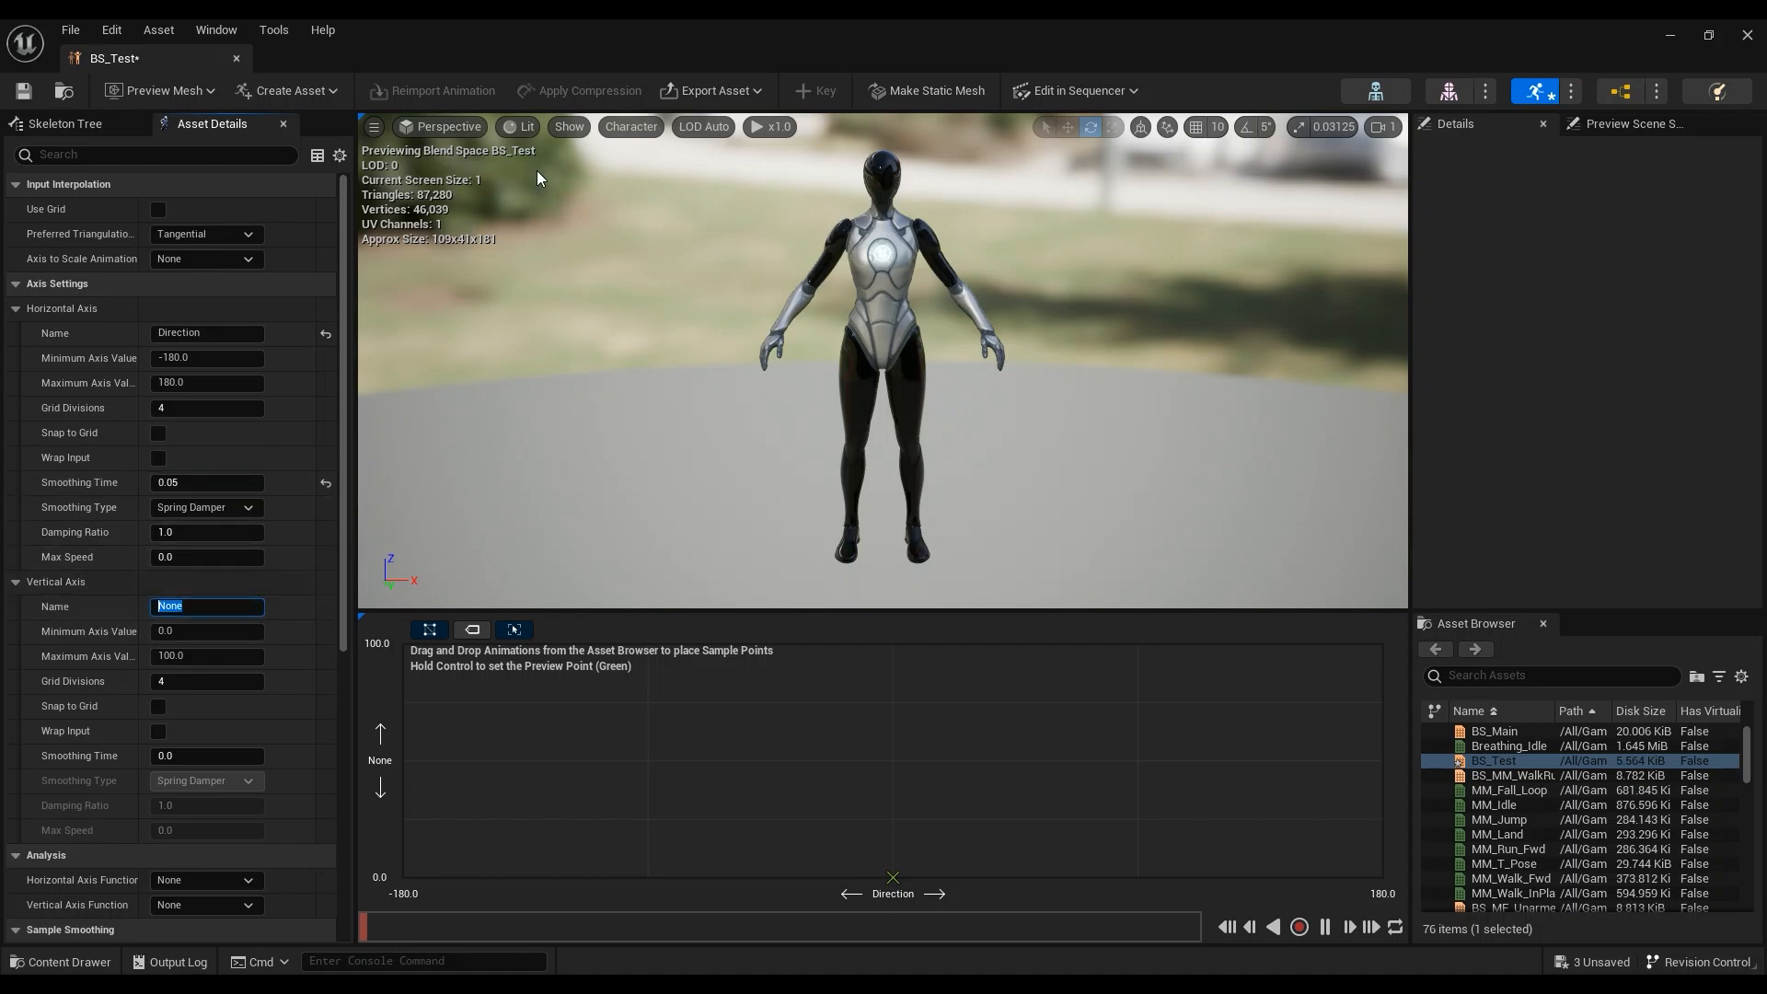
text(Speed)
key(Return)
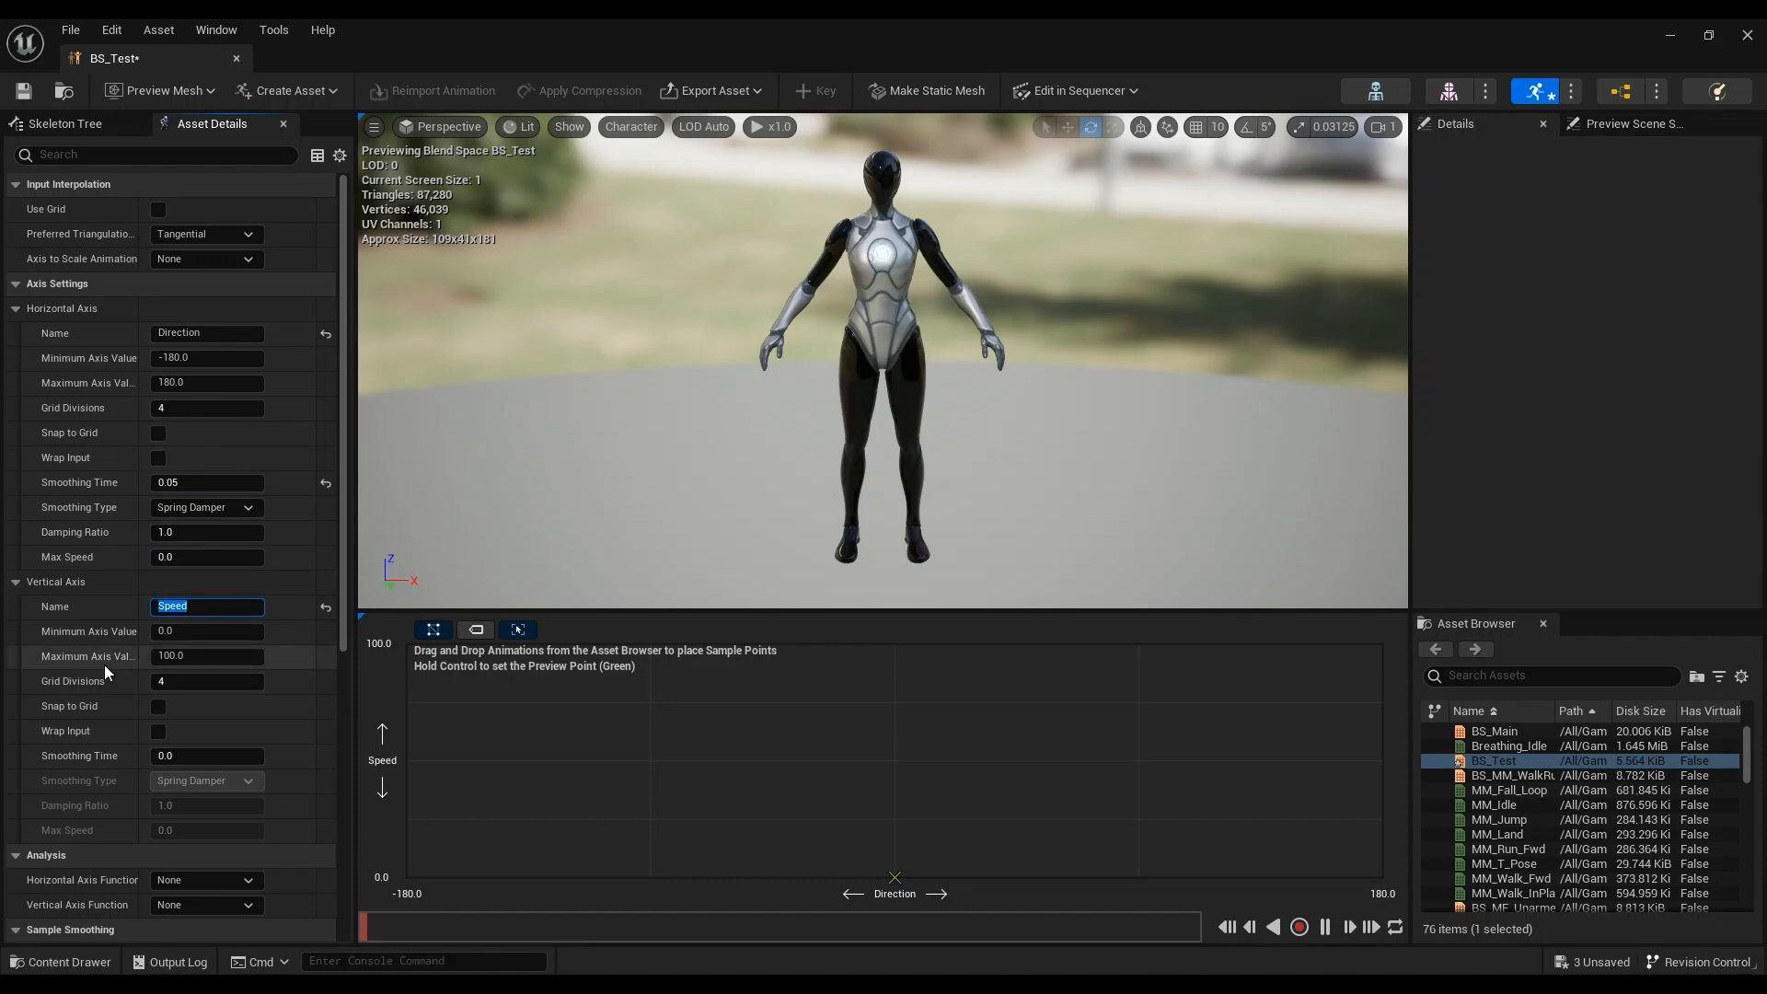
Step: Dock the BS_Test editor in the main window and examine the Character Movement component's Max Walk Speed in BP_ThirdPersonCharacter
drag(169, 57, 702, 68)
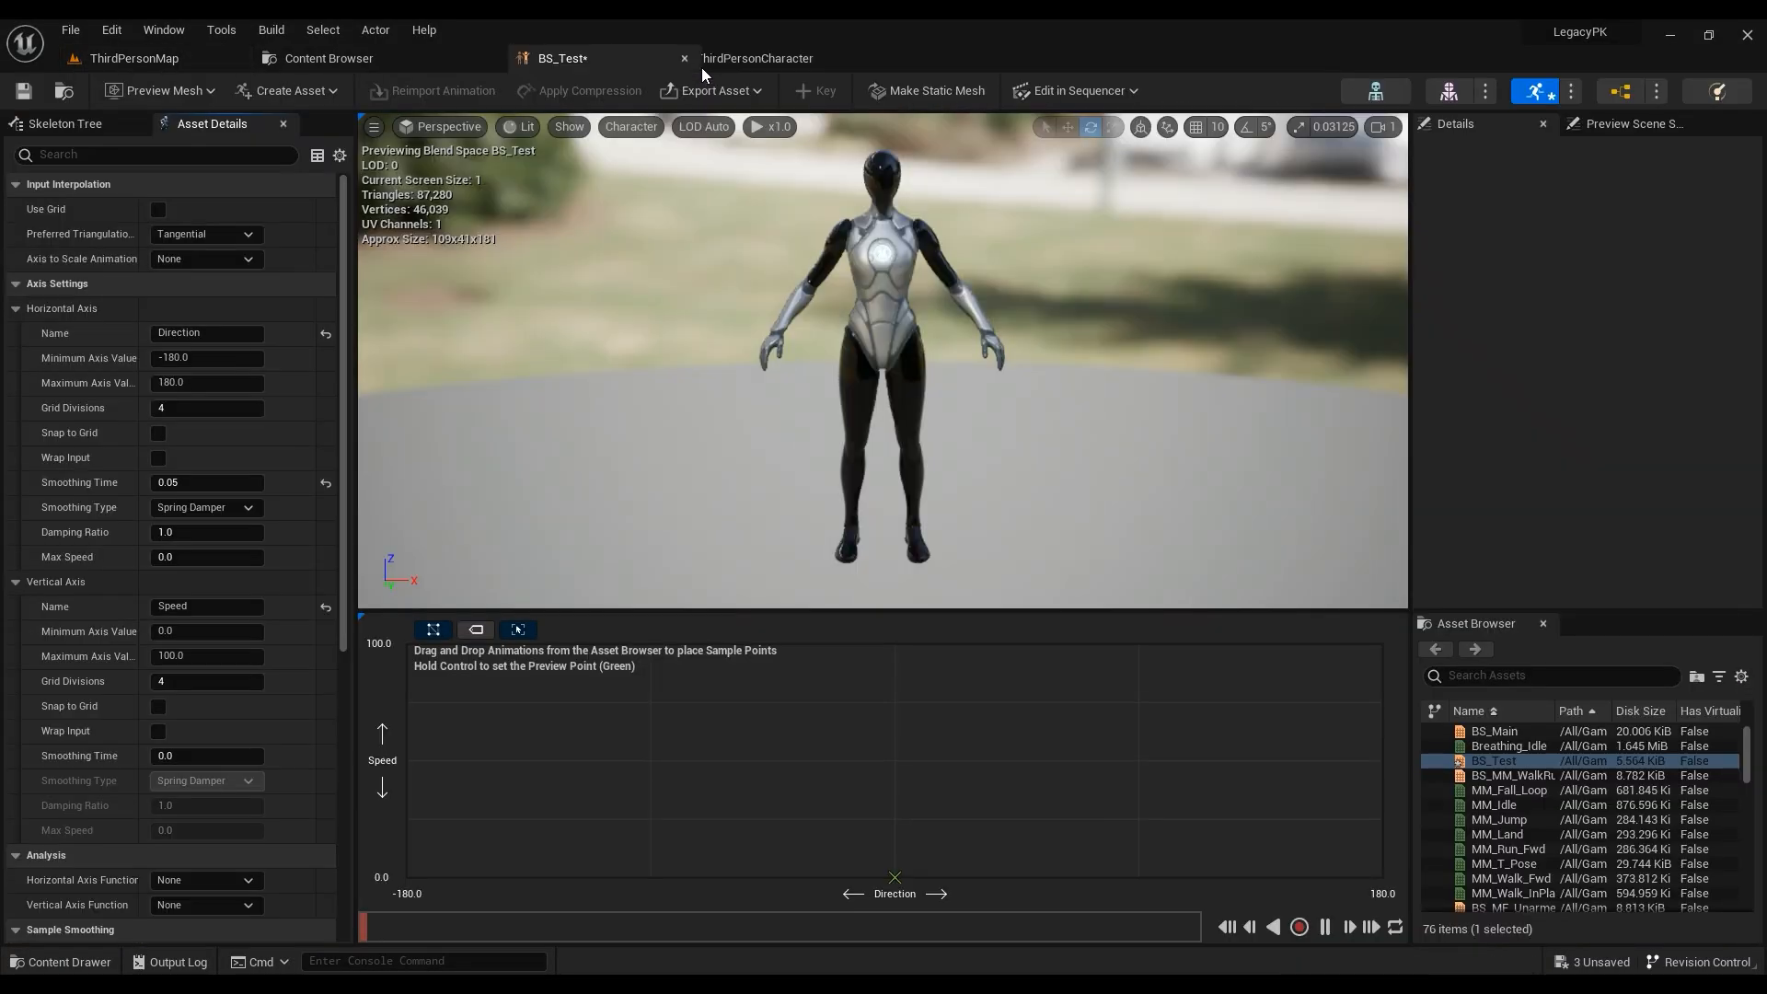
click(194, 57)
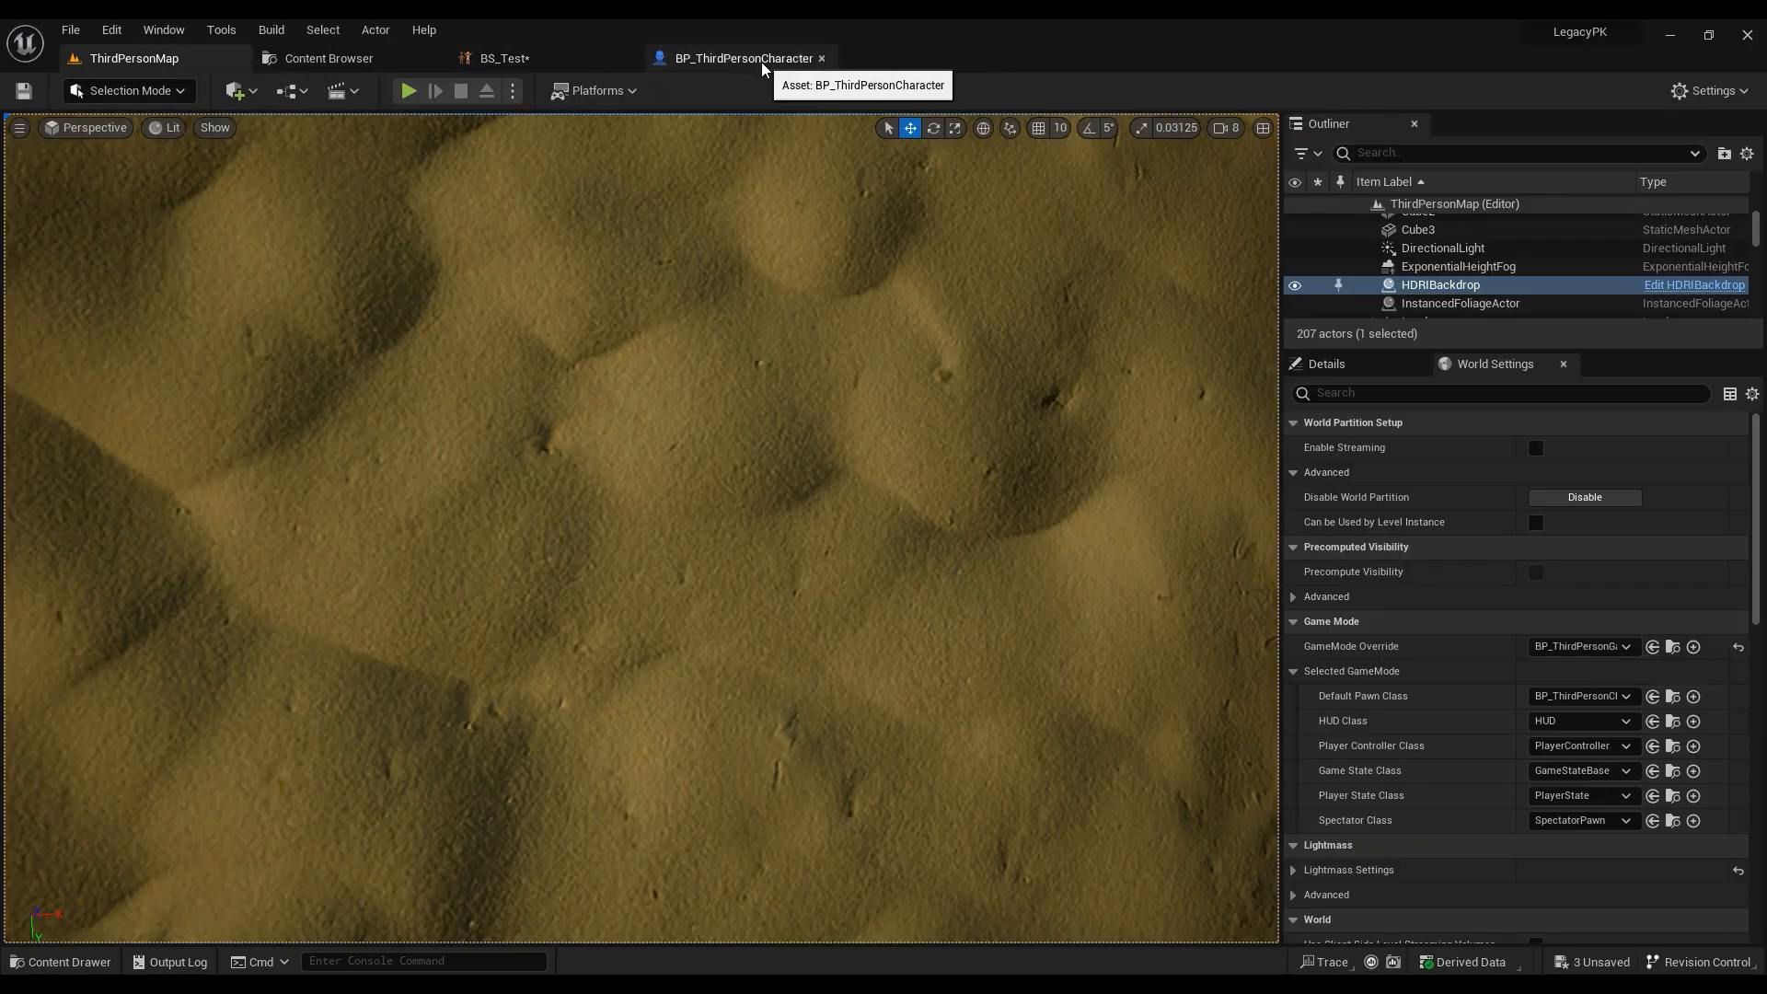
click(762, 64)
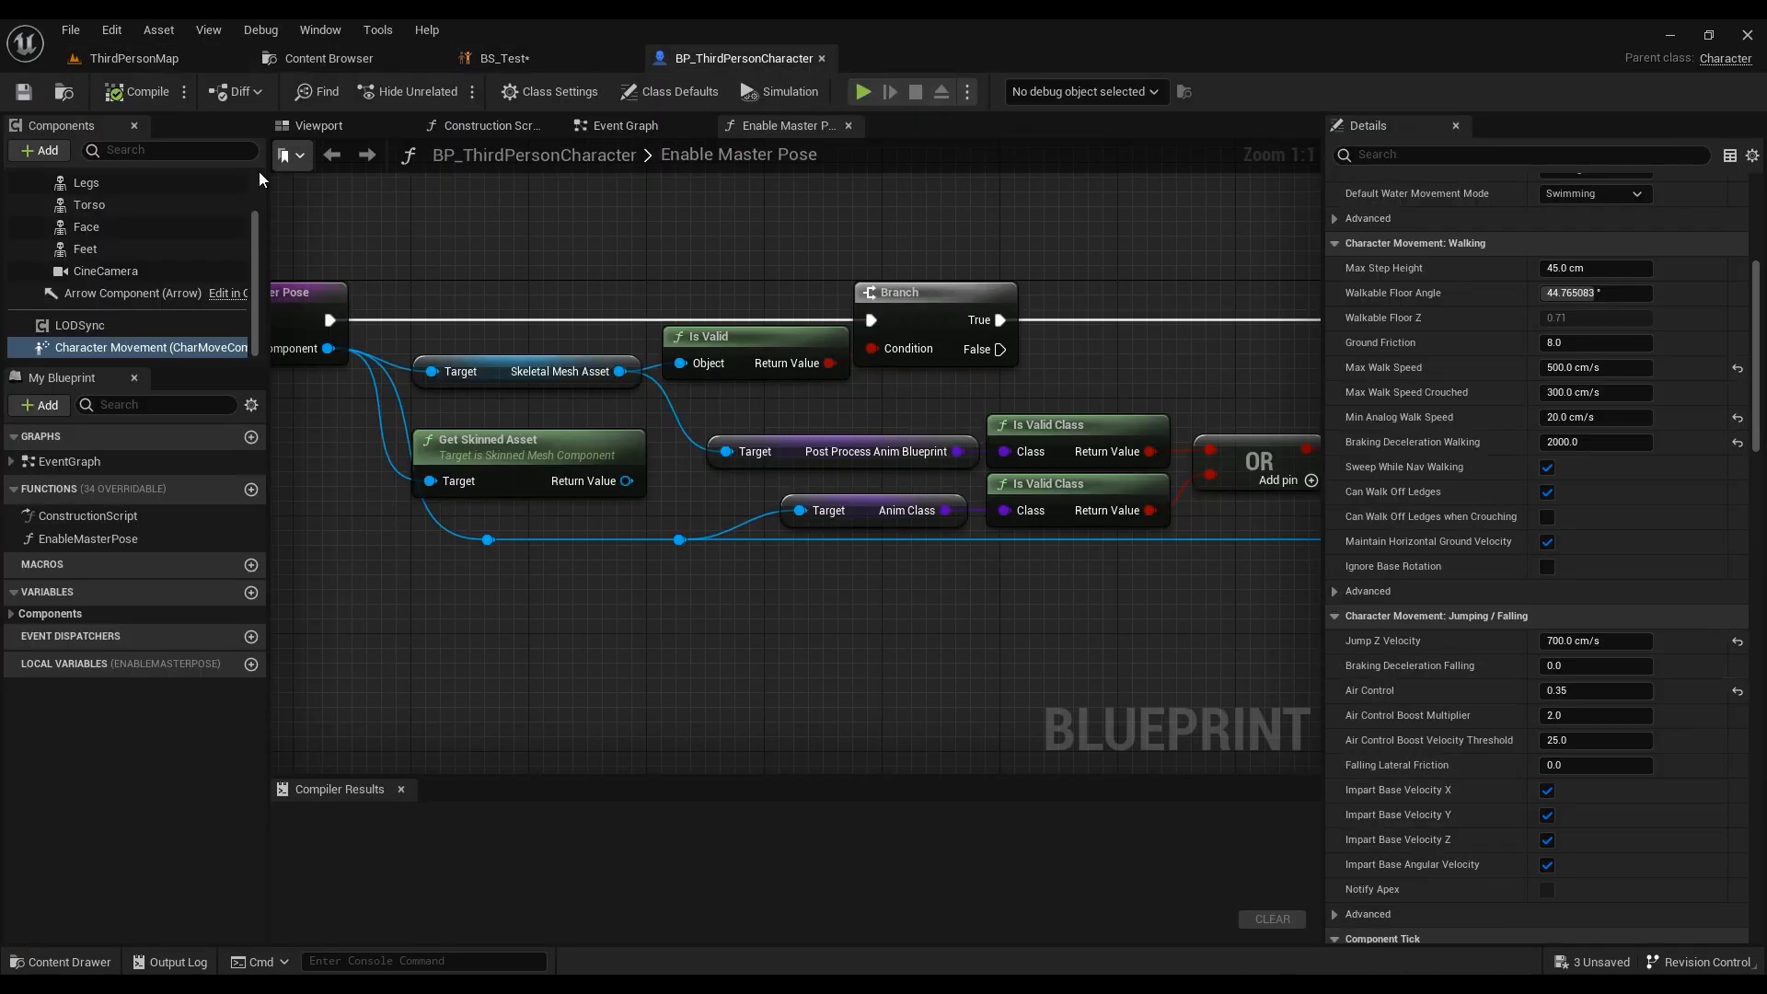
click(103, 350)
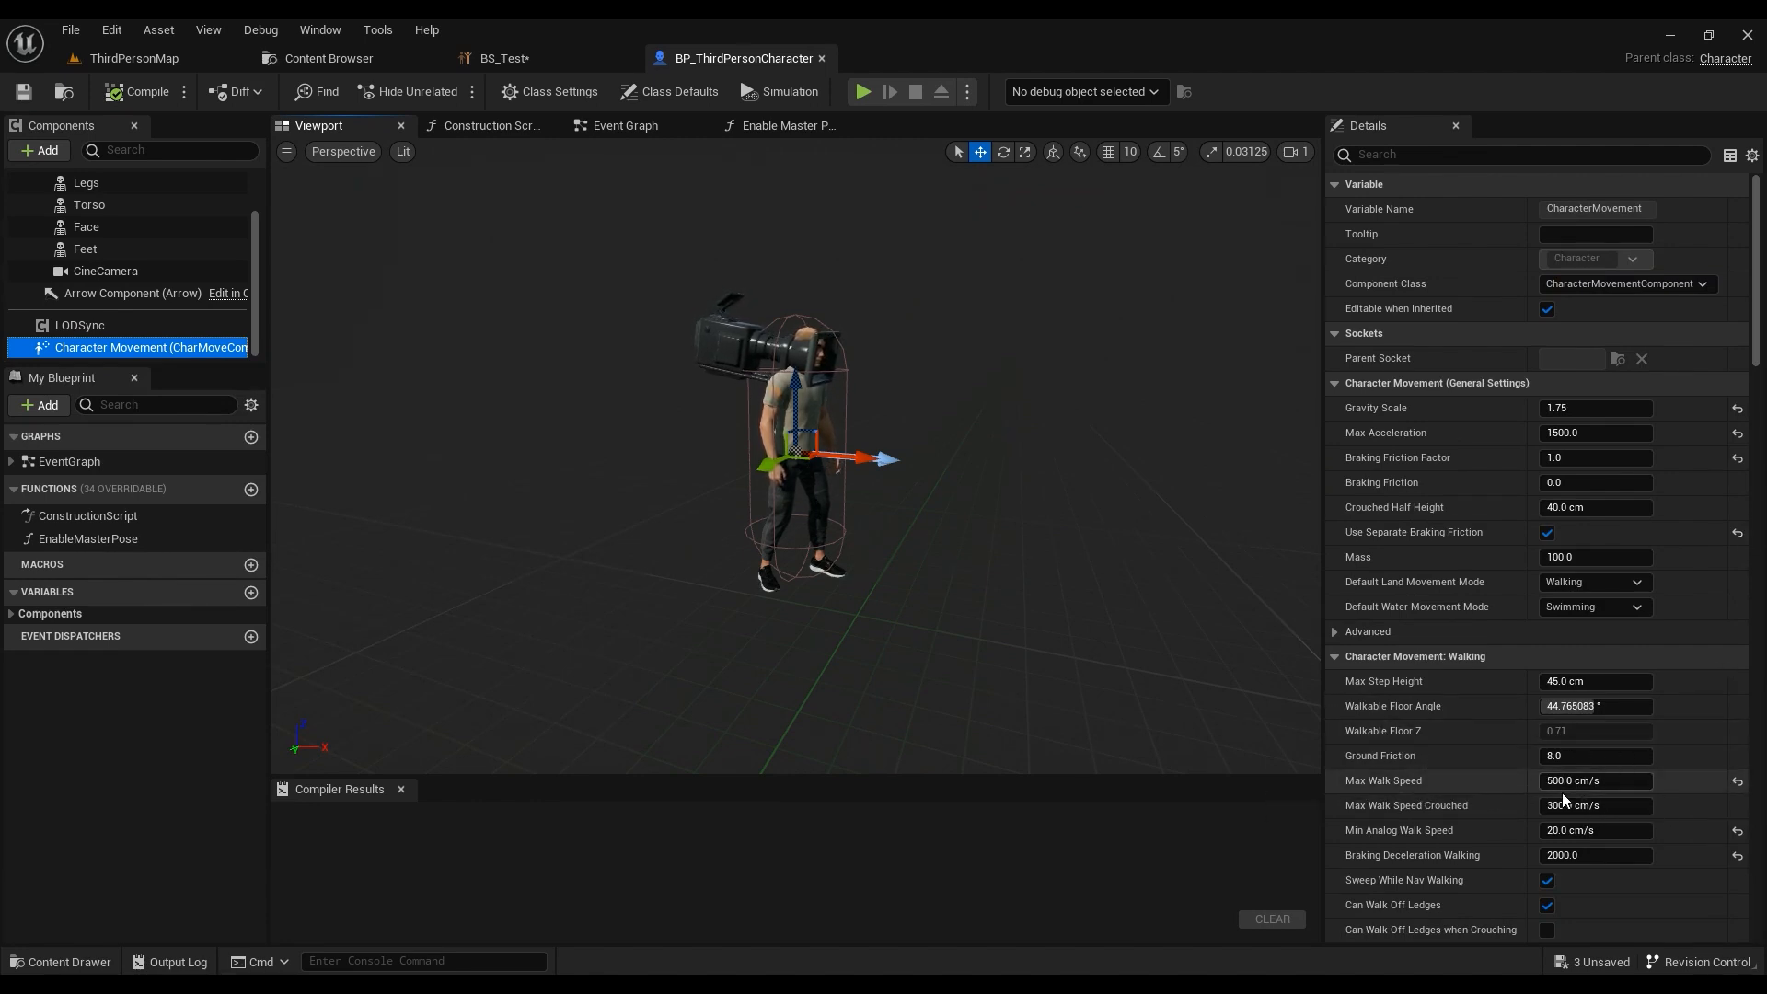
Step: Set the Speed axis's maximum value to 500 in BS_Test and compare it with the character's Max Walk Speed
click(505, 58)
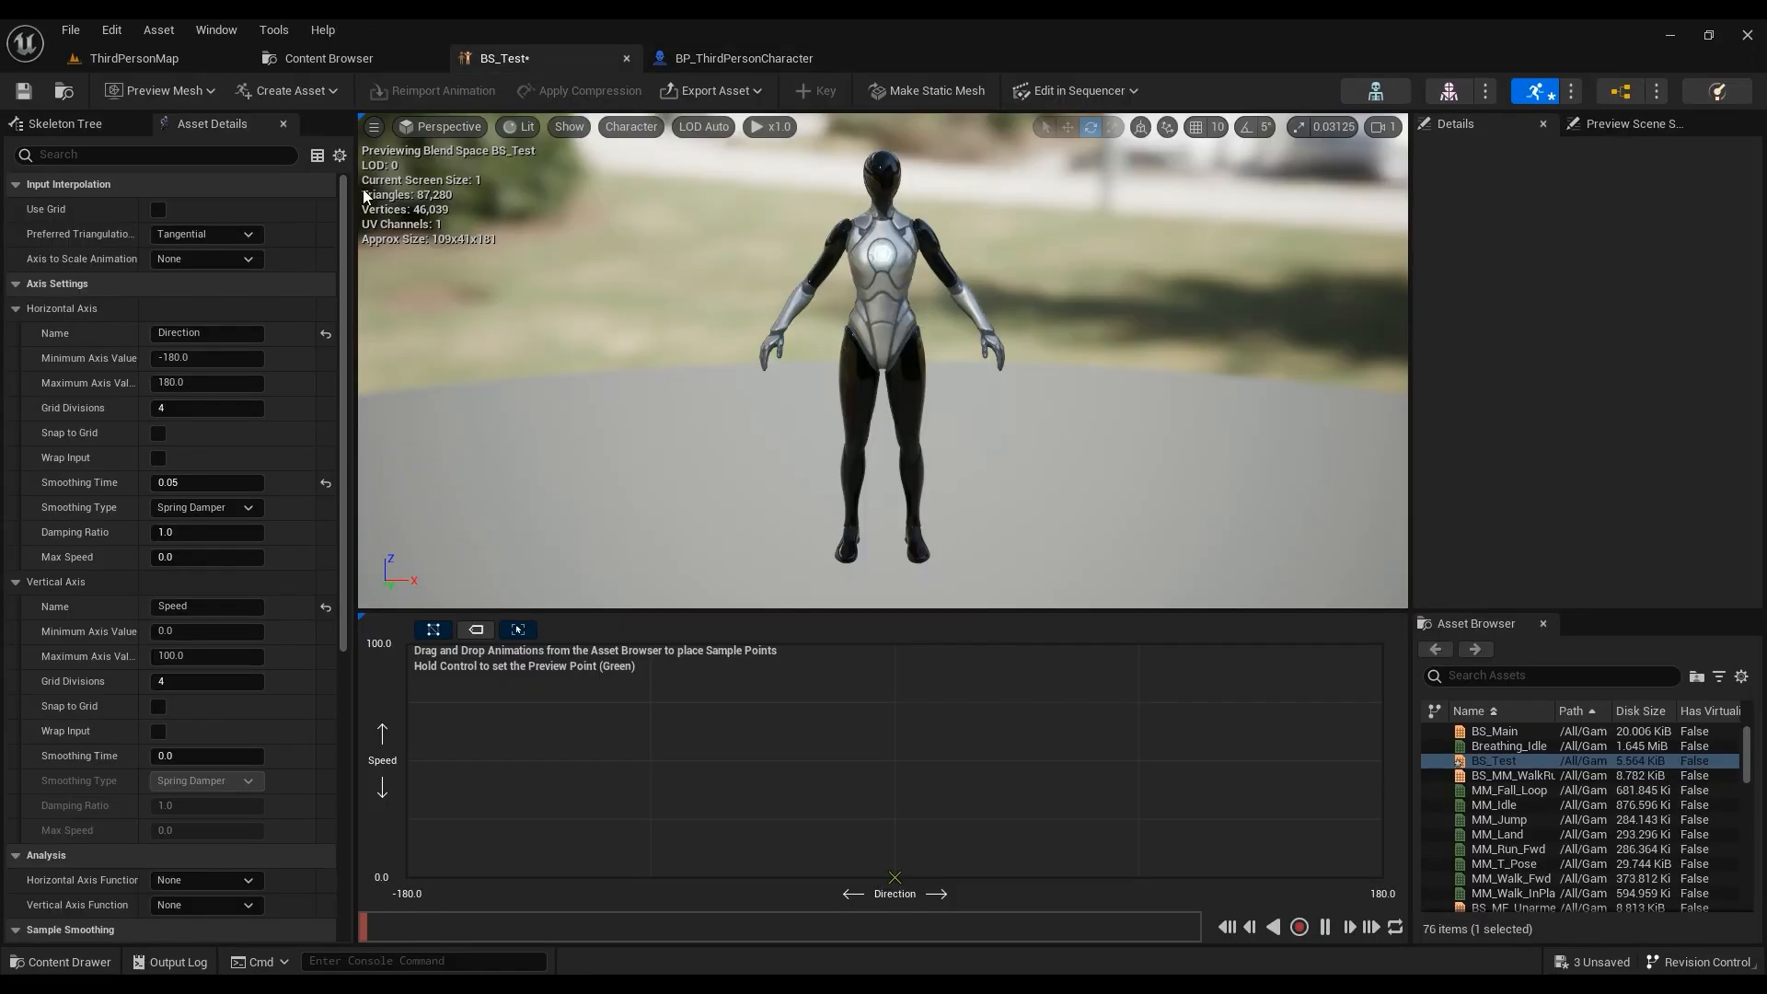
double_click(188, 659)
text(5)
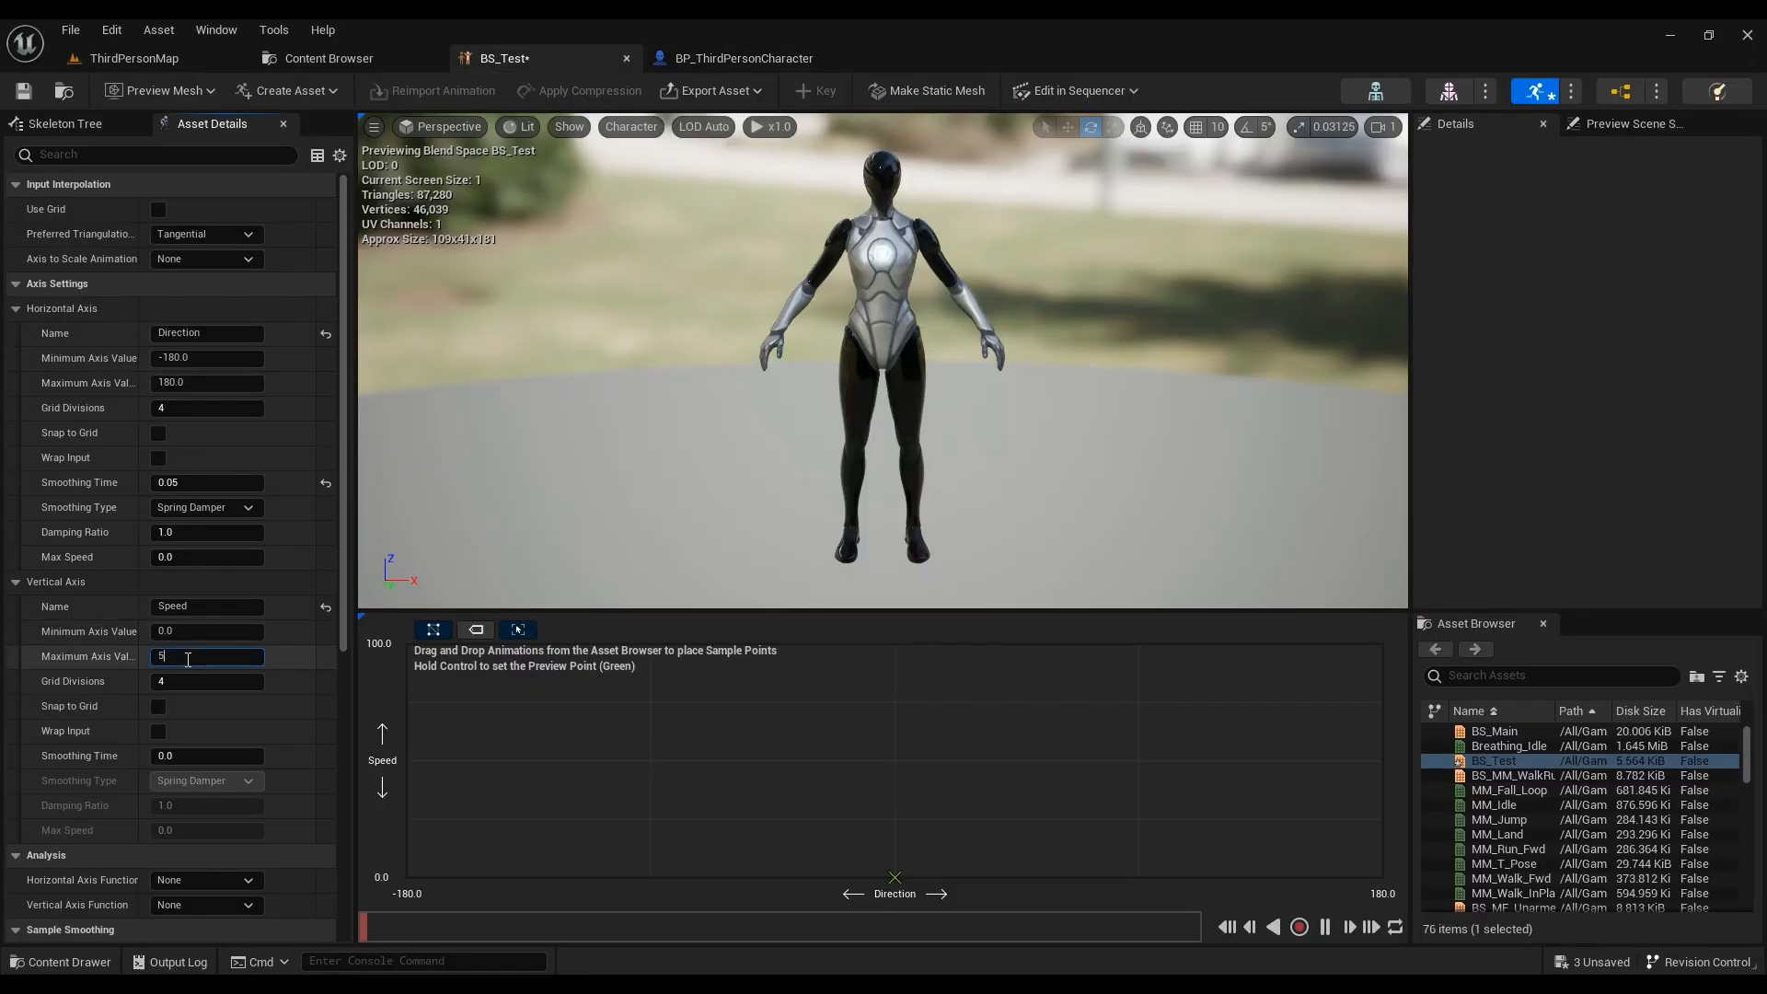
text(00)
key(Return)
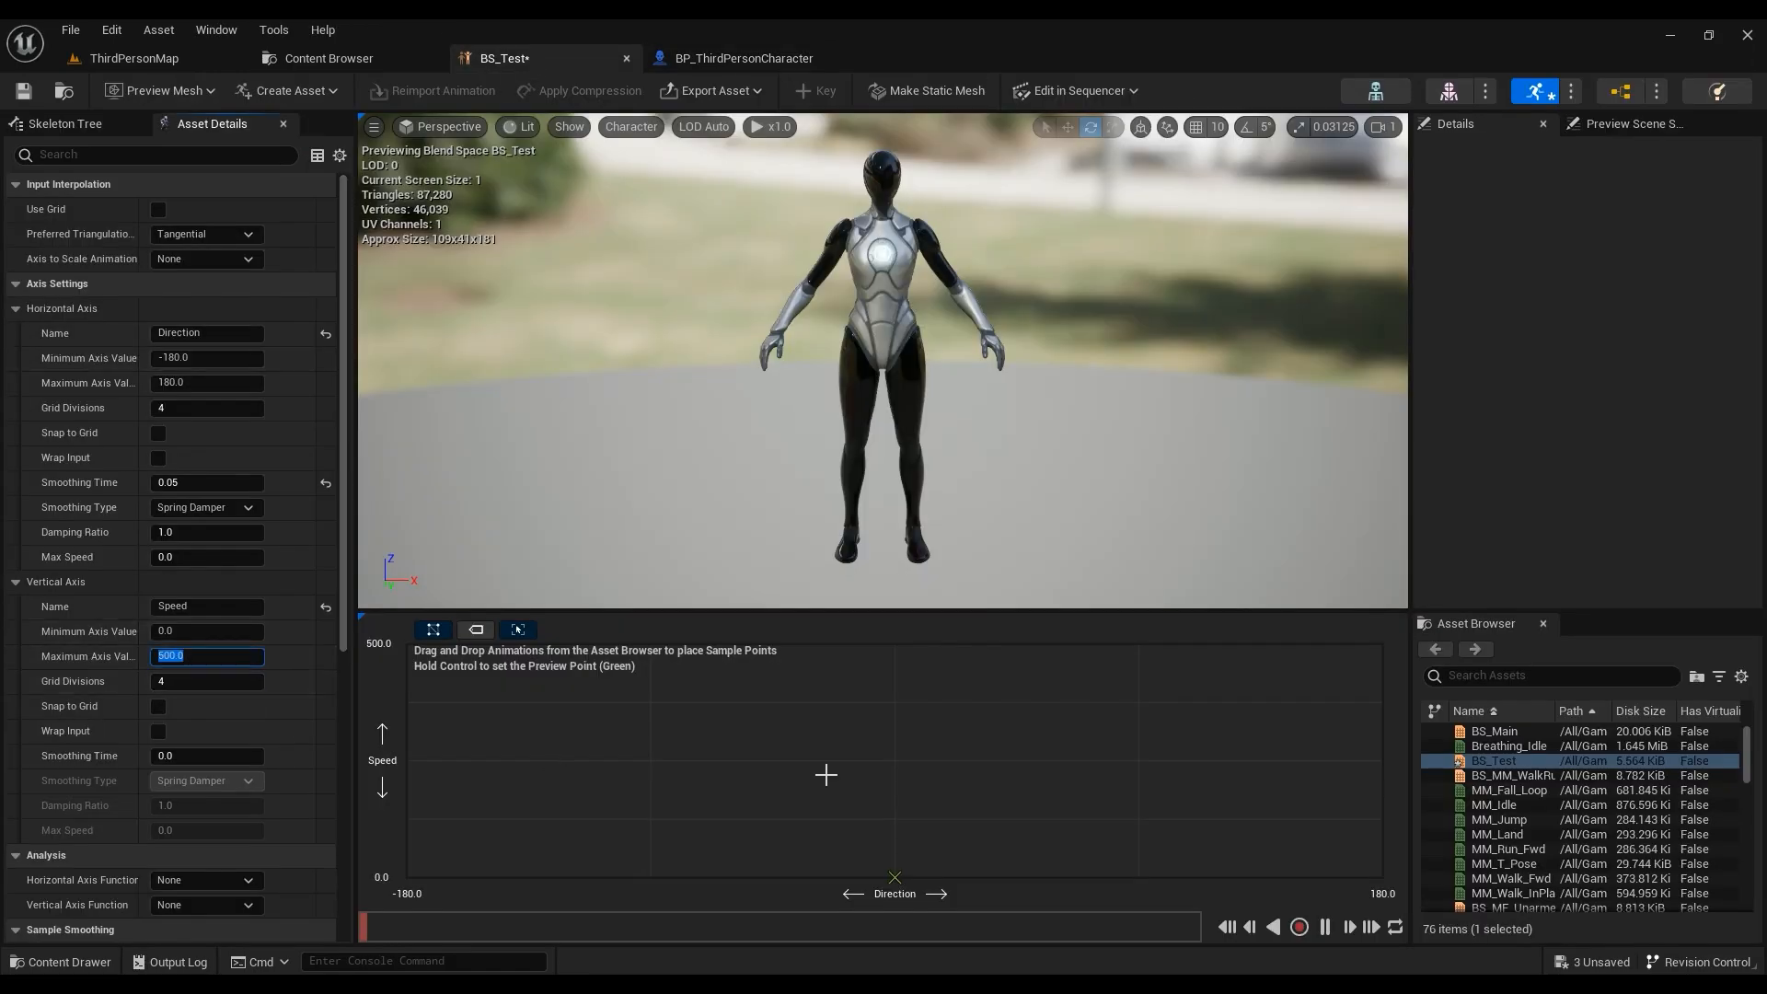
click(722, 58)
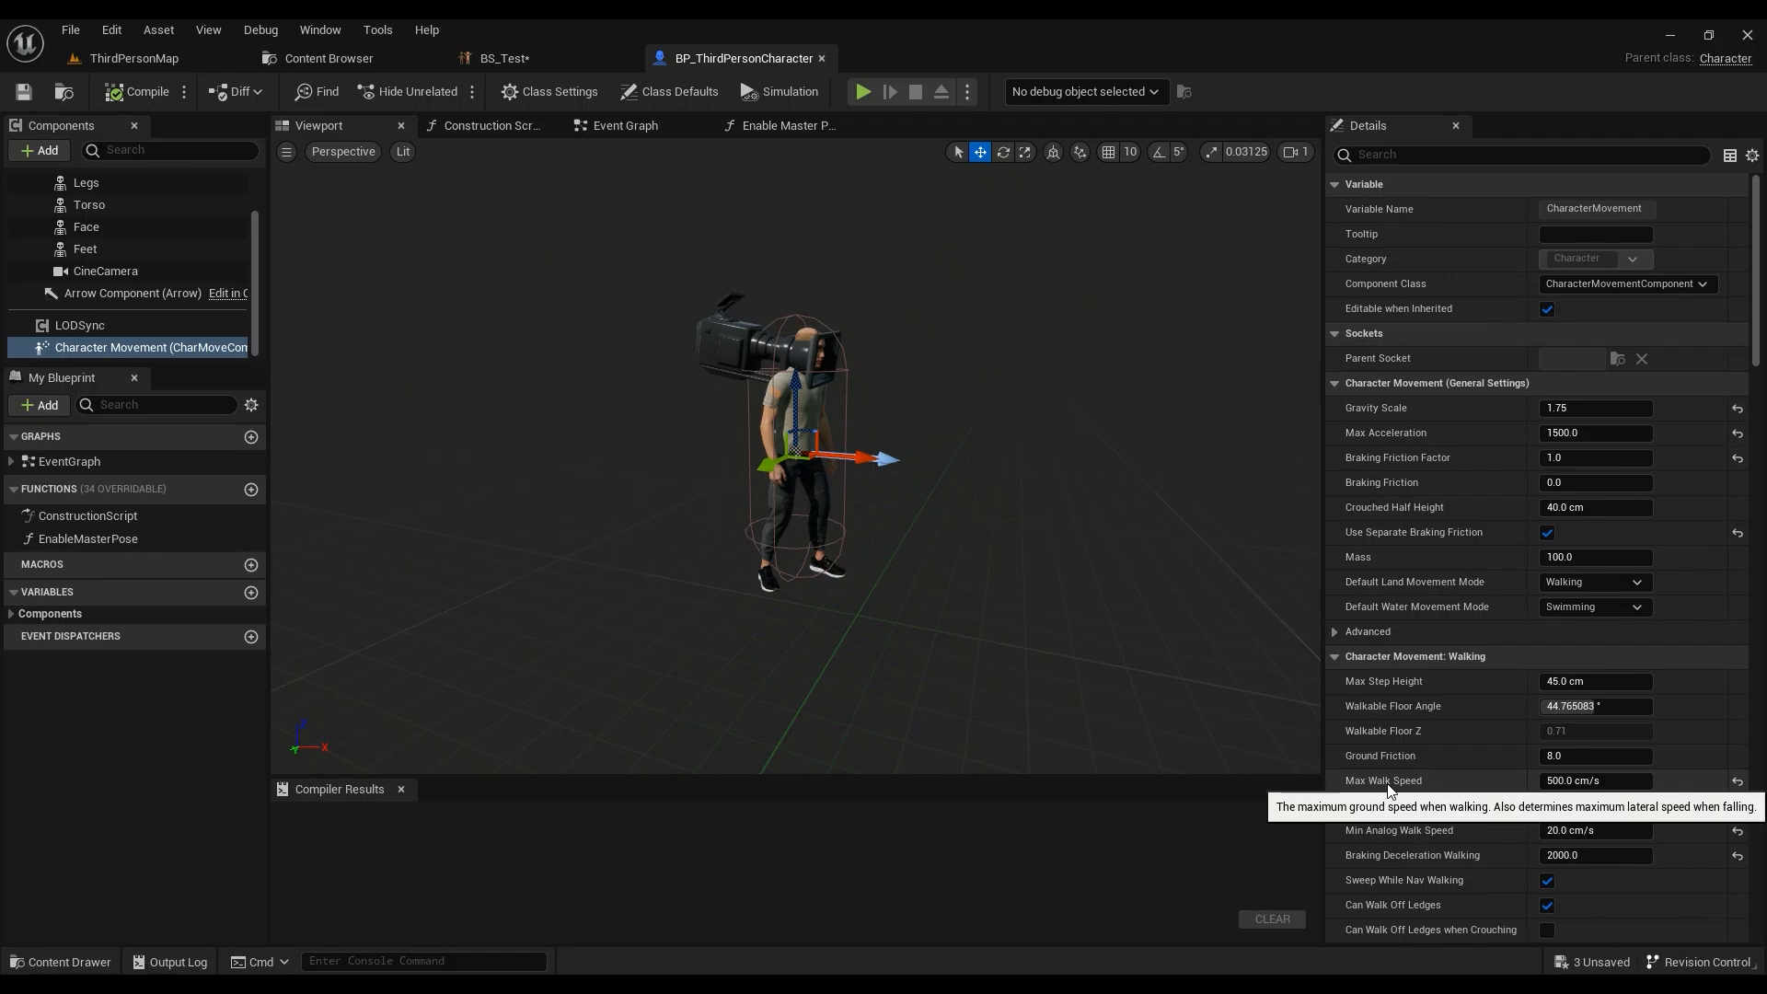
click(505, 58)
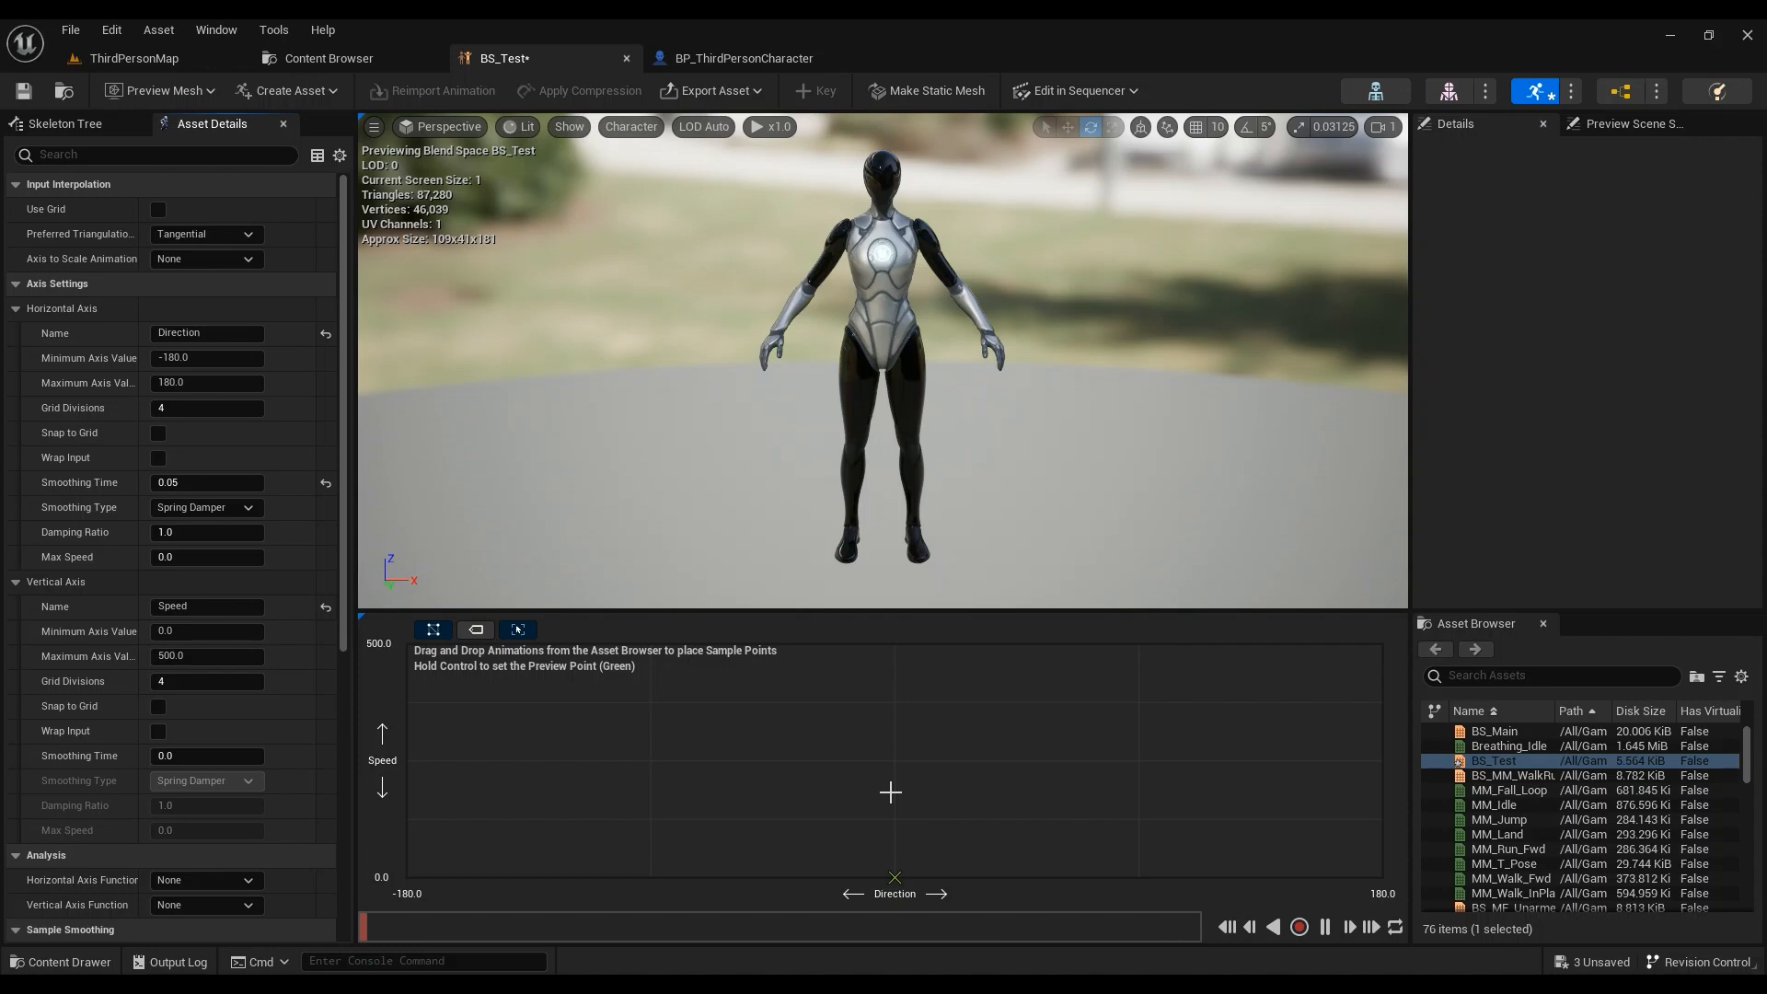
Step: Set the vertical Speed axis's smoothing time to 0.05
click(202, 757)
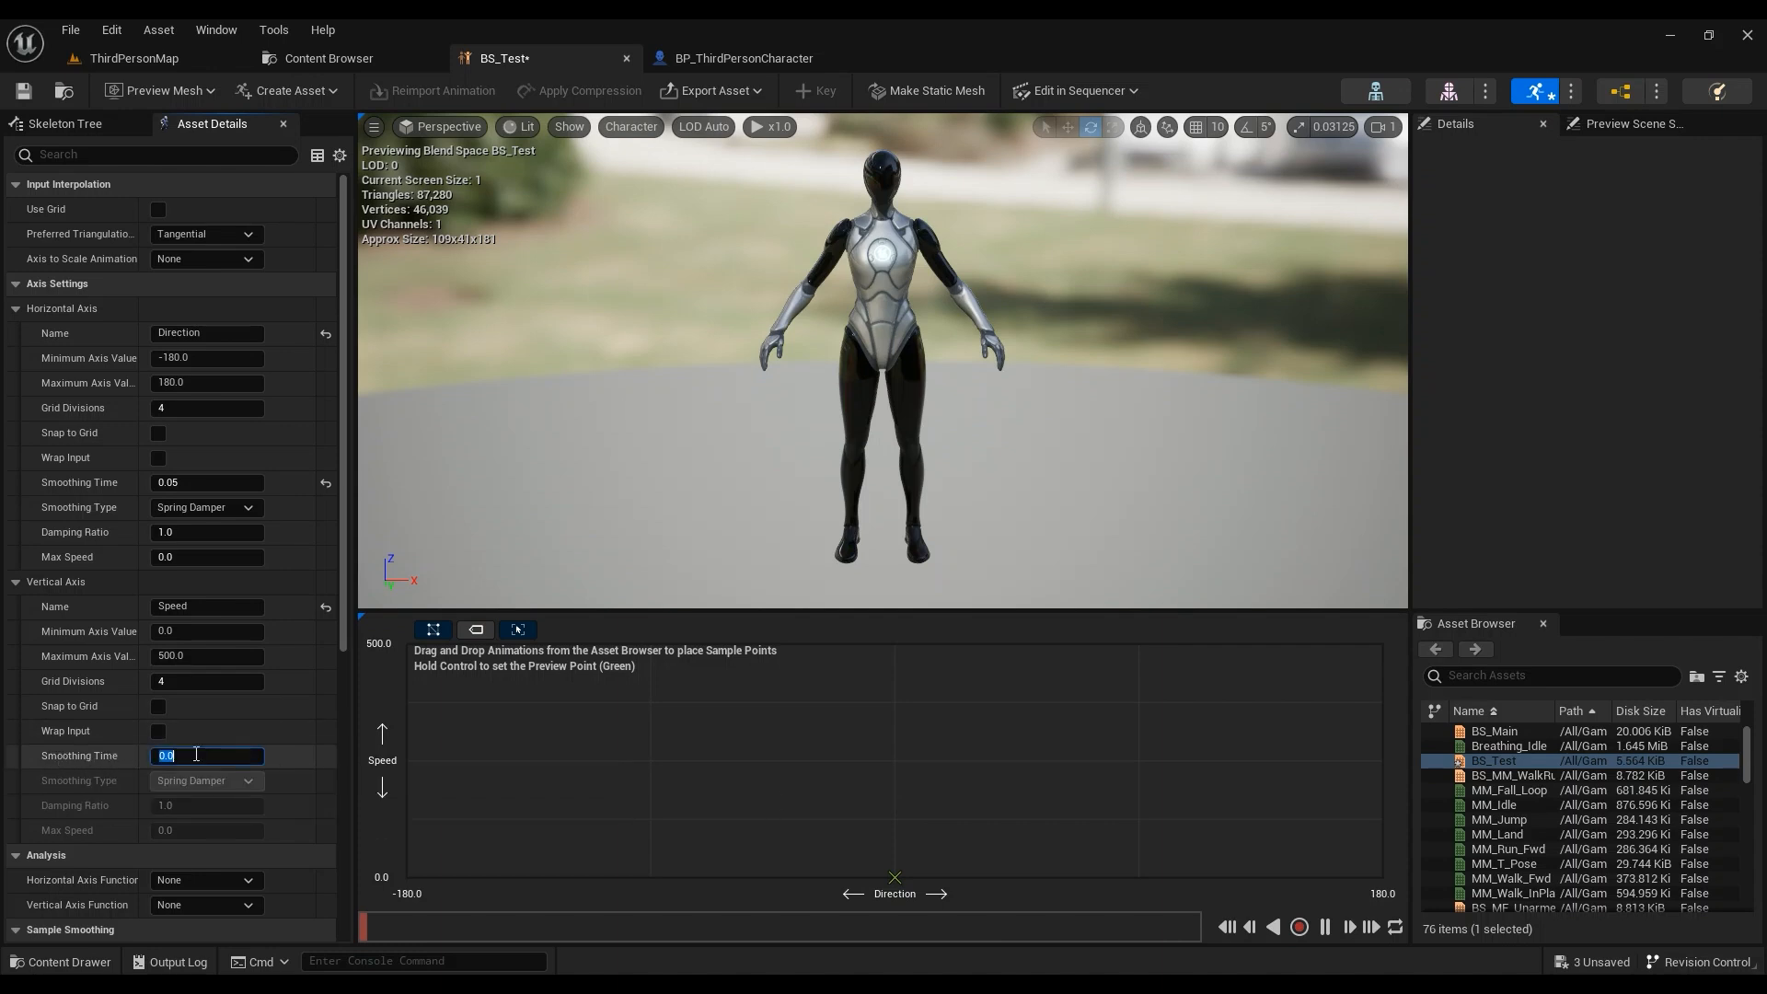
text(5)
key(Return)
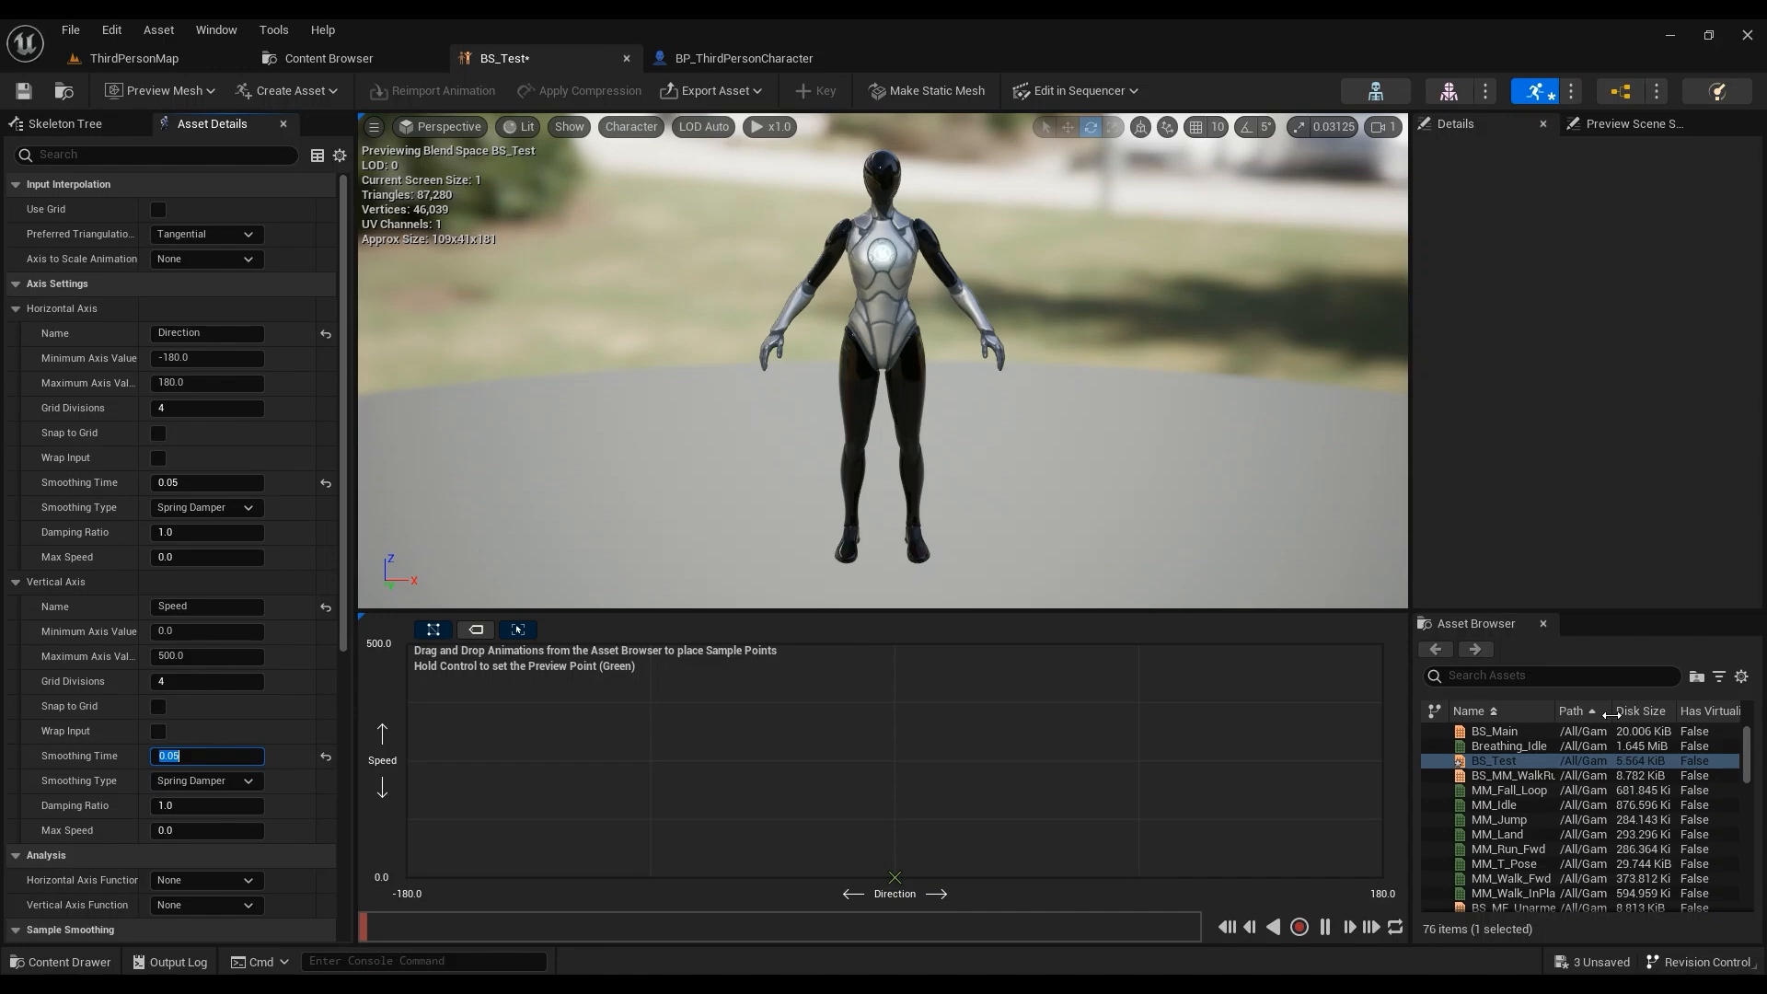
mouse_move(1520, 742)
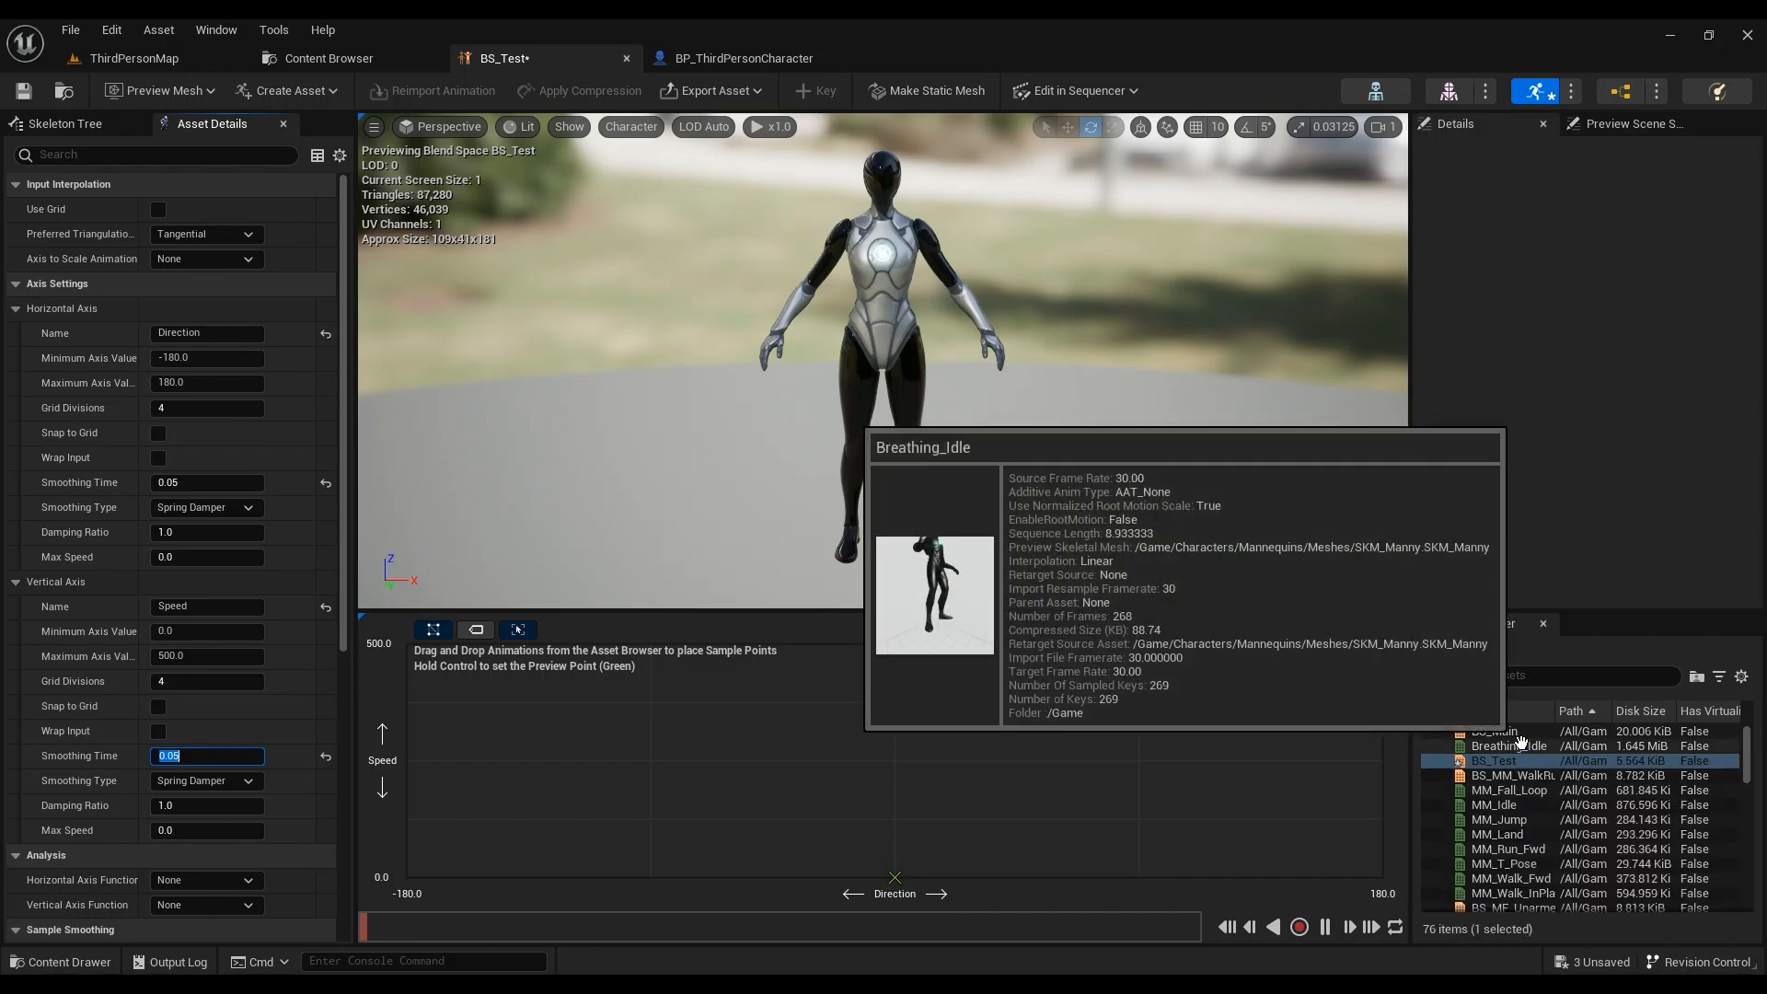
double_click(1521, 743)
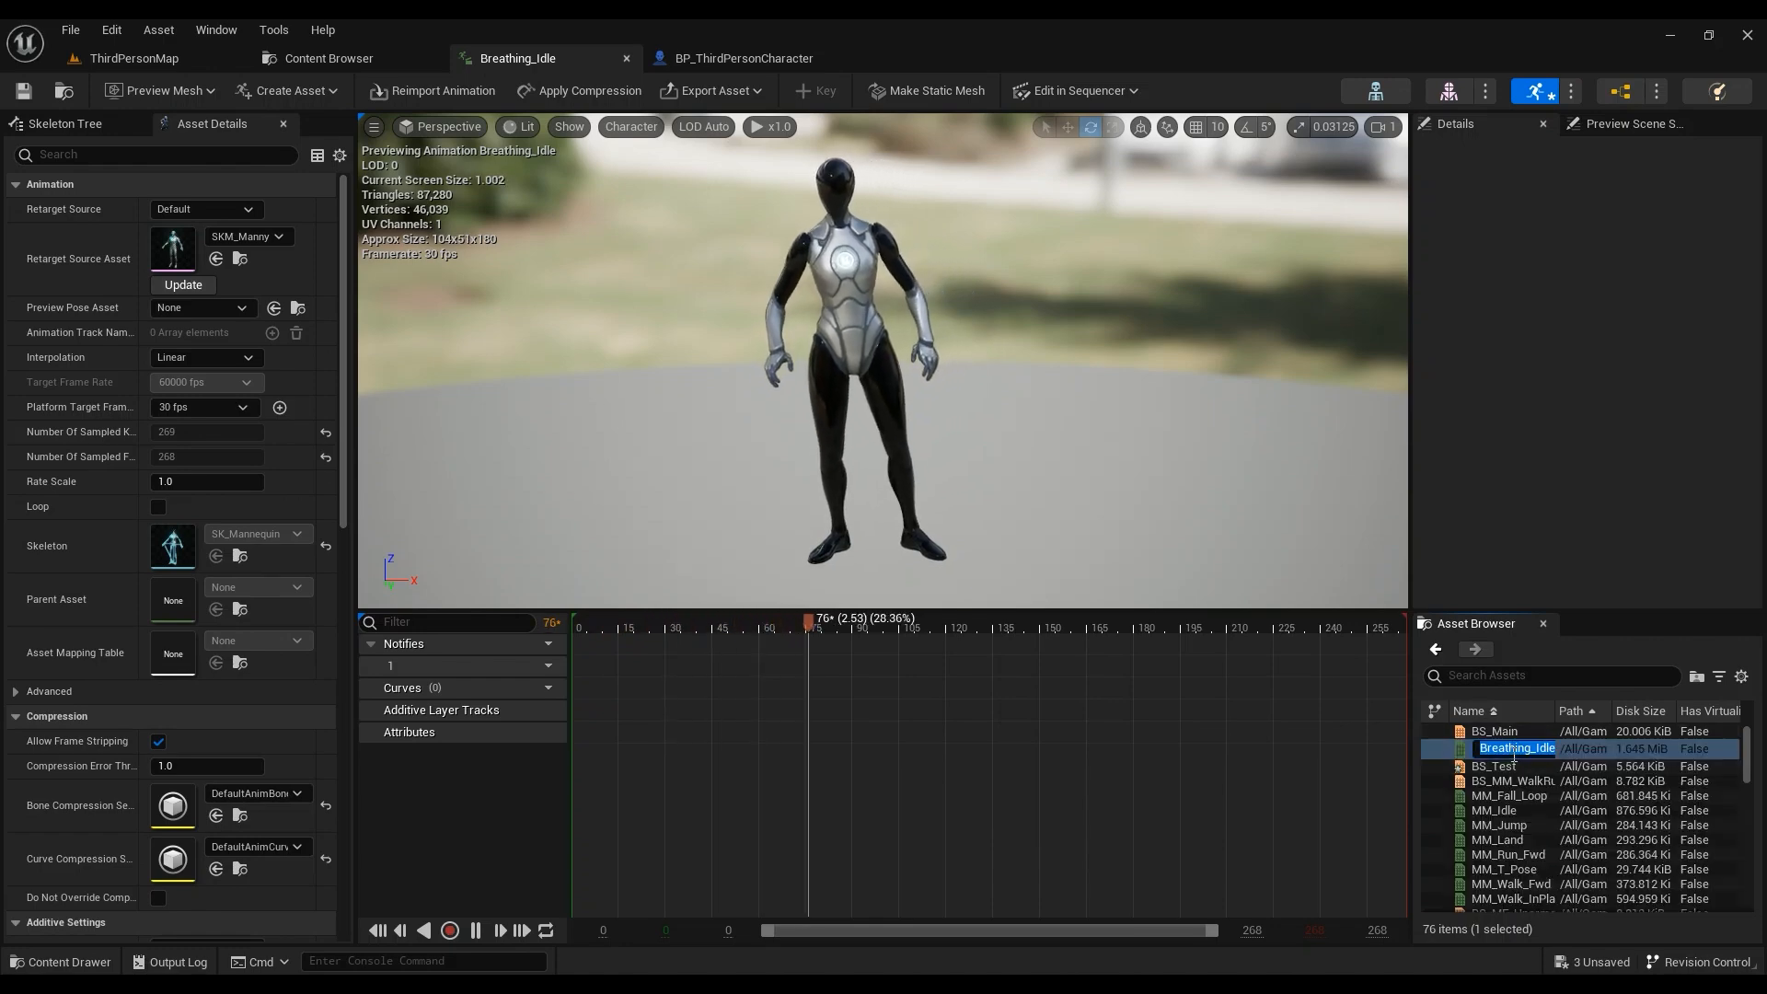
double_click(1512, 770)
drag(1526, 744, 898, 837)
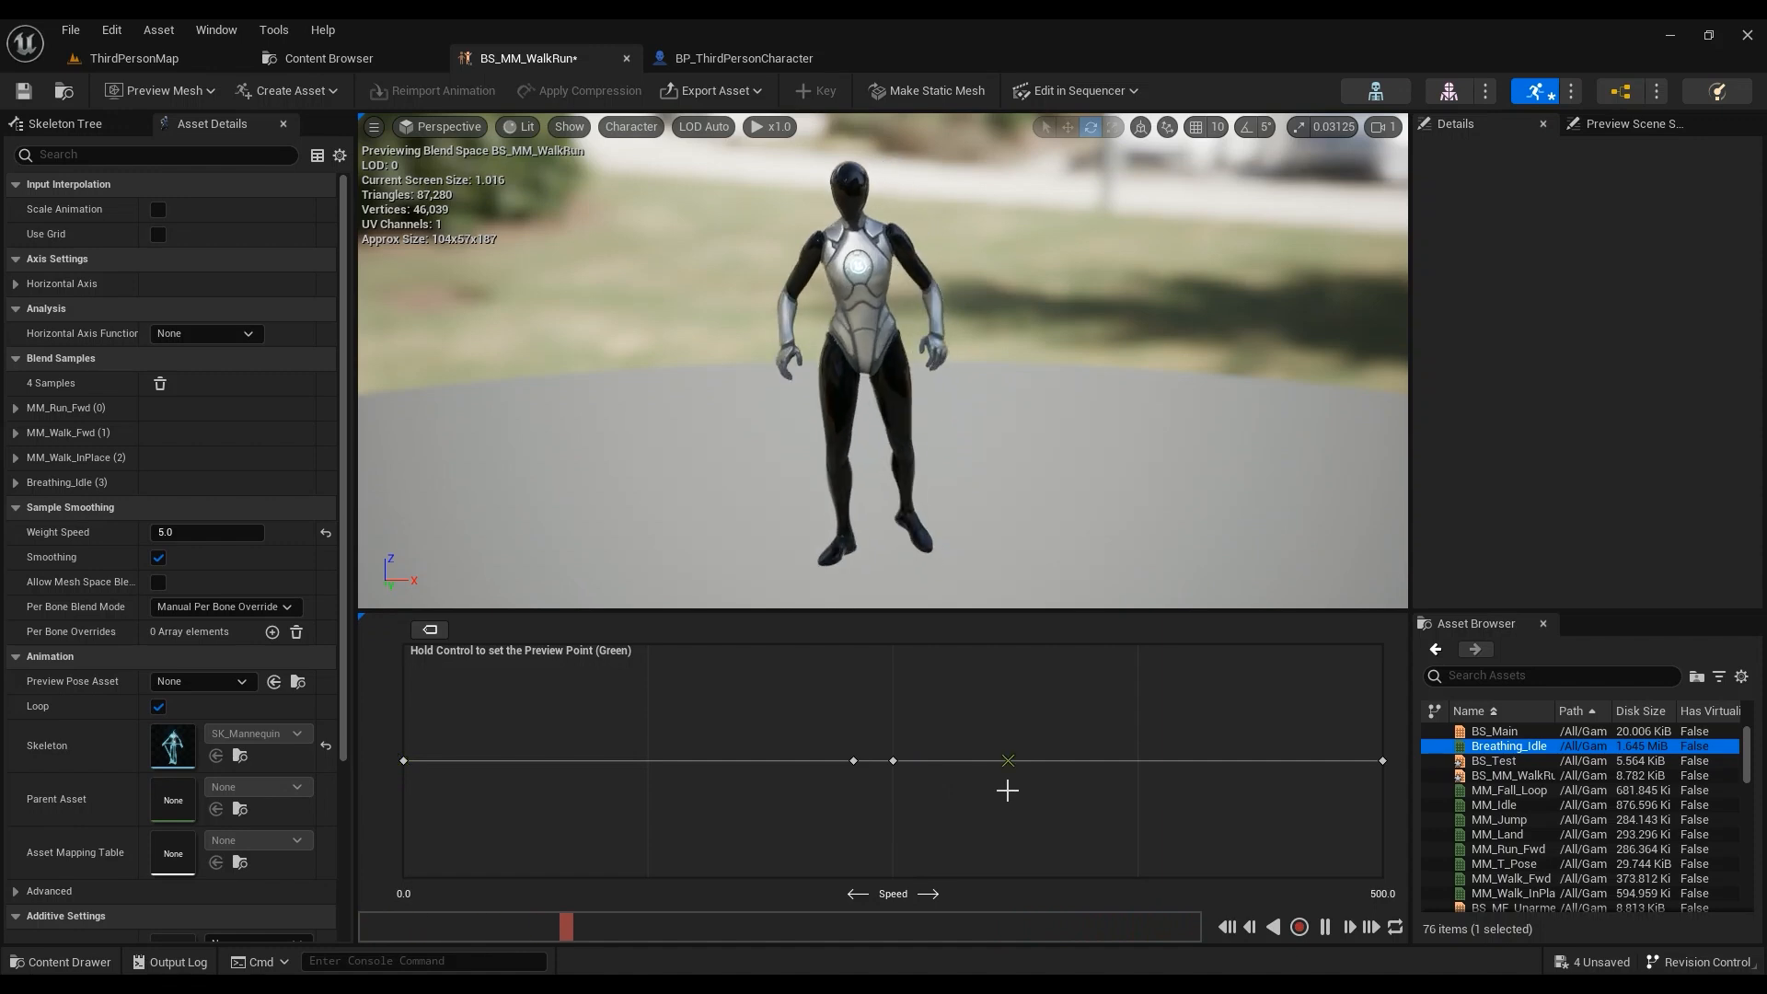
key(ctrl+z)
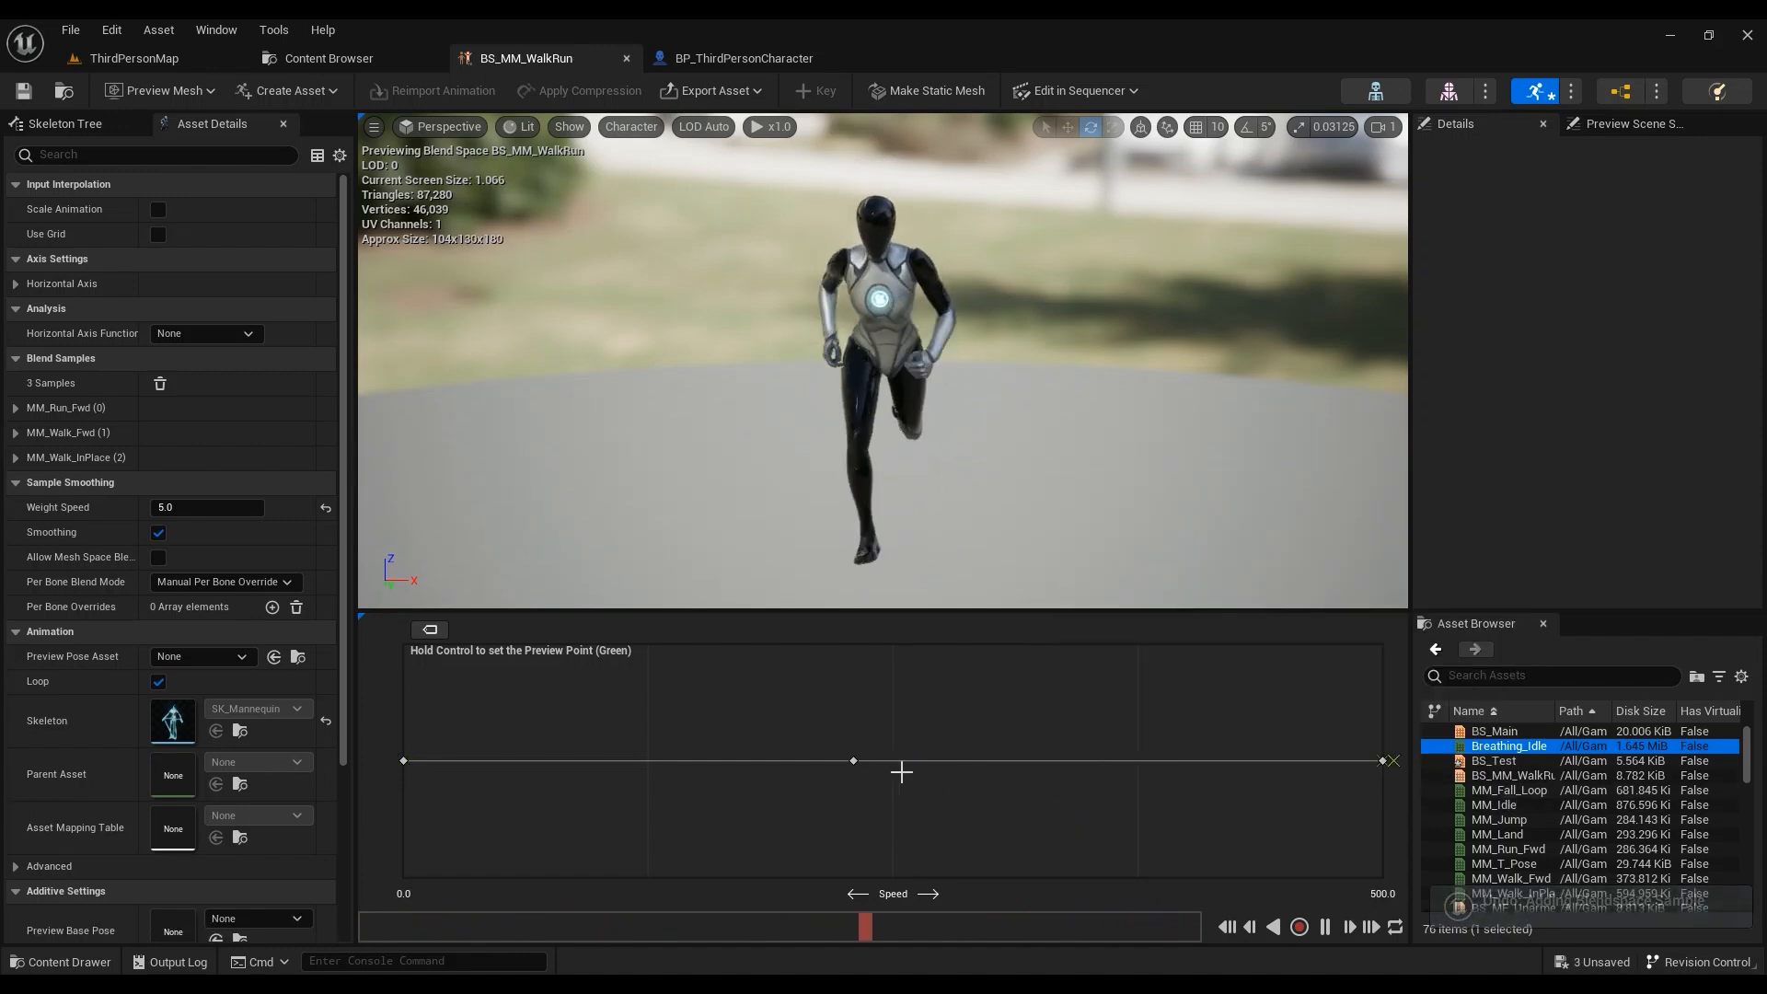
Step: Reopen BS_Test and place Breathing_Idle samples at Direction 0 and Direction 90, both at Speed 0
click(1518, 763)
double_click(1518, 763)
drag(1519, 747, 895, 875)
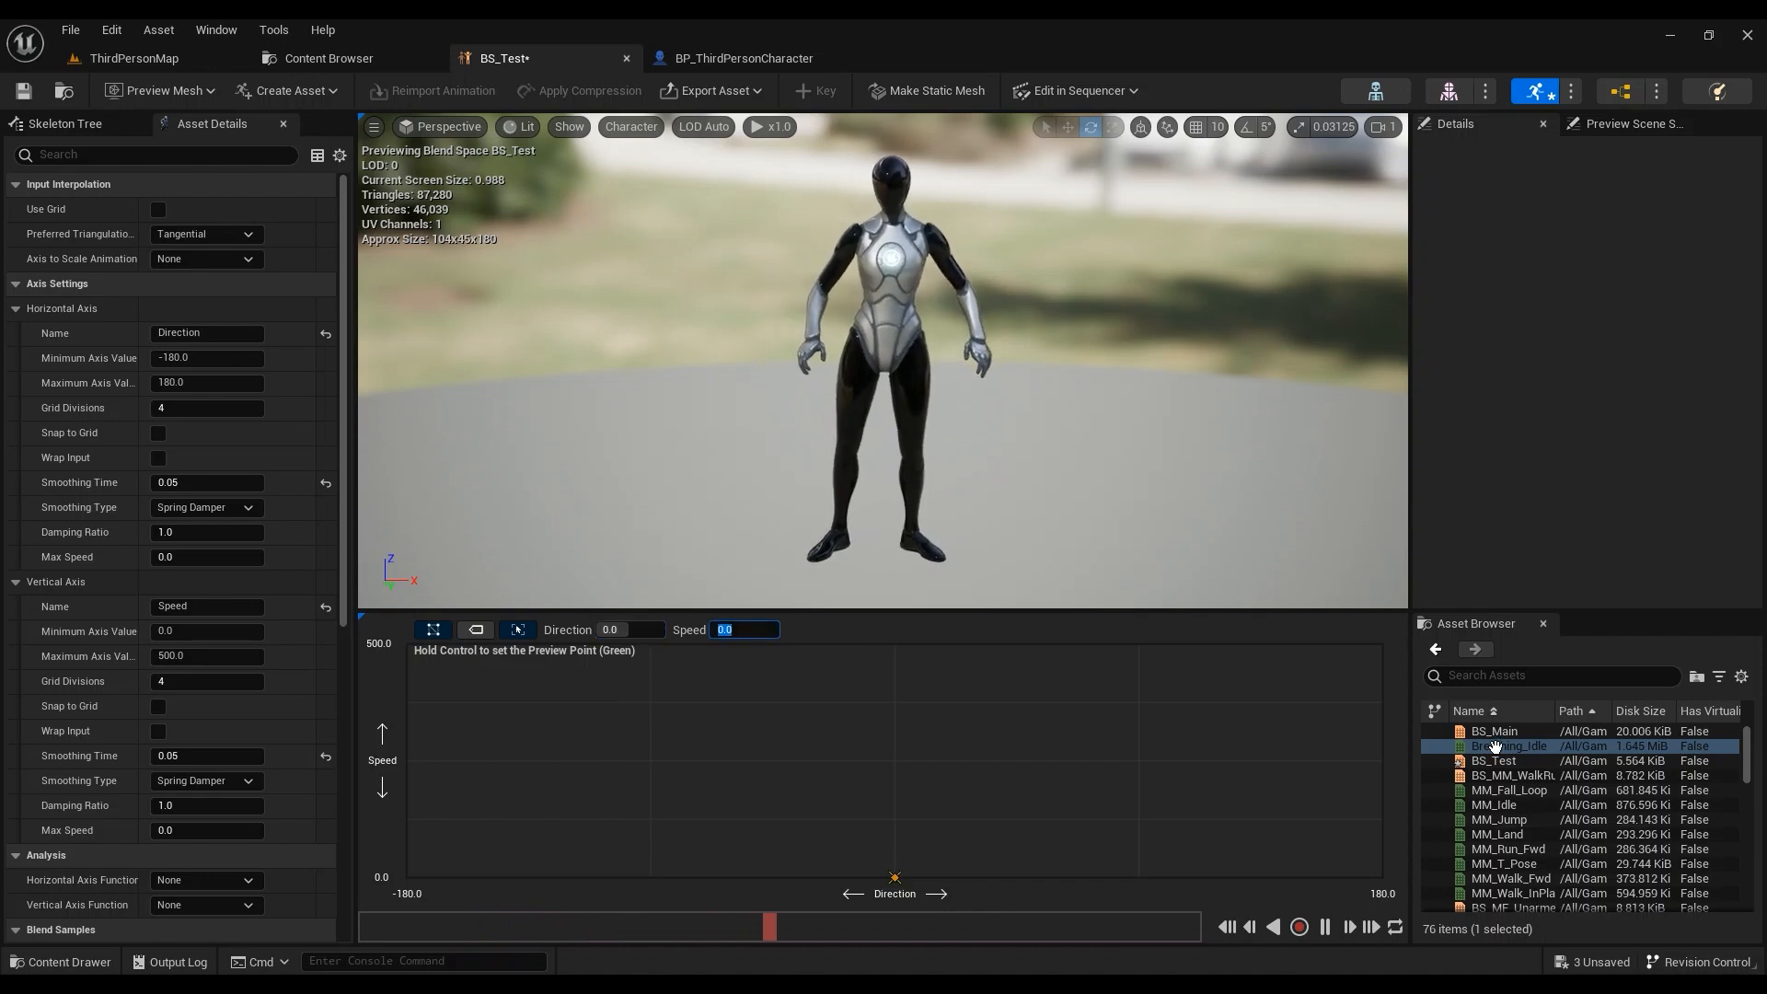
drag(1509, 746, 1138, 877)
click(632, 632)
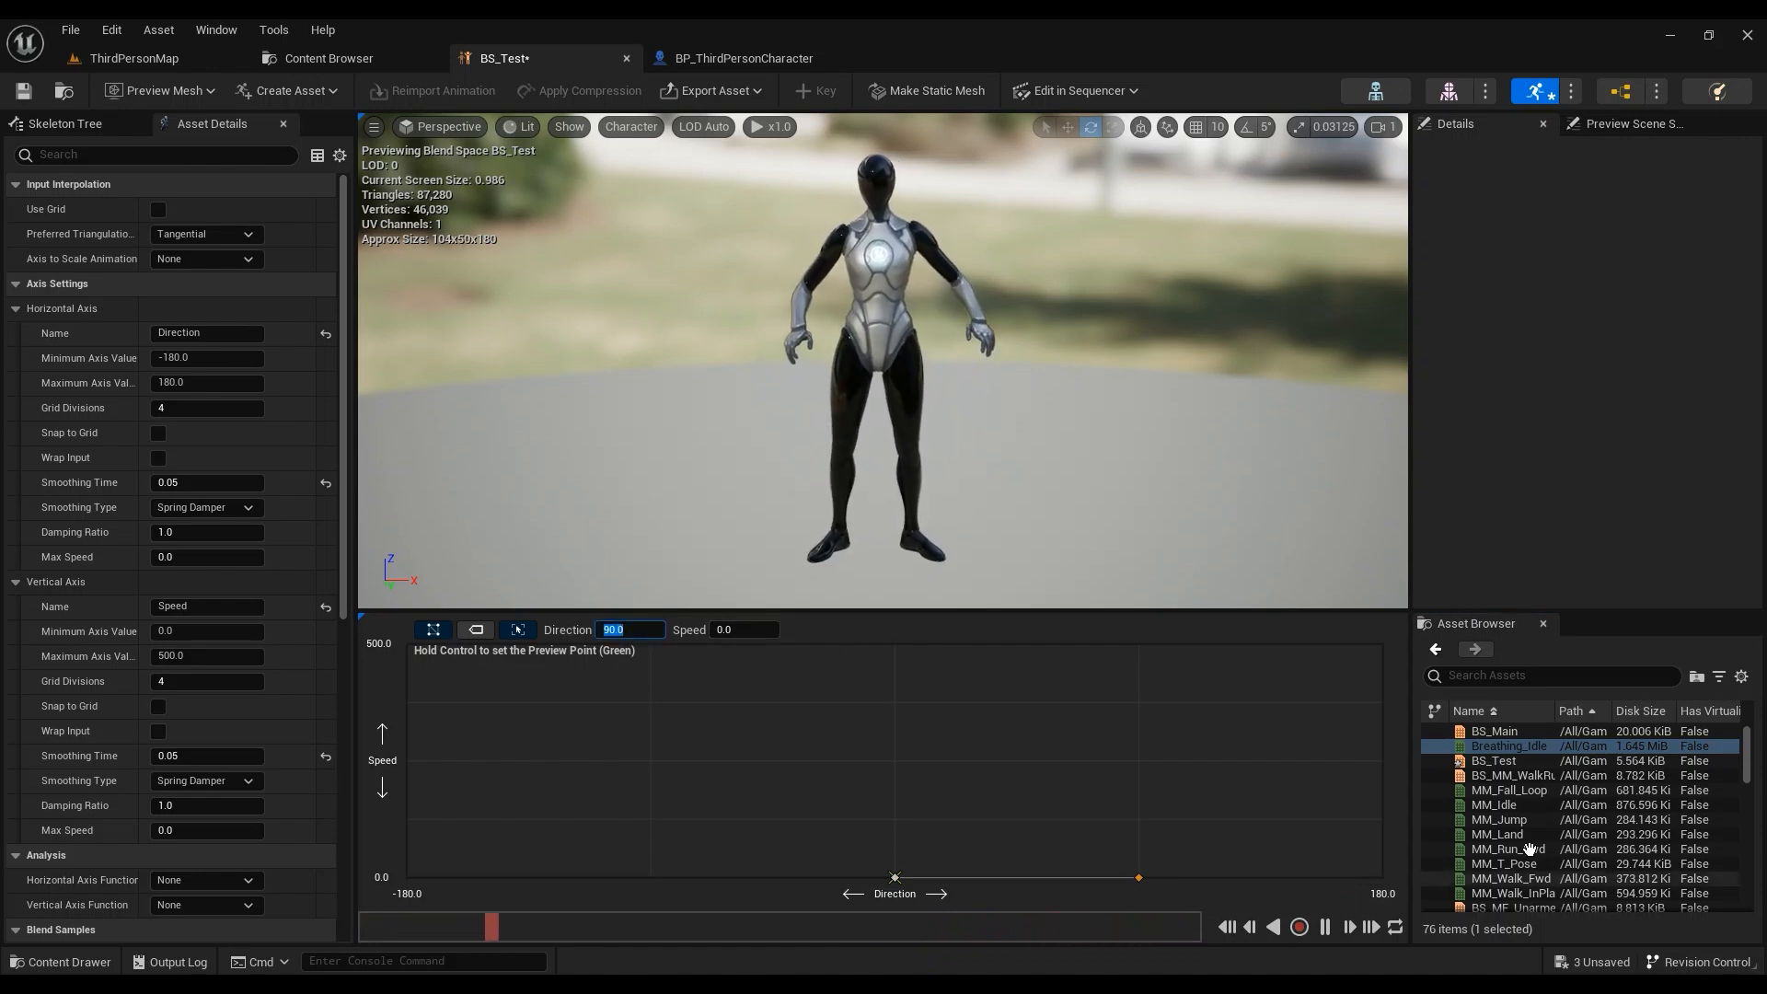
Step: Place a Breathing_Idle sample at Direction 180 and Speed 0 in the blend space graph
drag(1522, 746, 1375, 873)
click(633, 631)
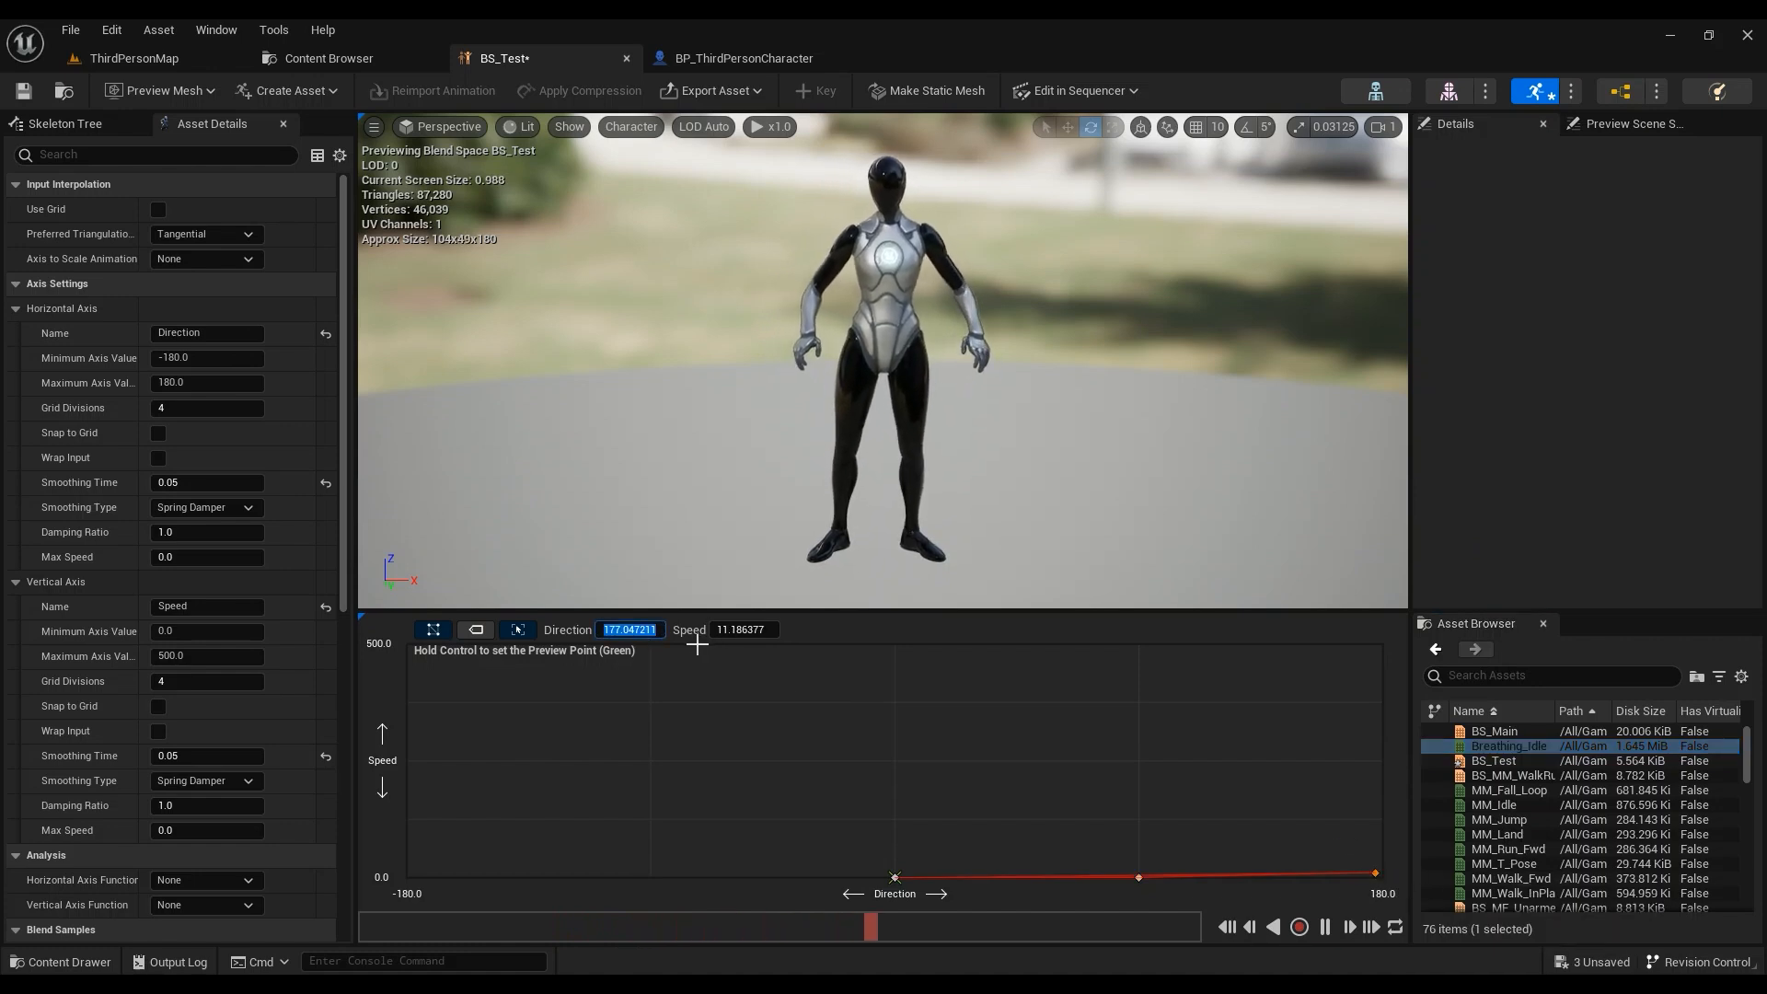
key(Tab)
text(0)
key(Return)
Step: Add a Breathing_Idle sample at Direction about -90 and set its Speed to 0
drag(1547, 747, 649, 877)
click(650, 878)
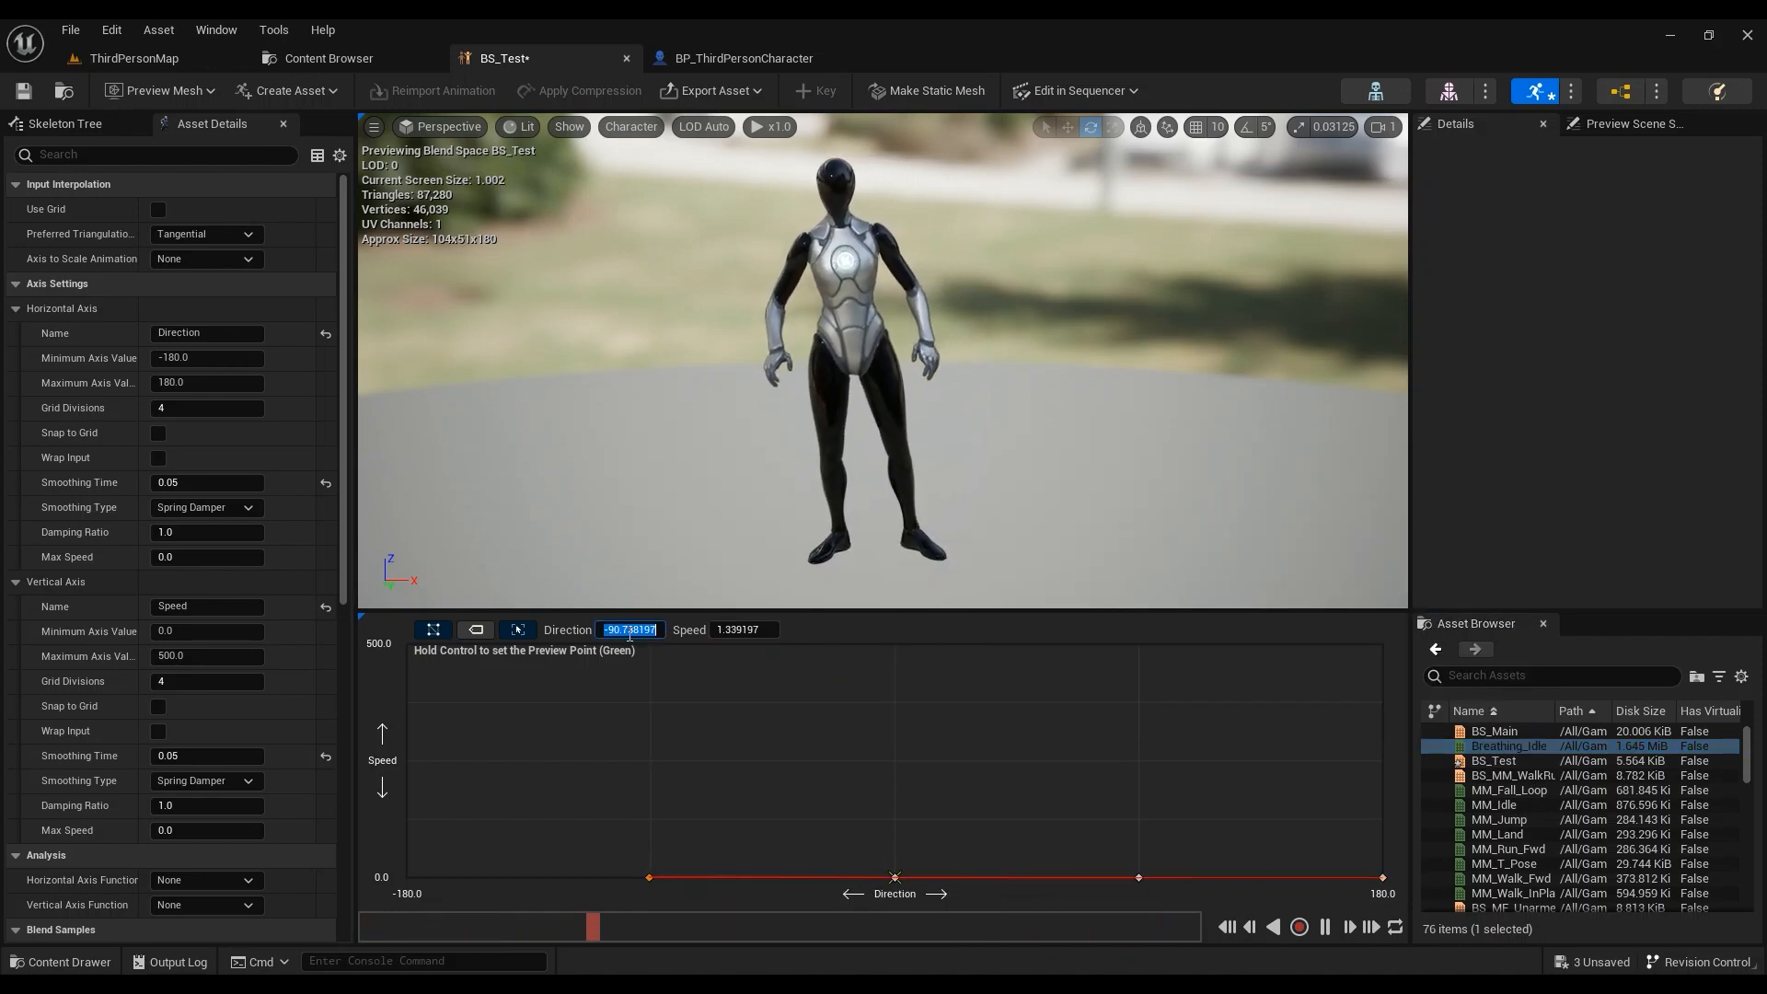
key(Tab)
text(0)
key(Return)
Step: Add a Breathing_Idle sample at the graph's lower end with Direction -180 and Speed 0
drag(1548, 745, 409, 874)
click(410, 873)
click(633, 631)
text(18)
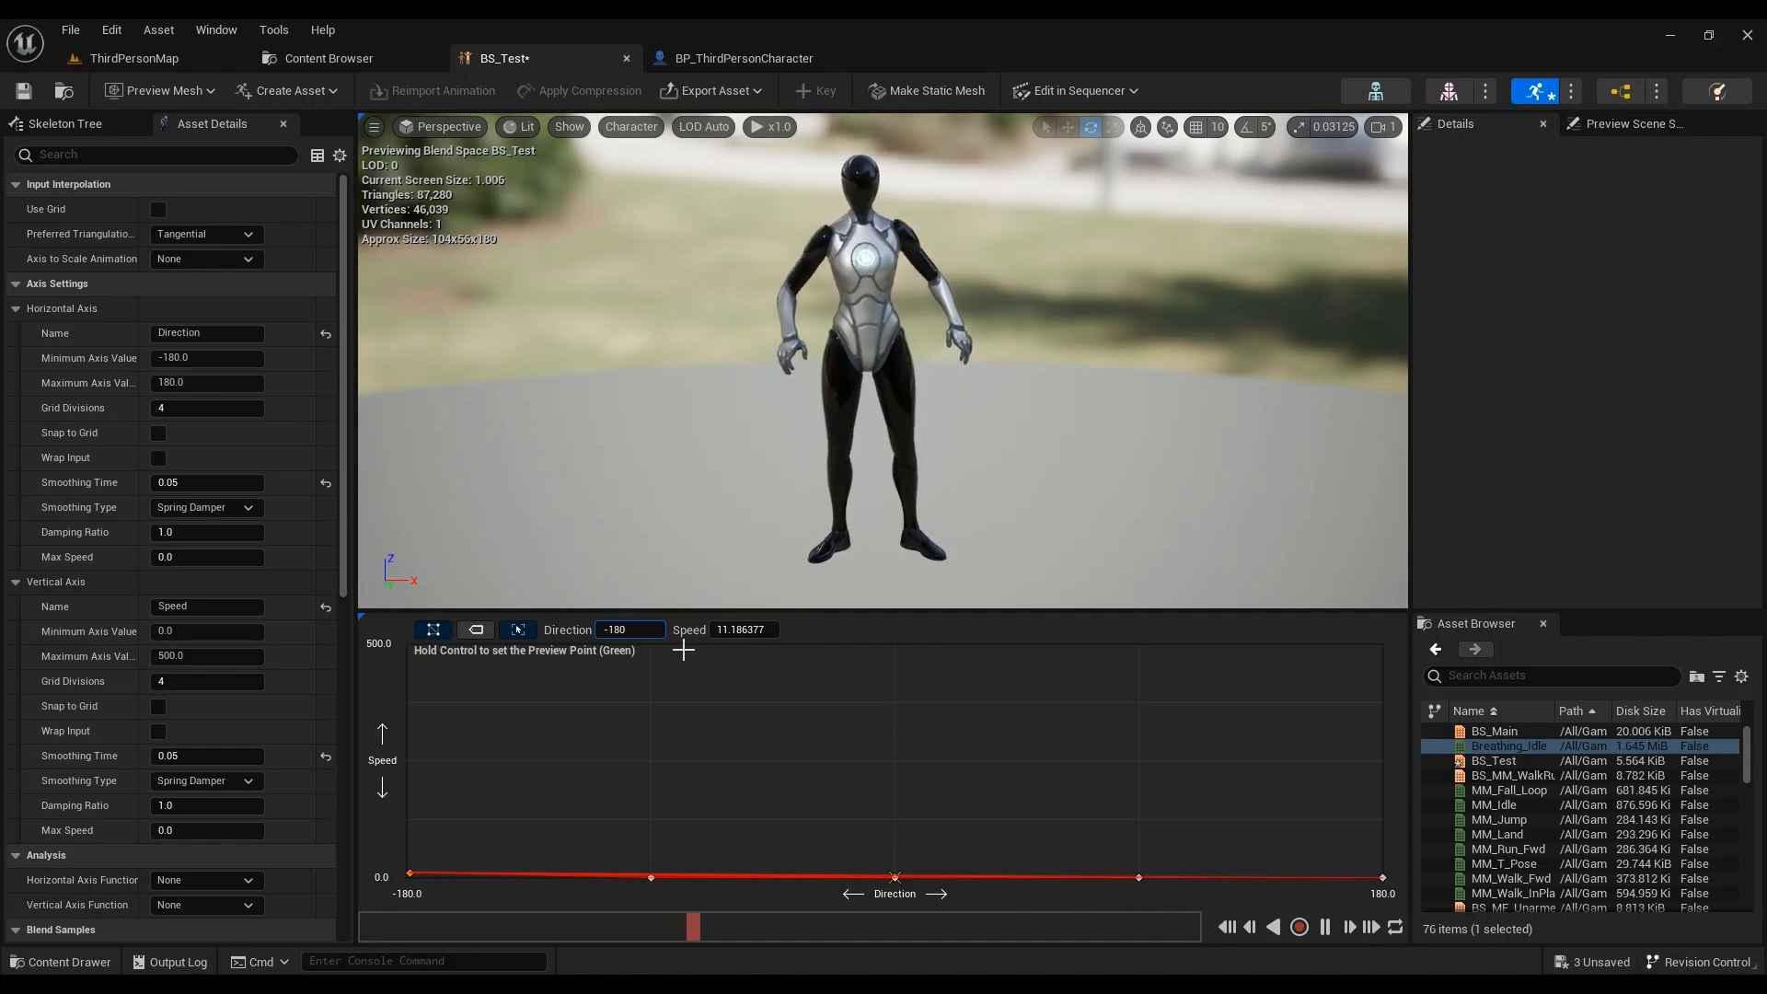
key(Tab)
text(0)
key(Return)
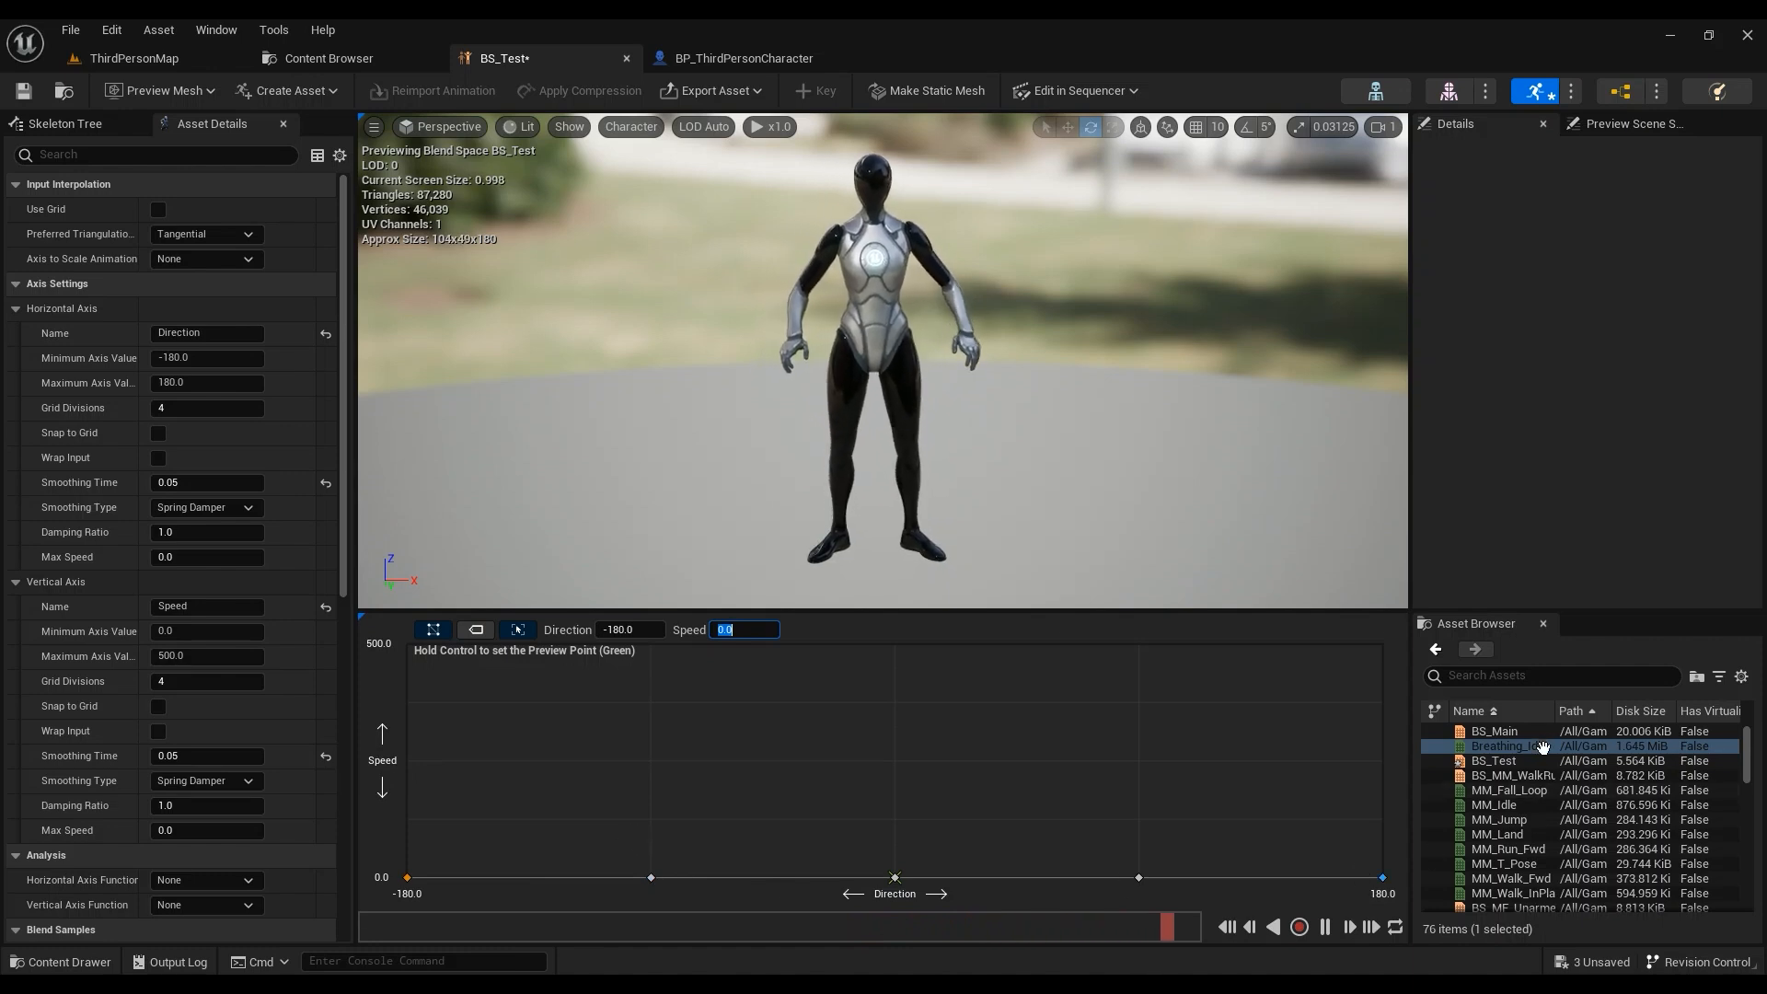
Step: Place an MM_Run_Fwd sample and set it to Direction 0 and Speed 500
mouse_move(1525, 849)
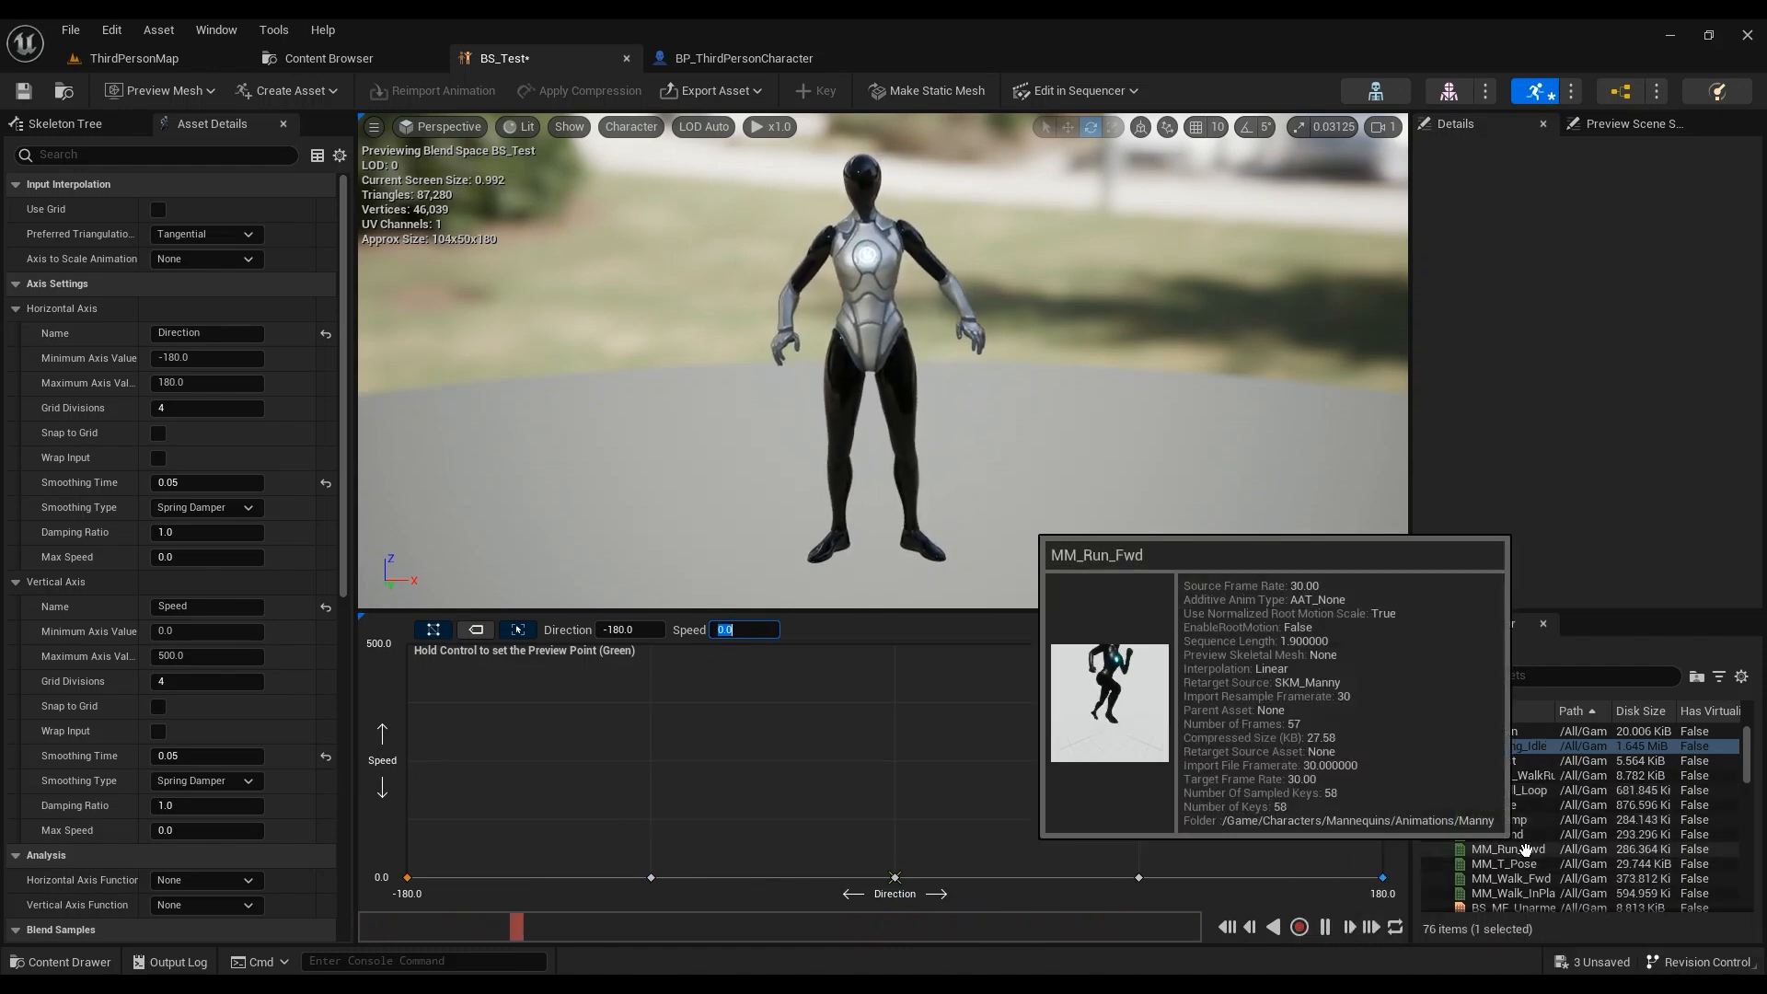
drag(1525, 848, 894, 650)
click(895, 649)
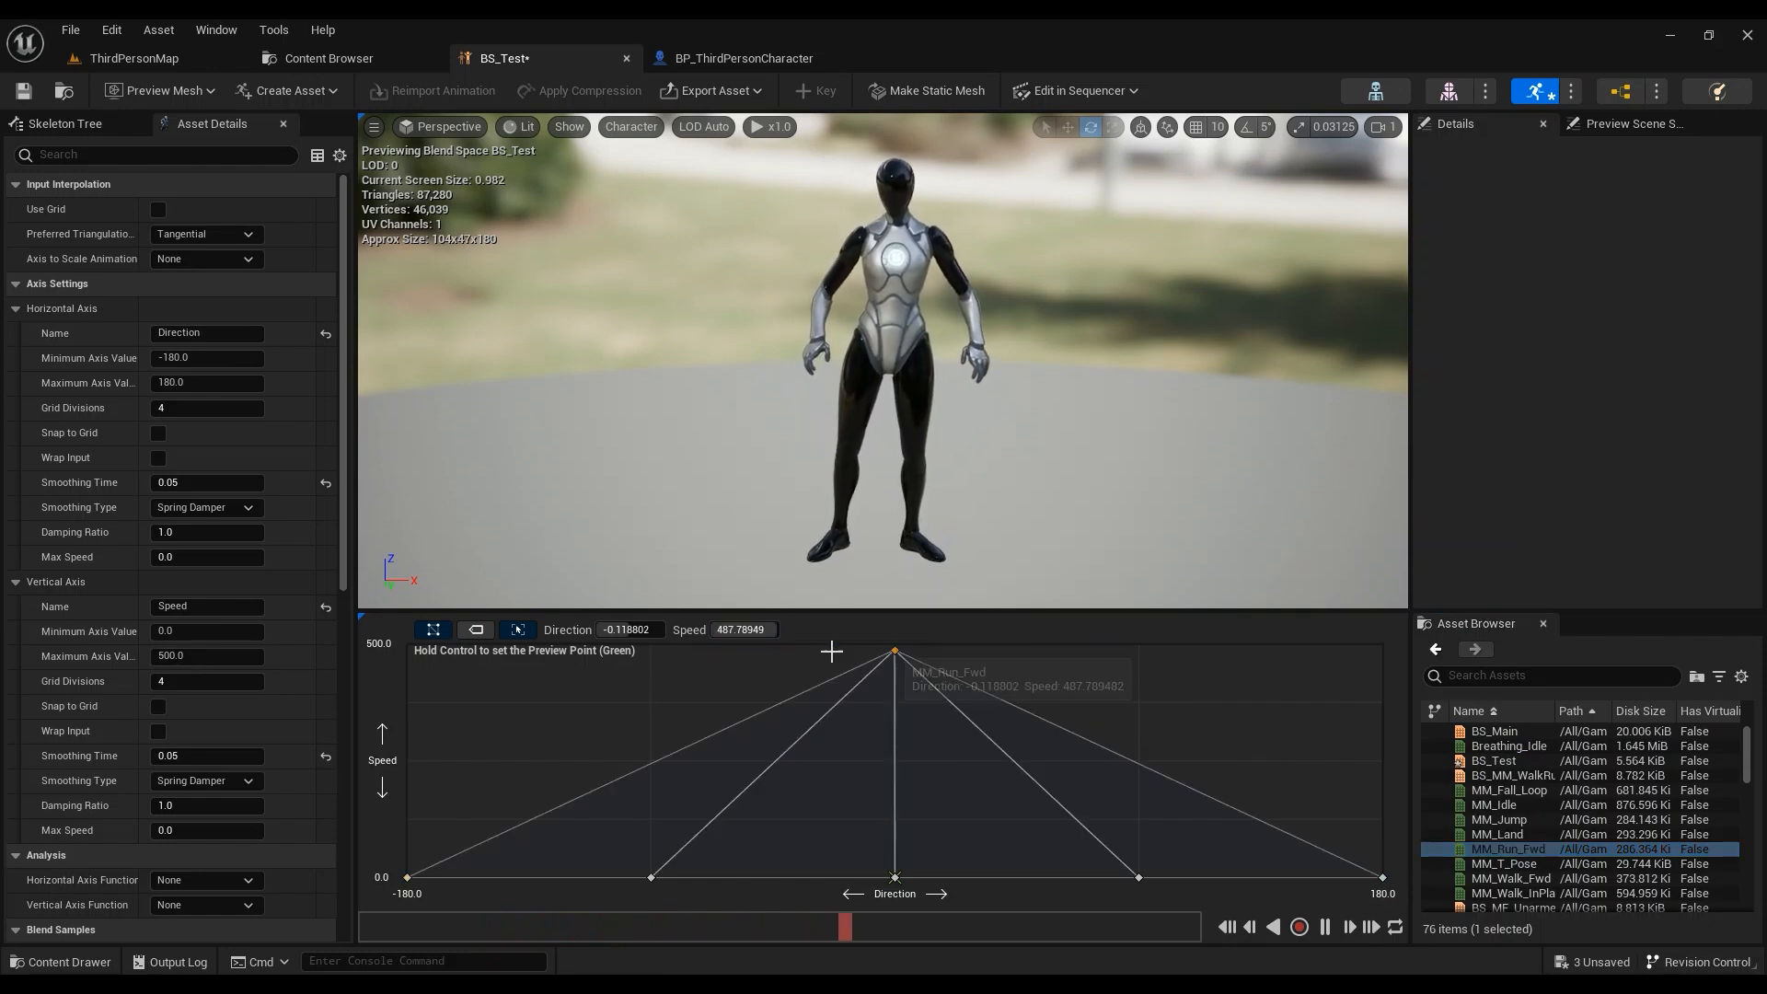
click(642, 632)
text(0)
key(Return)
click(746, 629)
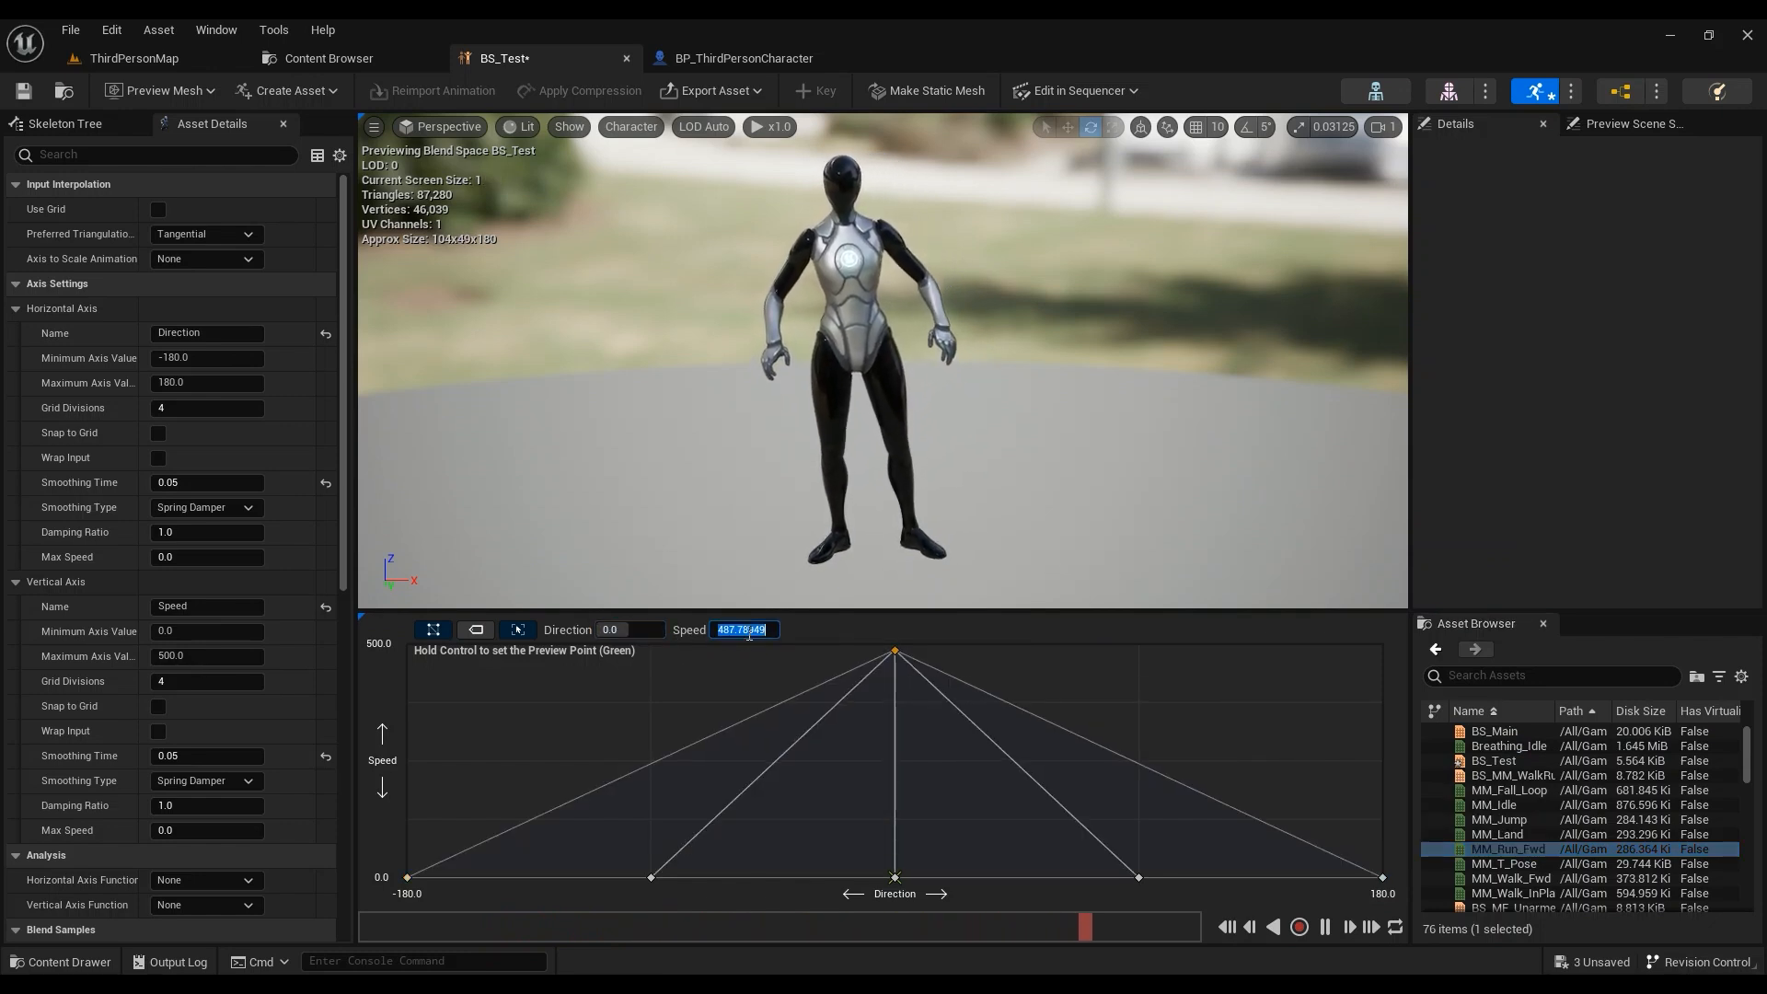
key(Return)
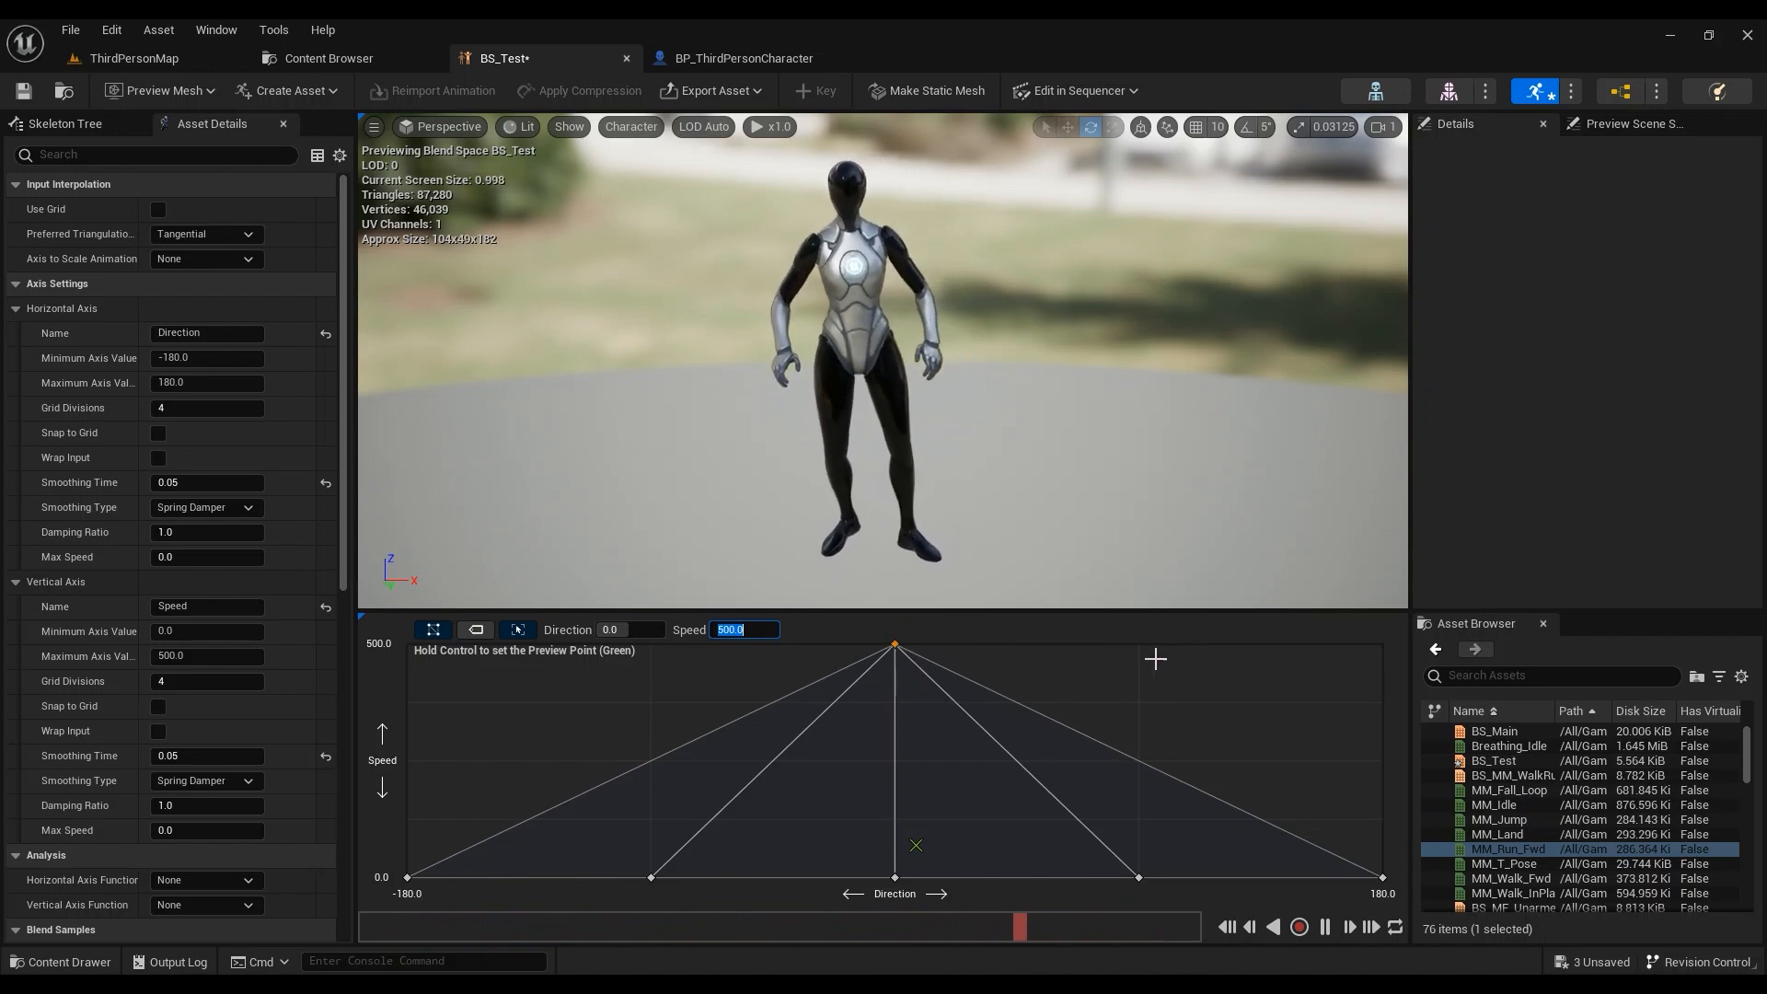
Step: Find the Right_Strafe animation and place it as a sample at Direction 90 and Speed 500
click(1480, 674)
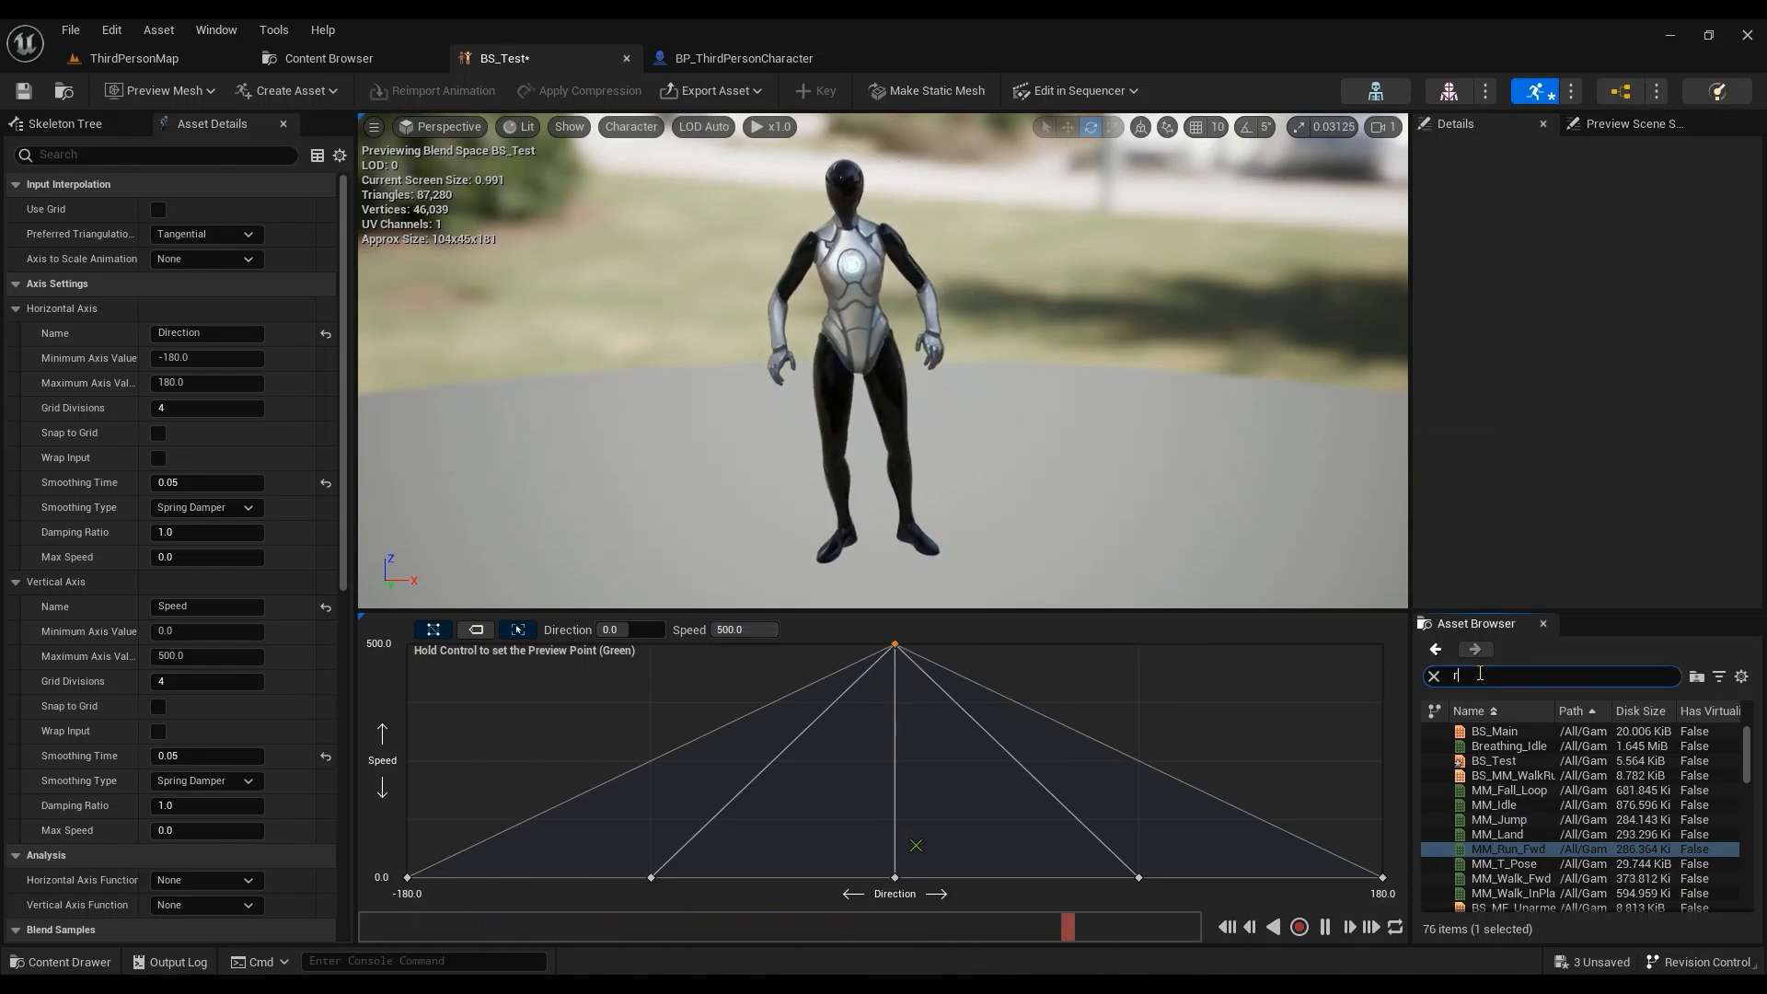
text(right)
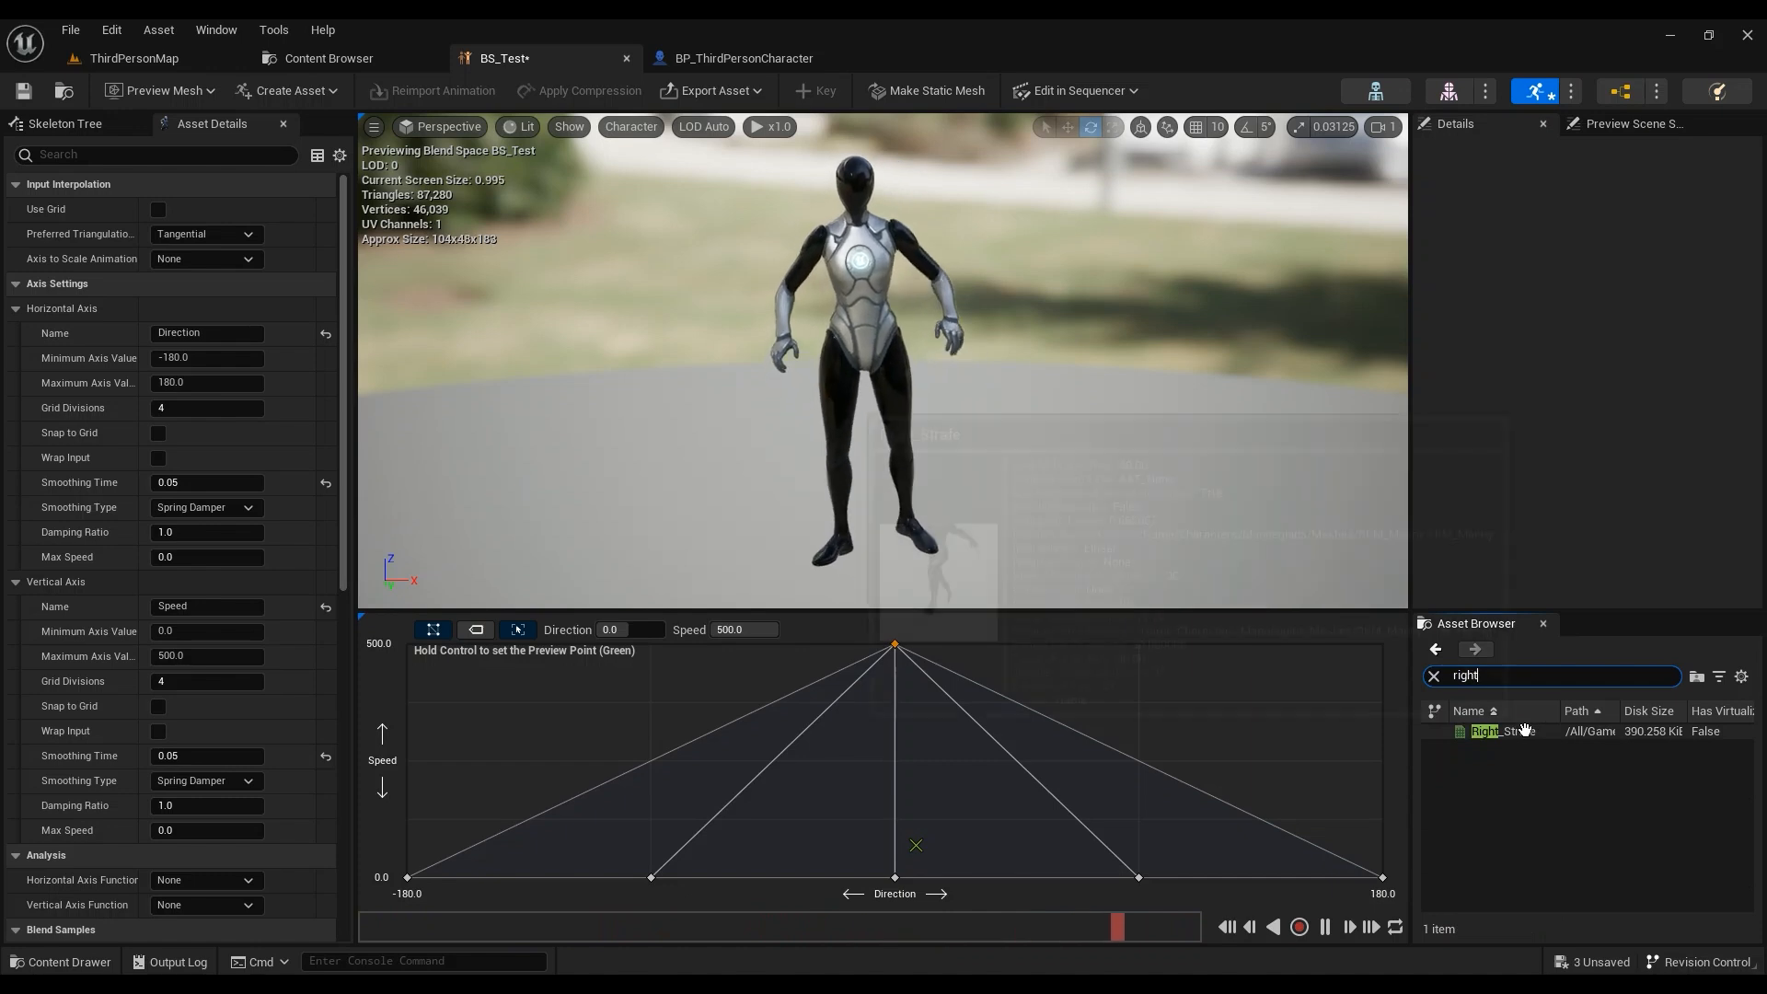
drag(1464, 731, 1138, 649)
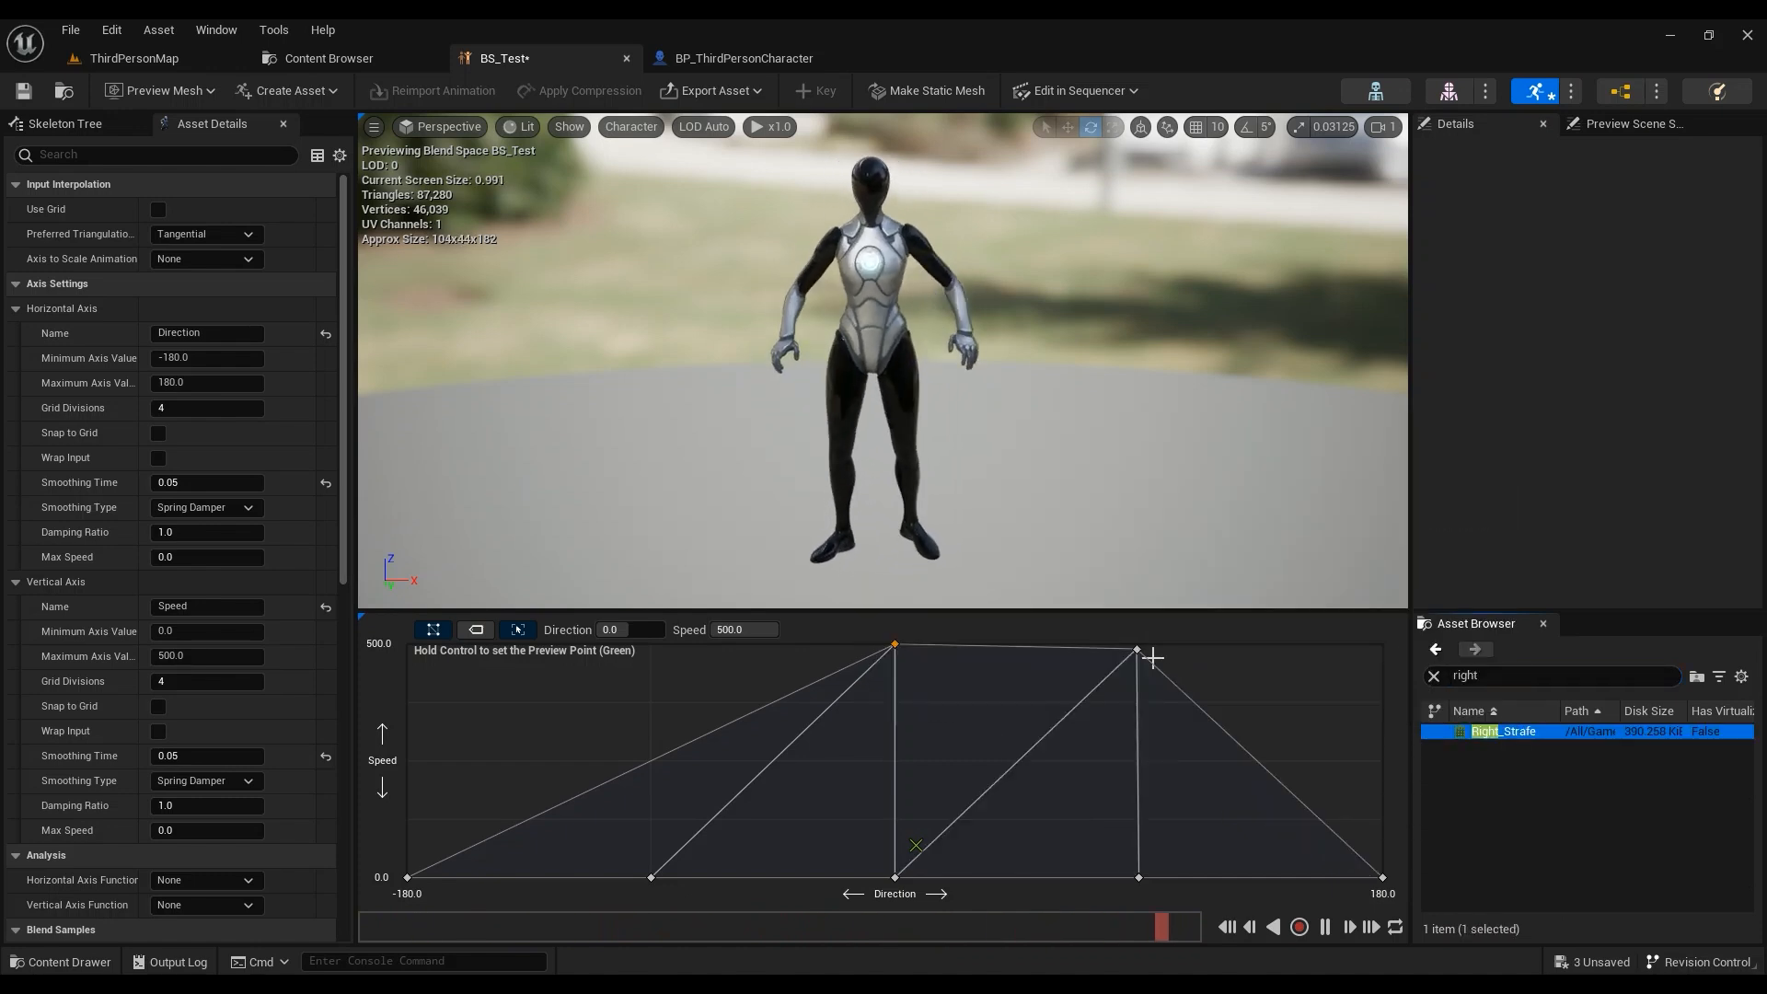
click(645, 630)
text(90)
key(Return)
click(741, 629)
text(500)
key(Return)
Step: Place a Left_Strafe sample at Direction -90 and Speed 500, and preview the blend across the graph
click(1460, 678)
text(left)
drag(1500, 732, 651, 648)
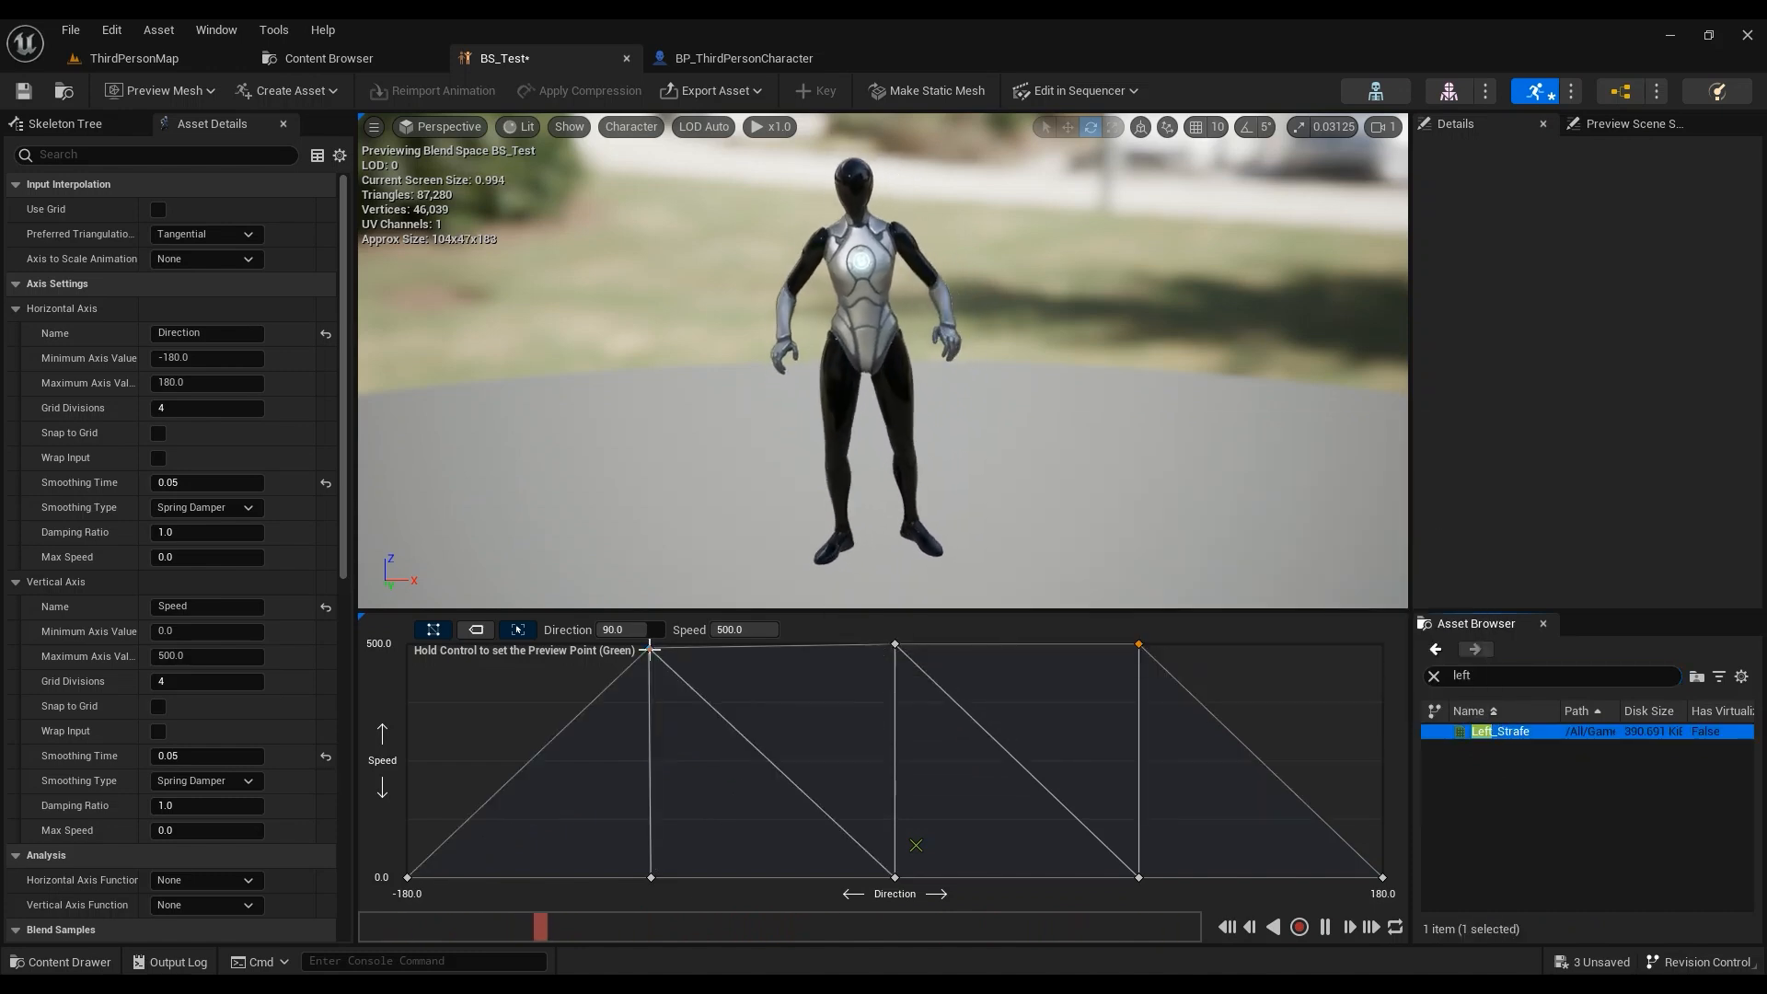
click(644, 630)
text(-90)
click(763, 630)
text(500)
key(Return)
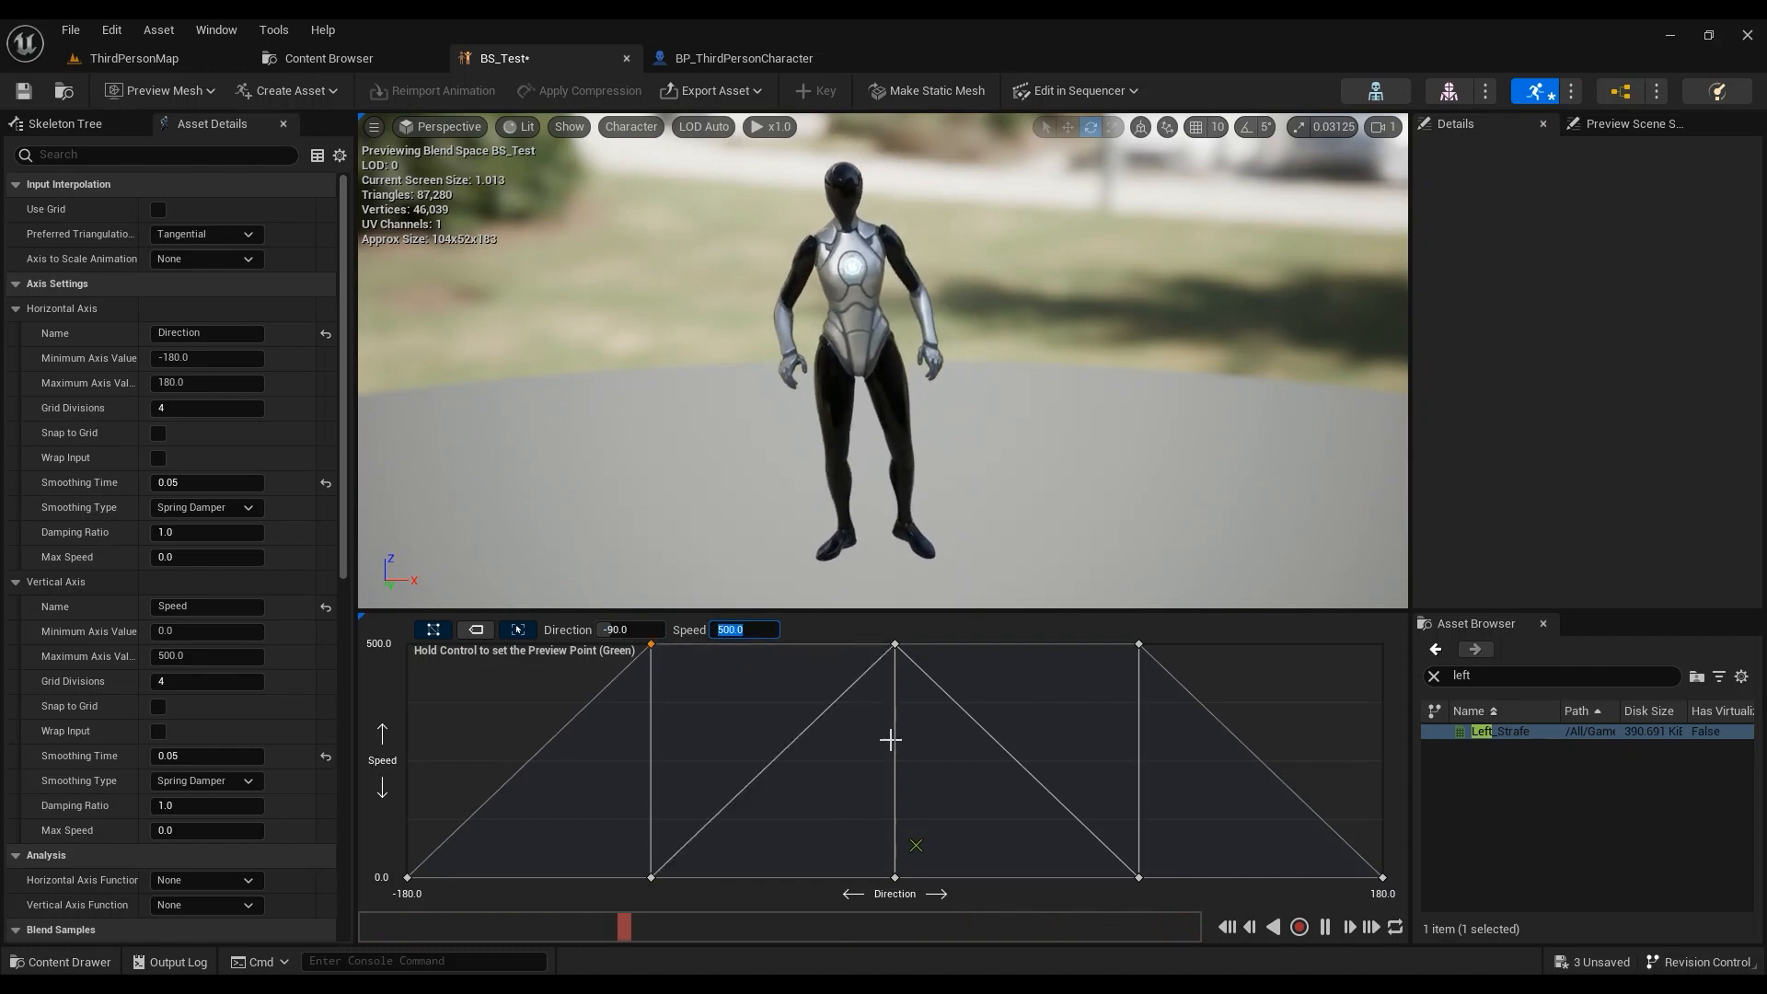
key(ctrl)
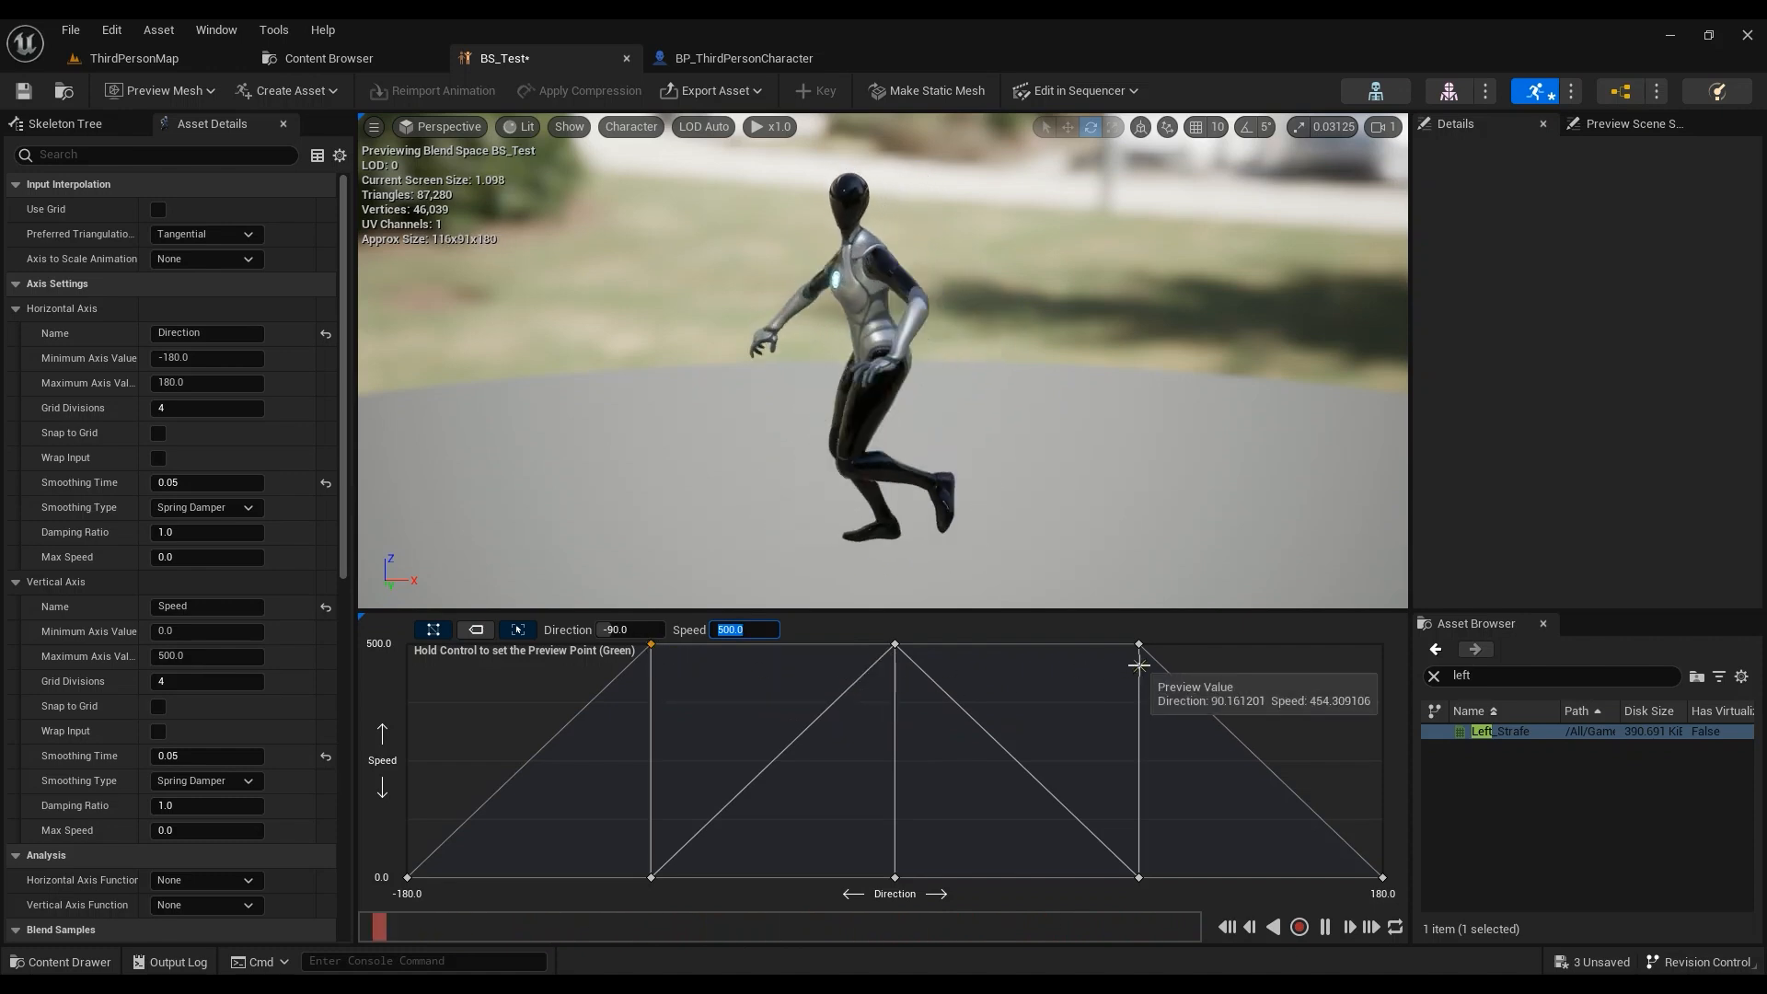
Step: Find the running-backward animation and place it at Direction 180 and Direction -180, both at Speed 500
click(1433, 676)
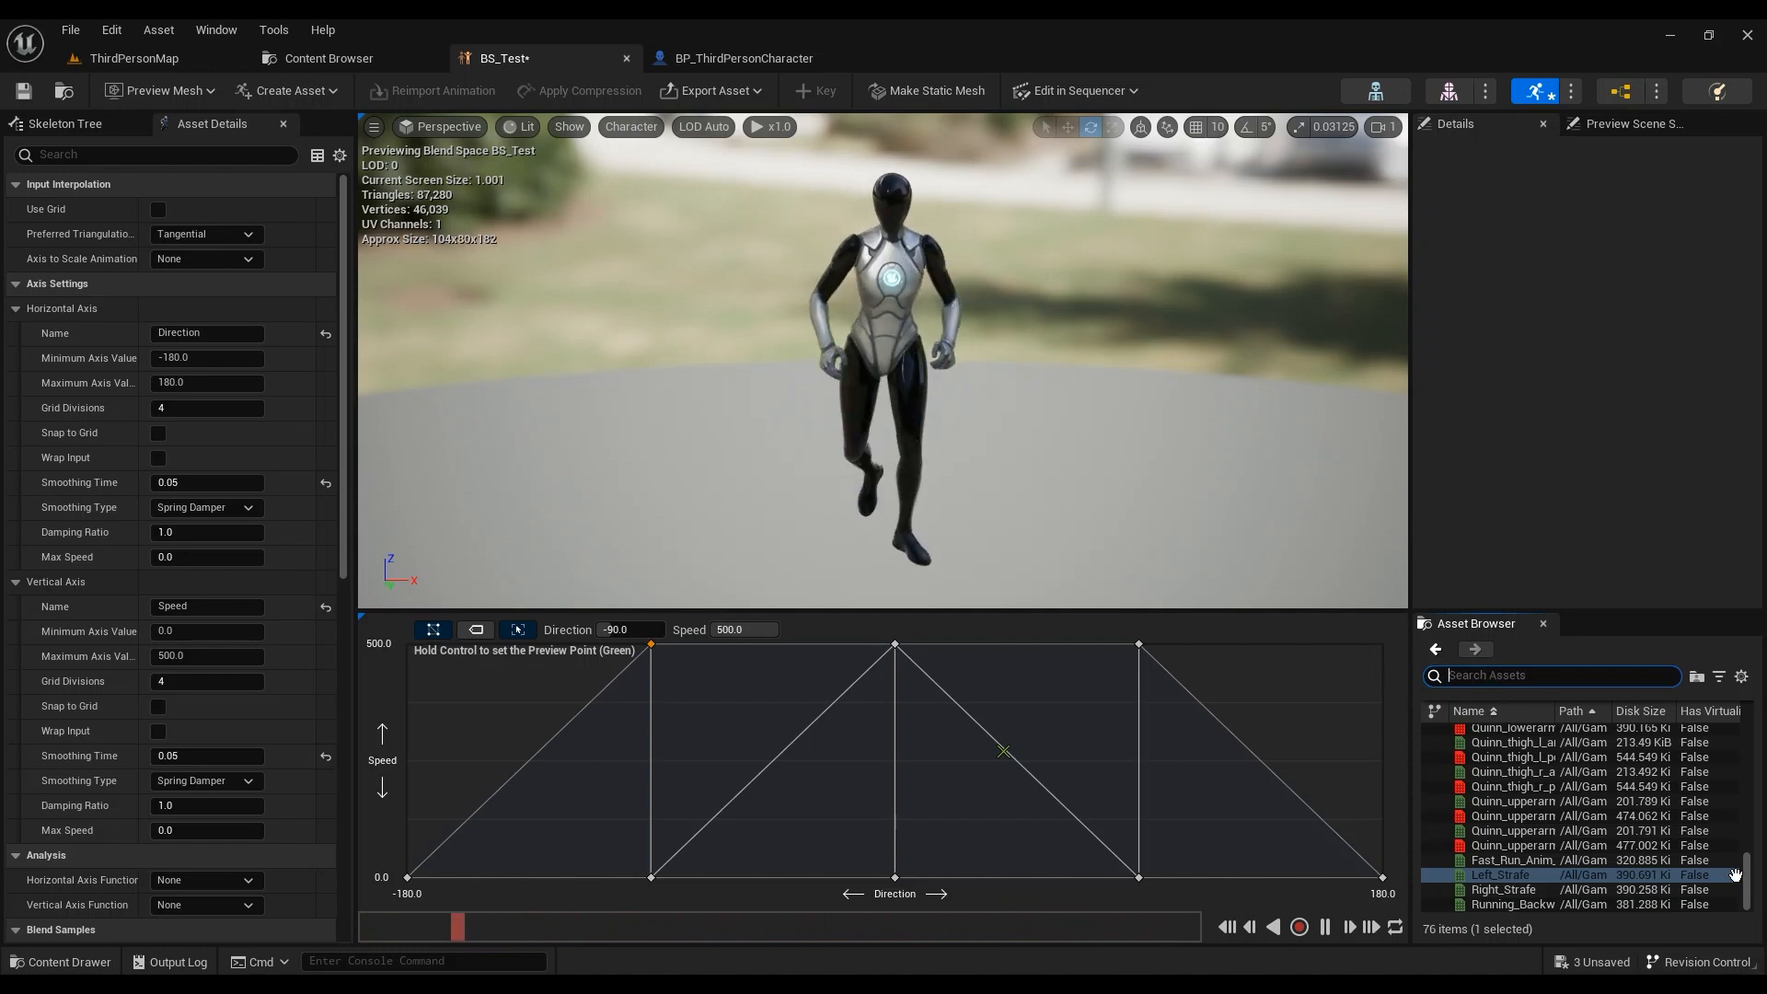
drag(1751, 890, 1732, 776)
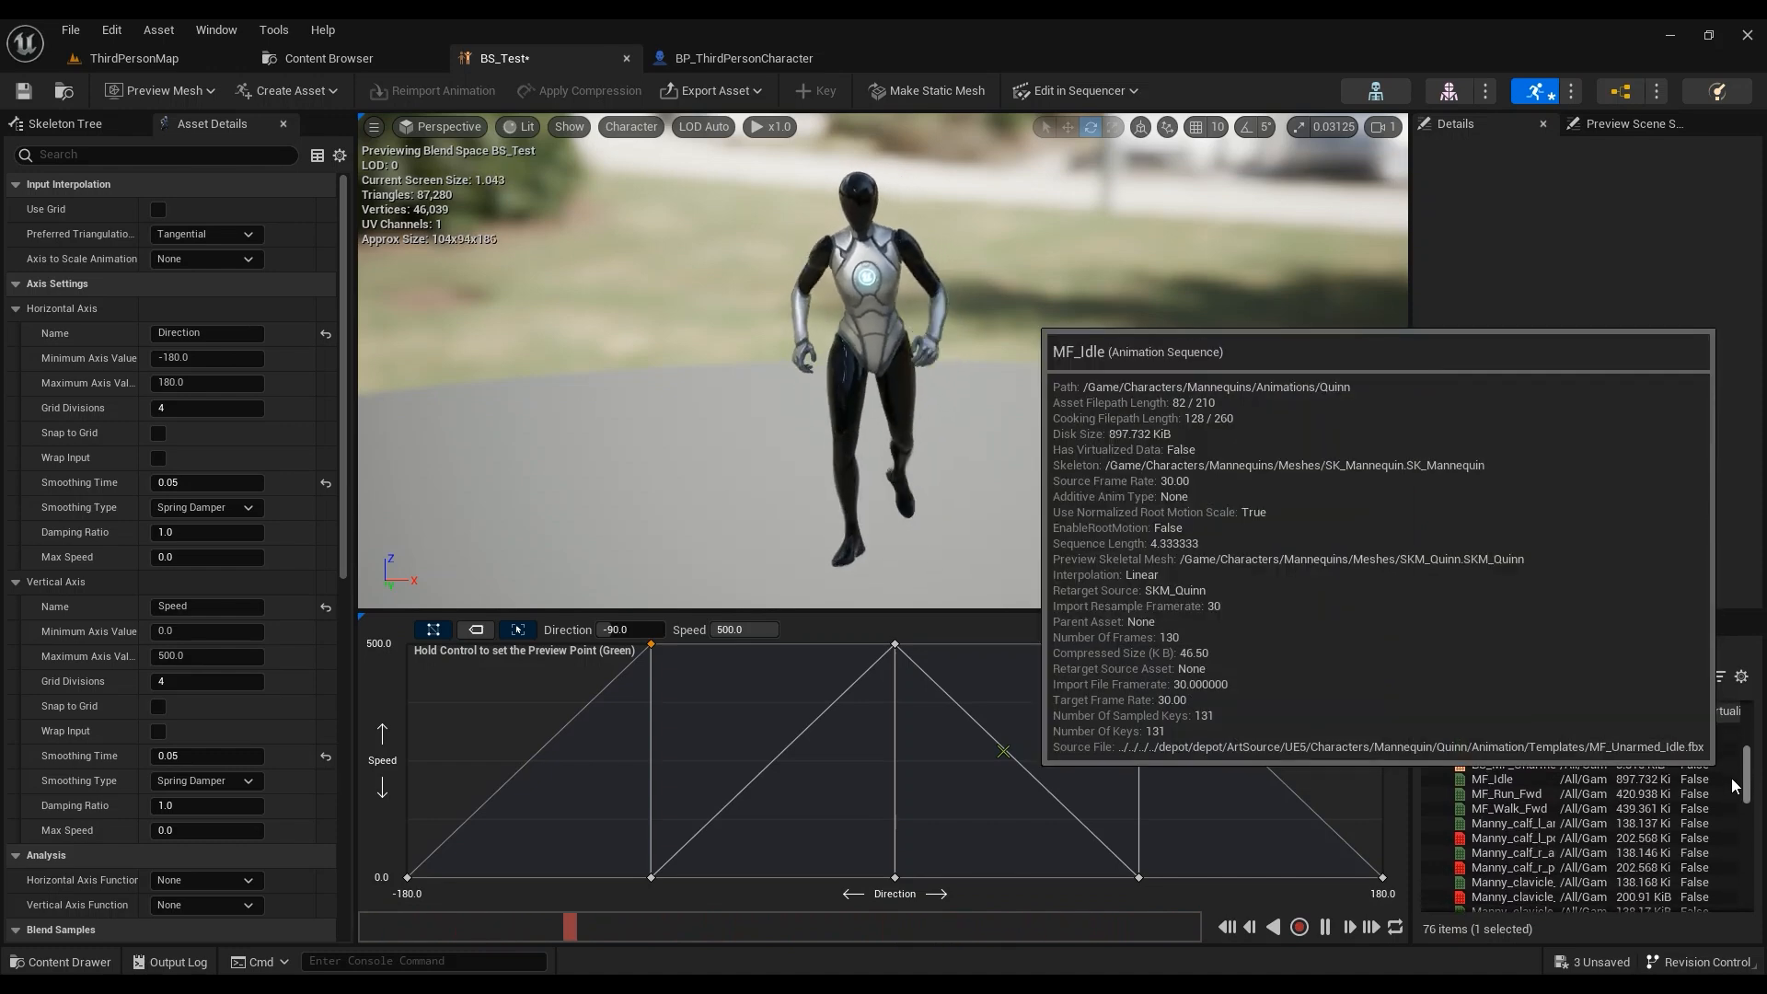
click(1508, 678)
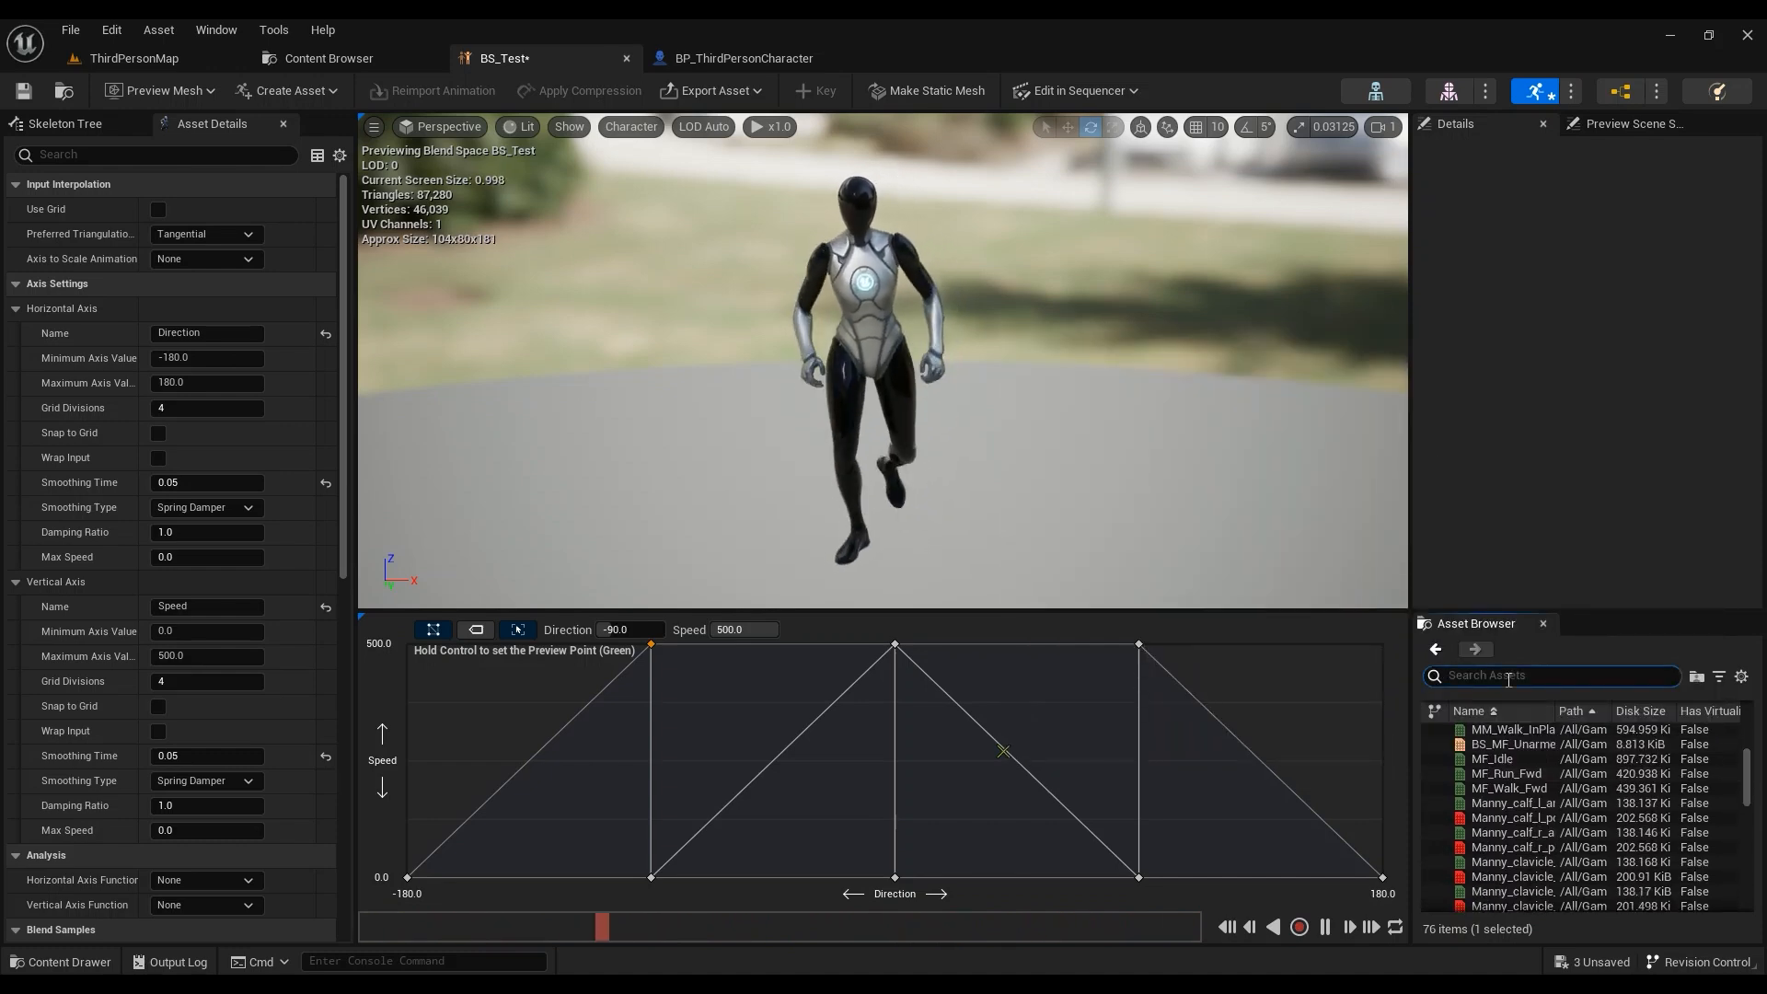
text(back)
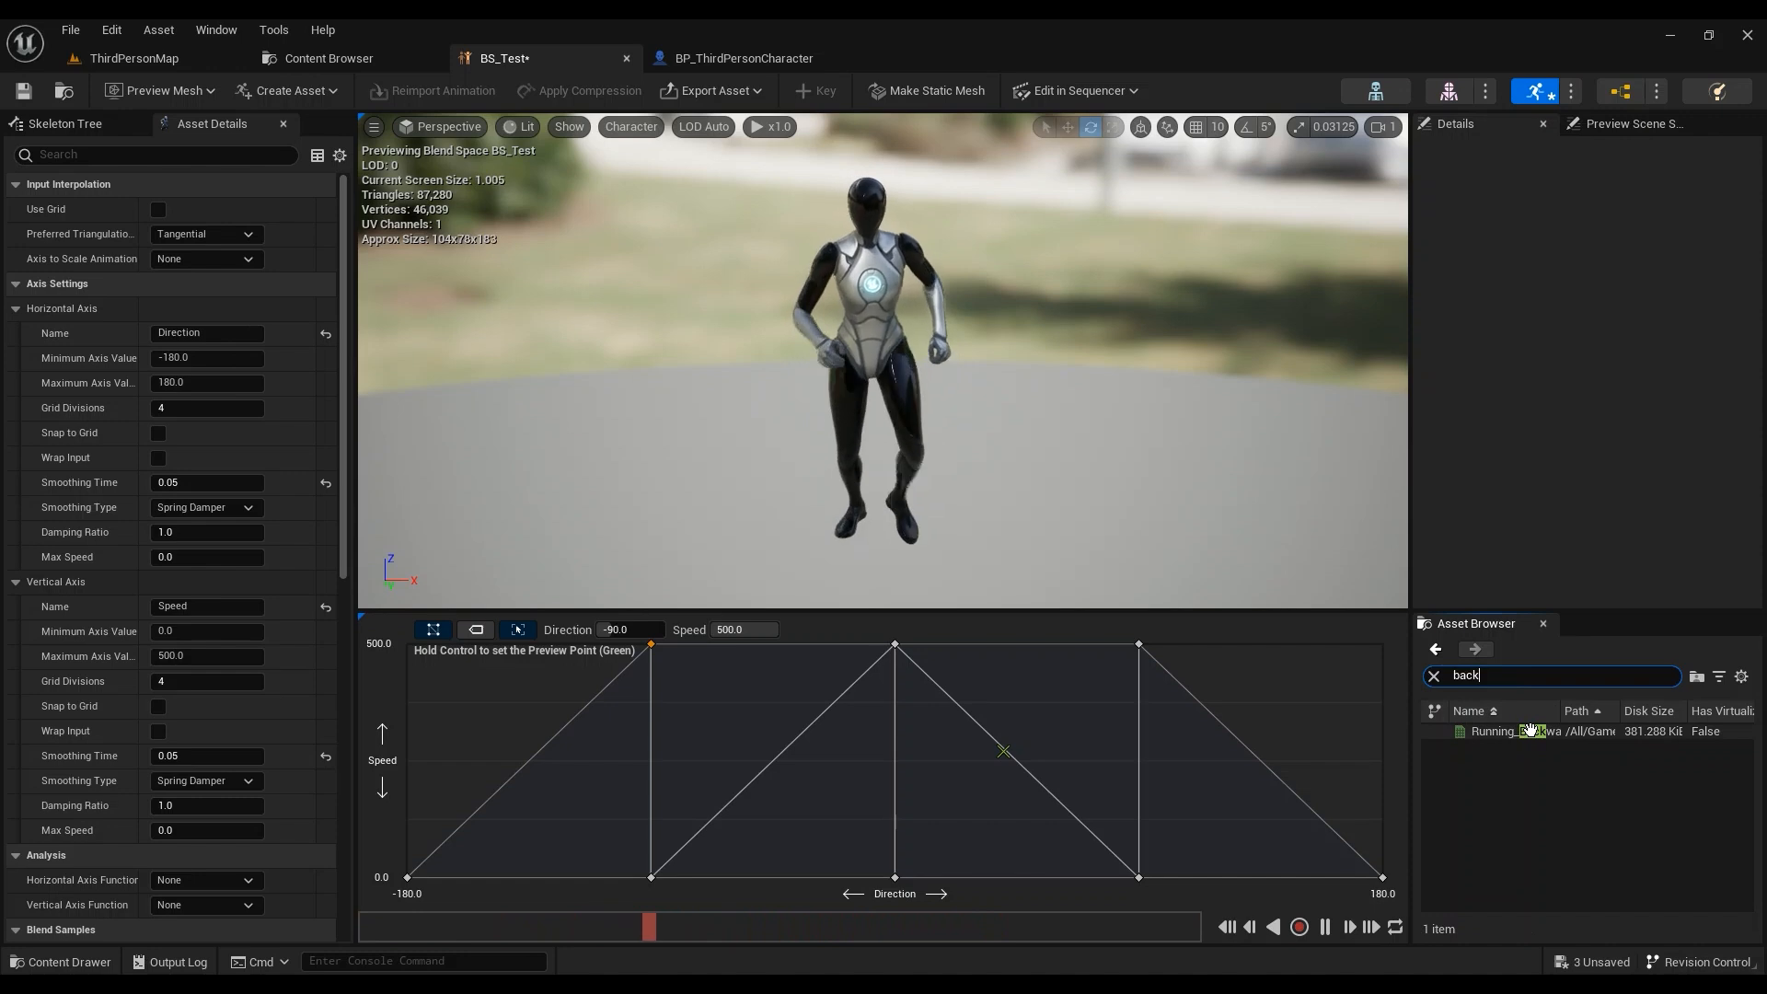
drag(1530, 730, 1383, 644)
drag(1518, 731, 409, 646)
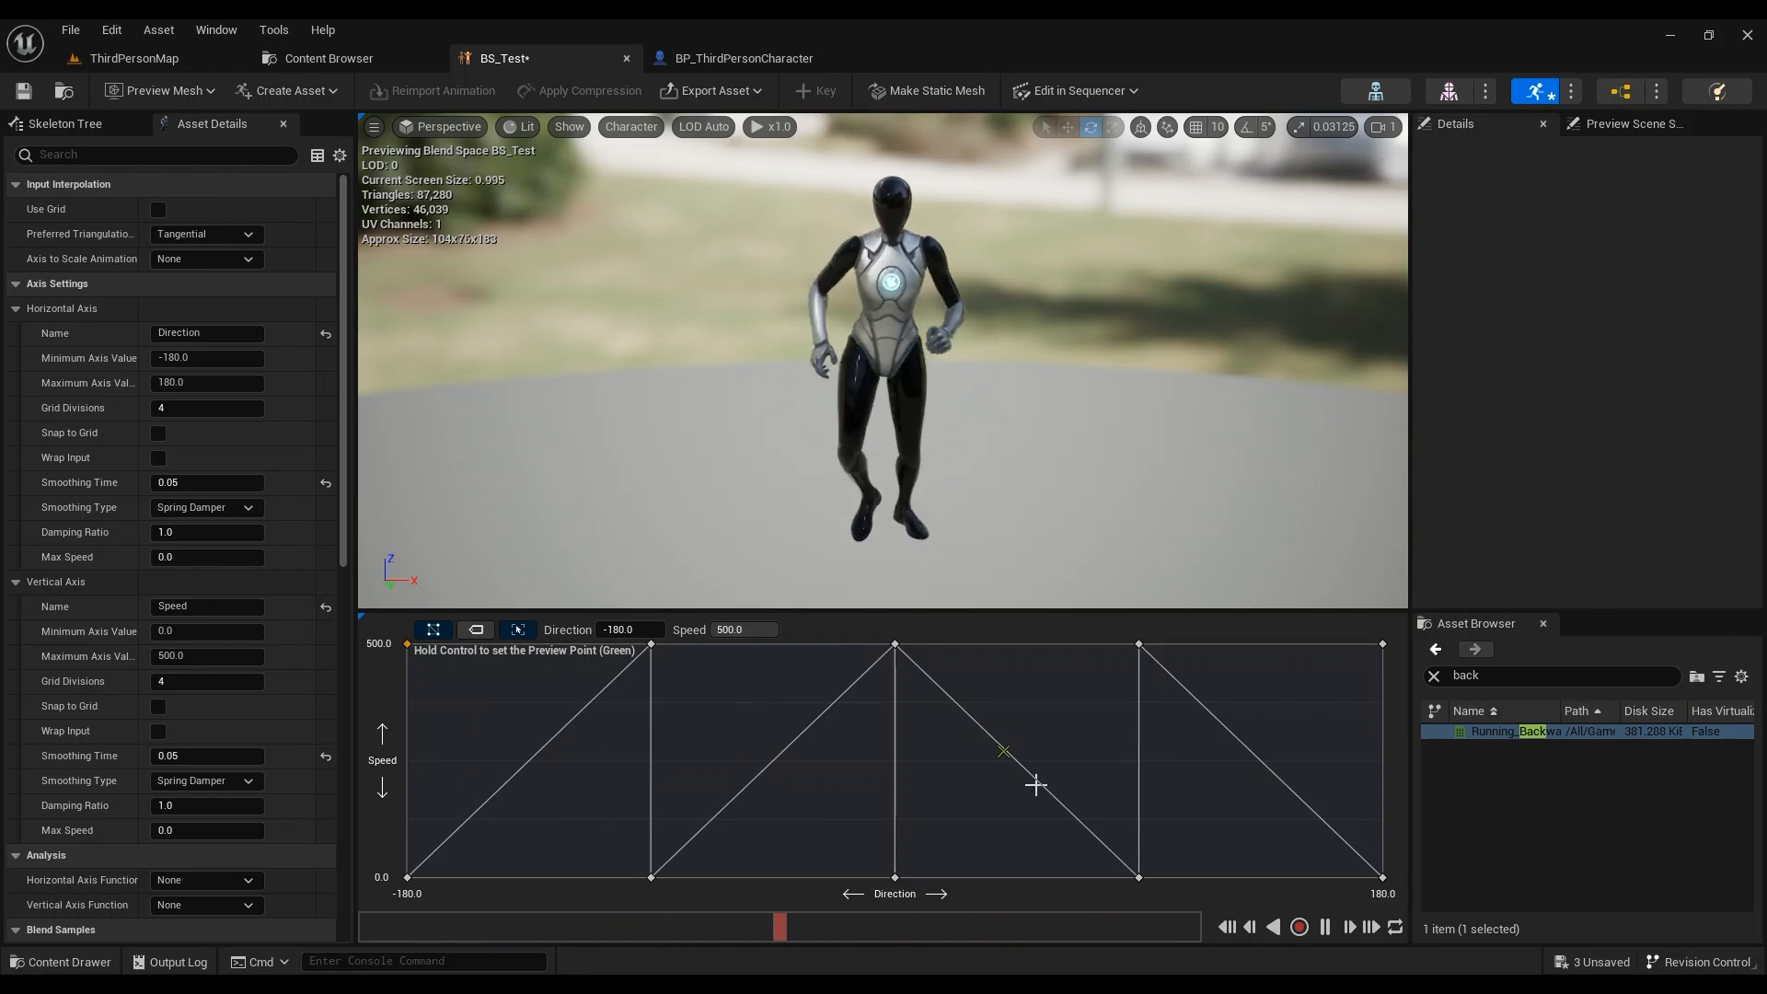
Step: Find the MF_Walk_Fwd animation and place it as a sample at Direction about 0 and Speed about 123
click(1484, 678)
text(walk)
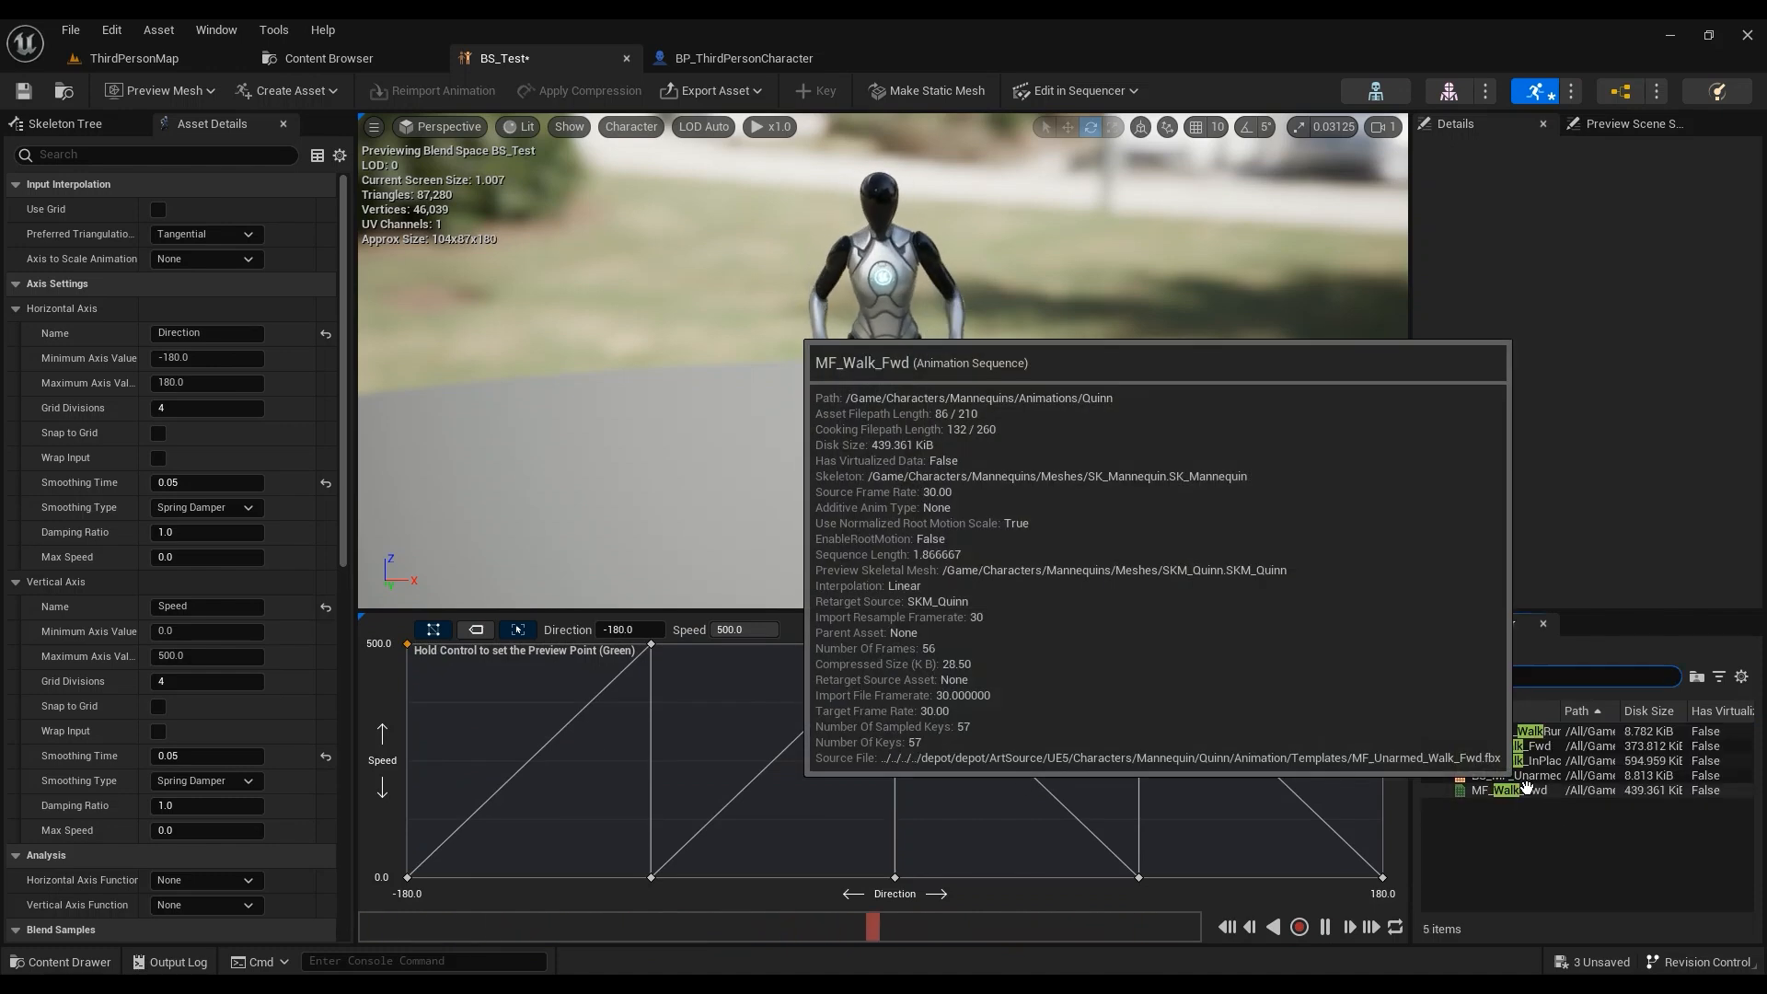
drag(1535, 792, 894, 820)
click(894, 820)
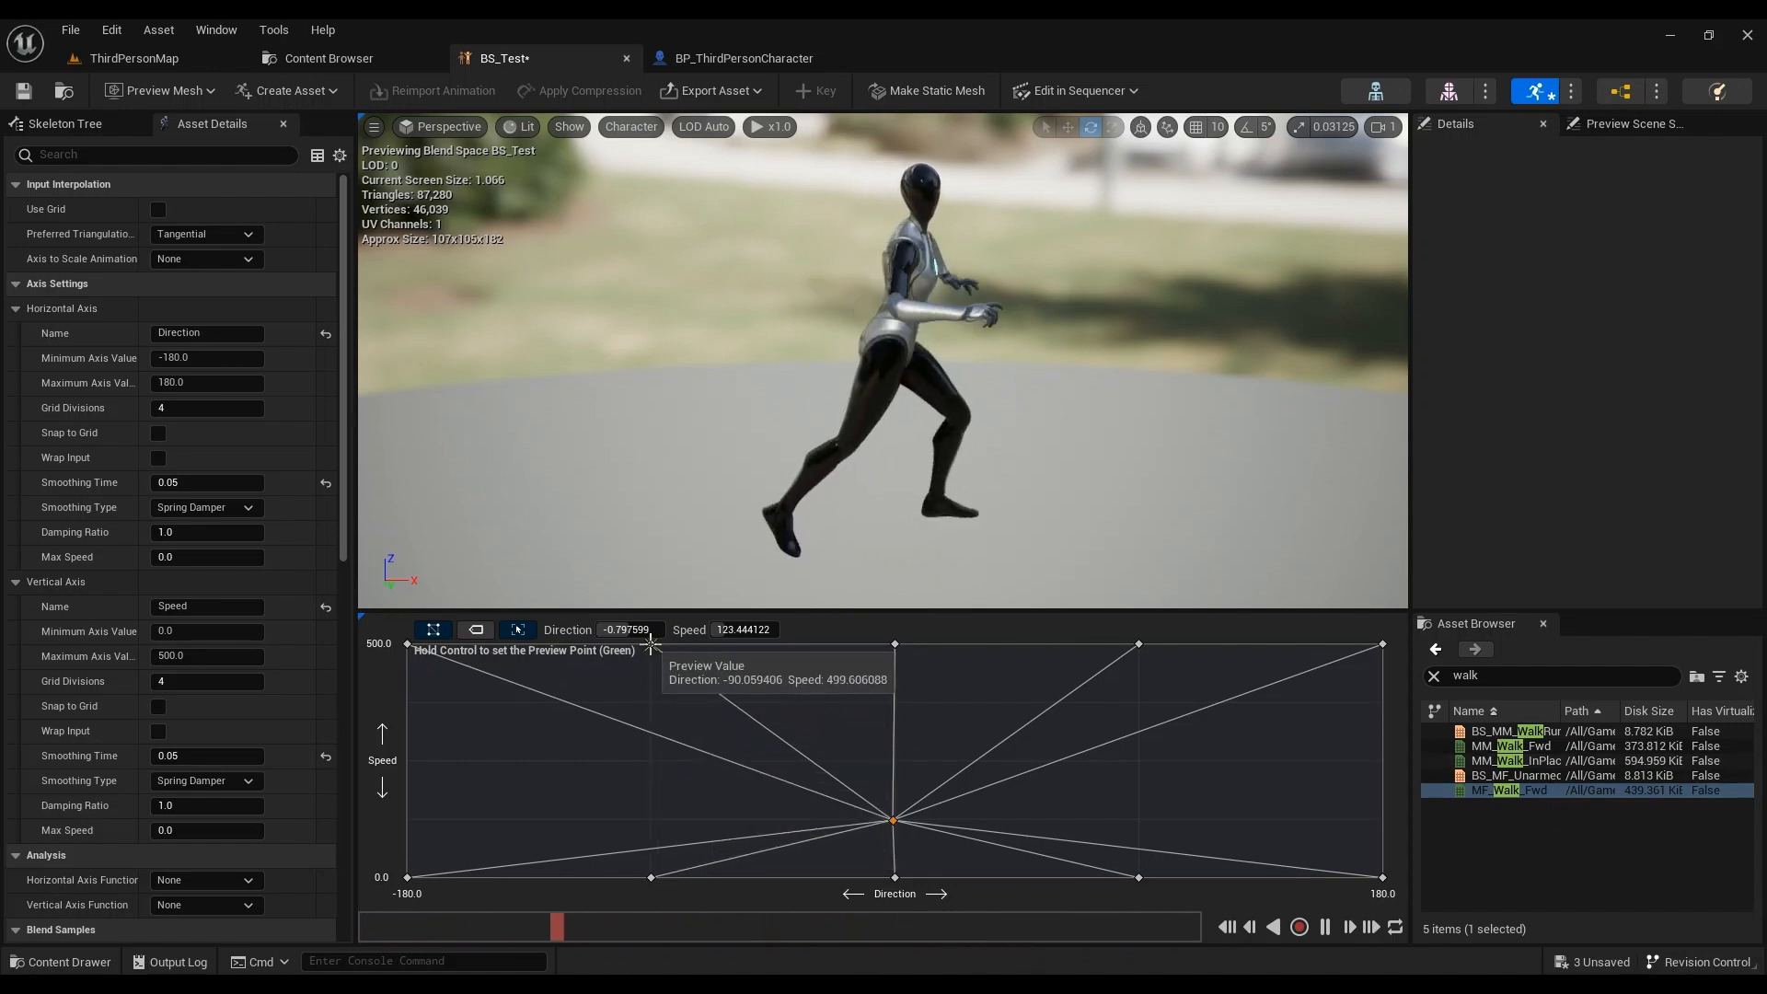
Step: Place Right_Strafe at Direction about 90 and Left_Strafe at about -90, level with the walk sample, and preview the blend
click(1520, 677)
text(right)
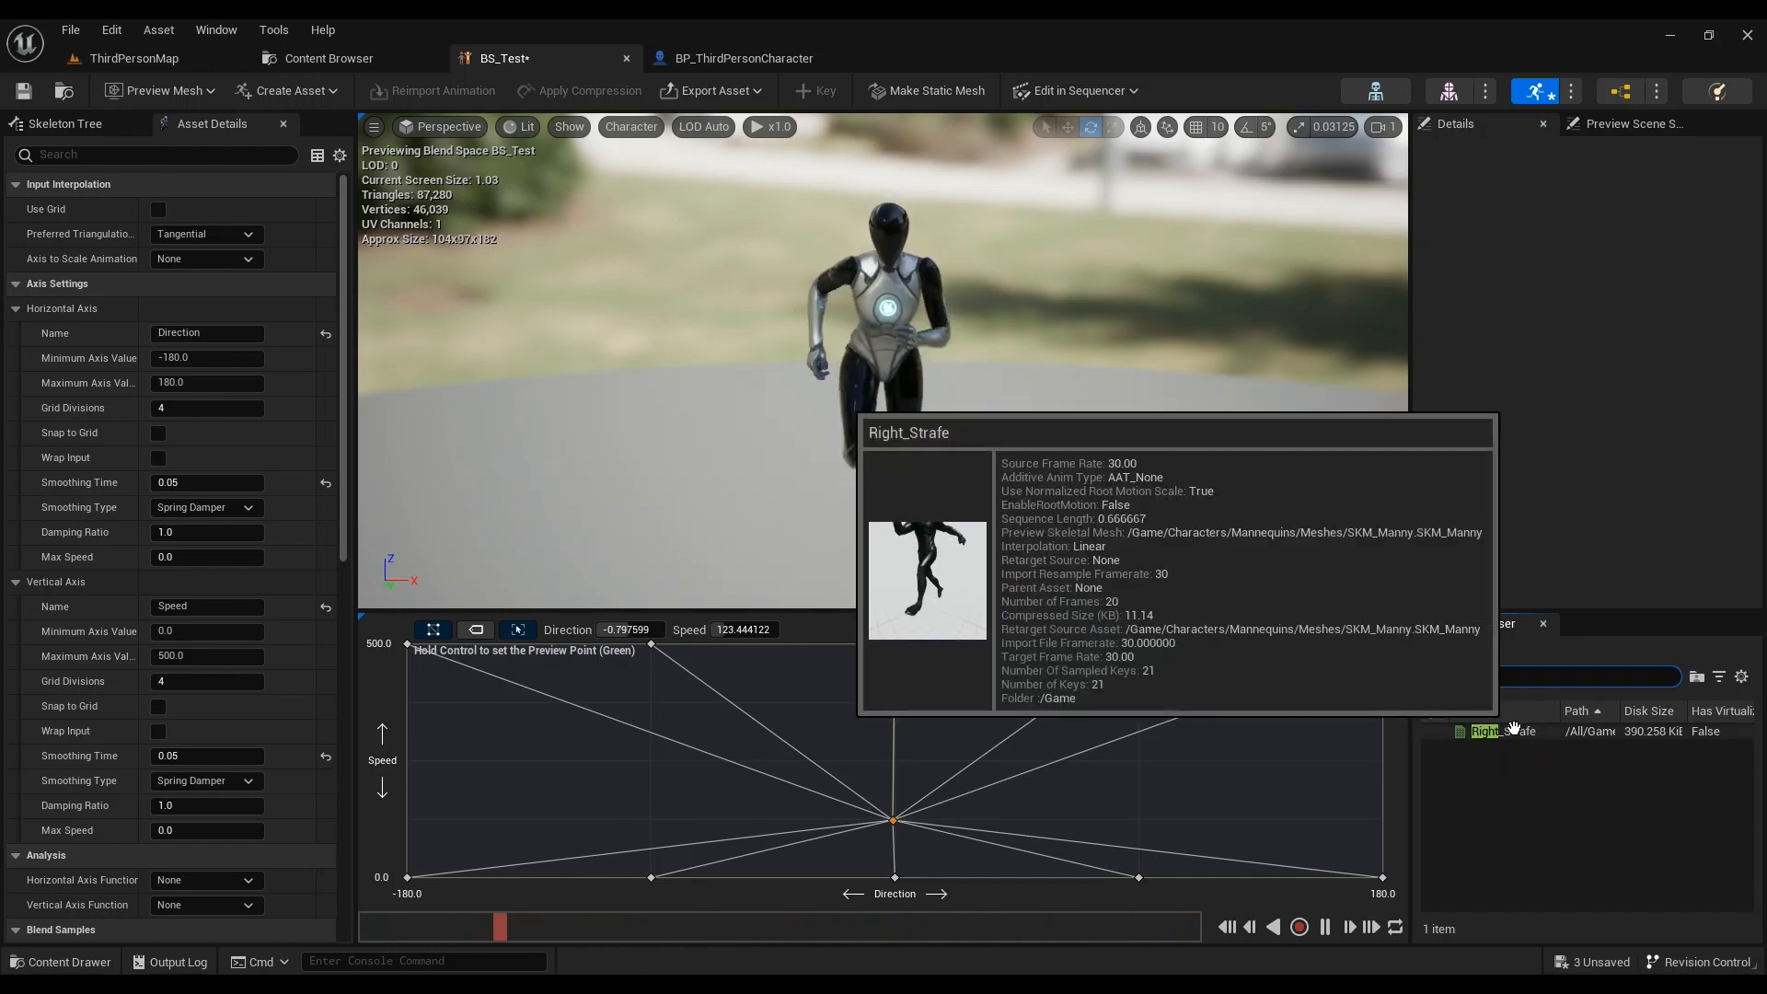
drag(1546, 733, 1139, 820)
click(1423, 679)
text(stra)
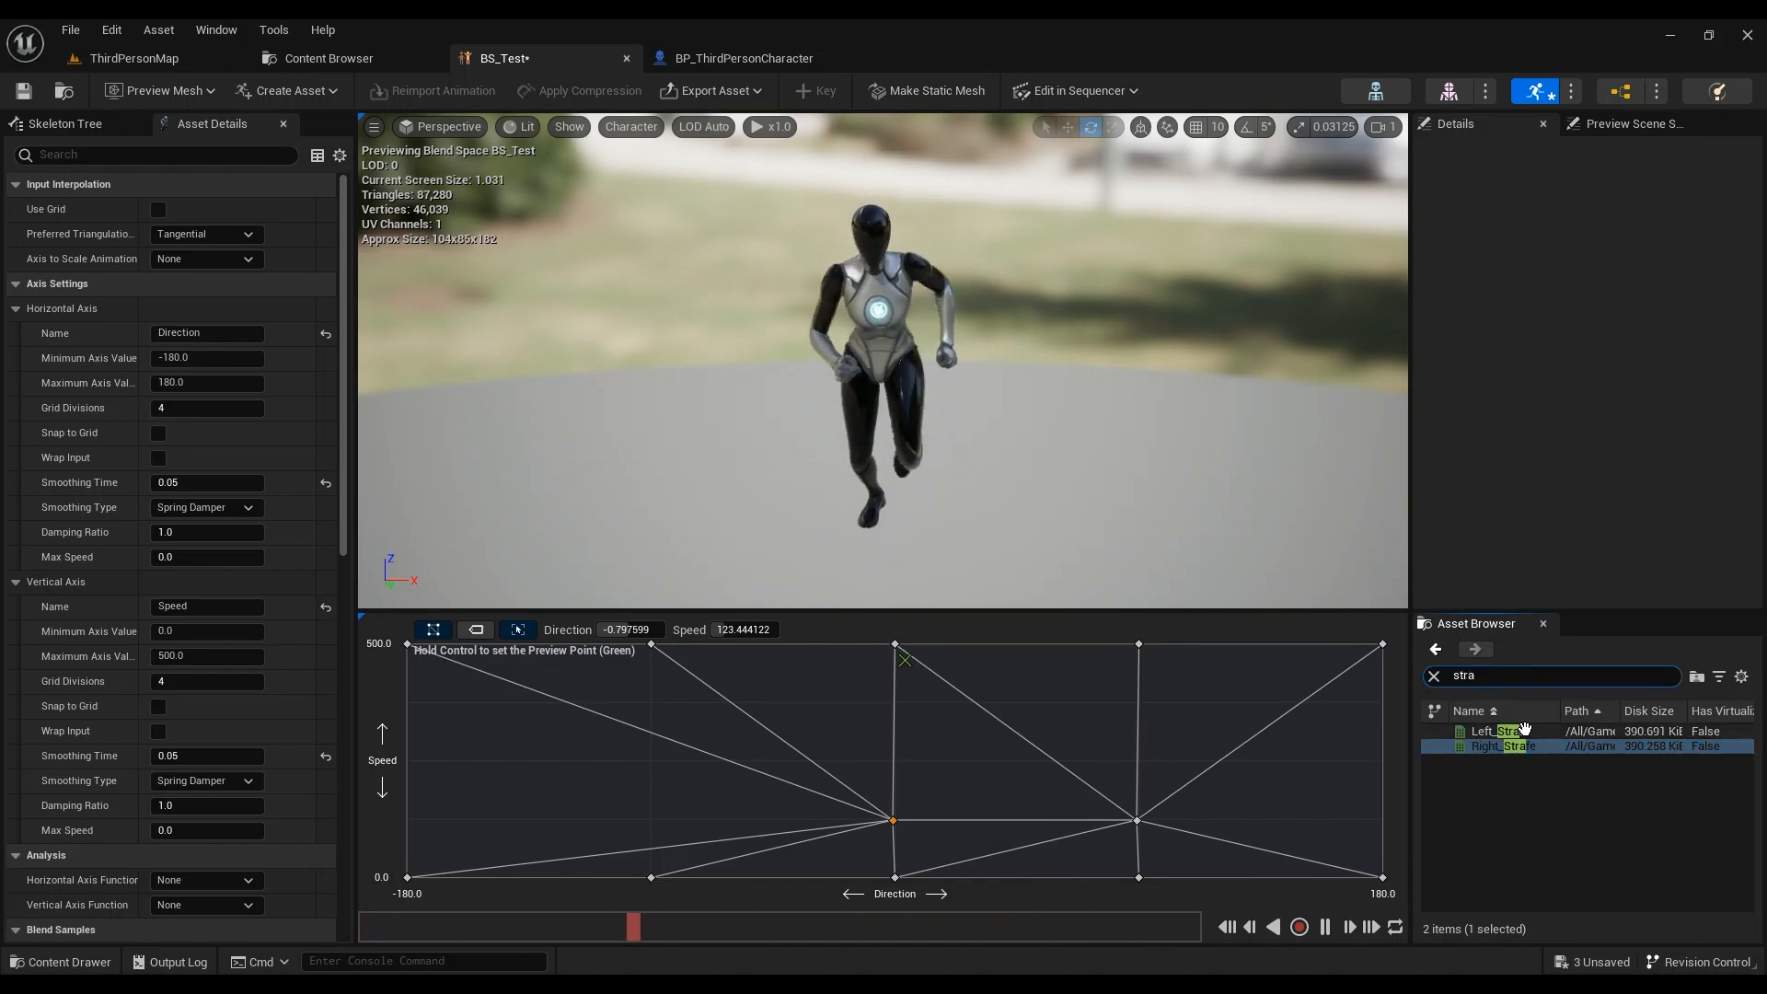
drag(1500, 732, 649, 820)
key(ctrl)
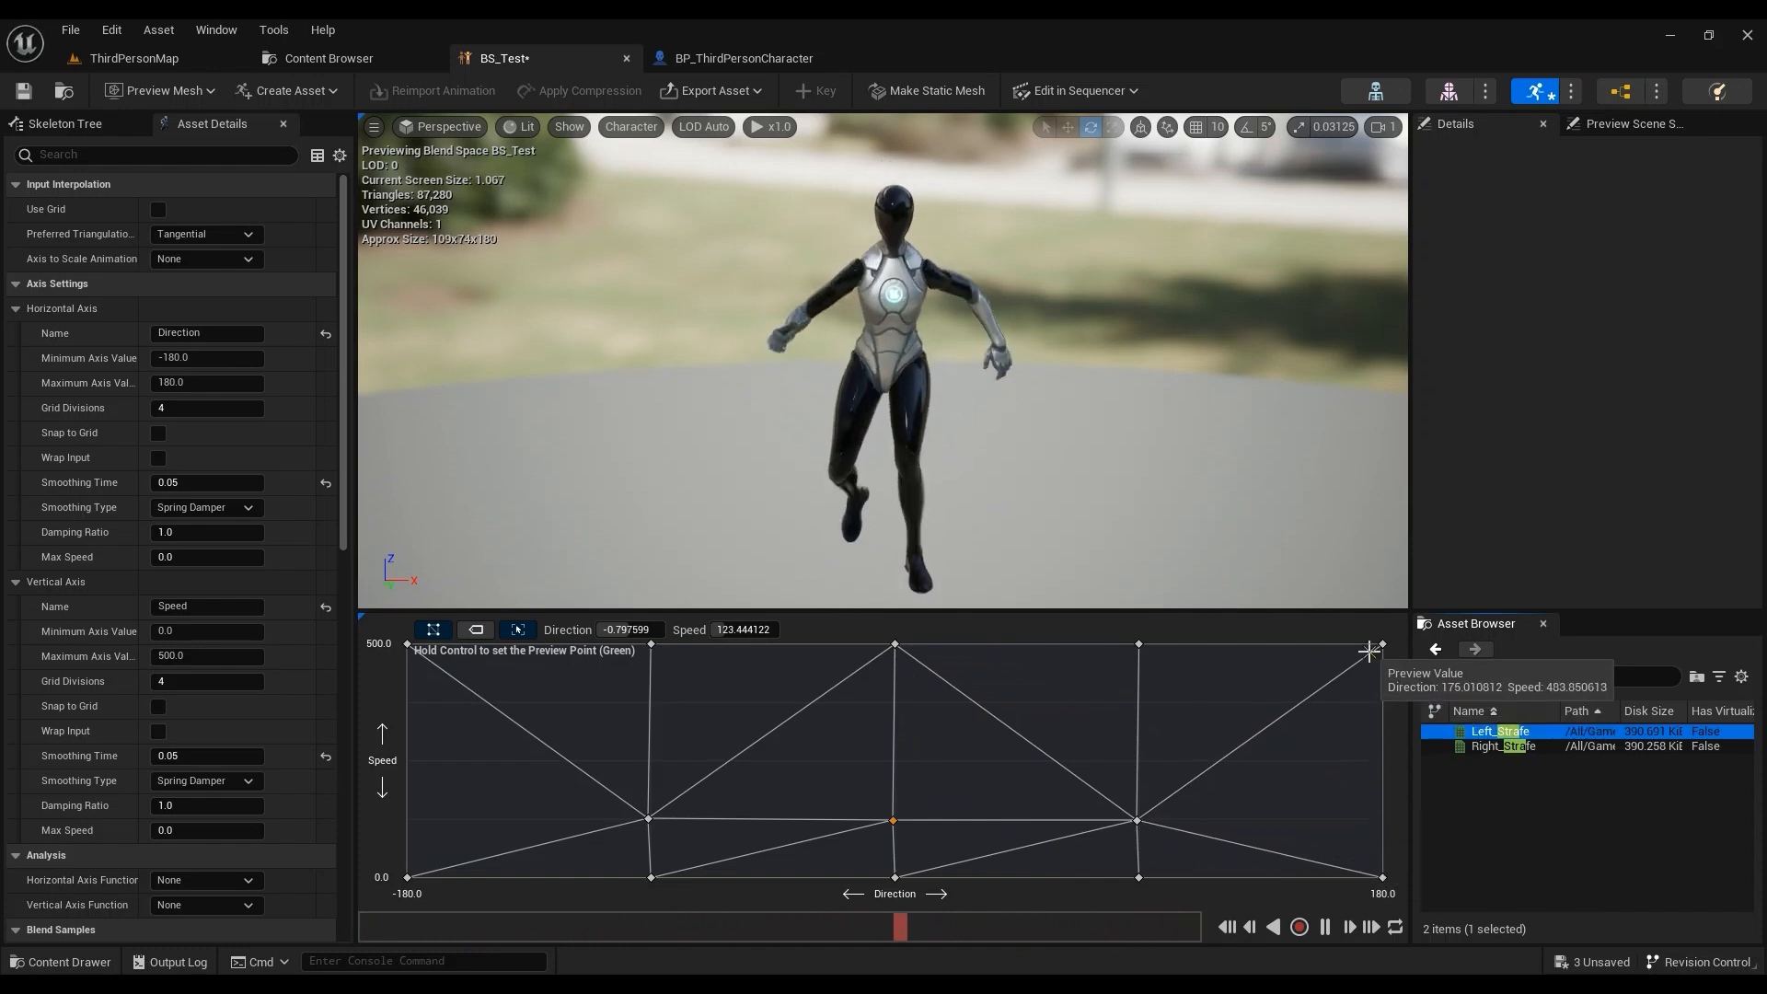
Step: Save BS_Test and open the ABP_Manny animation blueprint assigned to the Mesh component of BP_ThirdPersonCharacter
click(23, 90)
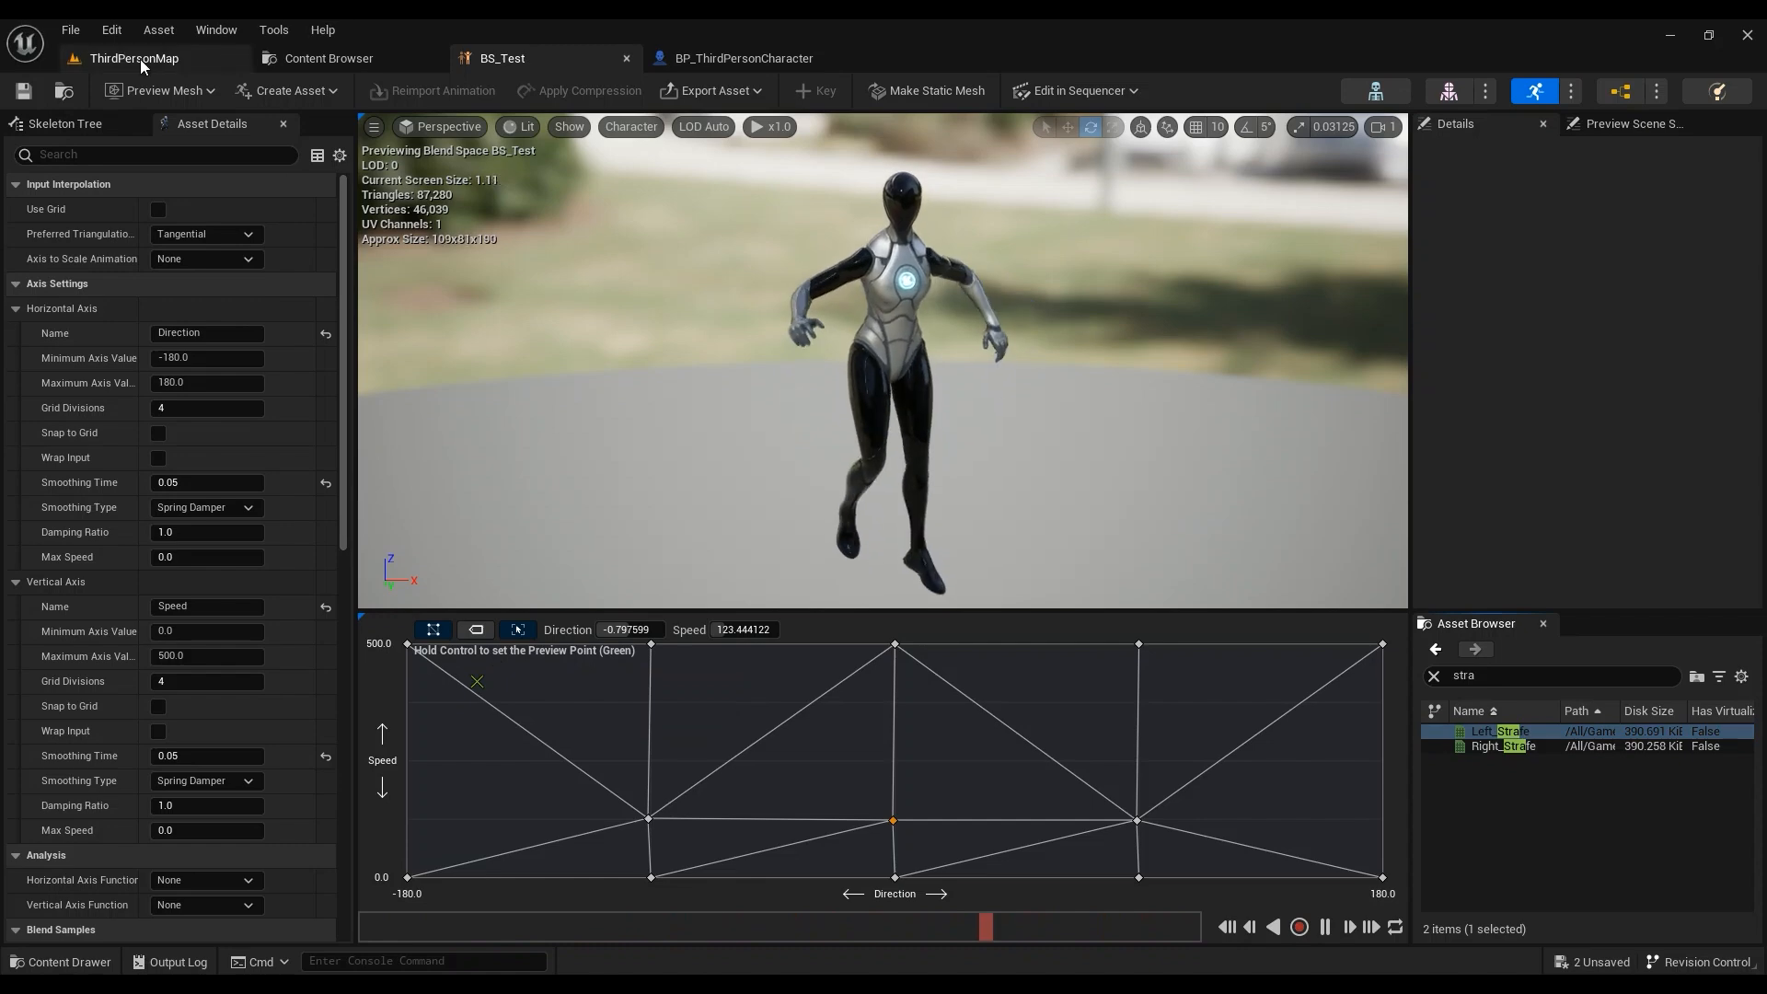
click(737, 59)
scroll(158, 275, up, 3)
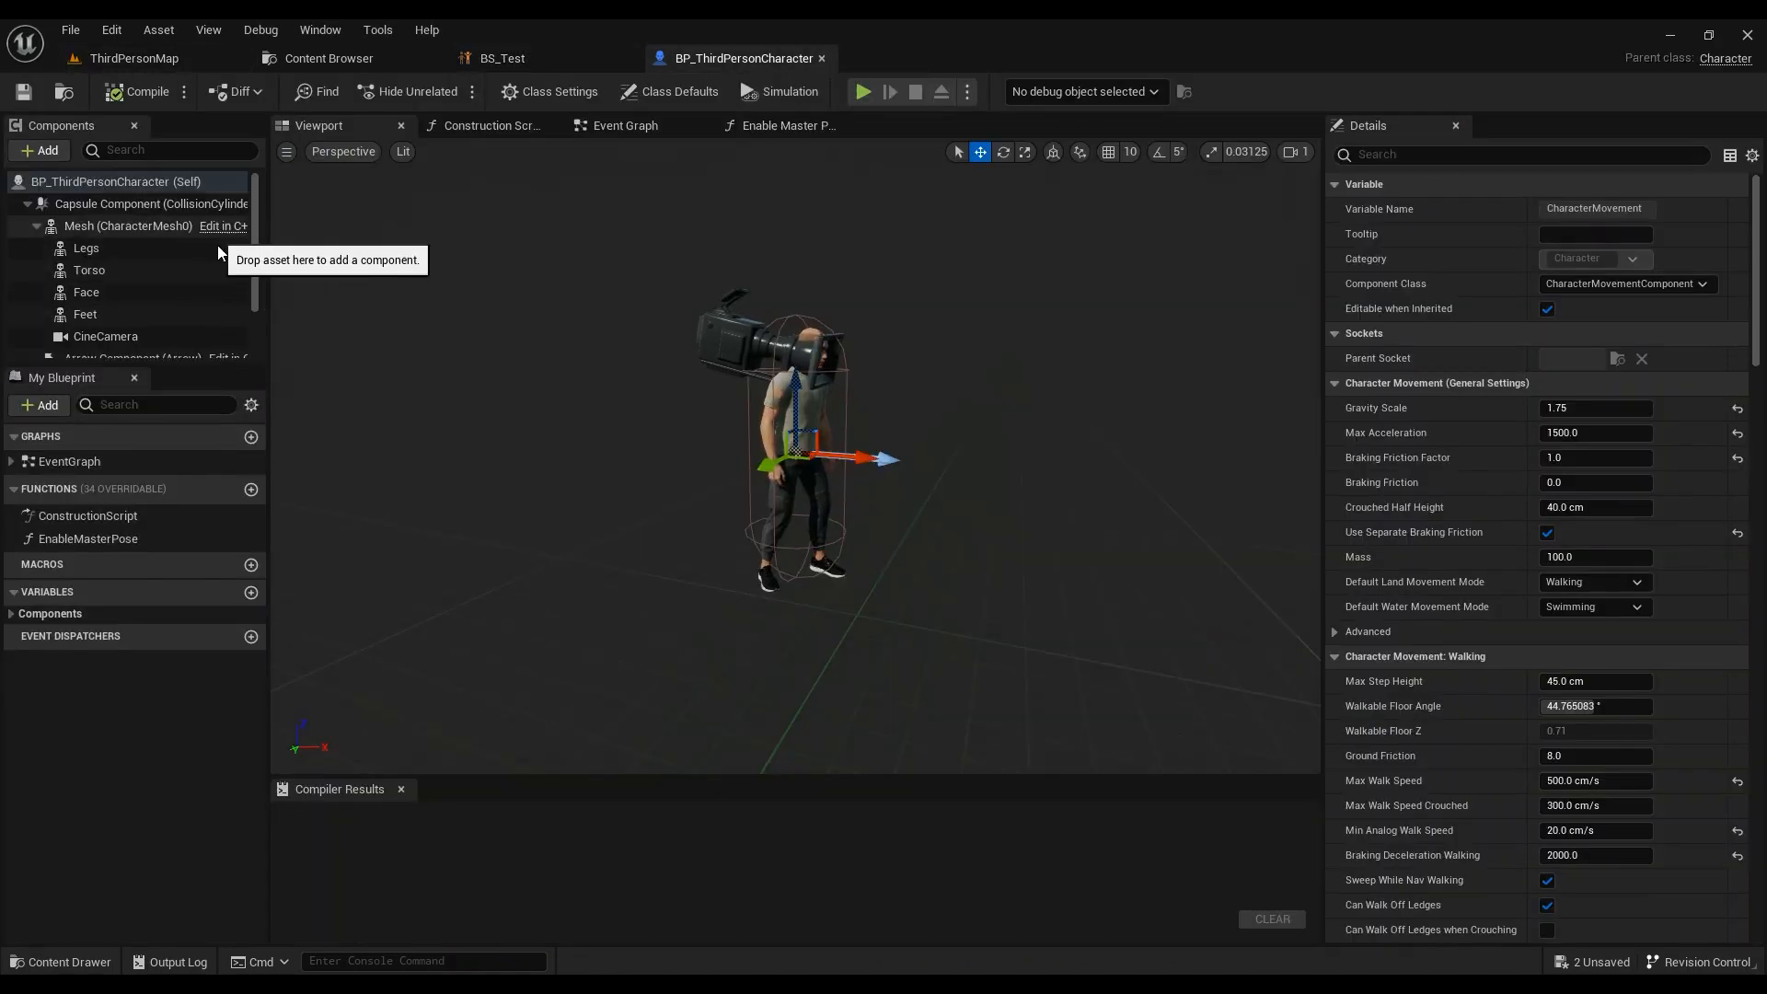
click(102, 227)
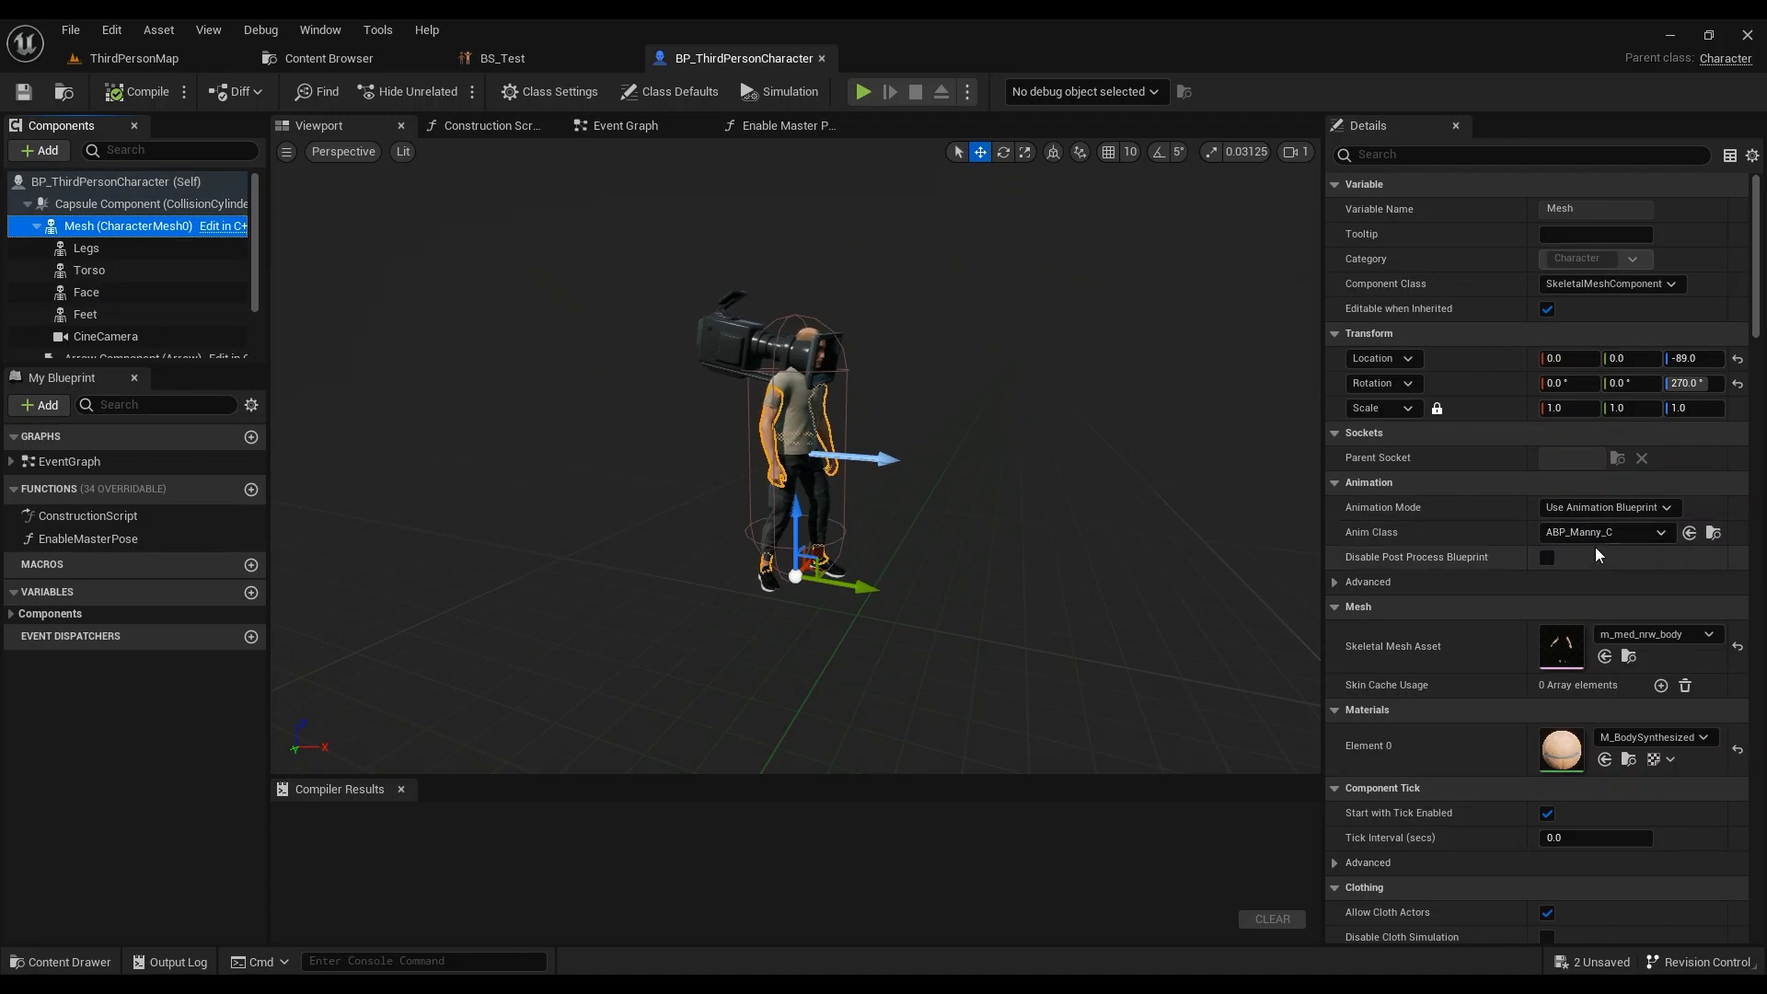
click(1714, 533)
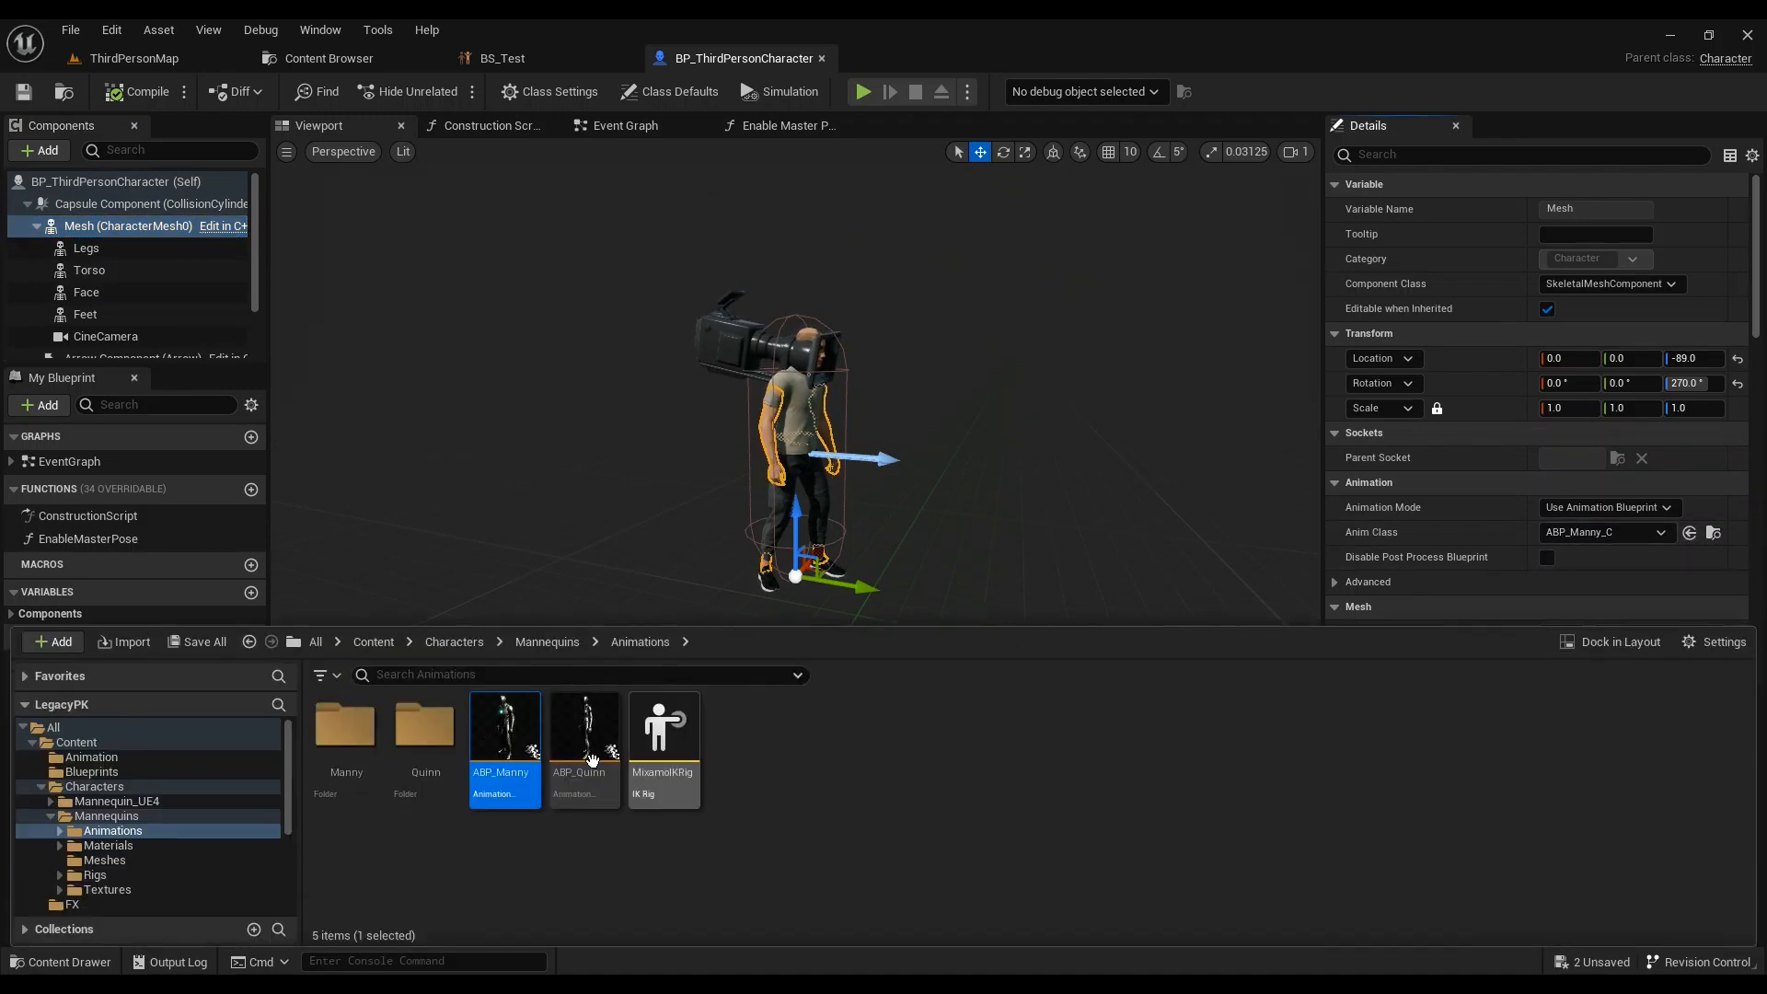
double_click(515, 724)
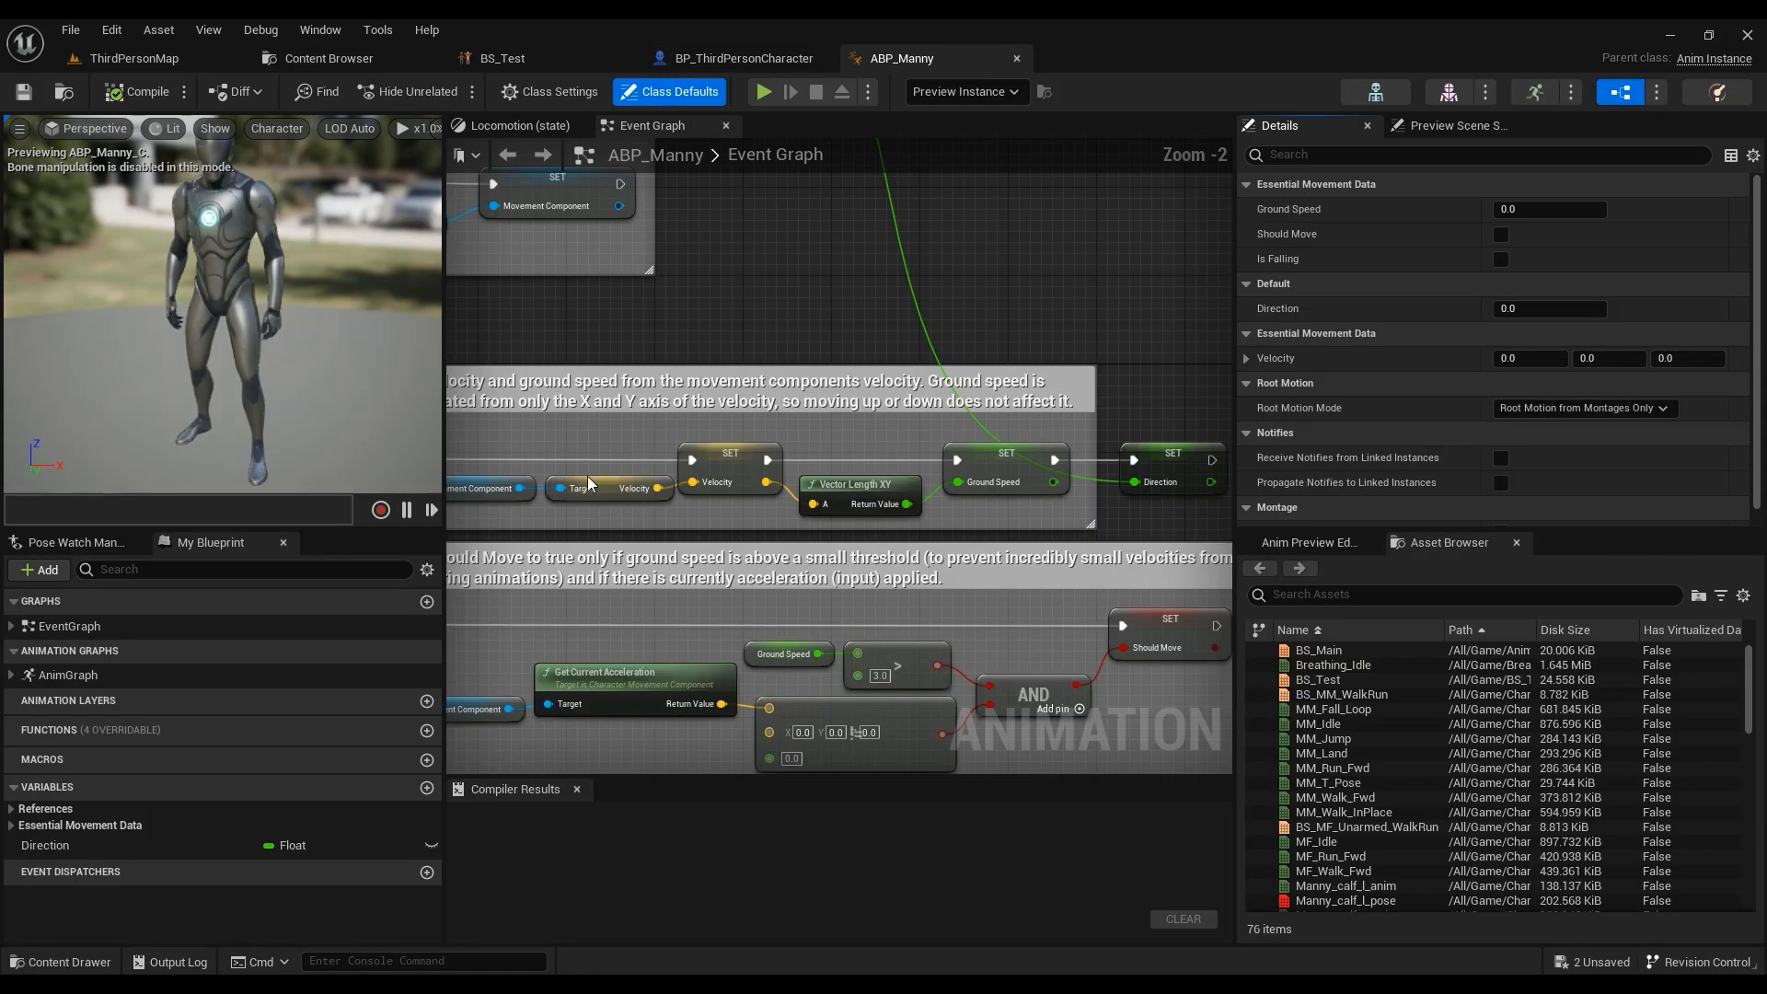
scroll(978, 437, up, 3)
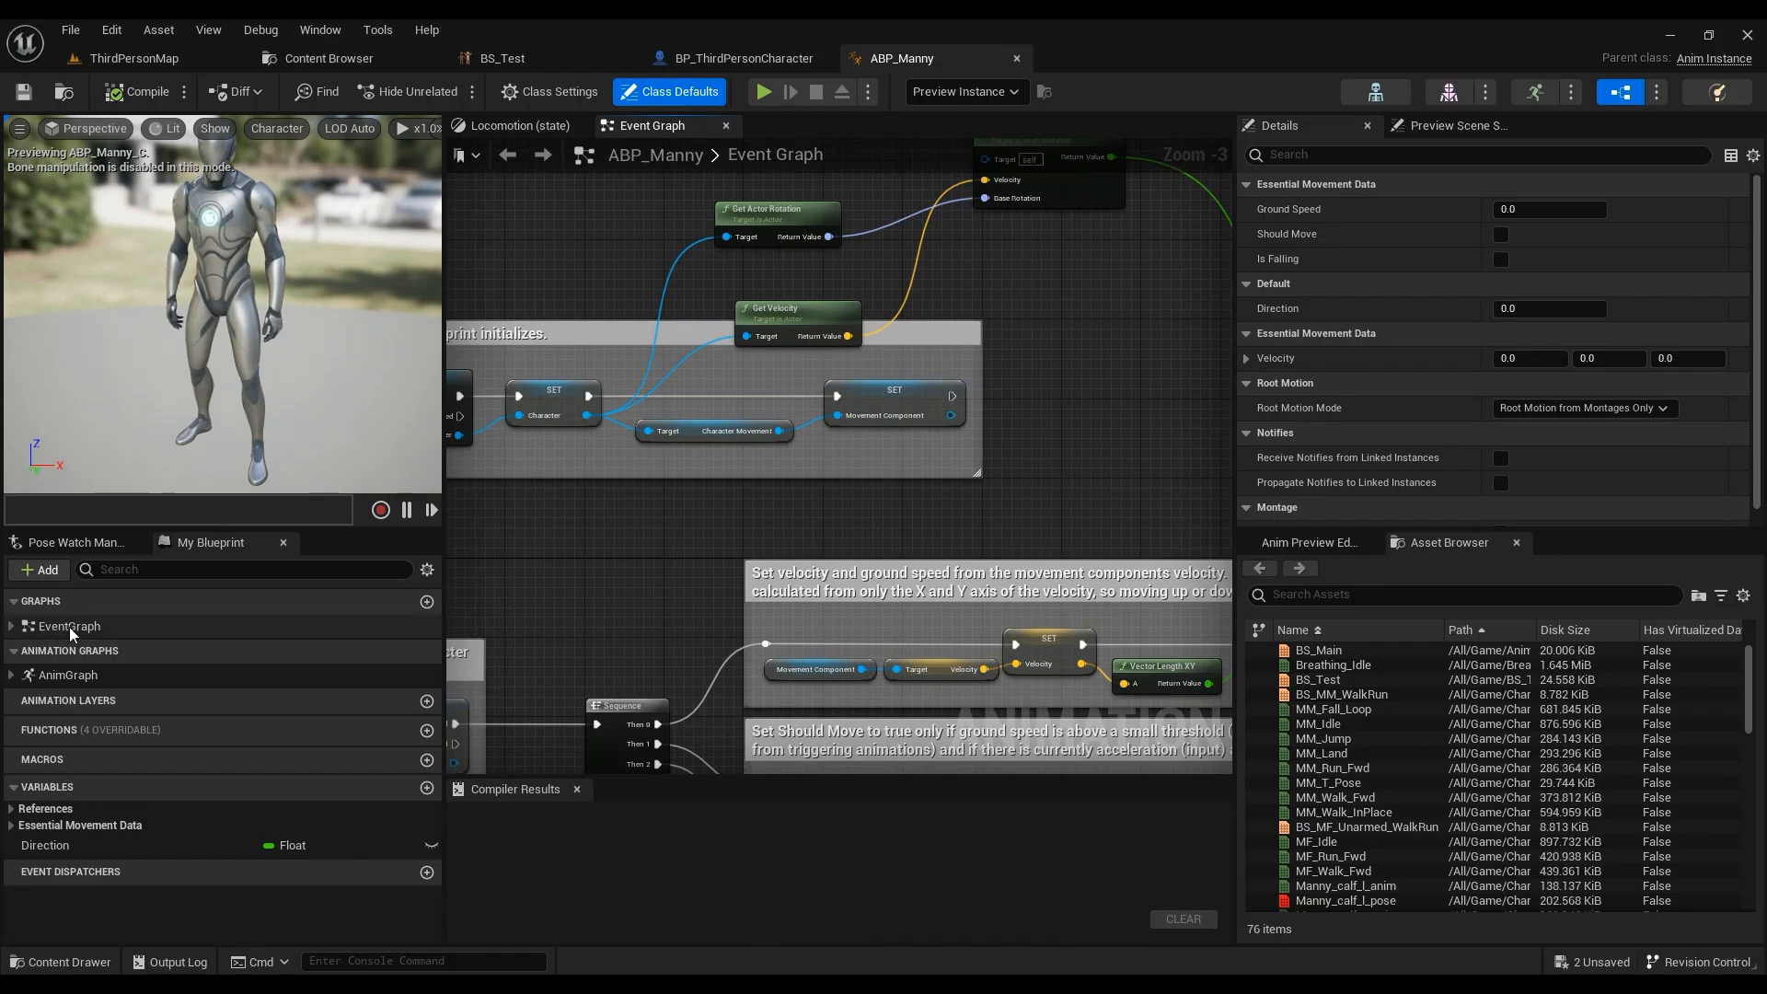
Step: Disconnect the Set Direction node from the Ground Speed chain in the Event Graph and move it above the velocity comment box
click(12, 626)
click(81, 634)
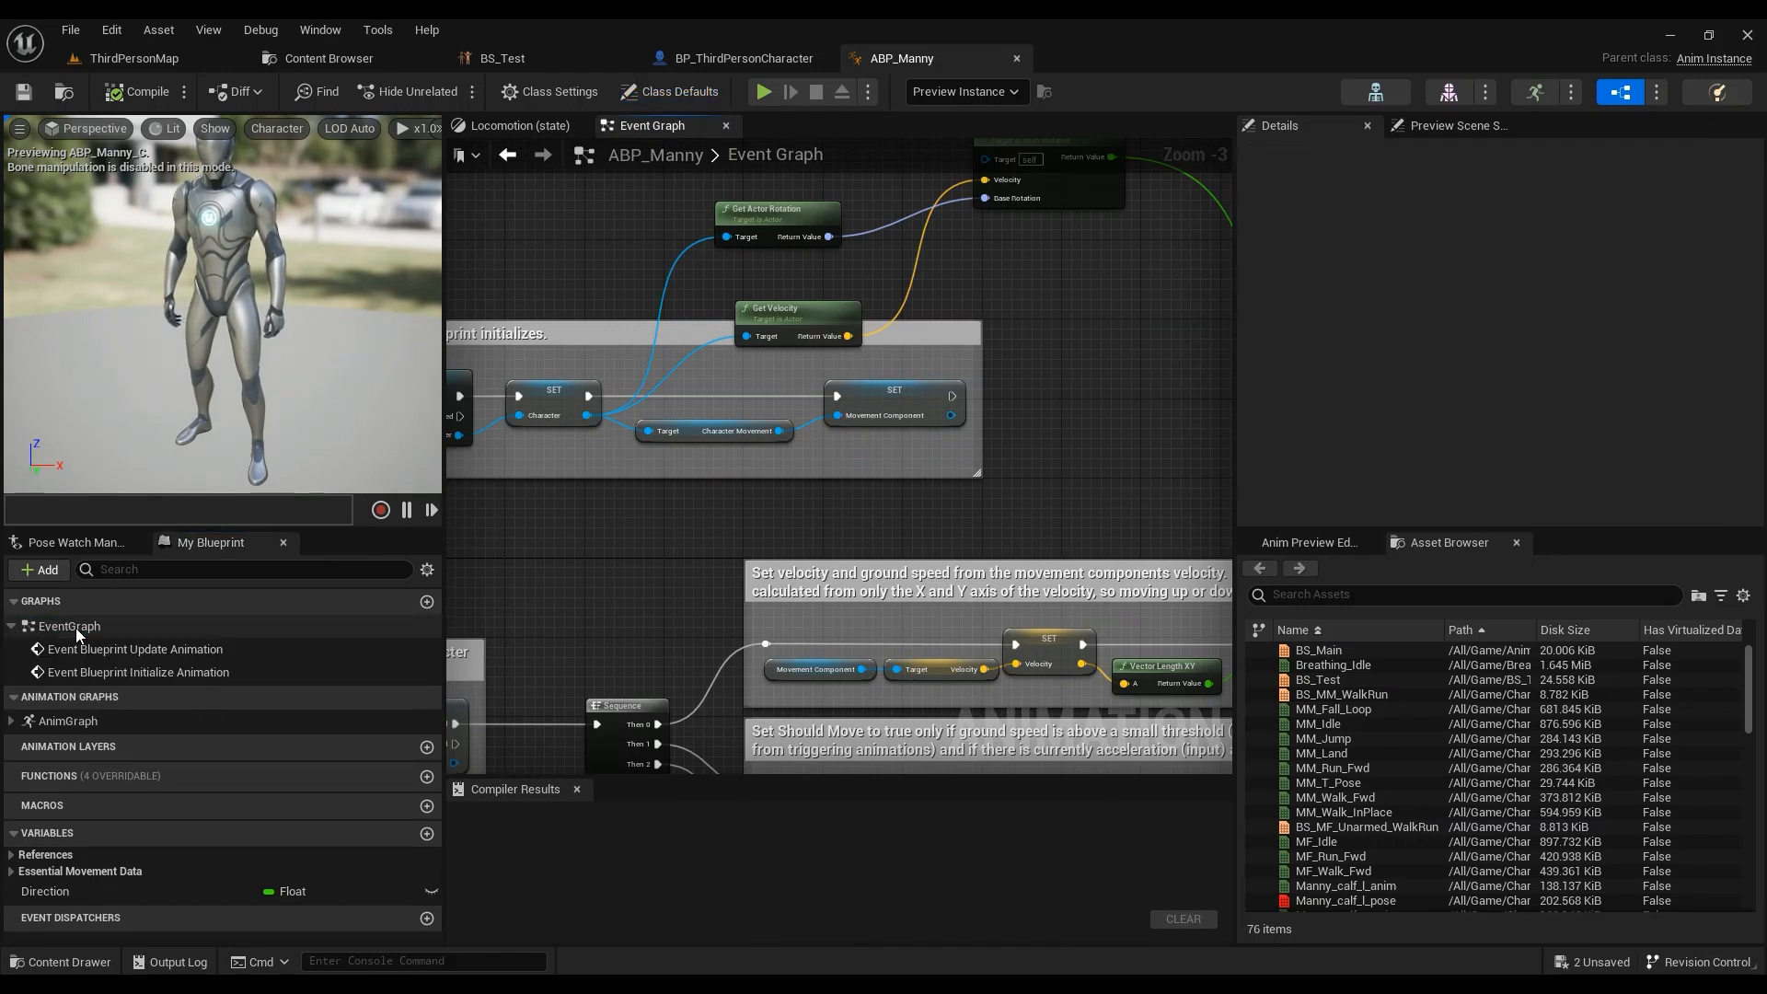
scroll(715, 478, down, 2)
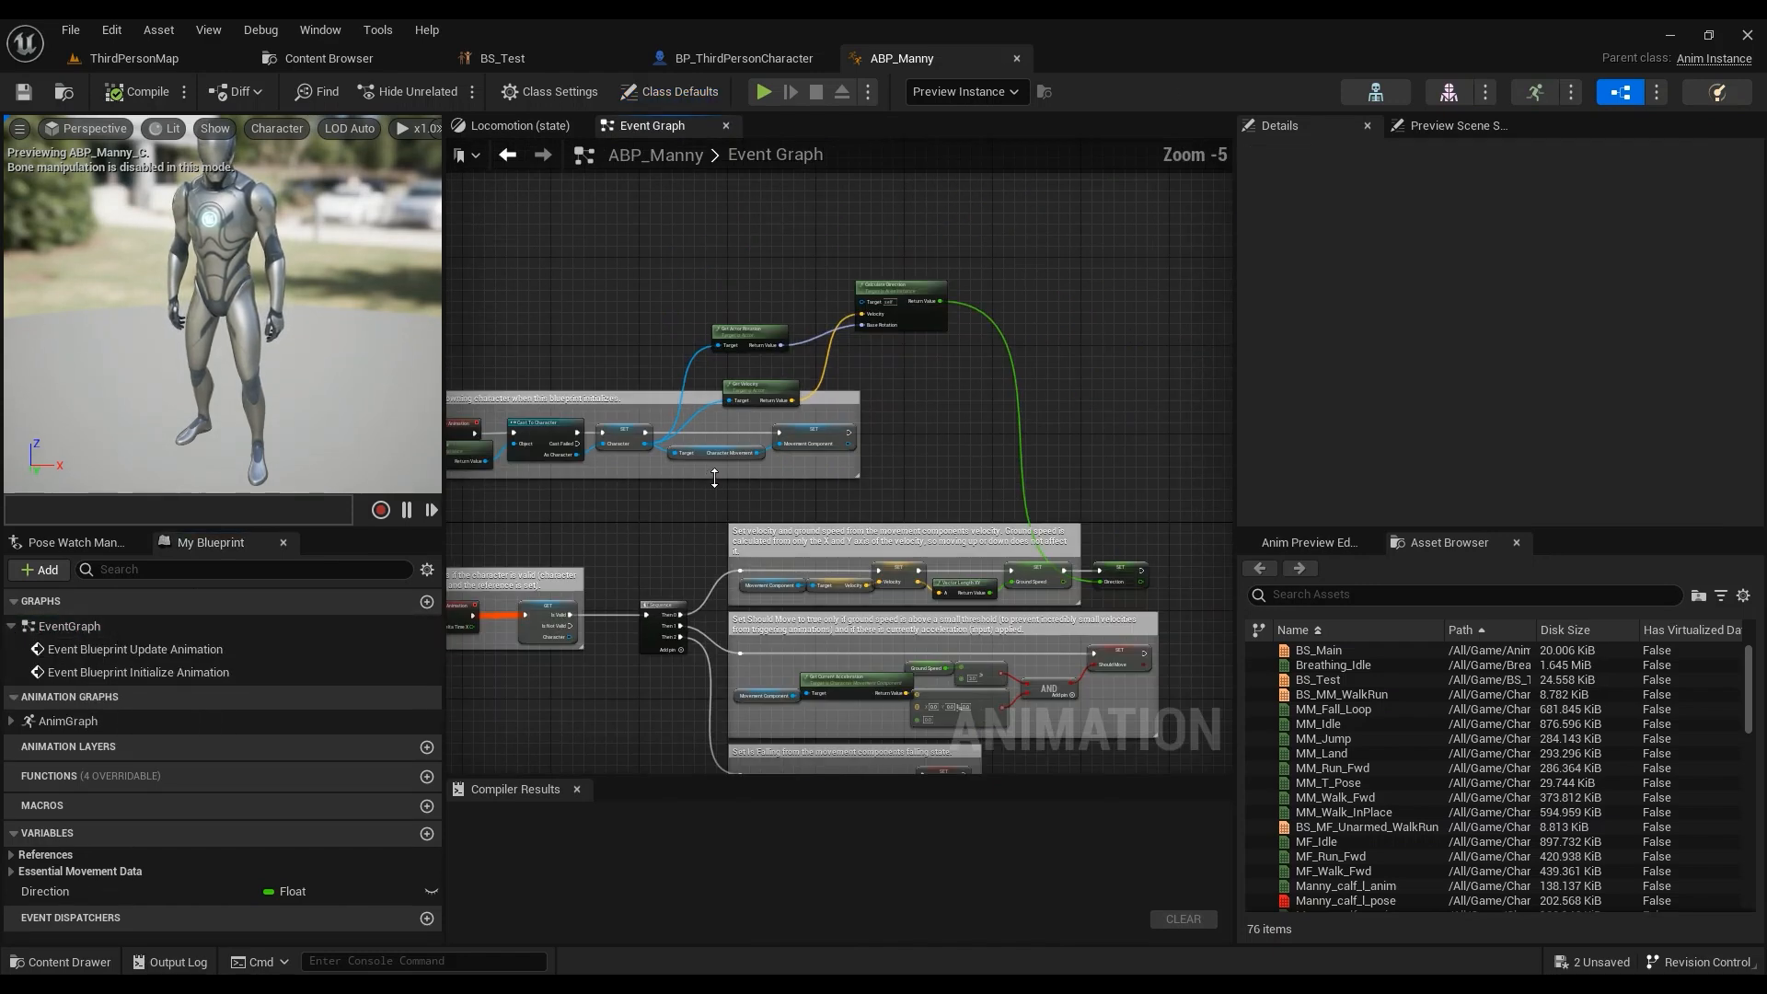
right_drag(769, 507, 655, 280)
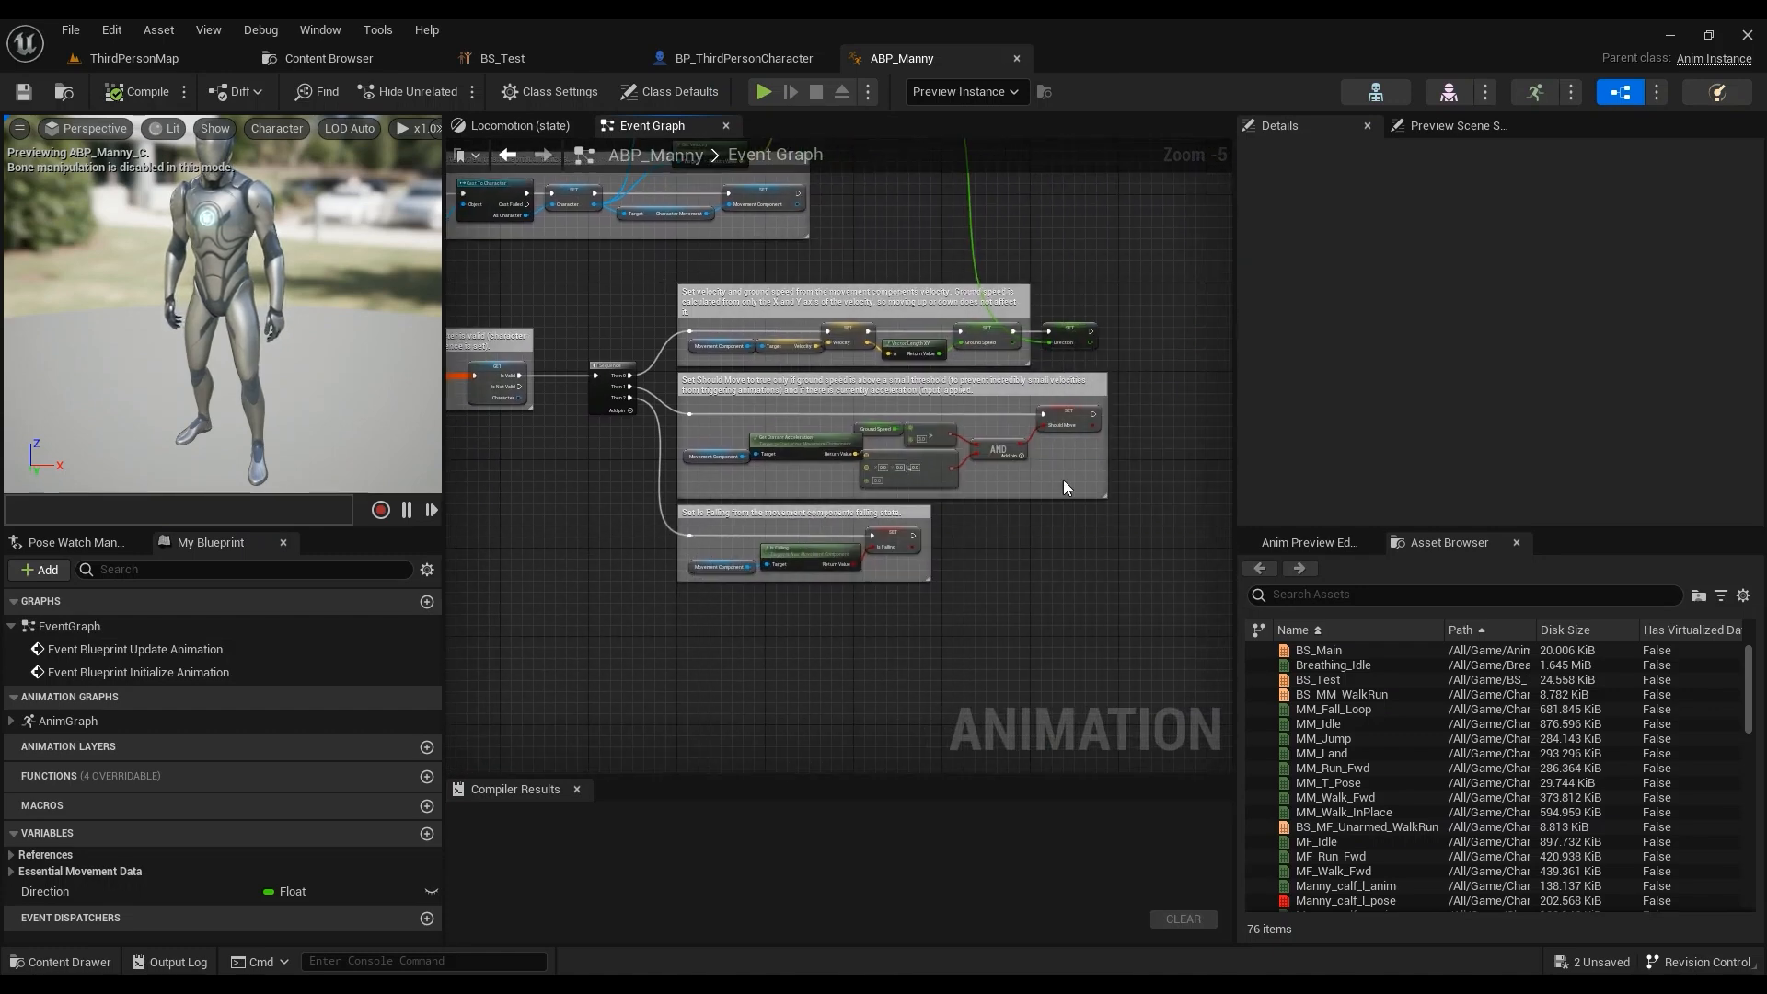
right_drag(629, 422, 593, 492)
alt+click(1016, 394)
drag(1033, 390, 1034, 235)
right_drag(1012, 299, 1119, 484)
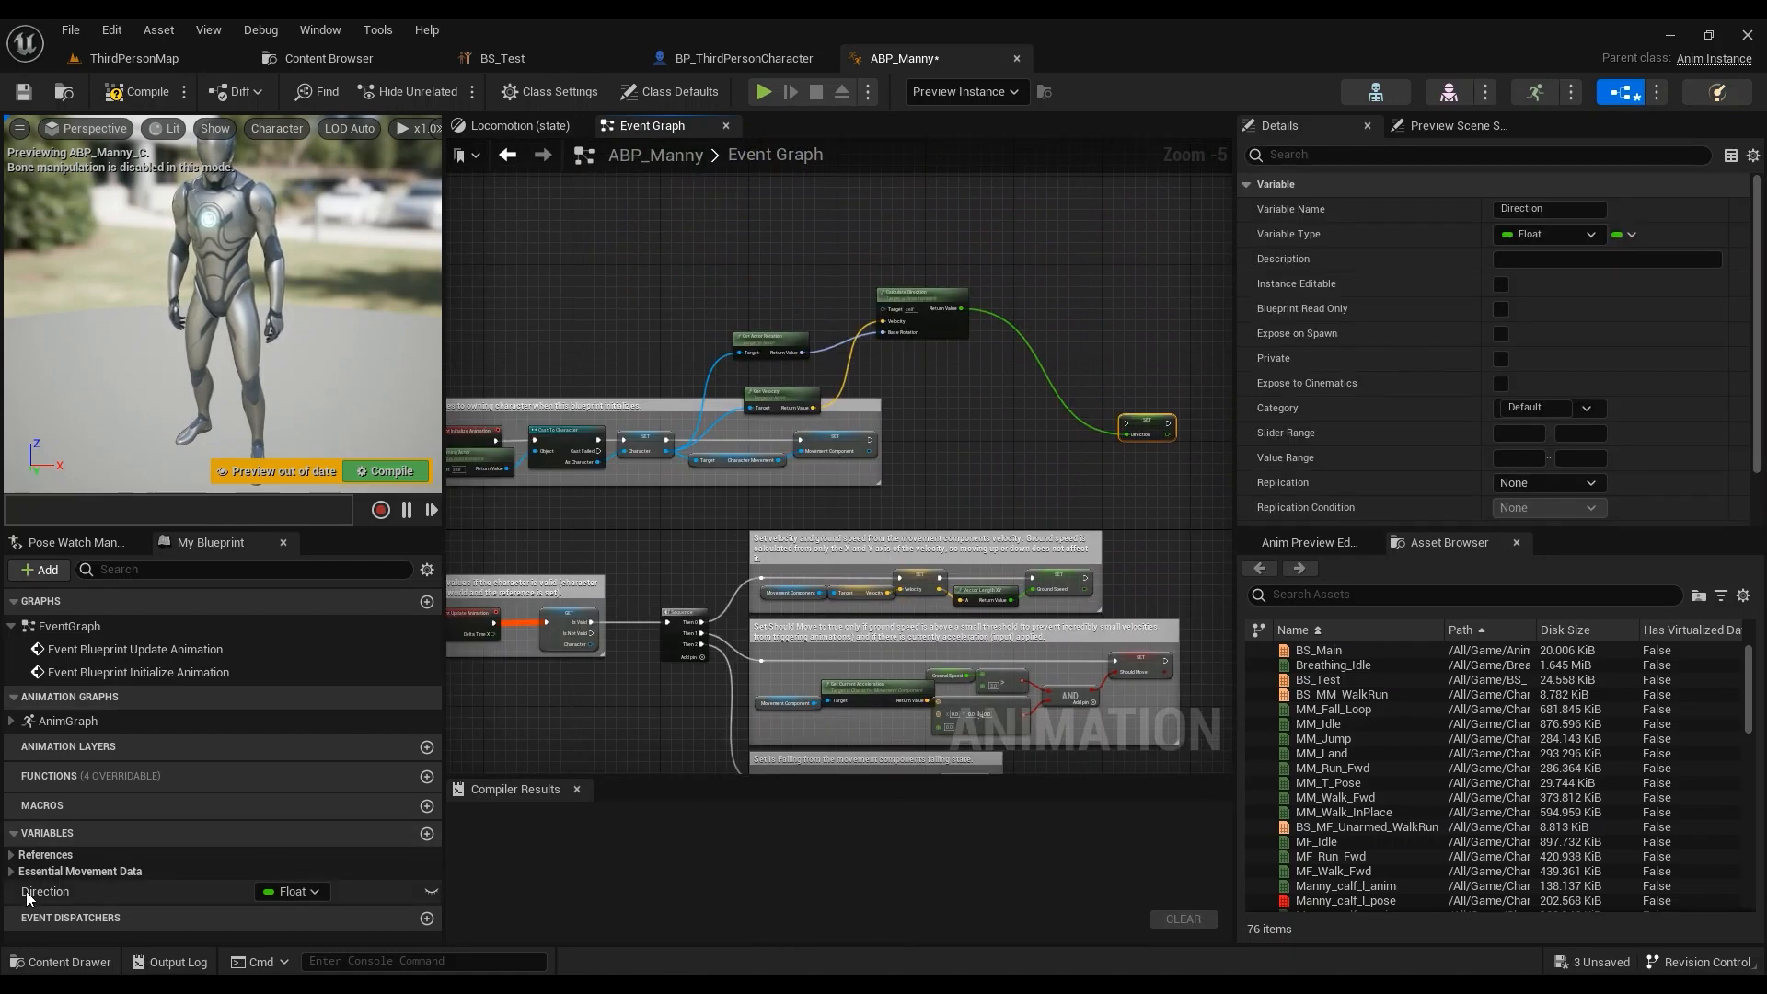
Step: Compare the Set Ground Speed node with the Direction and Speed axis settings in BS_Test and return to ABP_Manny
scroll(948, 615, up, 3)
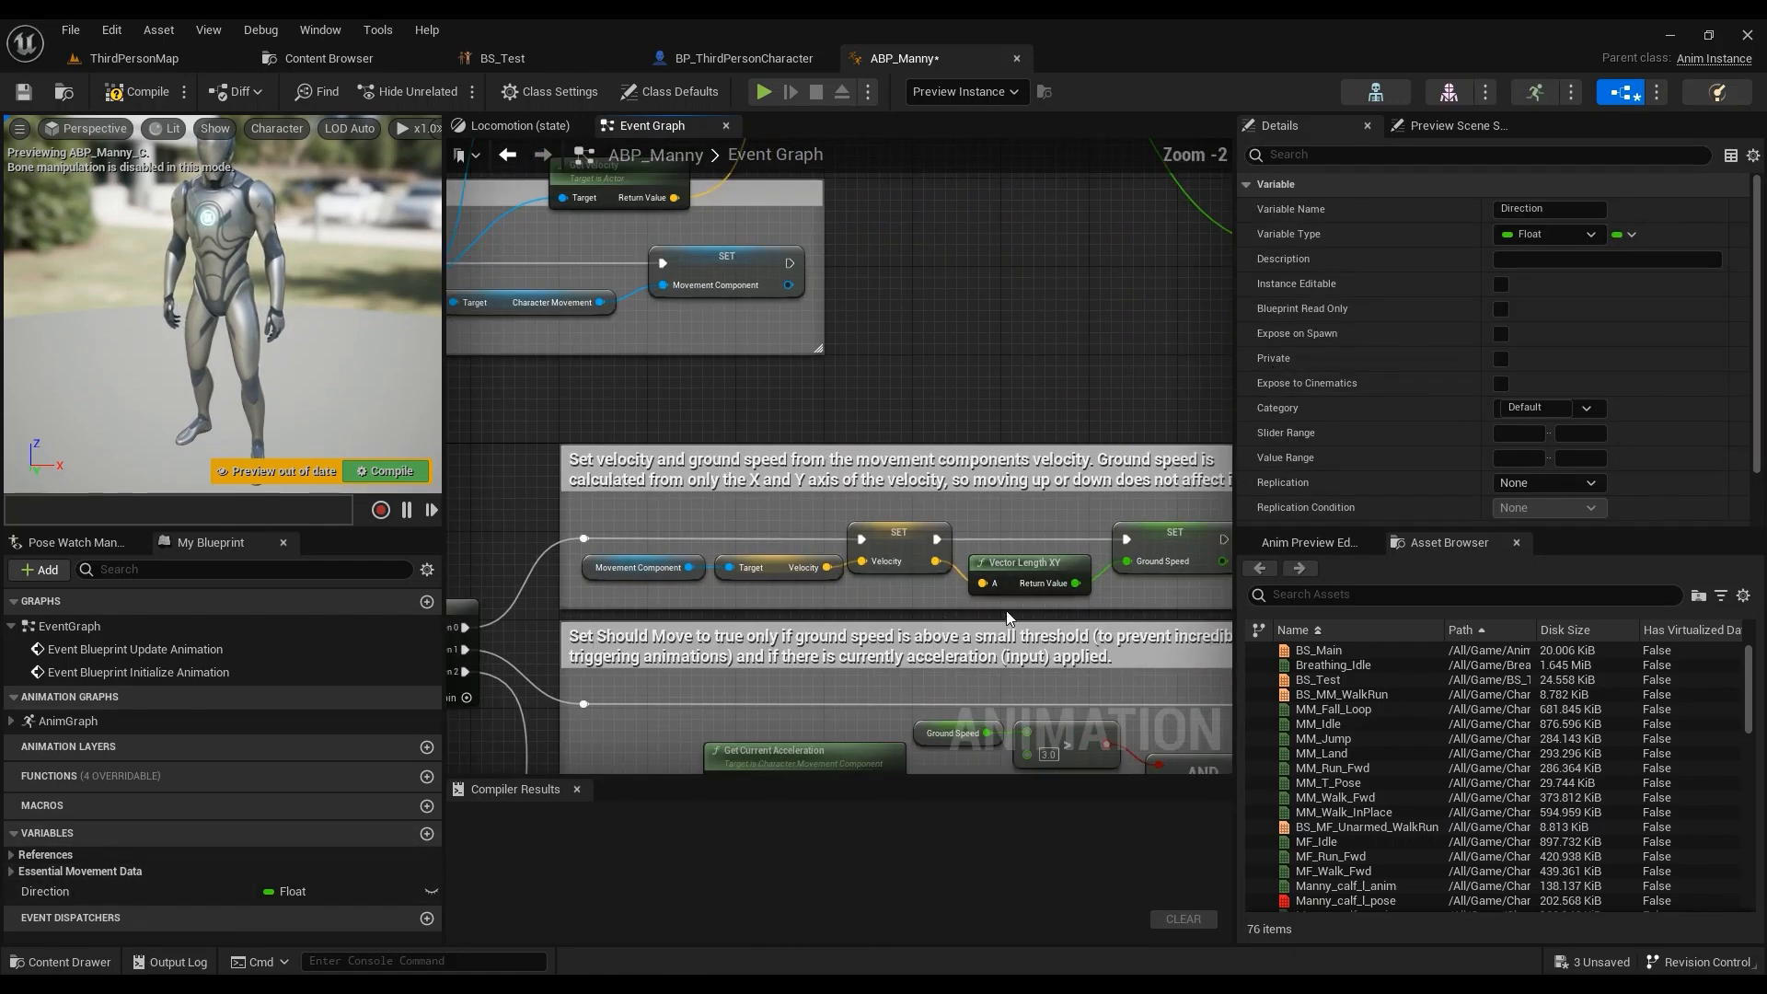
scroll(942, 314, up, 2)
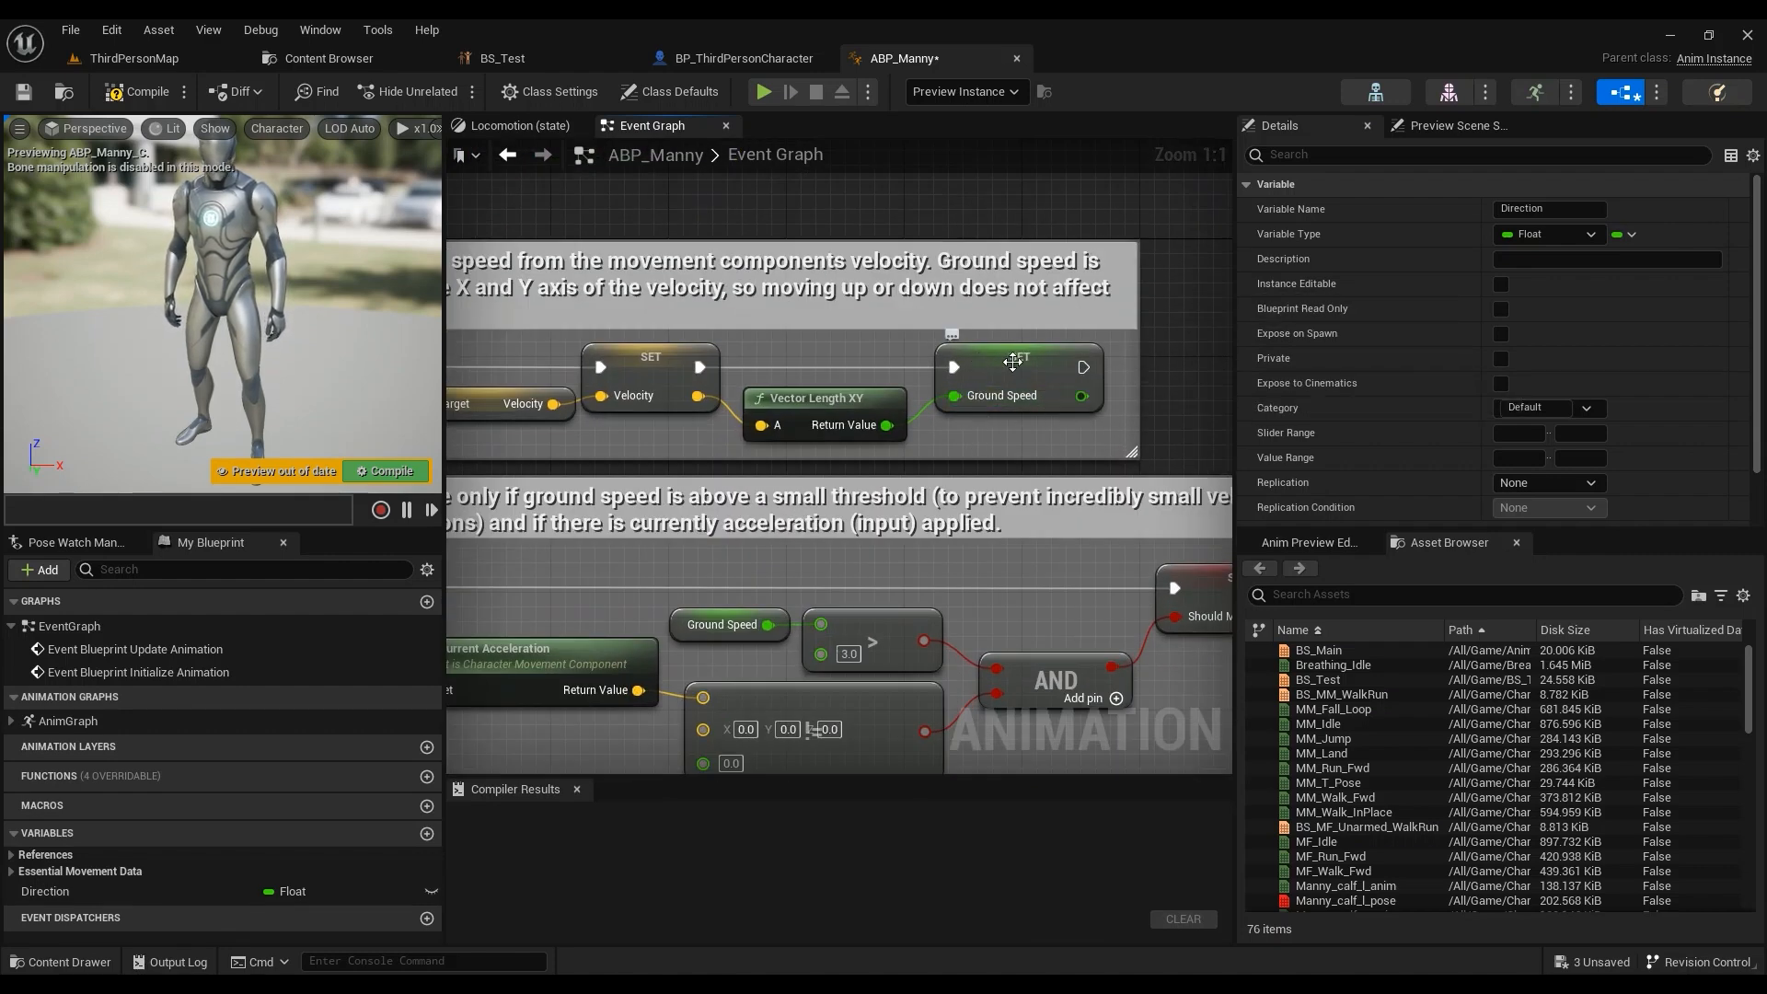
click(502, 58)
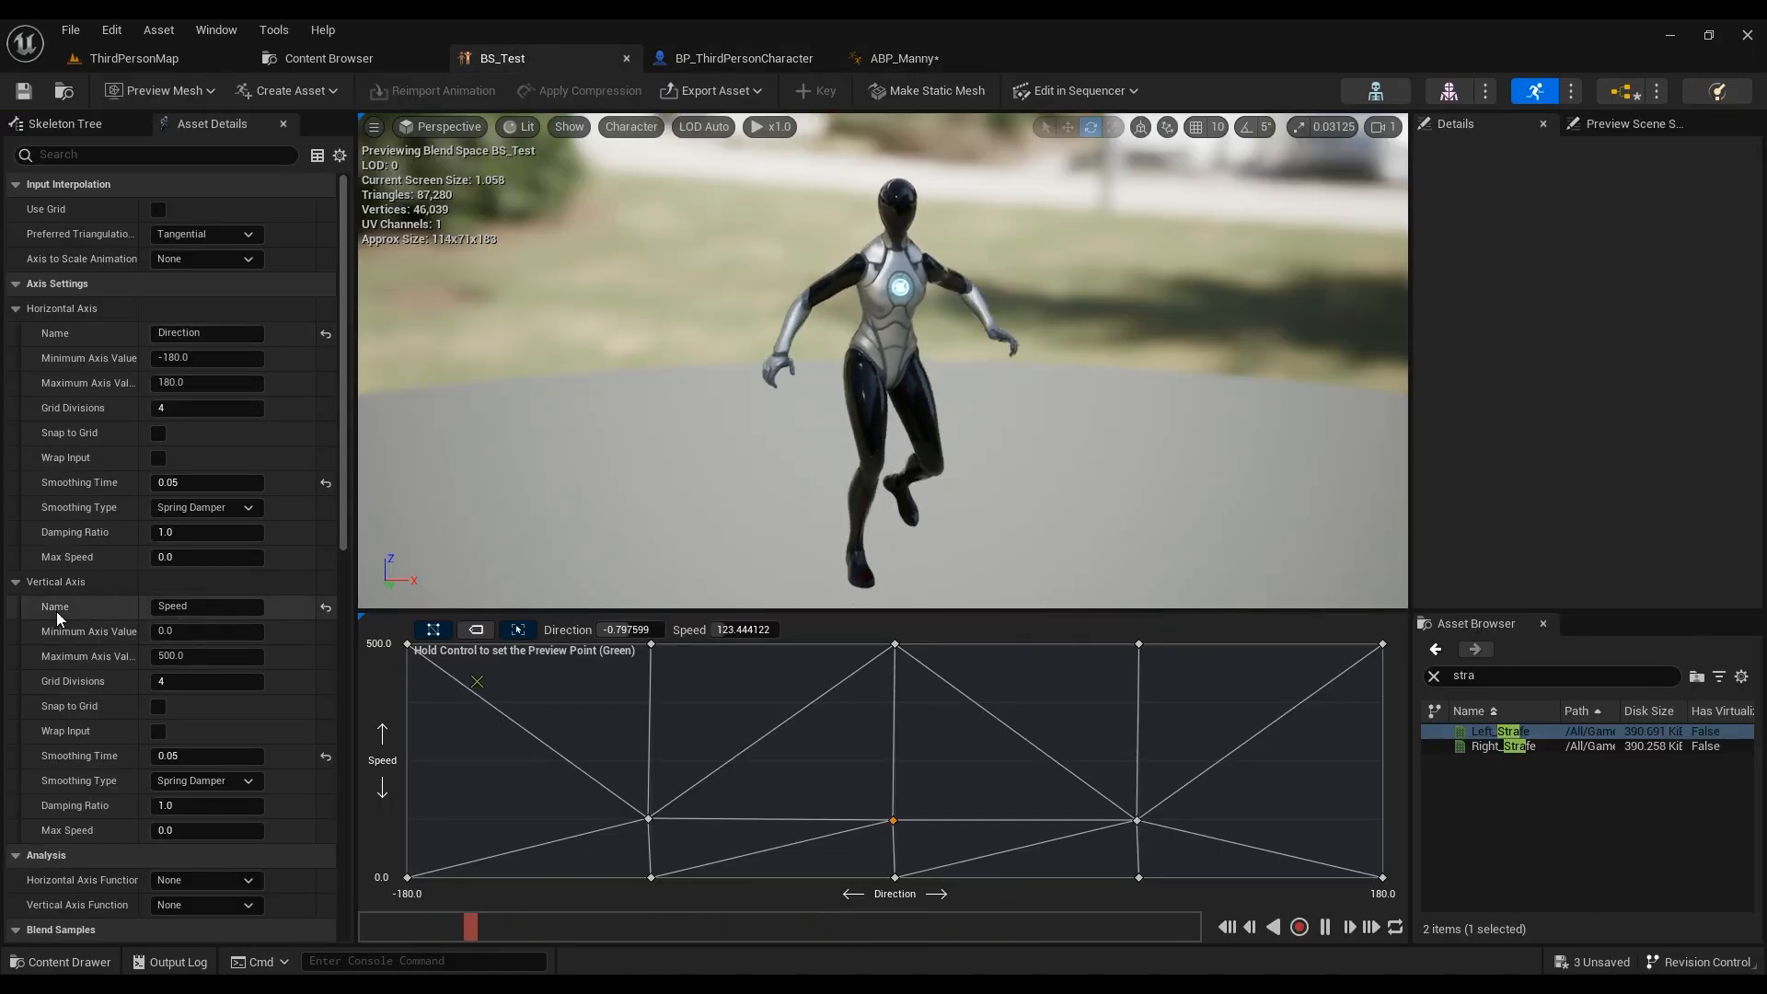
click(903, 58)
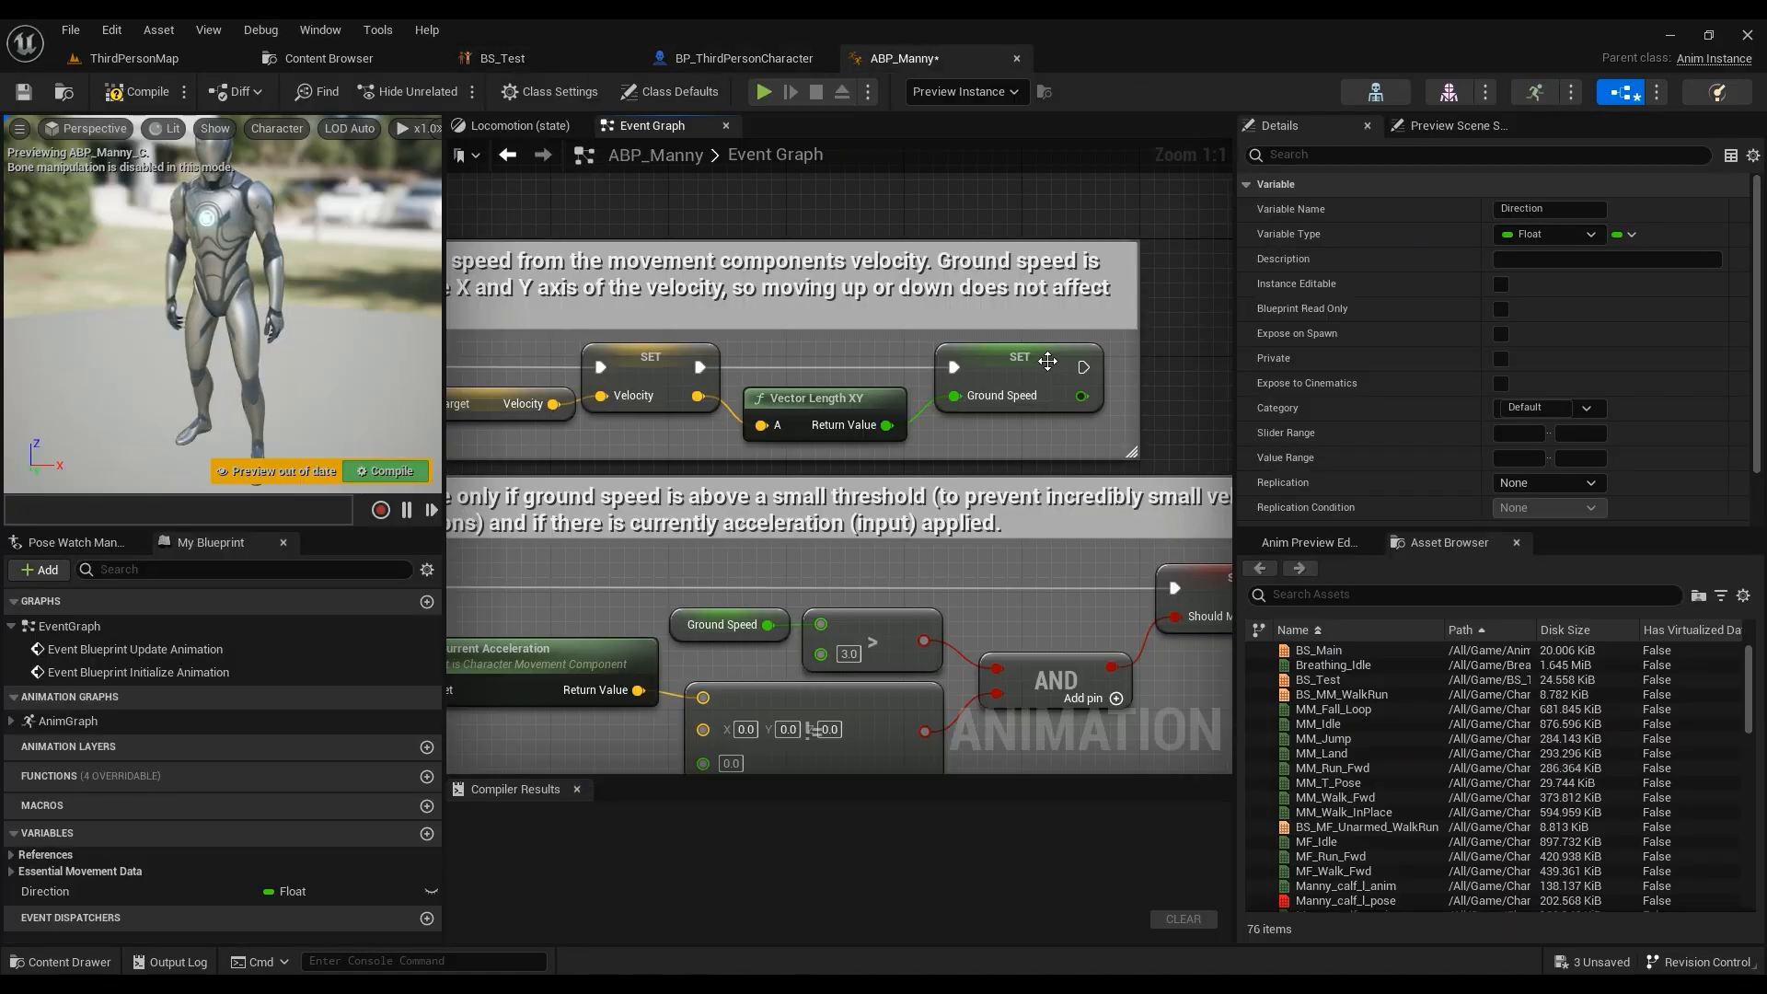
click(593, 69)
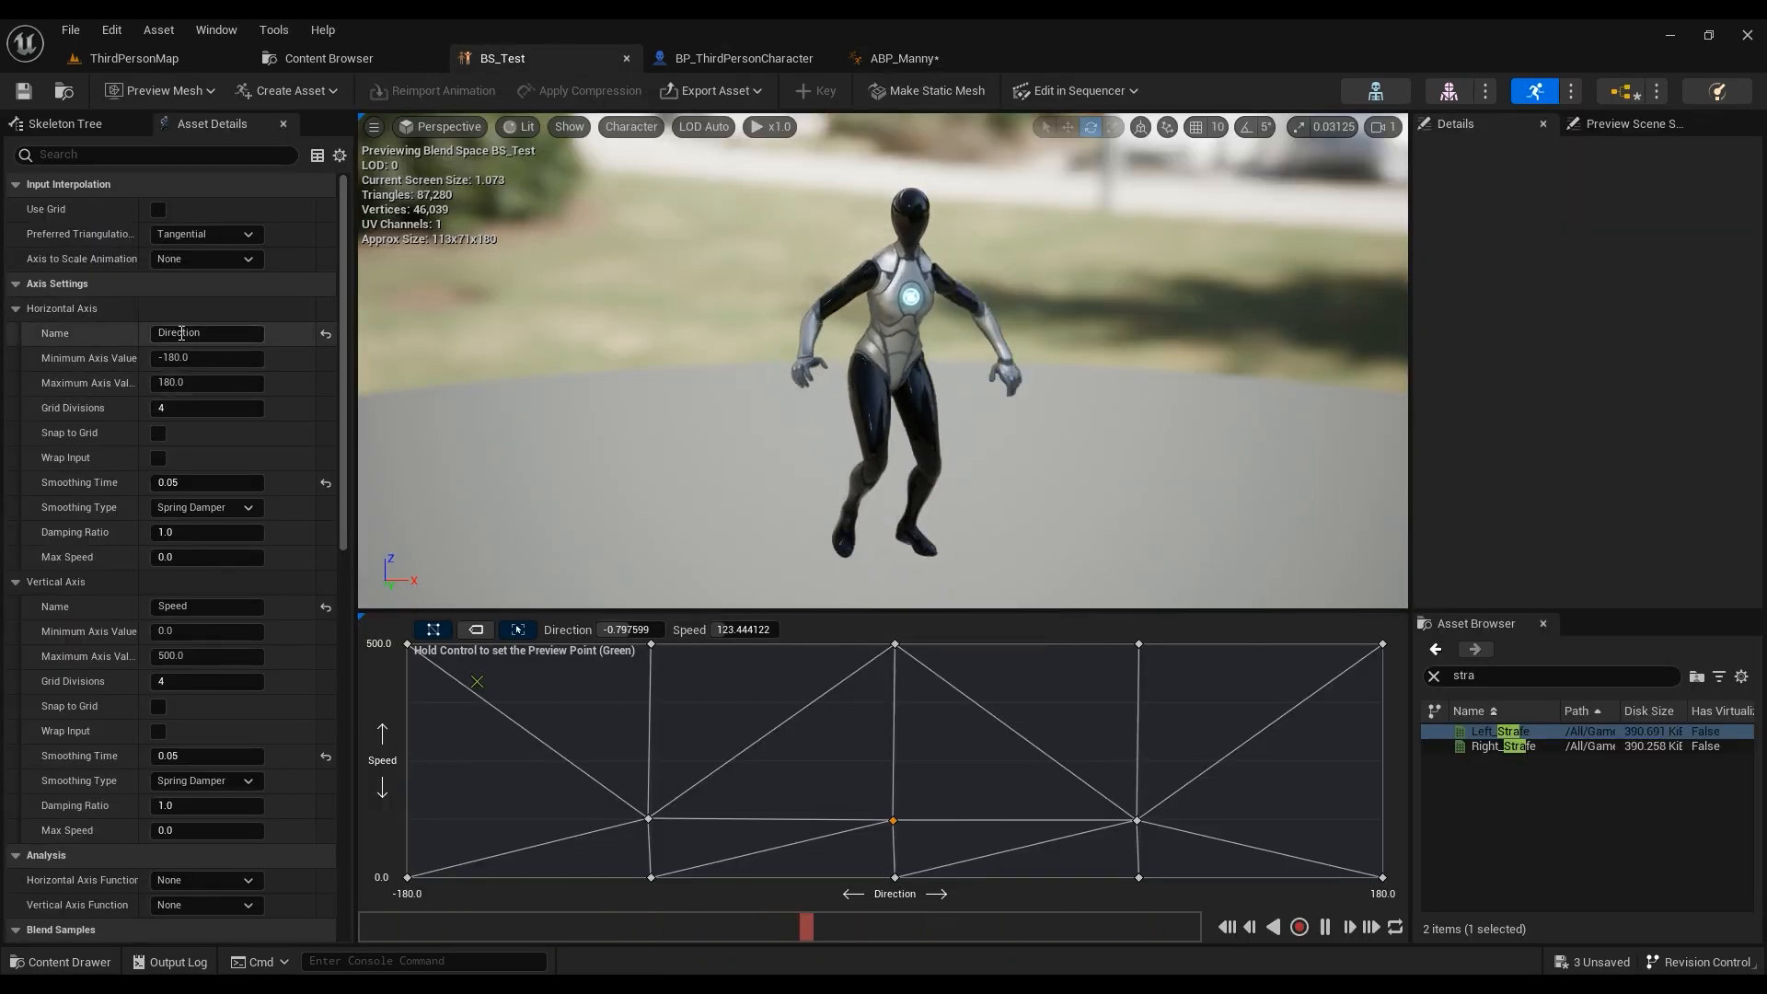
click(903, 58)
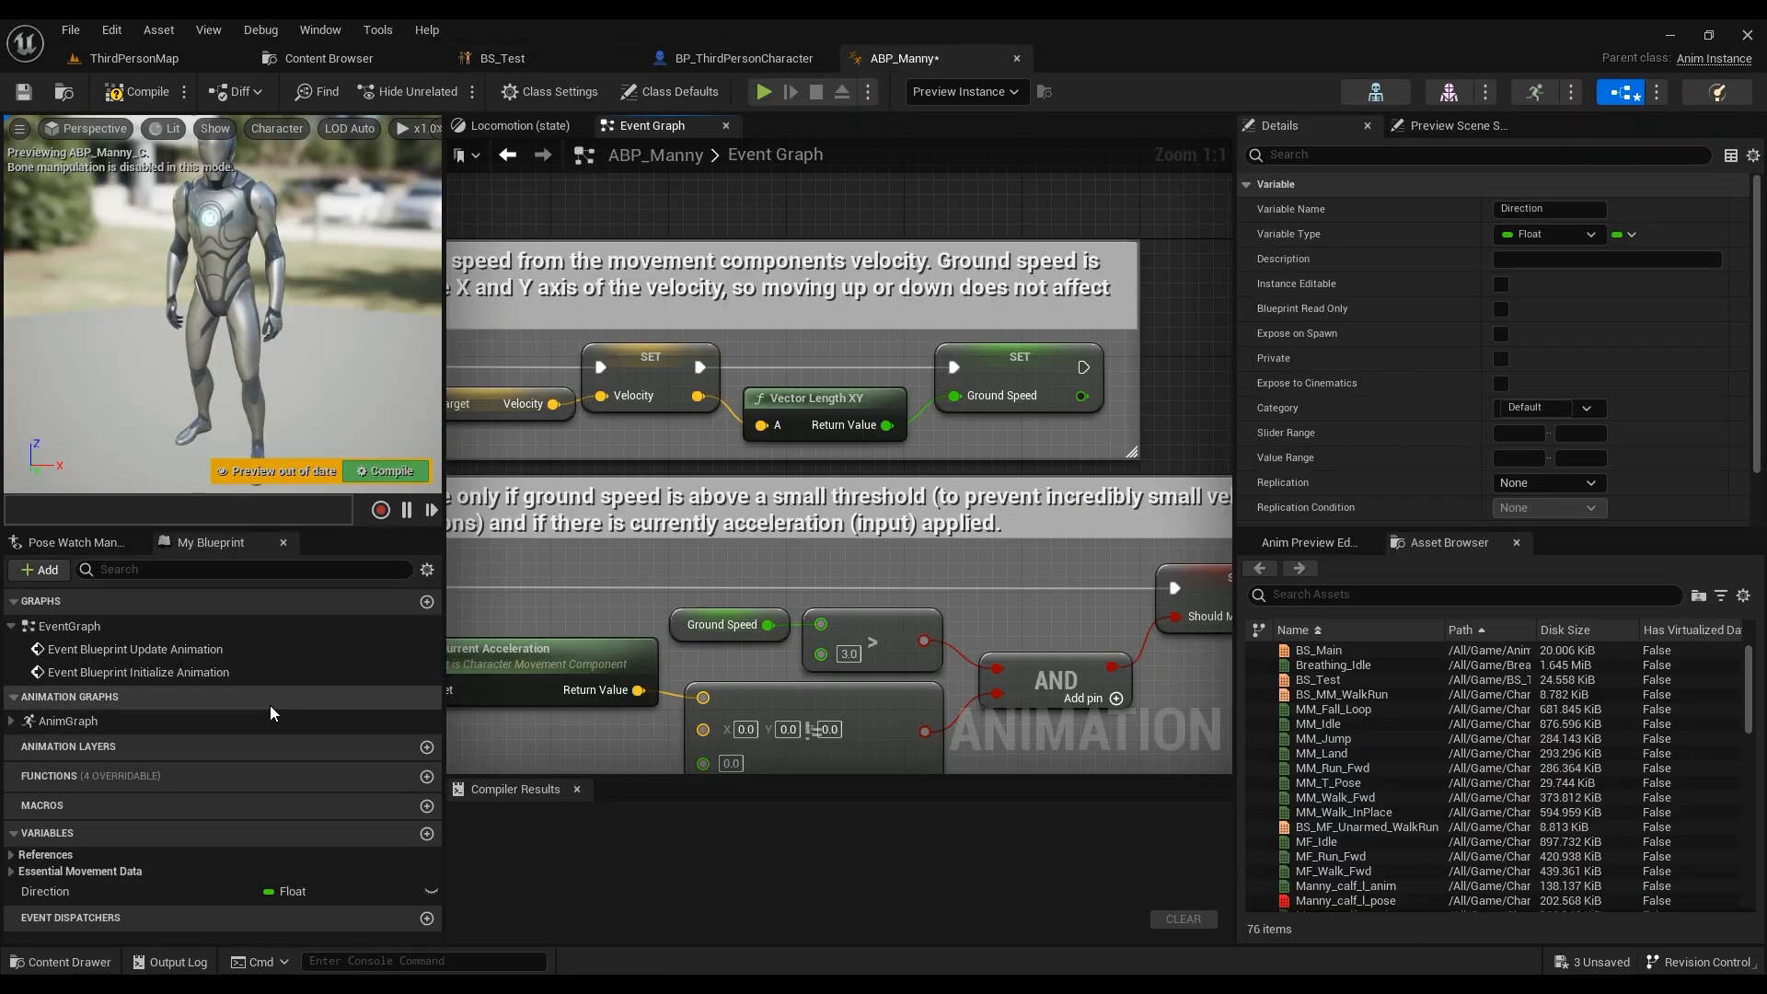
Step: Create a Float variable named Dir and delete it again
click(427, 832)
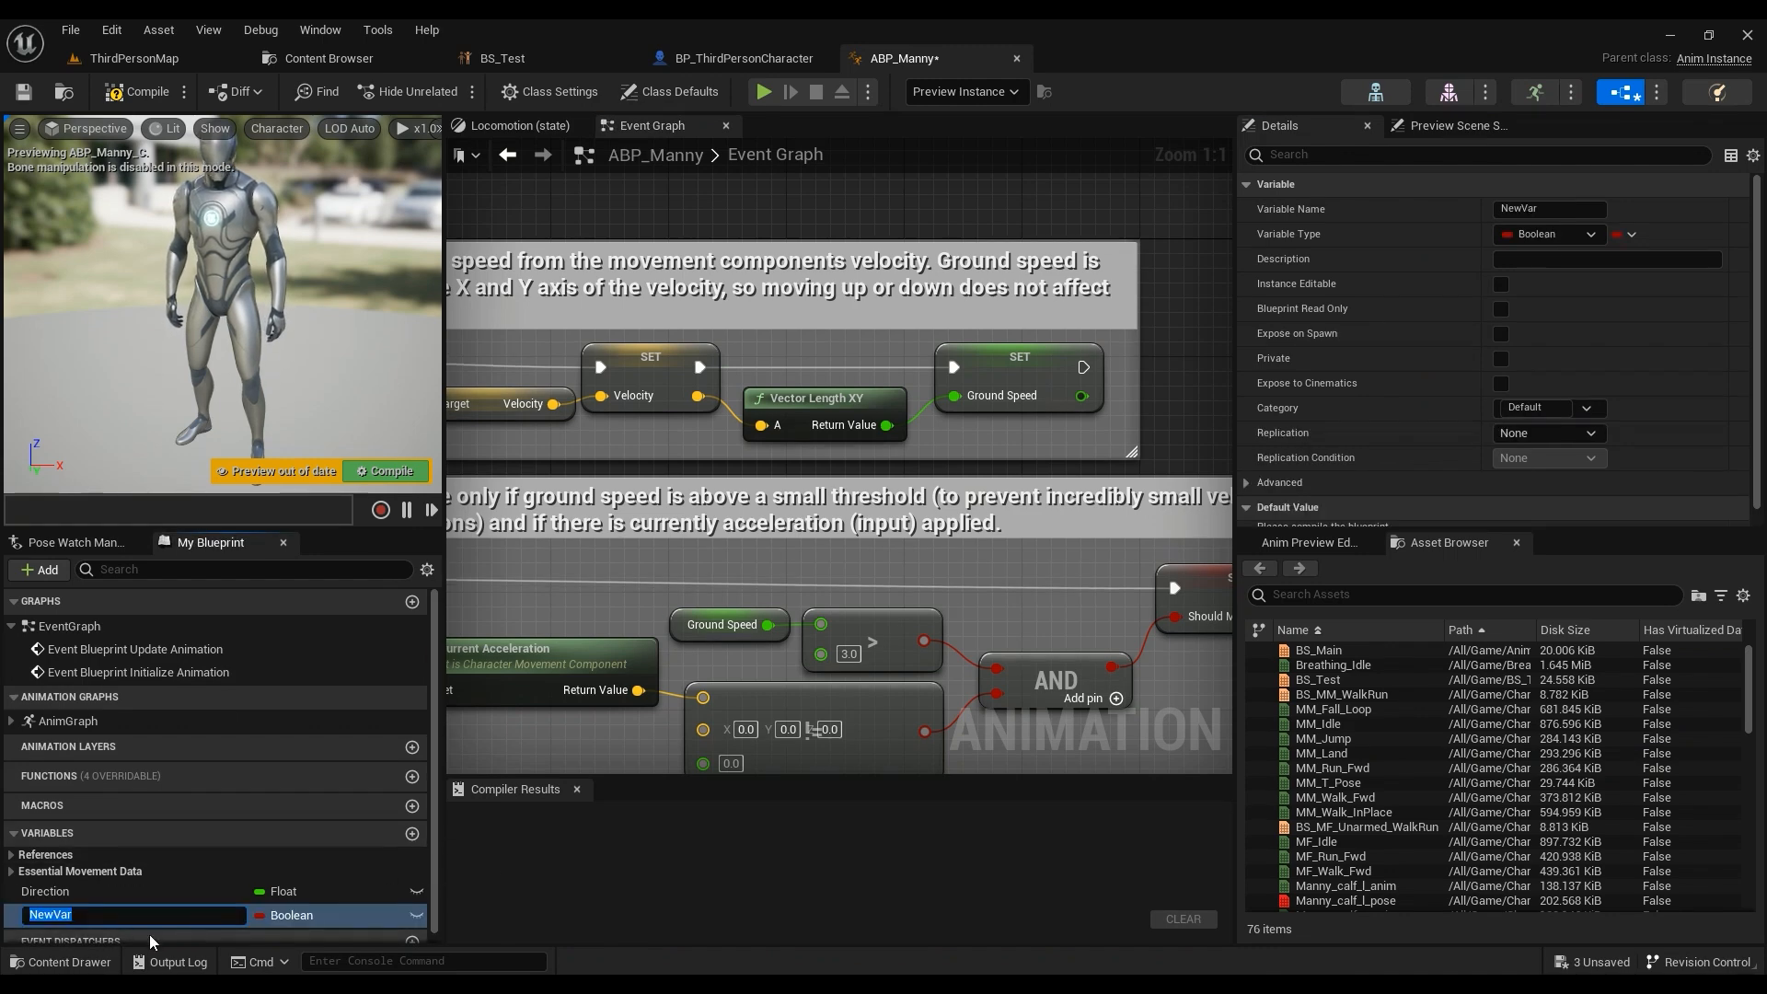
text(Dir)
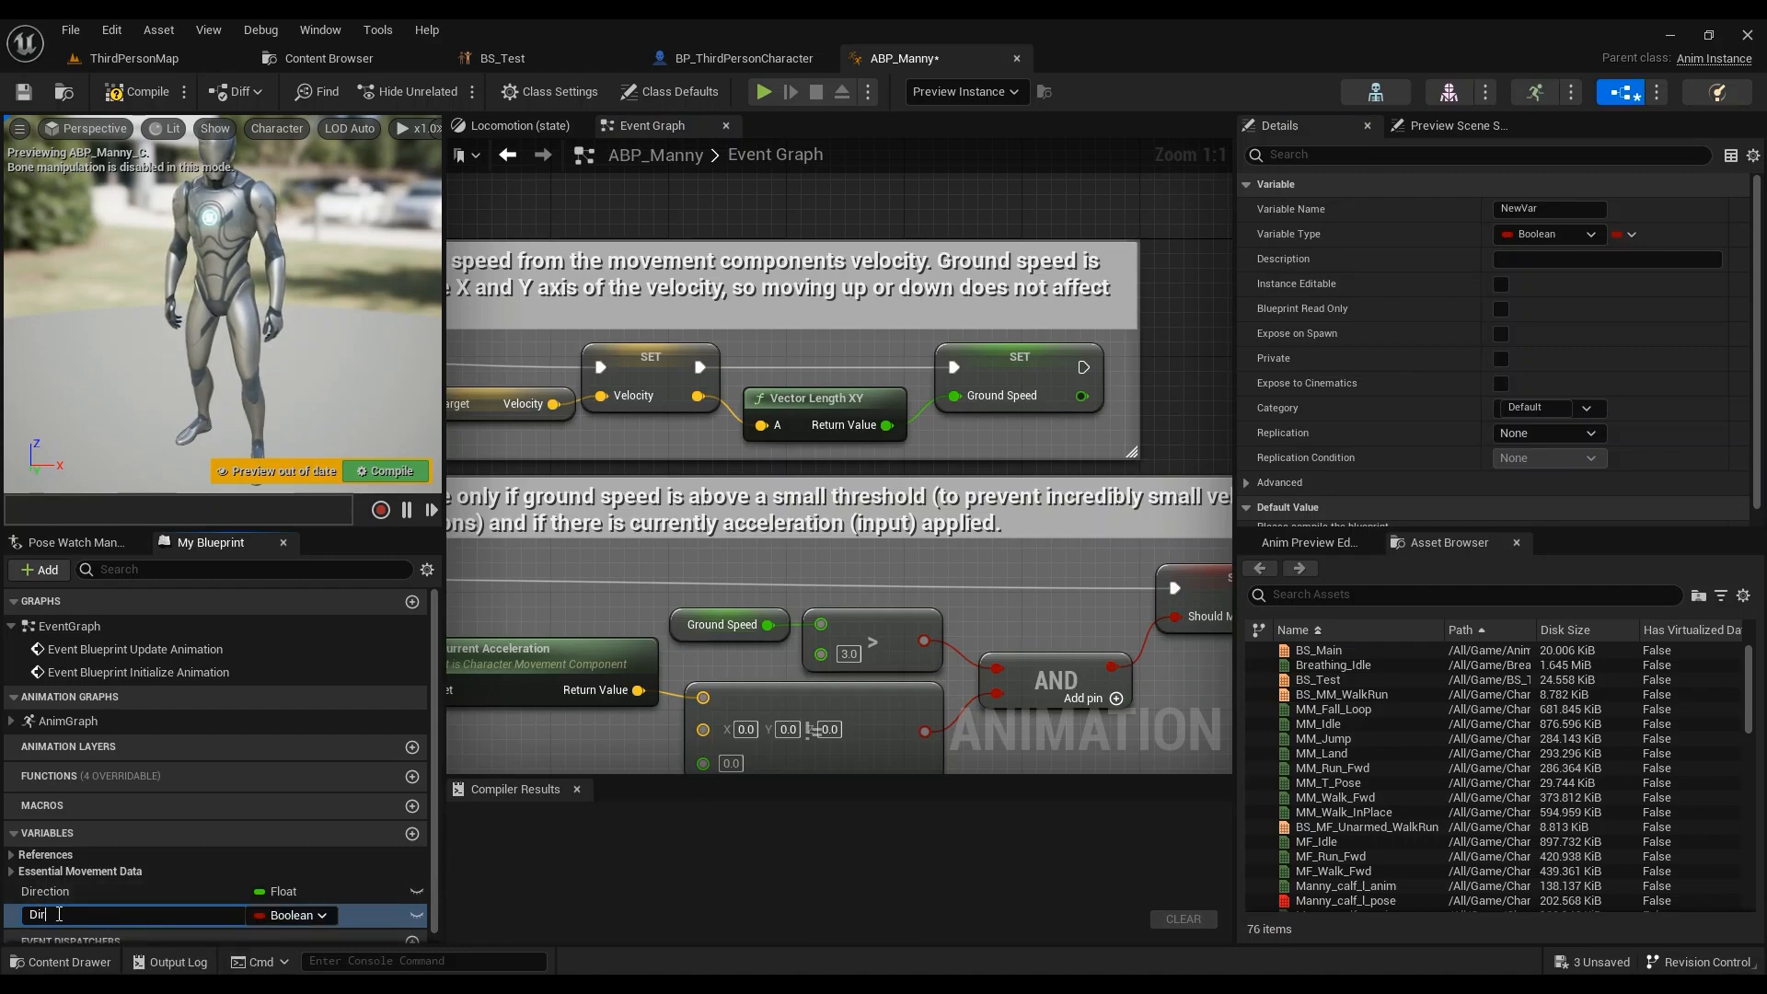
key(Return)
click(293, 915)
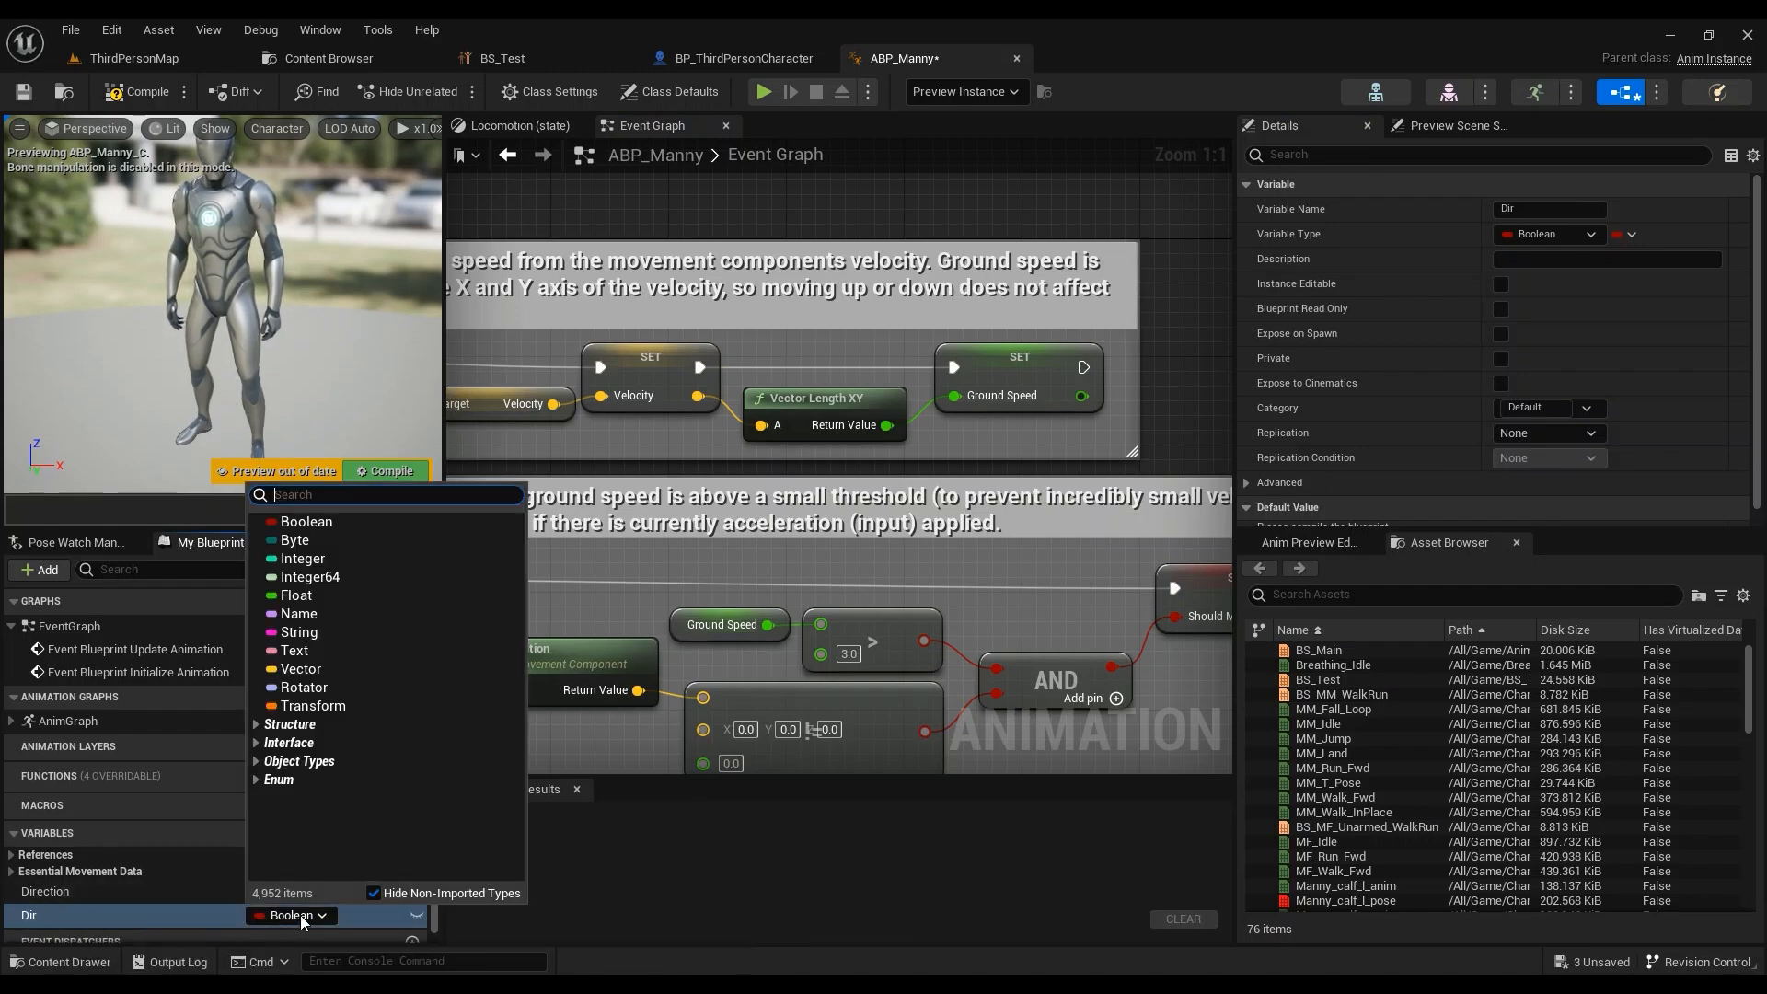
click(296, 595)
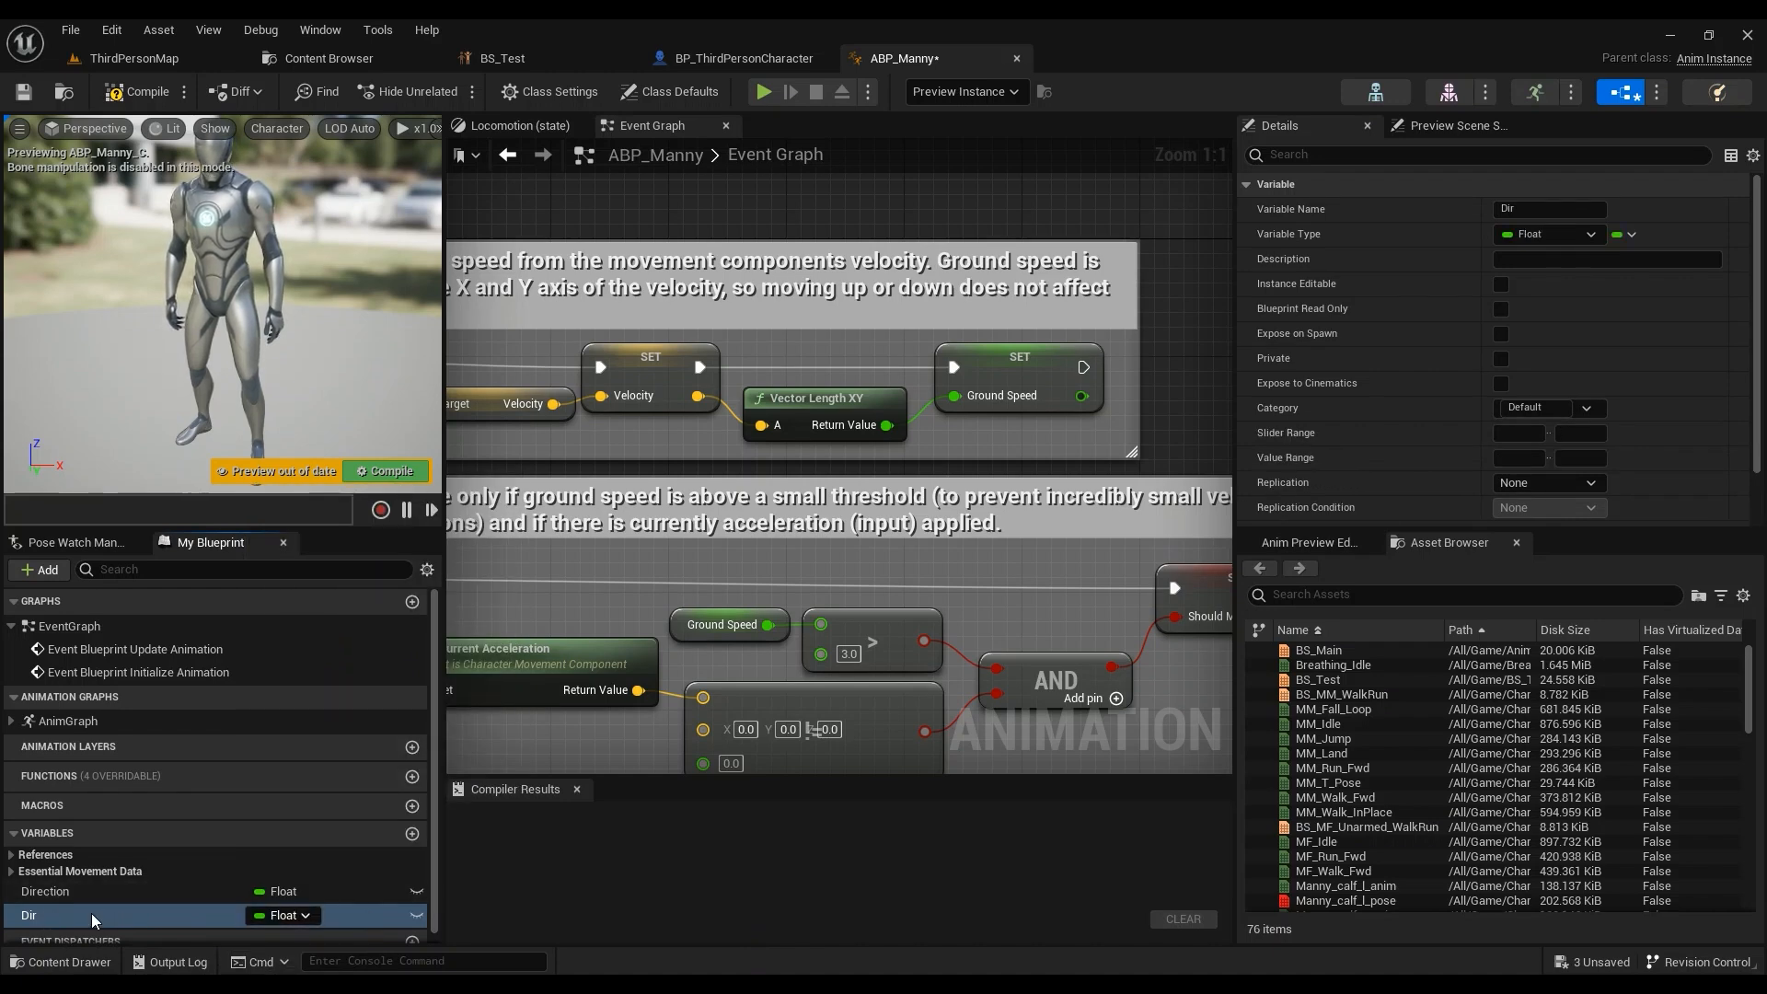
key(Delete)
Step: Select the Direction variable and compile the animation blueprint
click(64, 891)
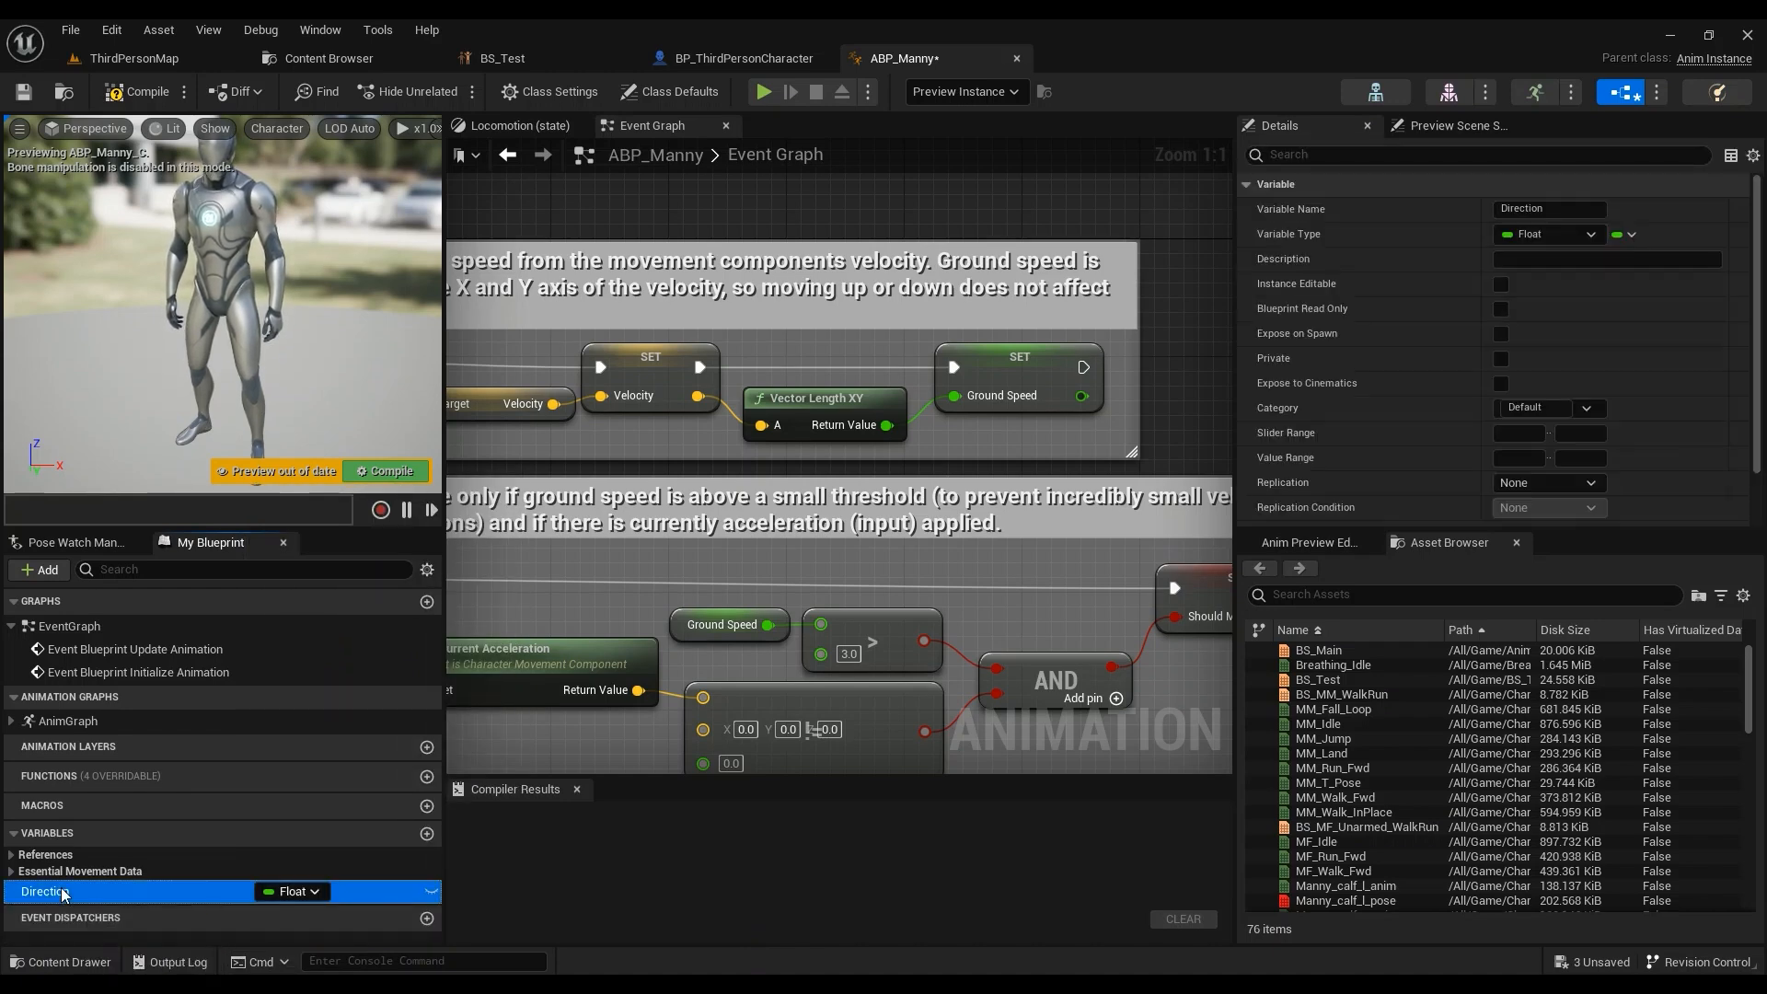
click(137, 93)
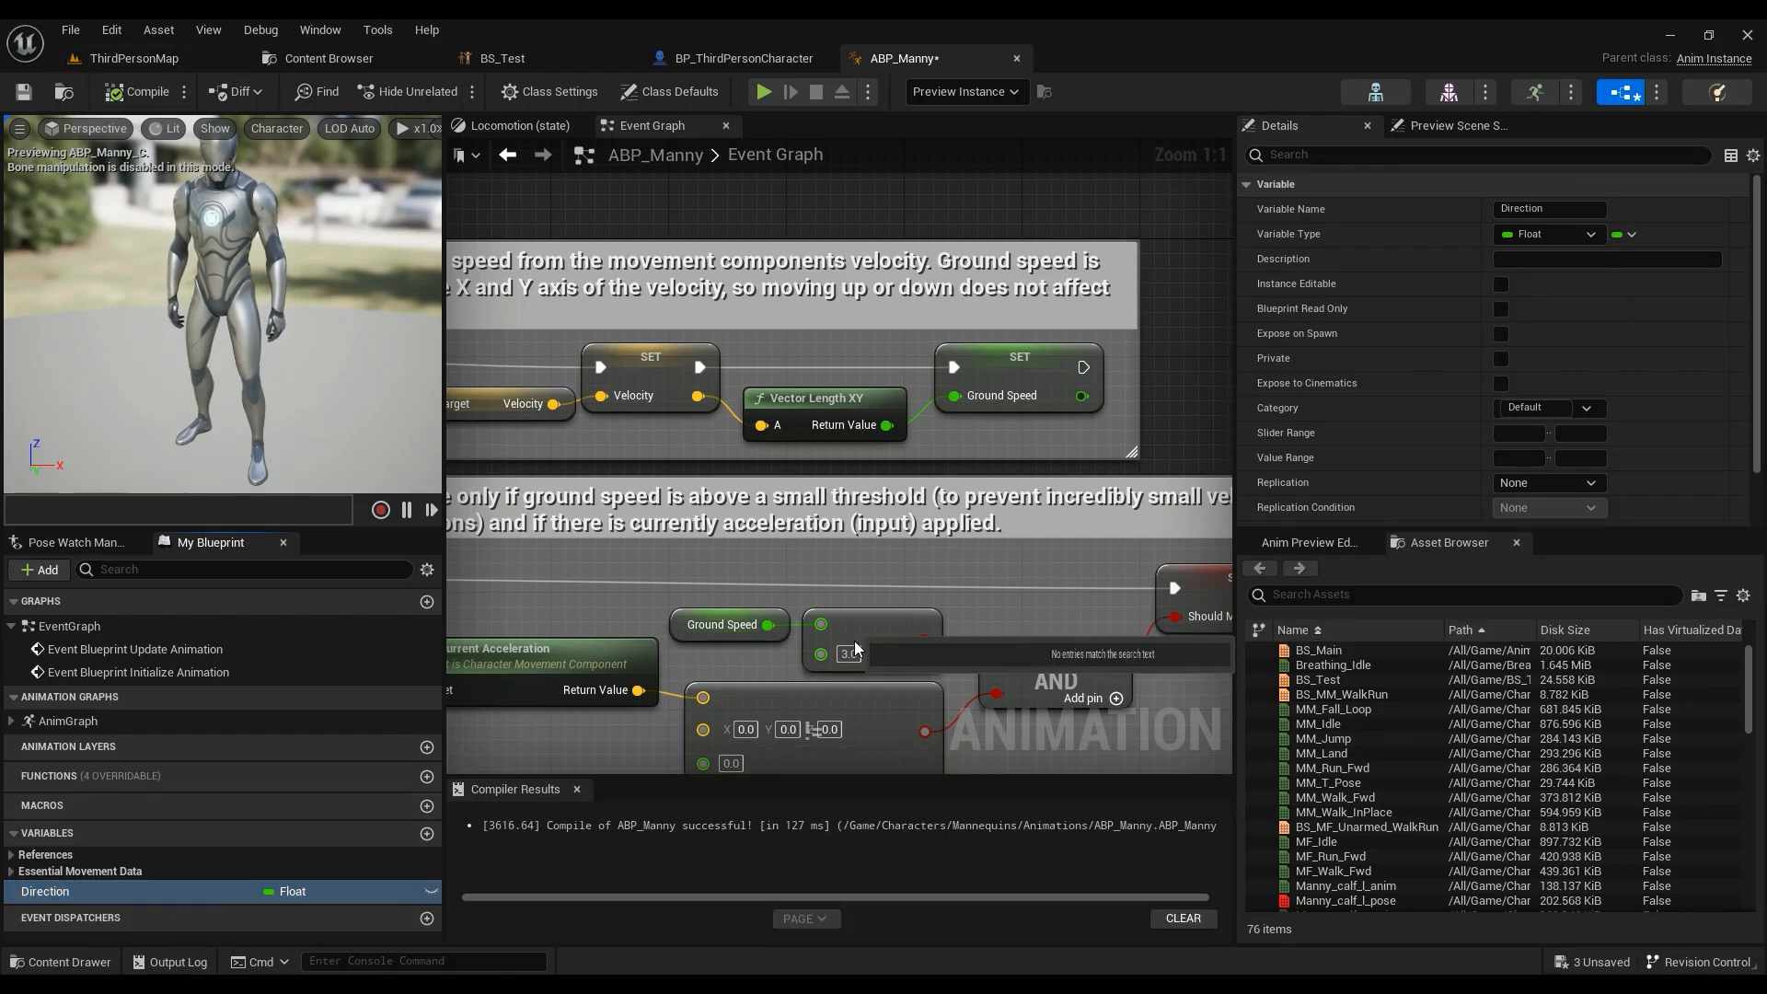
Step: Add a Get Actor Rotation node fed by the Character output of the Set Character node
scroll(1083, 600, down, 4)
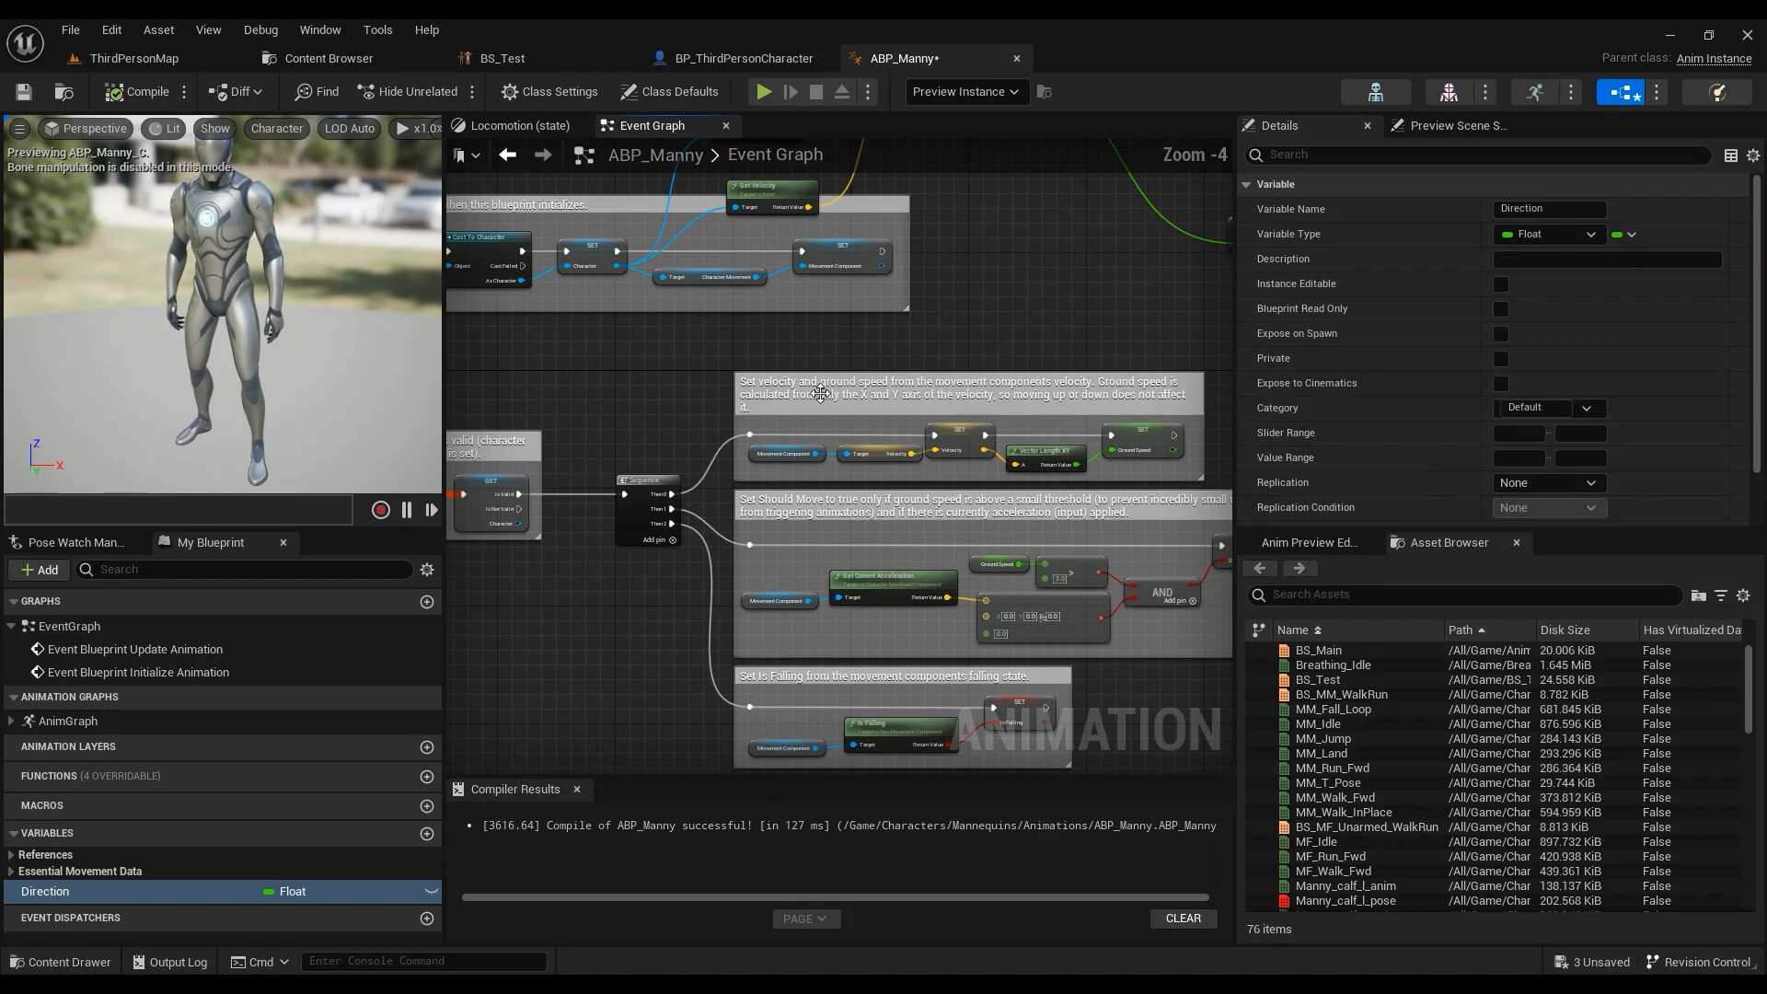
right_drag(1133, 477, 1227, 712)
scroll(740, 514, up, 4)
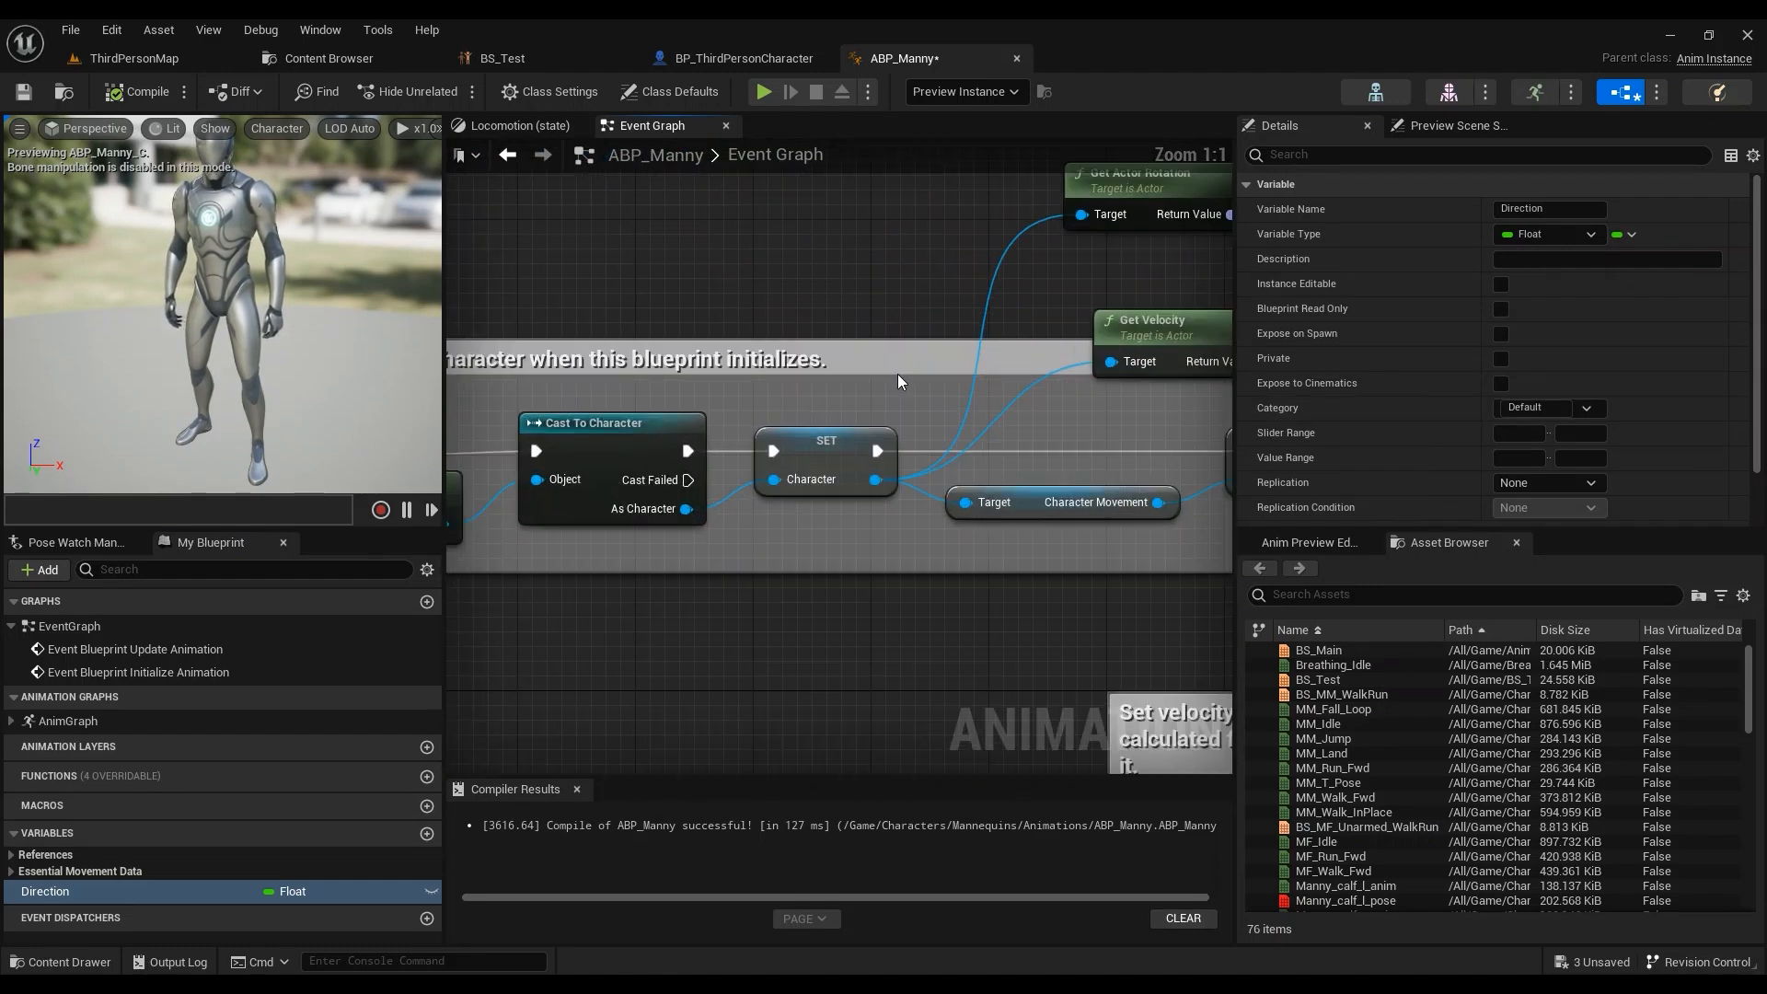
right_drag(621, 443, 908, 407)
right_drag(781, 512, 457, 605)
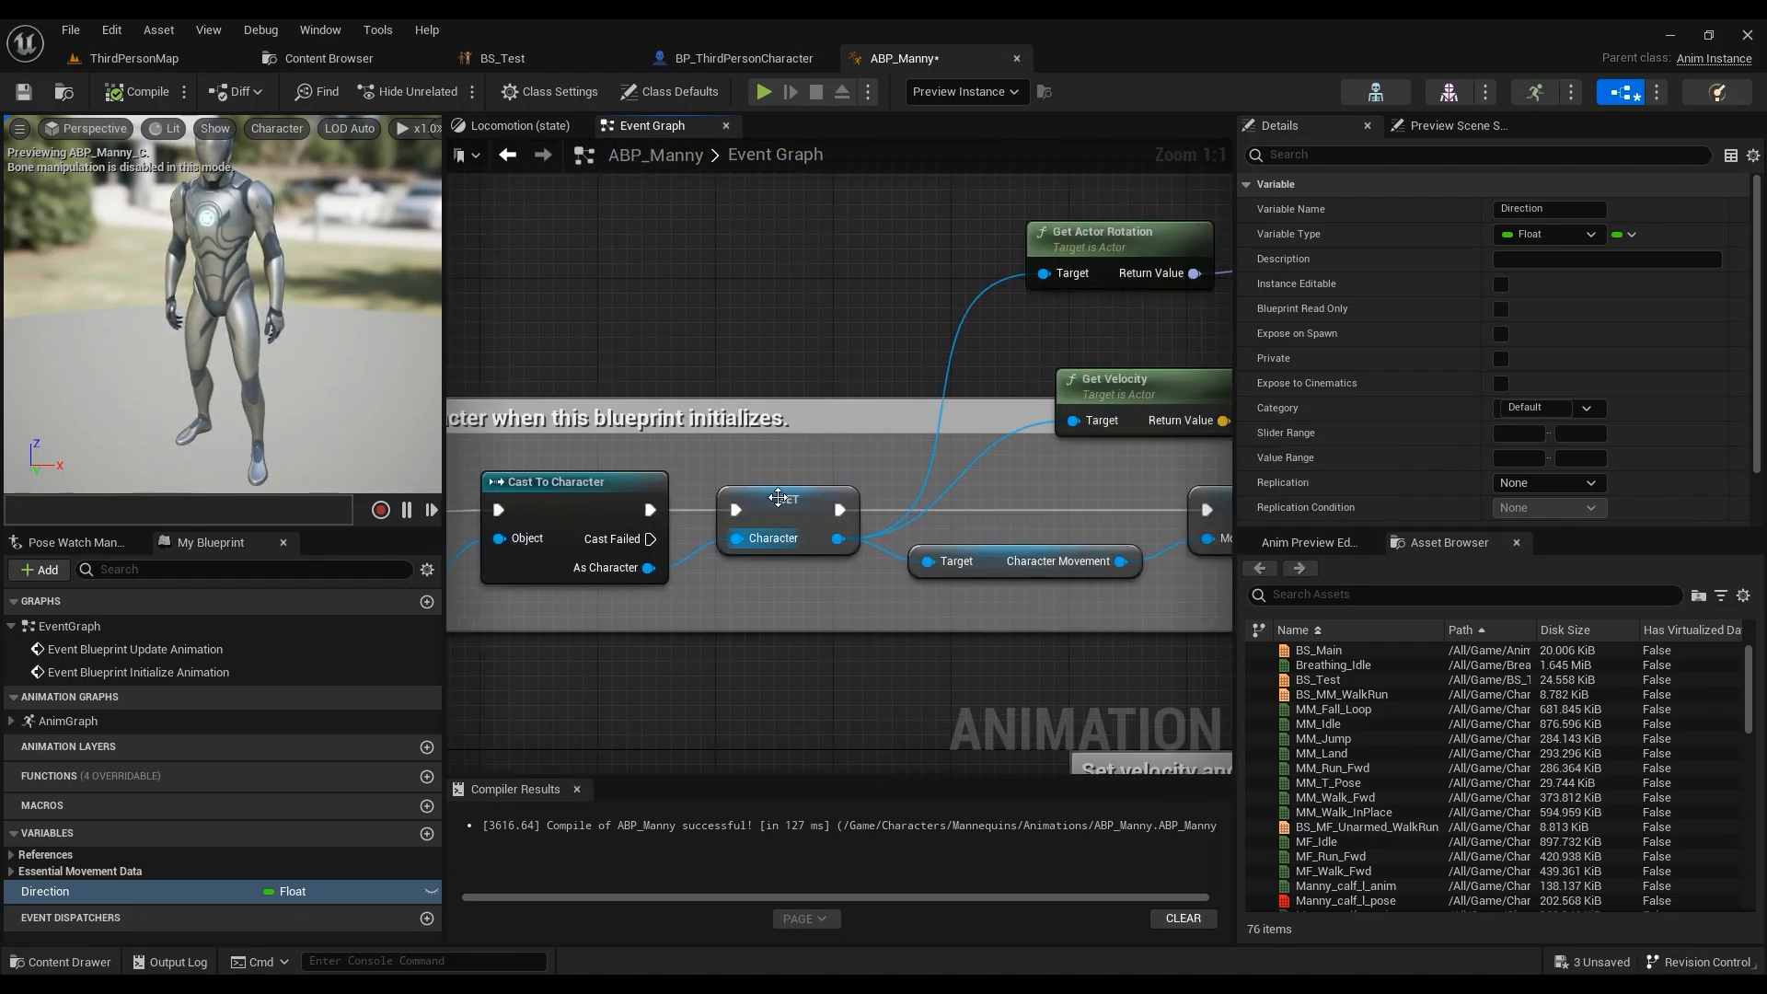
right_drag(841, 562, 736, 598)
drag(735, 598, 781, 394)
text(get actpr)
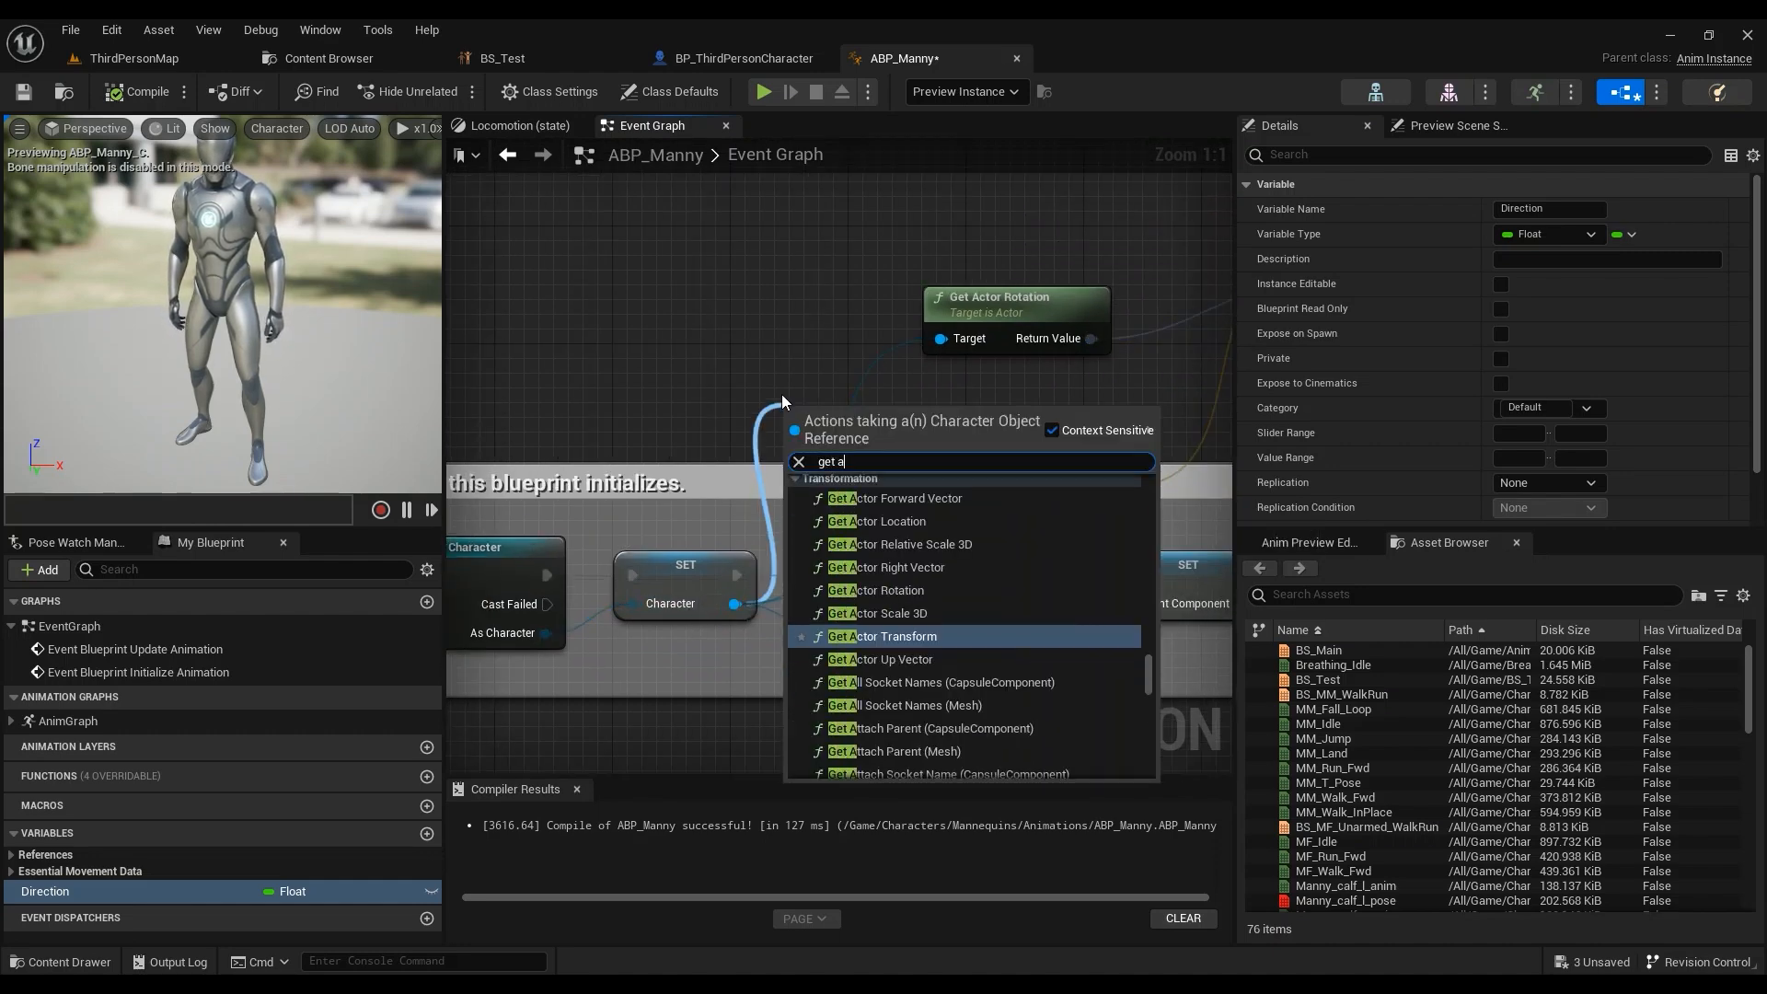
key(BackSpace)
key(BackSpace)
text(or rot)
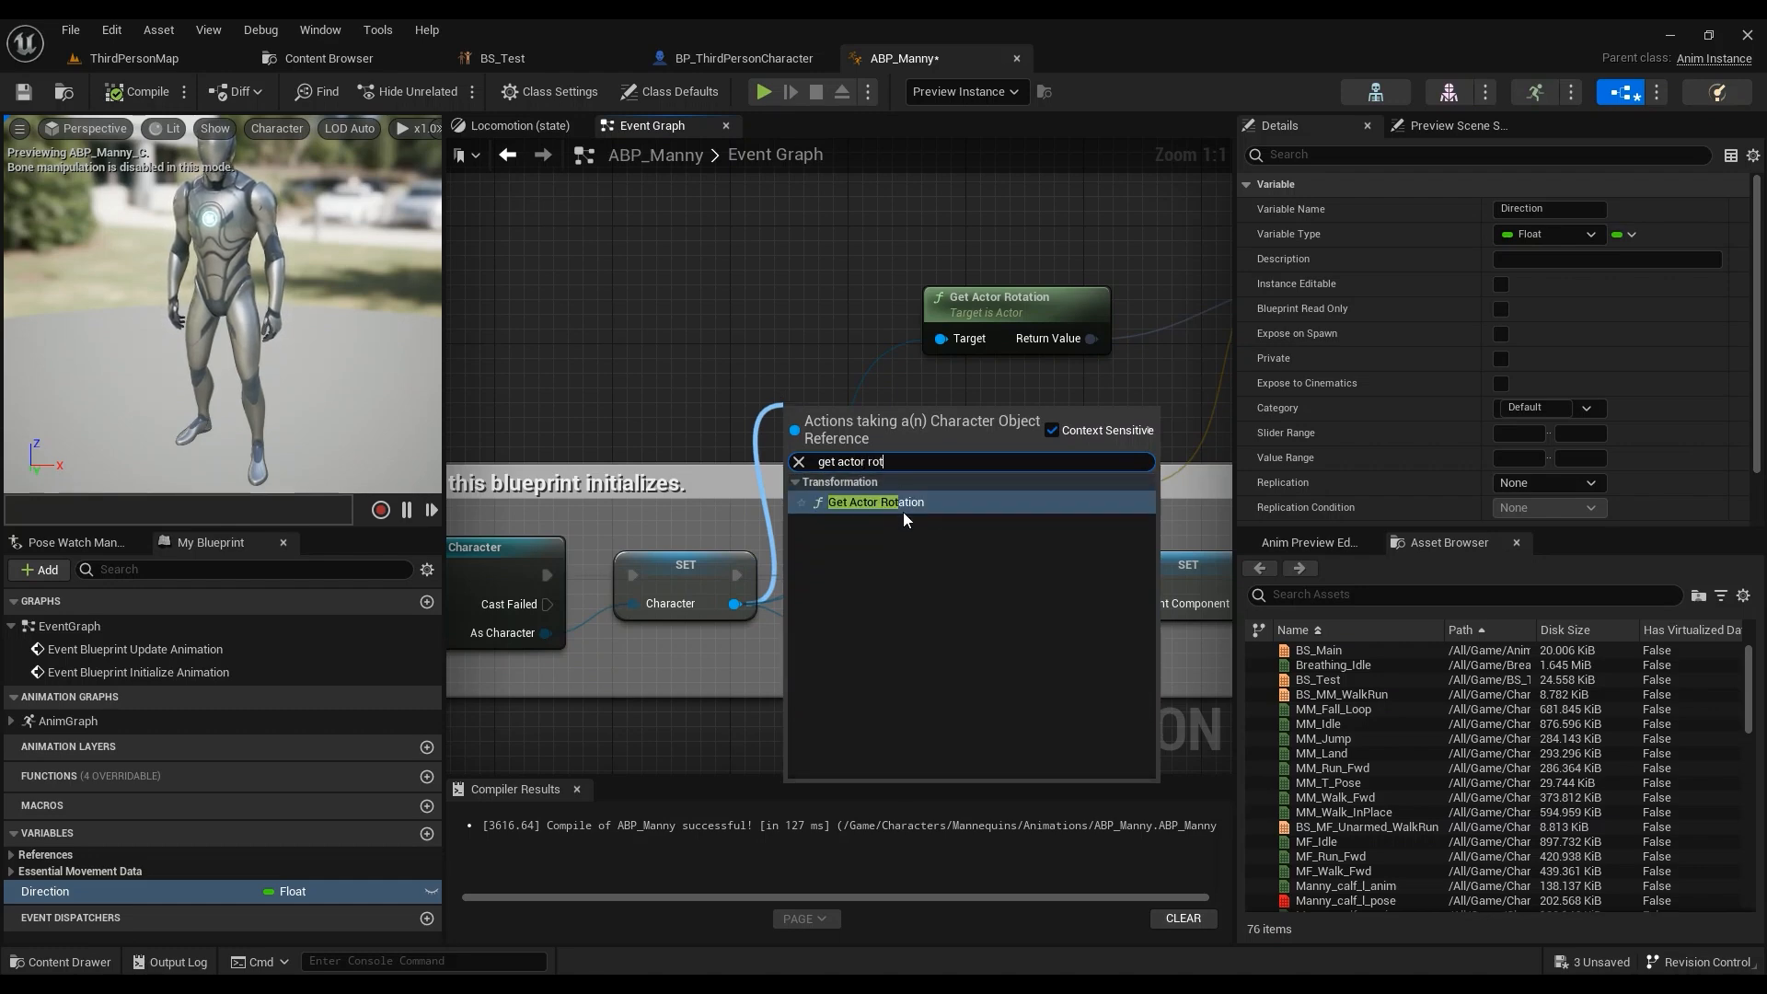
click(926, 505)
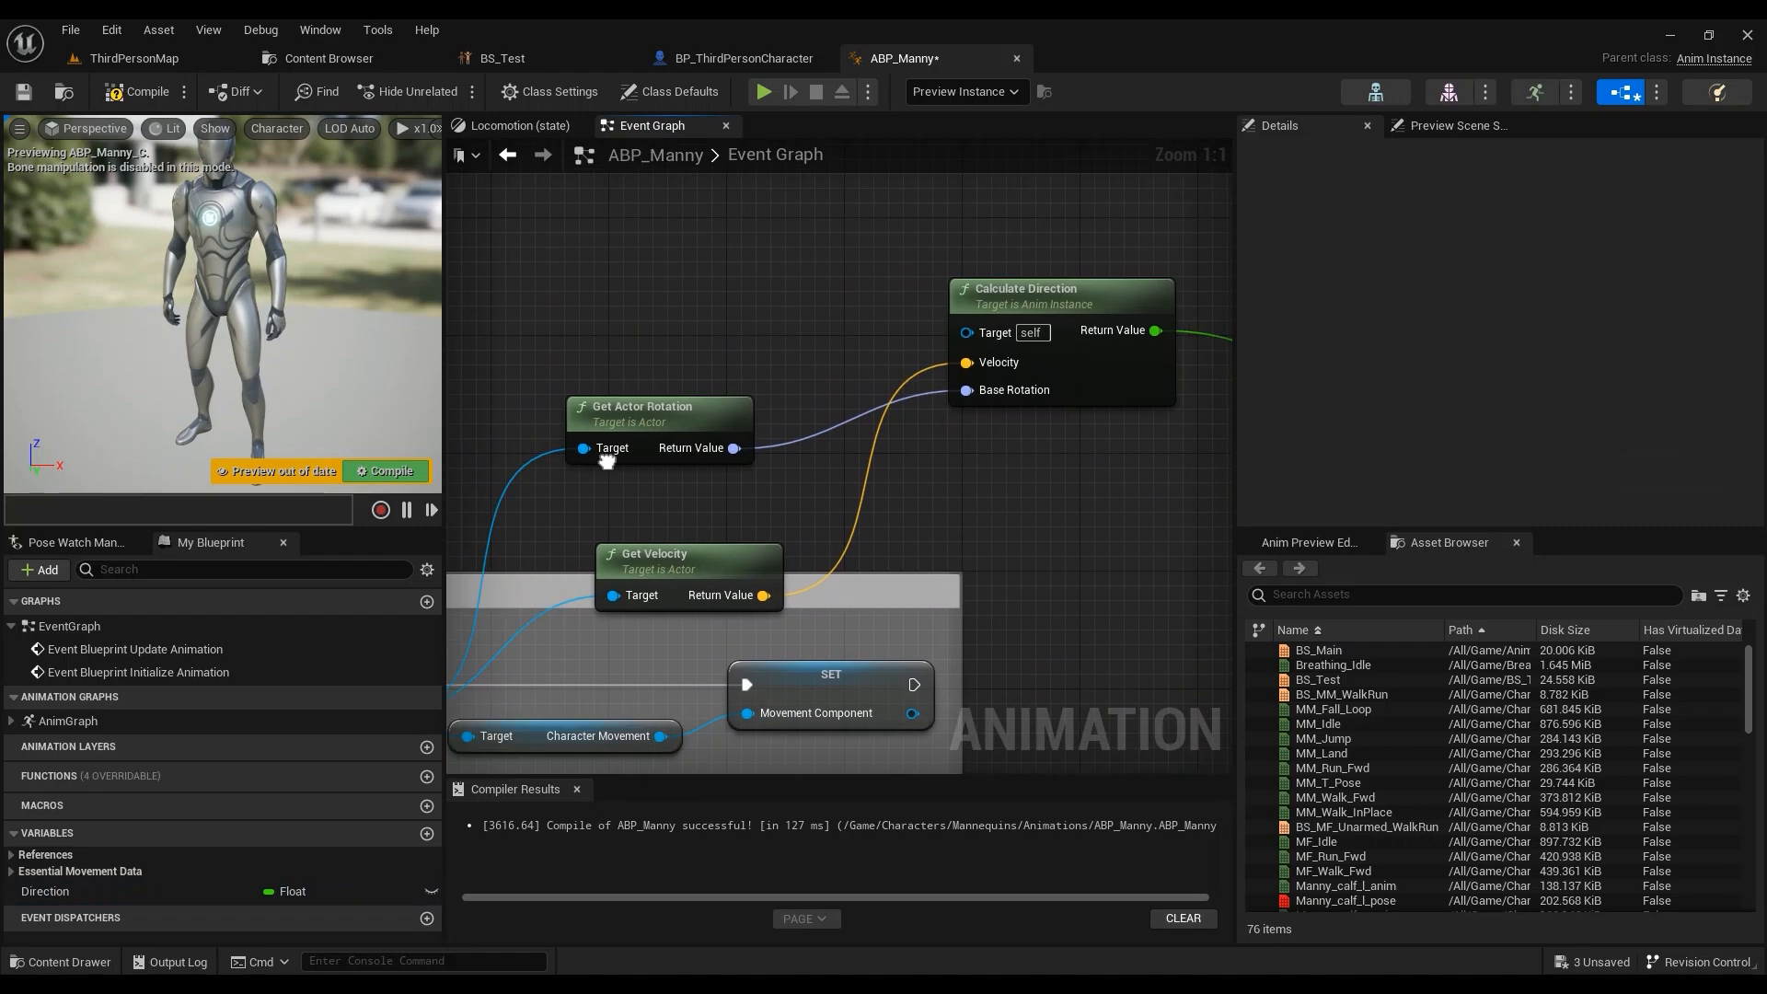
Step: Add a Get Velocity node from the Set Character node's output and place it beneath the new Get Actor Rotation node
right_drag(607, 461, 703, 491)
right_drag(740, 546, 849, 433)
drag(583, 632, 634, 490)
text(get vel)
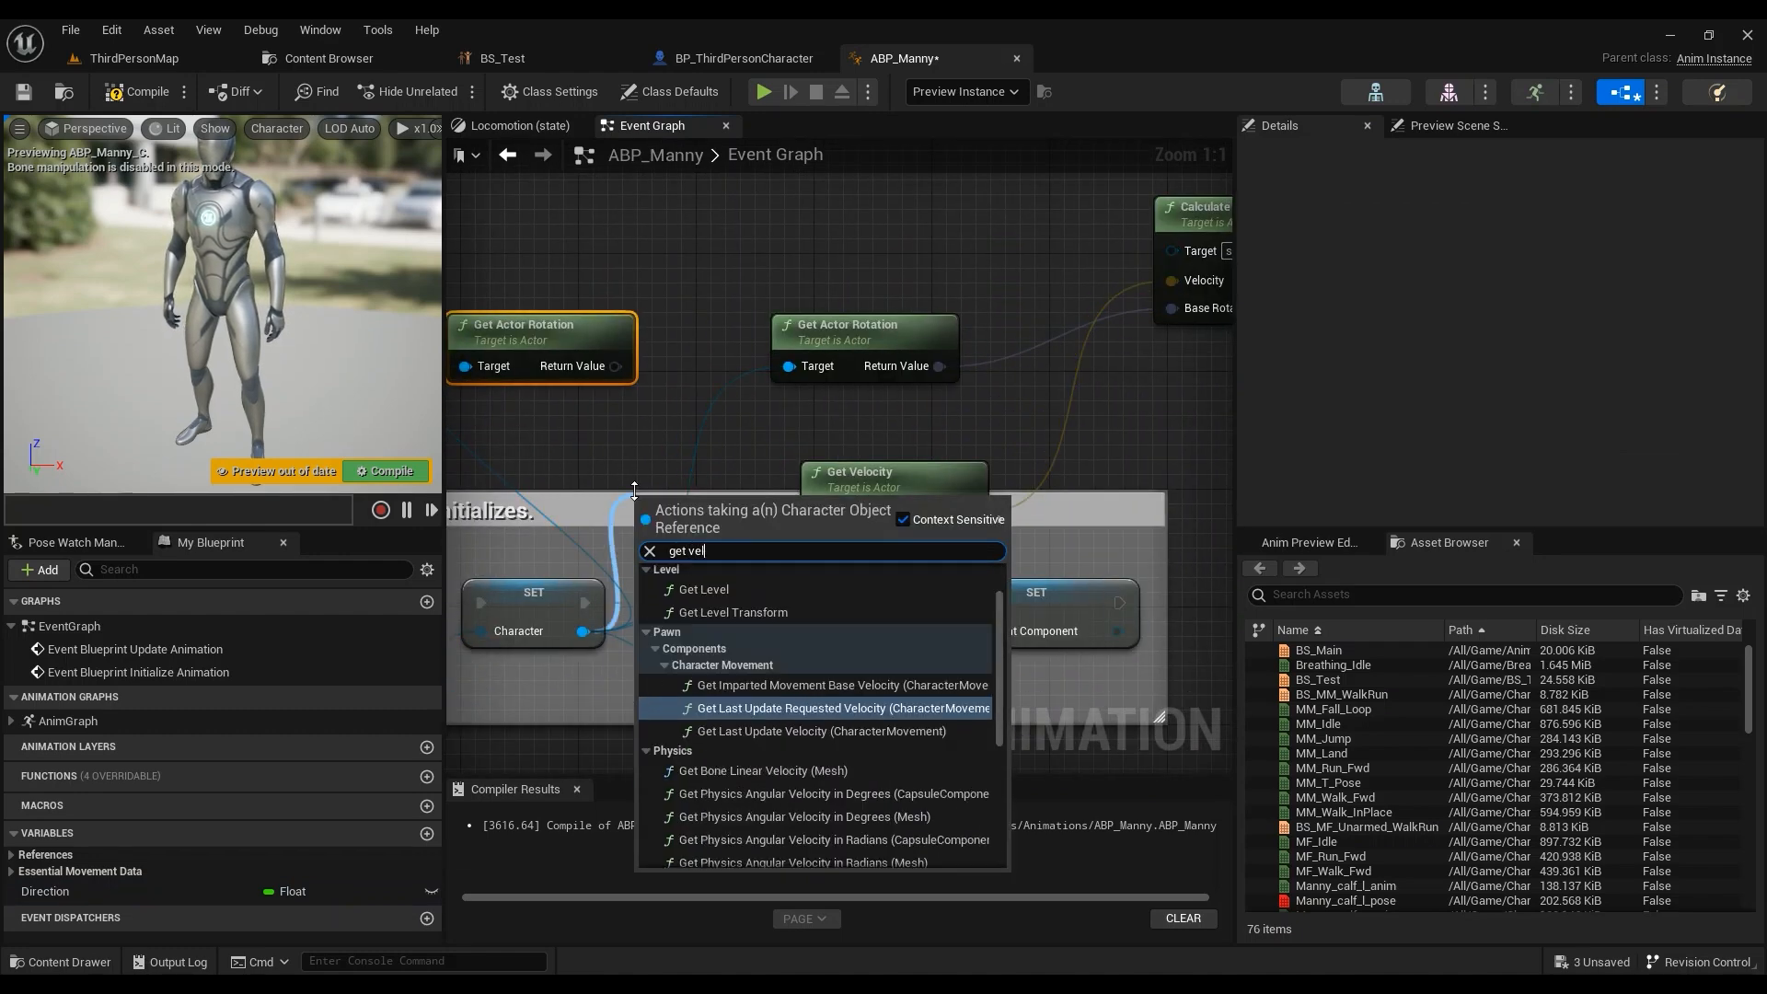
text(oc)
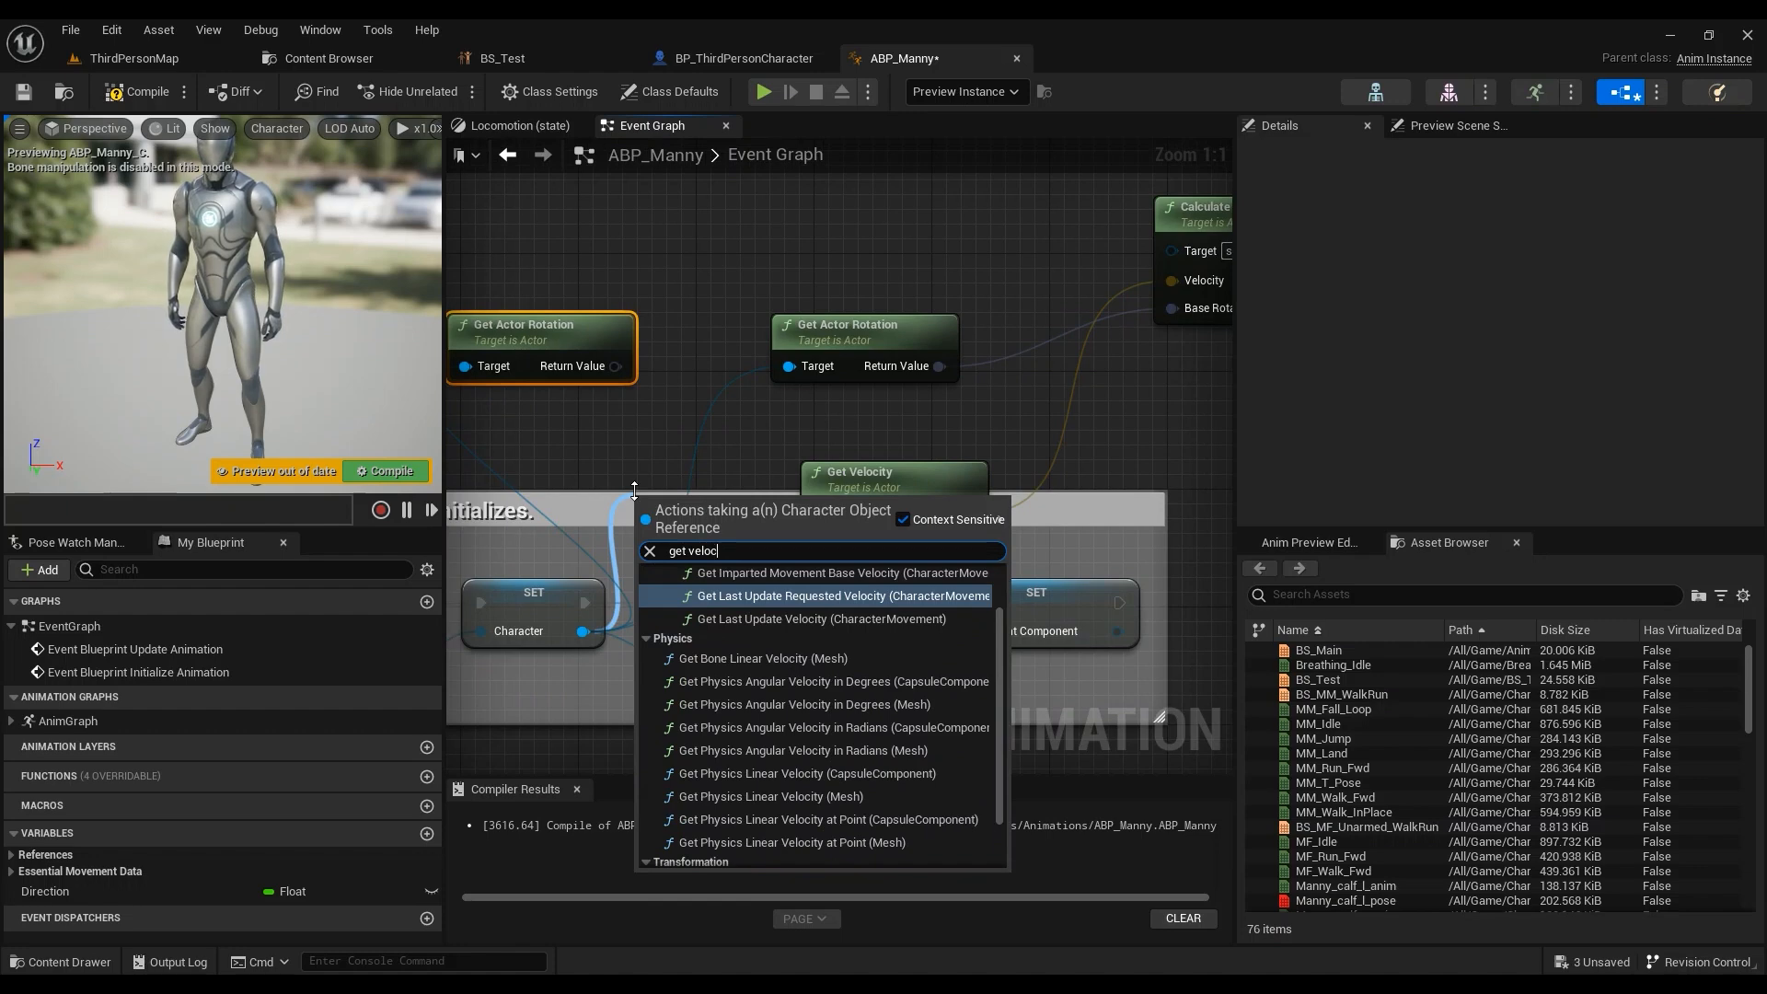
scroll(1000, 709, down, 5)
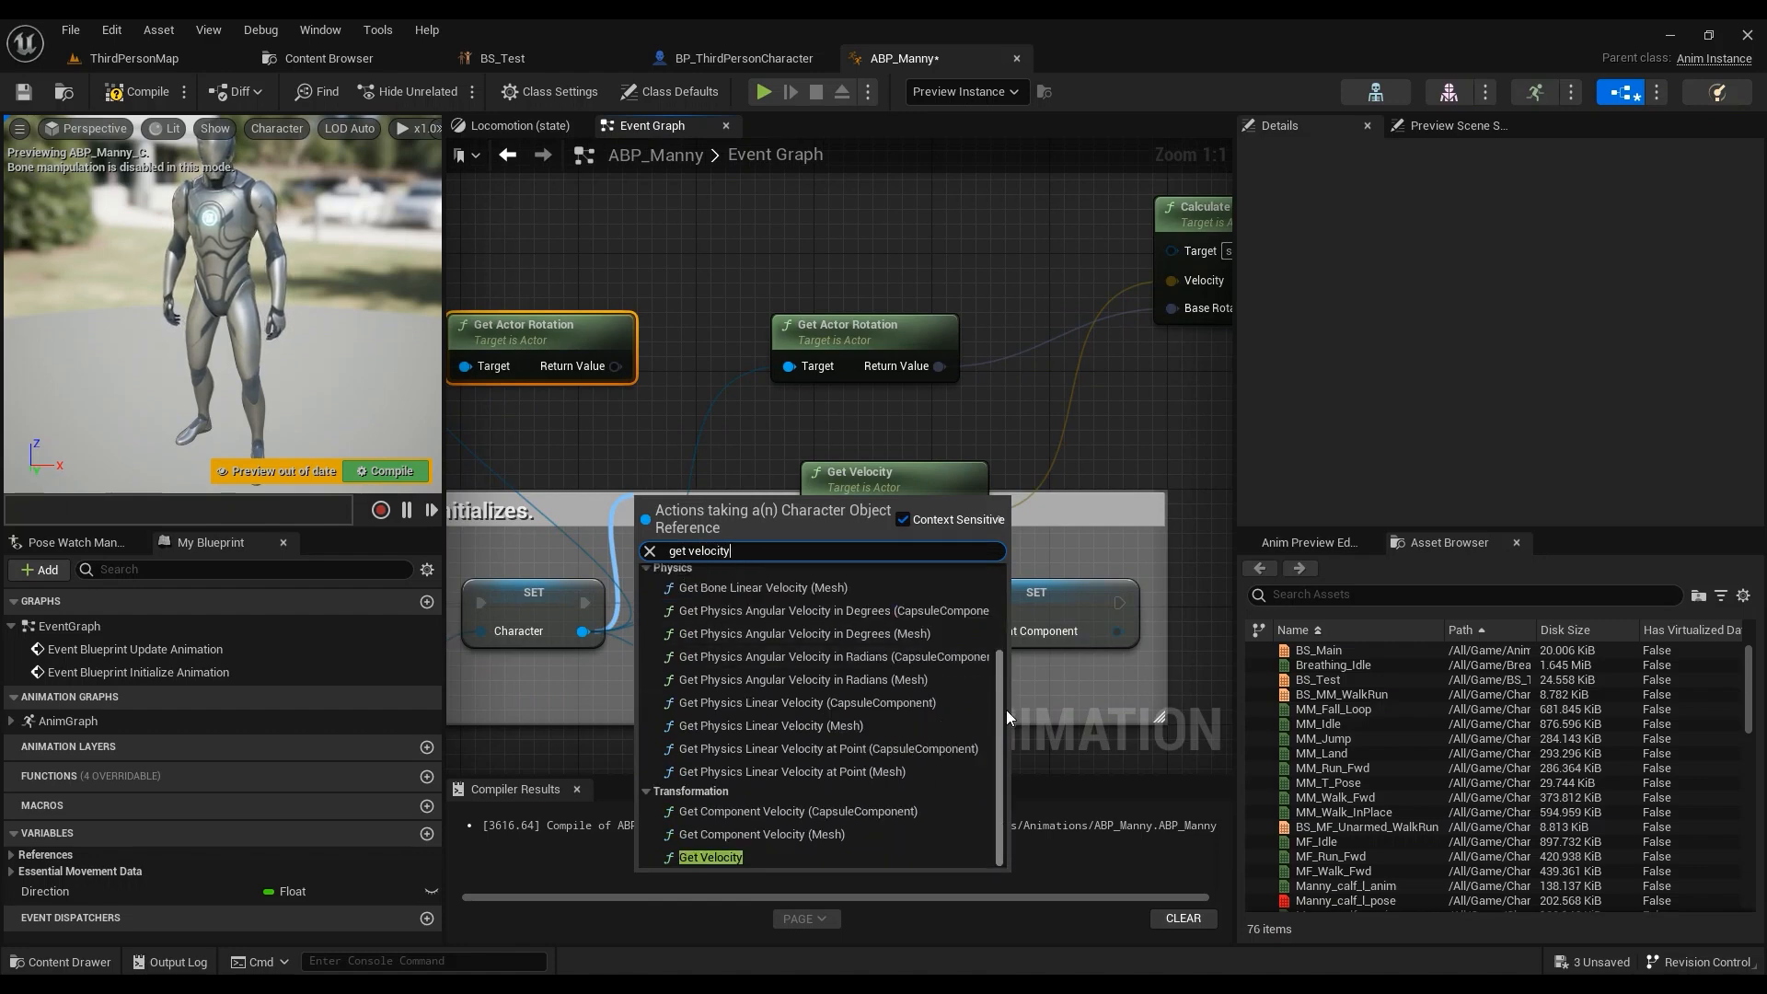
click(725, 856)
drag(710, 504, 534, 415)
right_drag(638, 442, 685, 493)
drag(663, 506, 716, 473)
text(calcu)
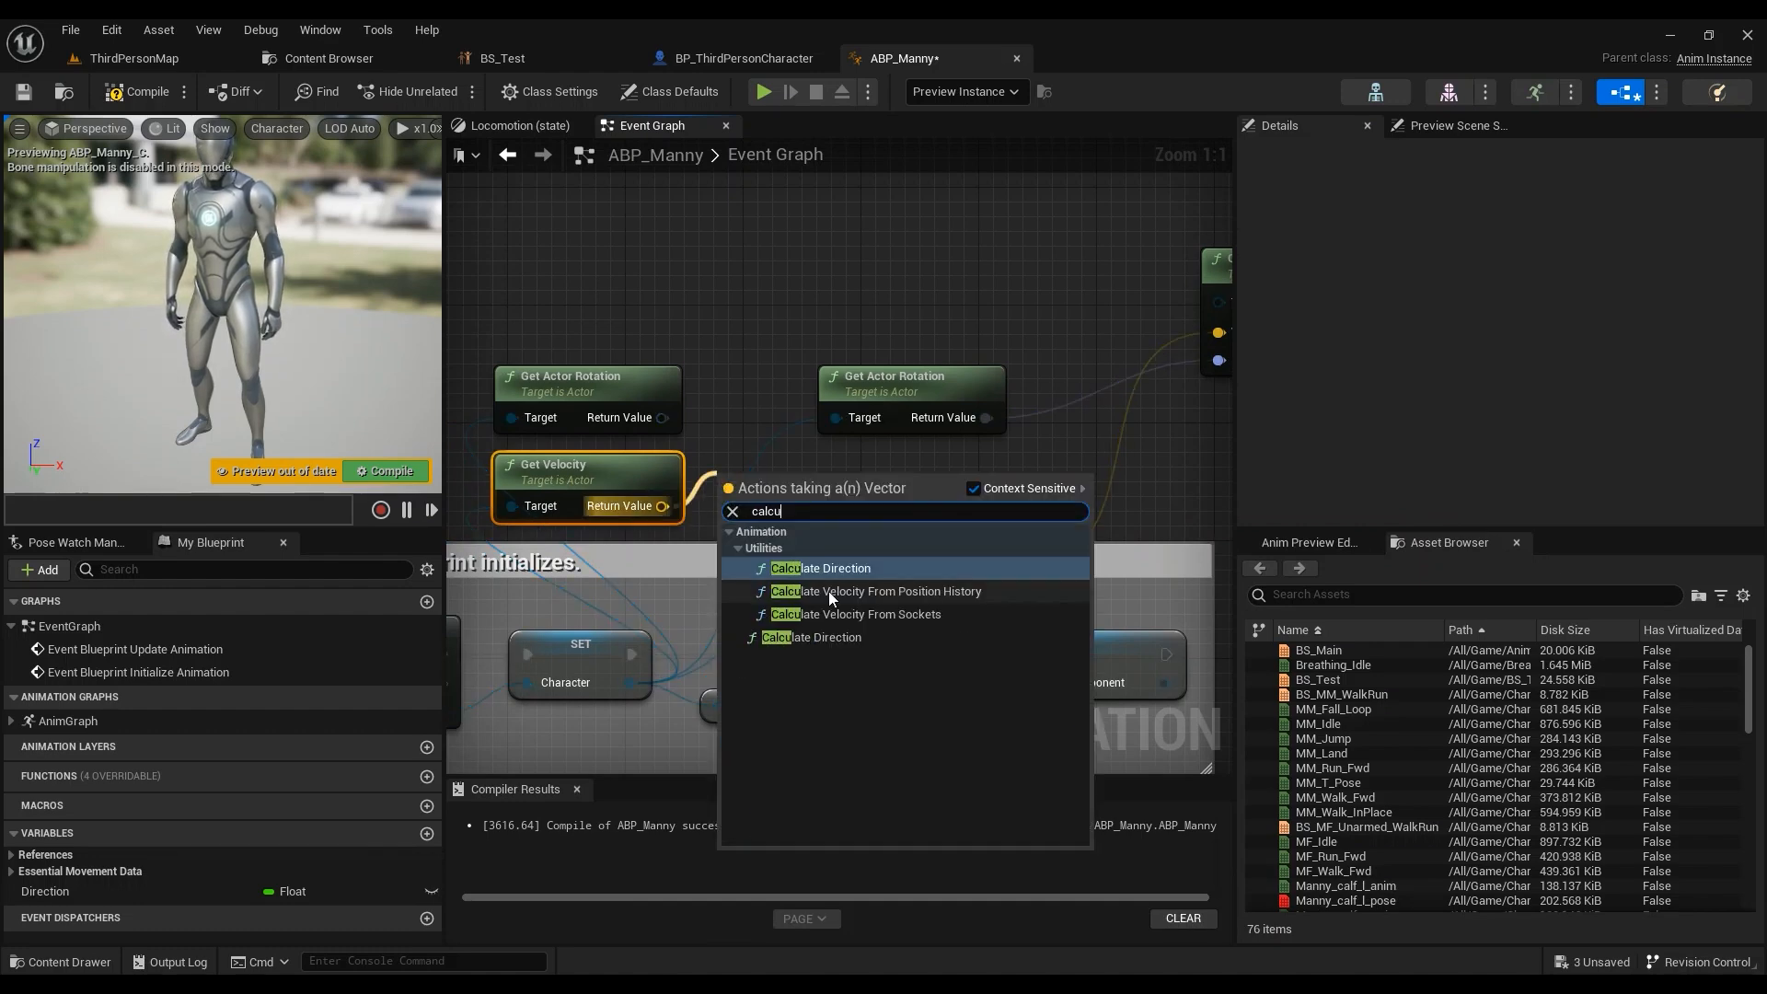
click(847, 566)
key(Delete)
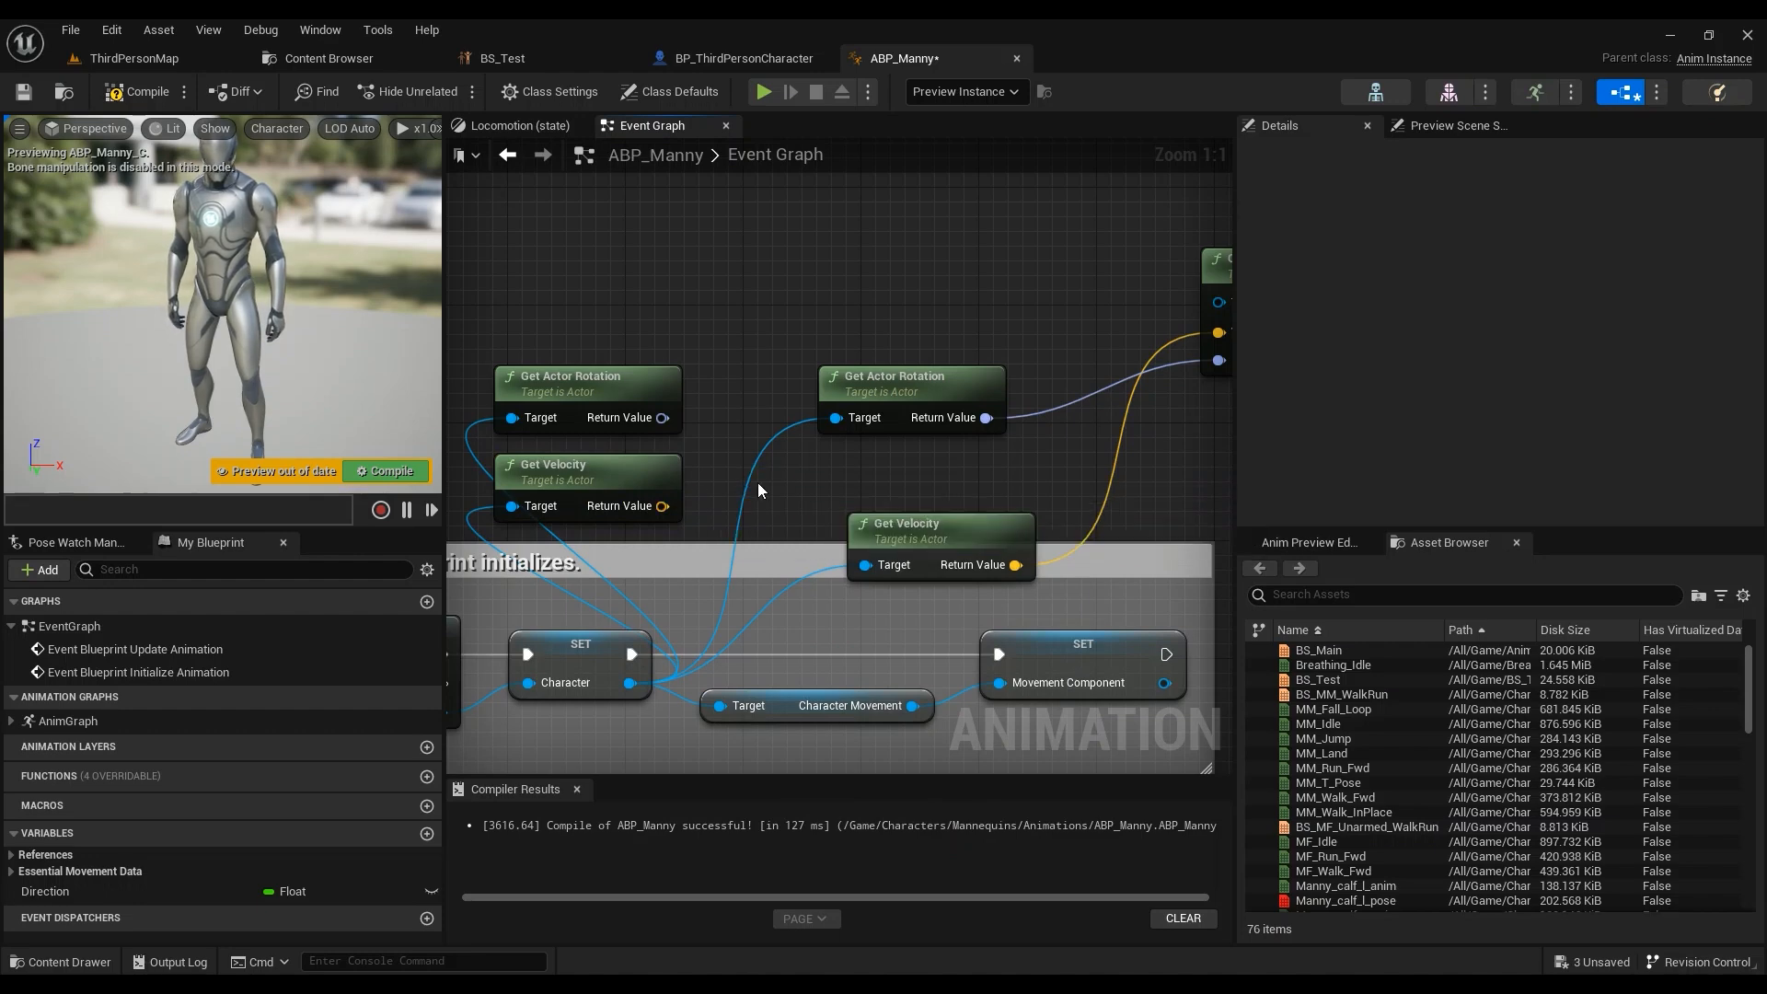
Step: Add a Calculate Direction node from the new Get Velocity, wire the new Get Actor Rotation to Base Rotation, and move it clear of the other nodes
drag(662, 507, 716, 474)
text(calcu)
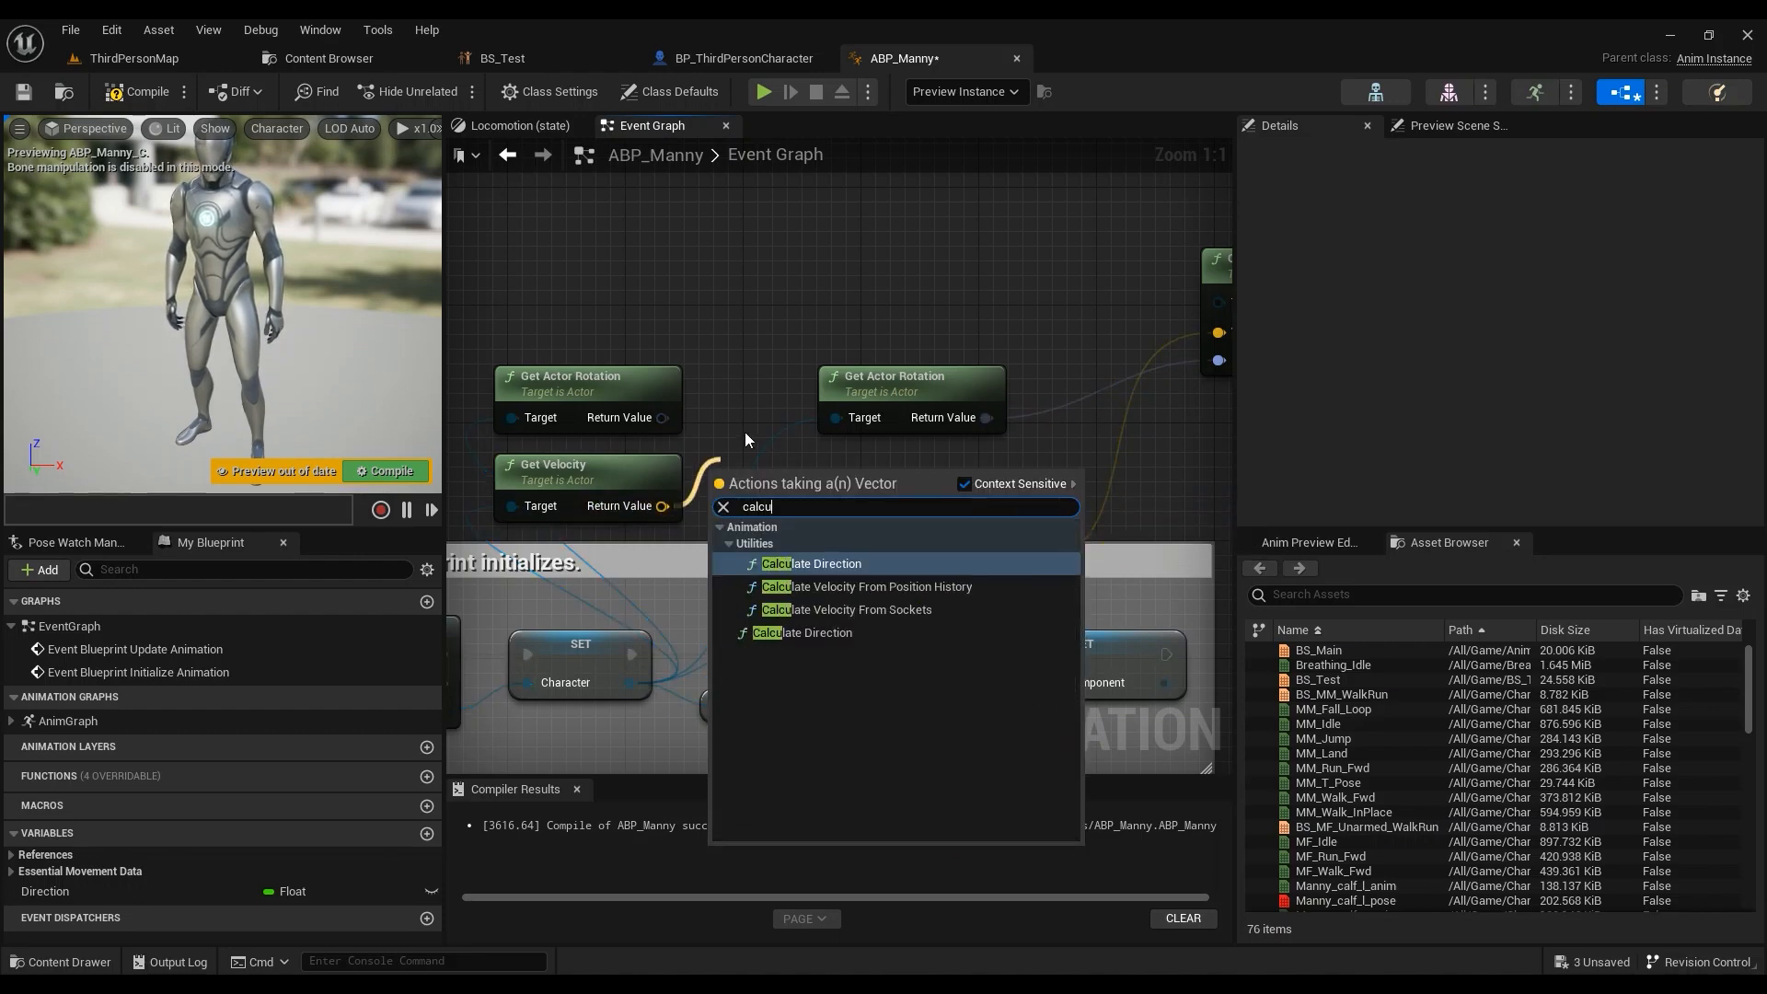
click(842, 564)
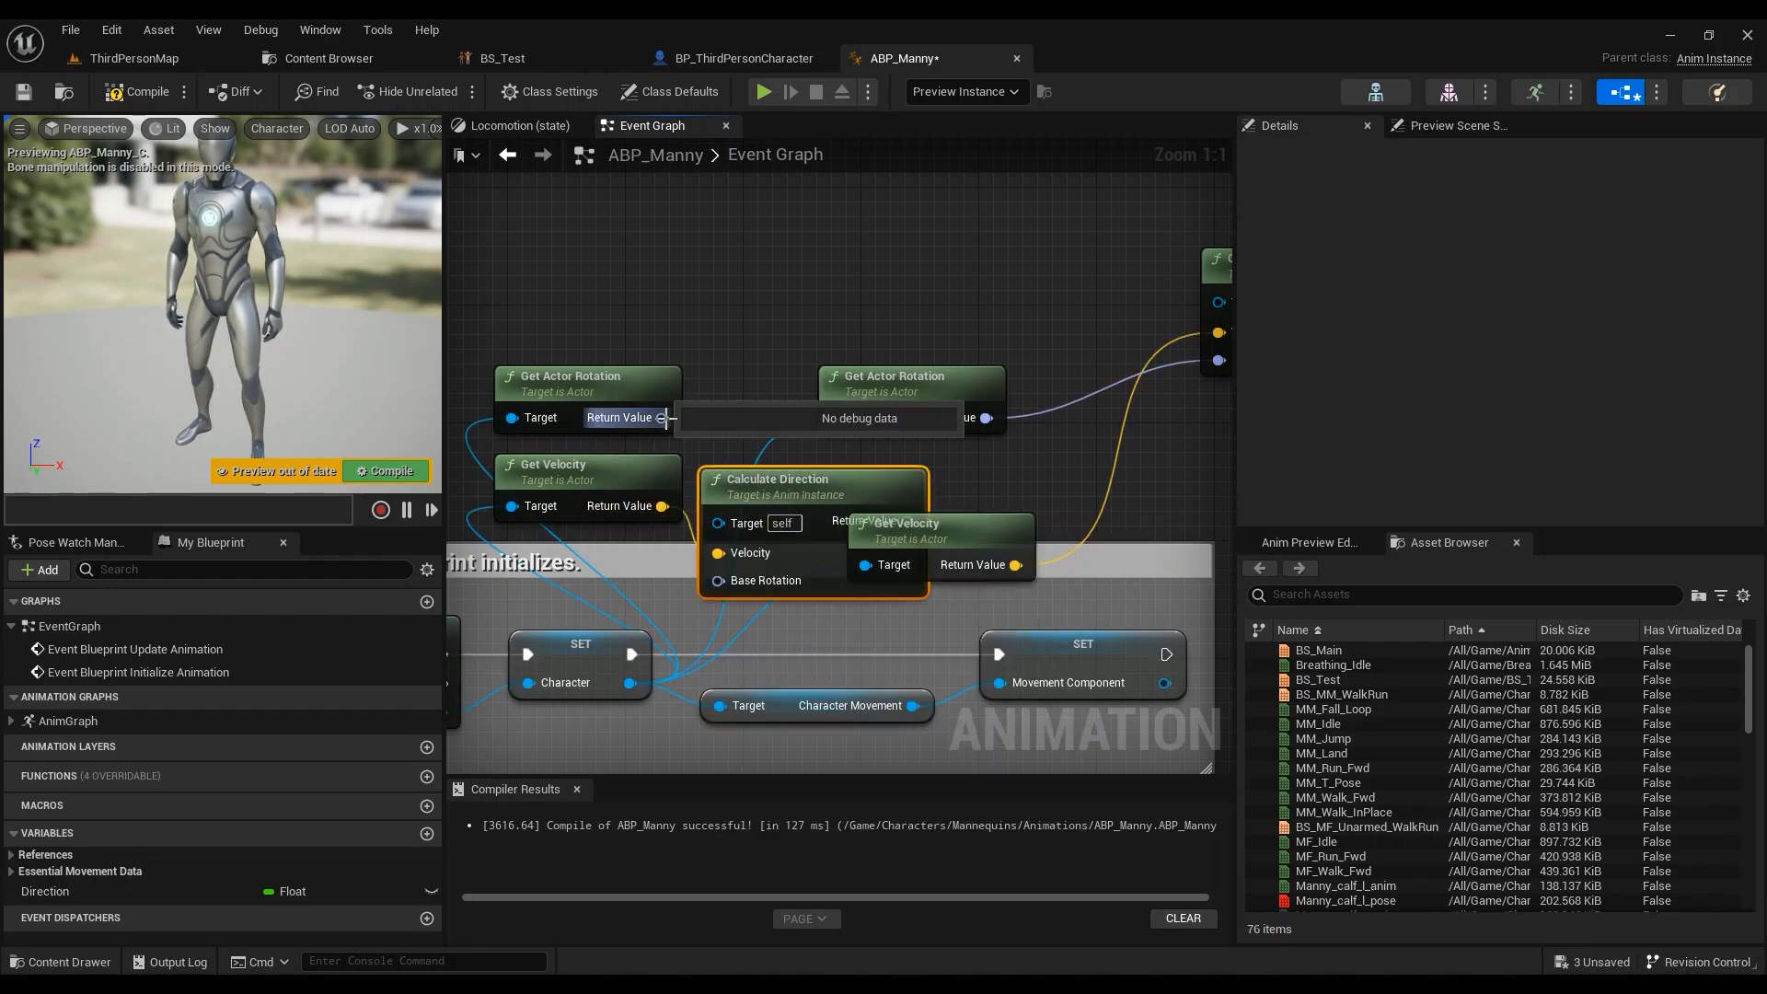
drag(661, 418, 718, 581)
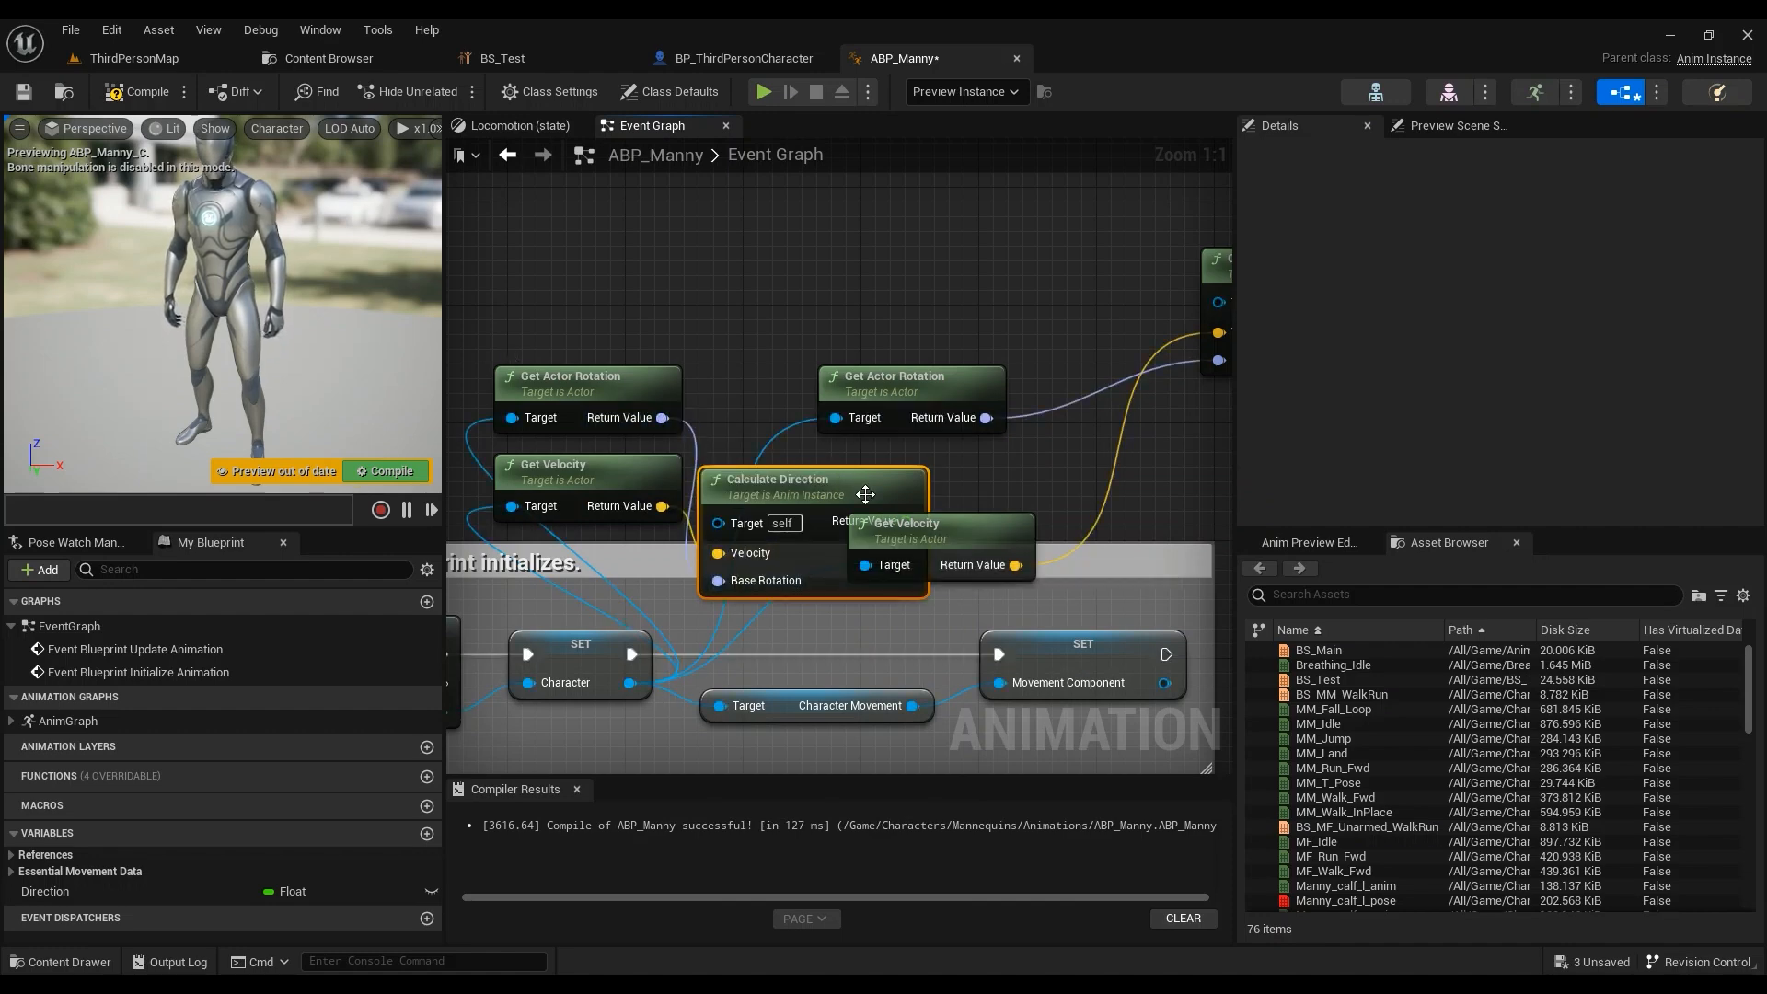
right_drag(718, 581, 552, 587)
drag(641, 484, 731, 233)
Step: Add a Set Direction node and feed it with the Return Value of the new Calculate Direction node
scroll(604, 445, down, 3)
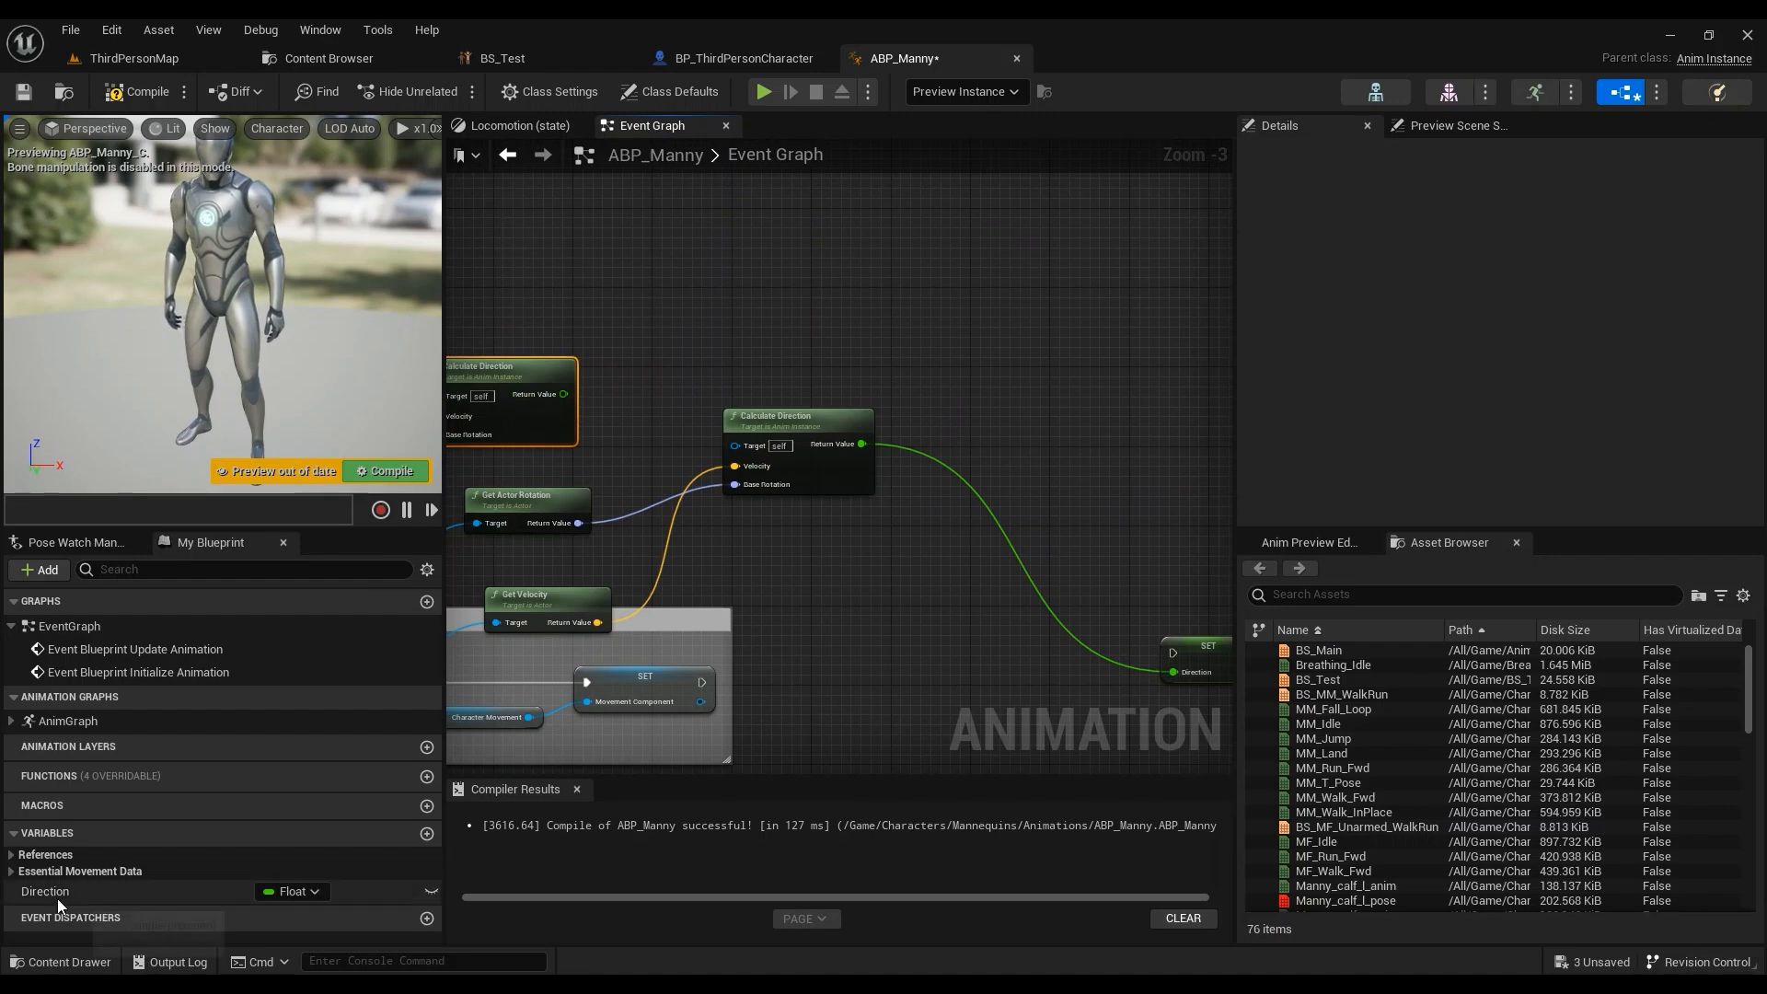
drag(73, 882, 599, 328)
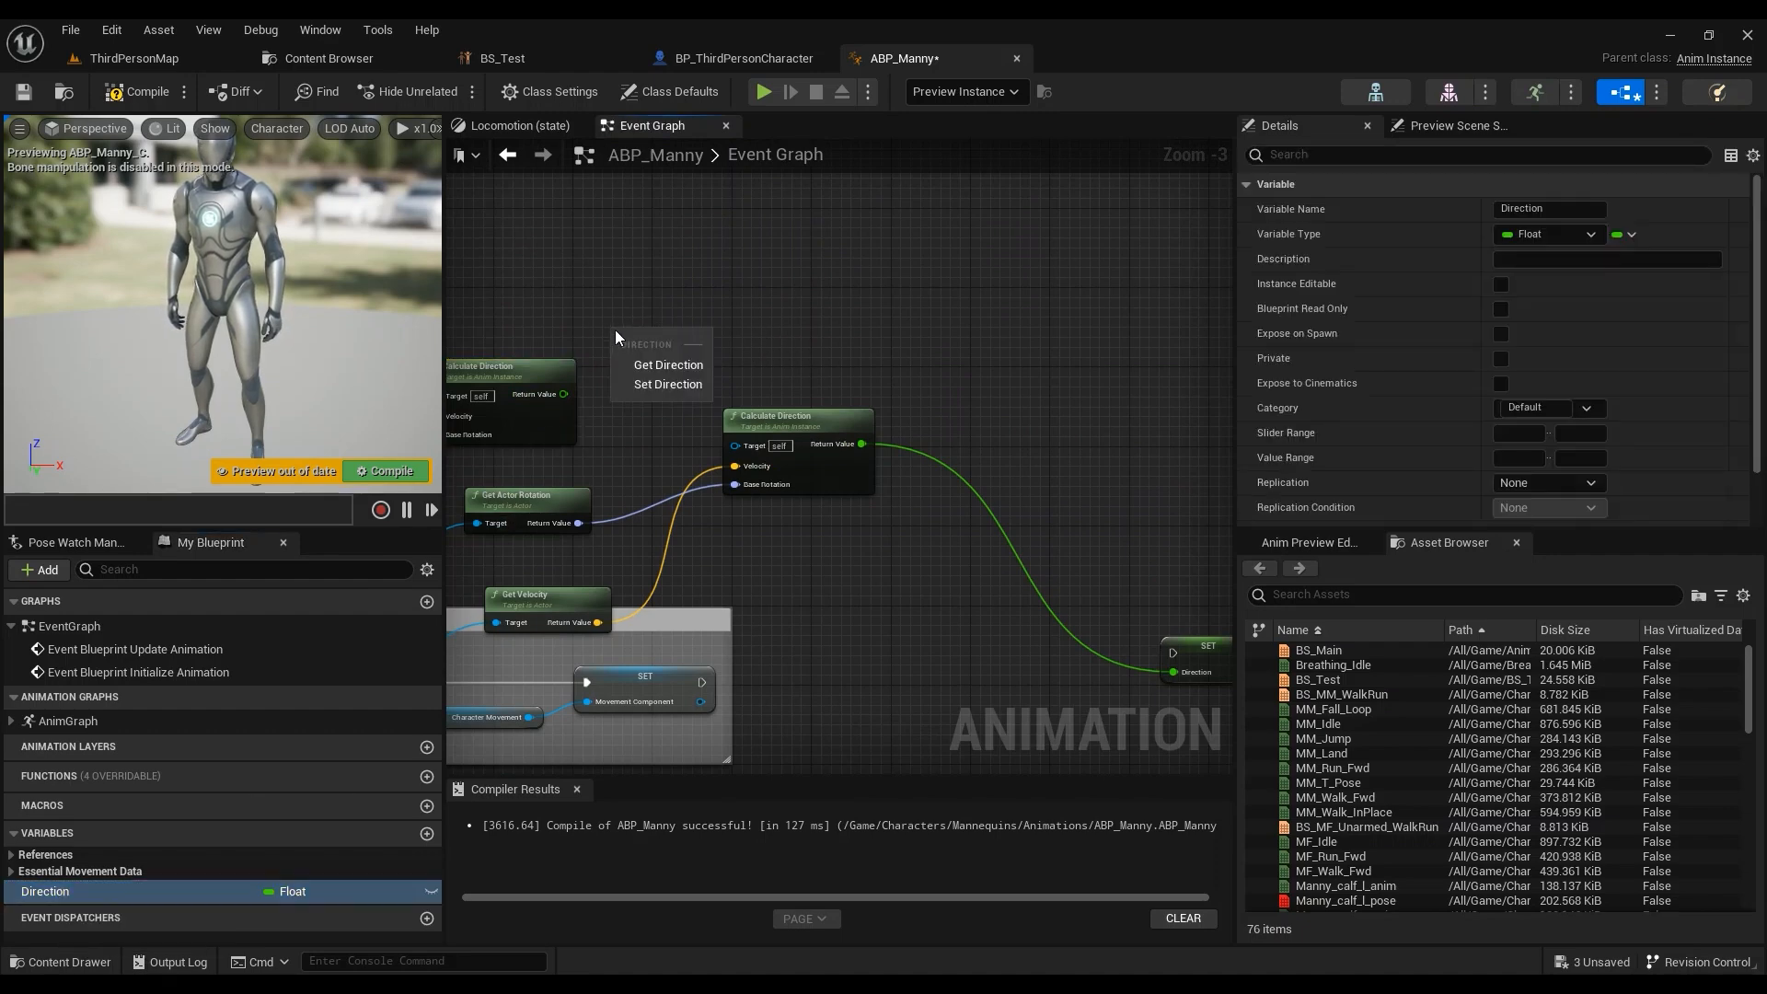
click(657, 385)
drag(564, 393, 618, 354)
scroll(654, 427, down, 1)
Step: Move the Set Direction node beside Set Ground Speed and connect its execution input to the Ground Speed node's output
drag(747, 424, 1014, 705)
right_drag(869, 740, 793, 545)
scroll(794, 545, up, 1)
scroll(793, 545, up, 3)
scroll(709, 593, down, 3)
right_drag(709, 594, 1330, 560)
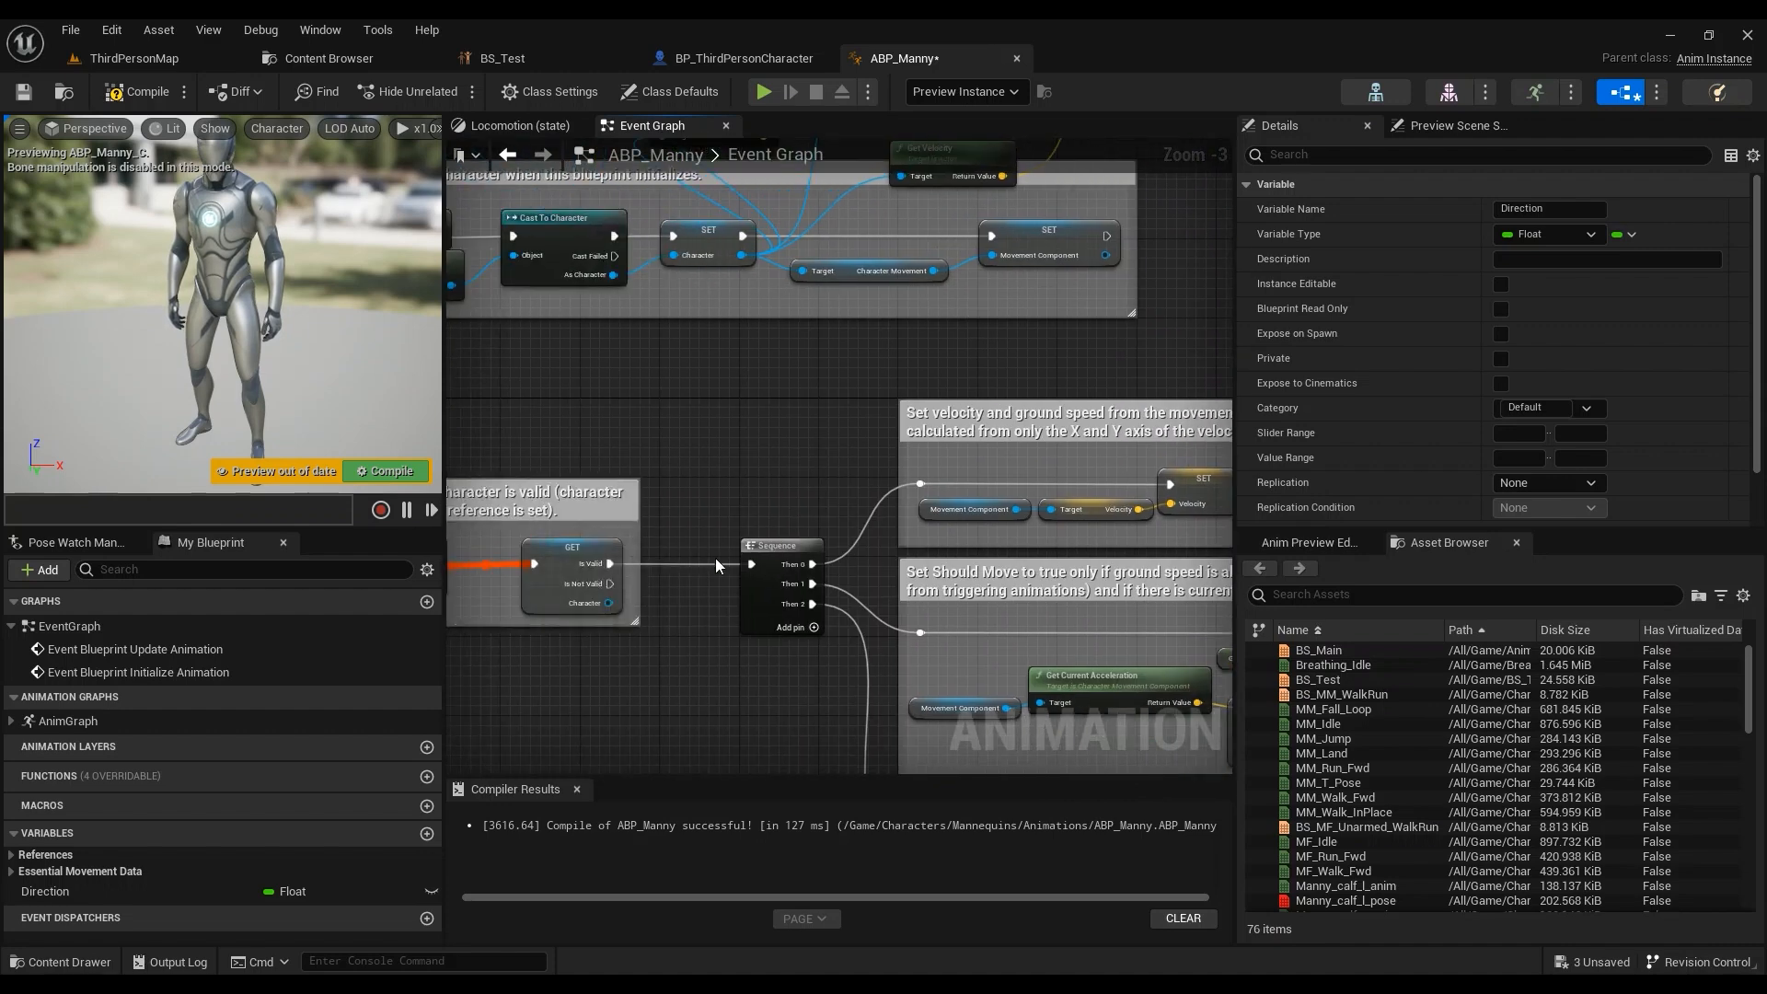
right_drag(836, 577, 198, 567)
scroll(882, 478, up, 2)
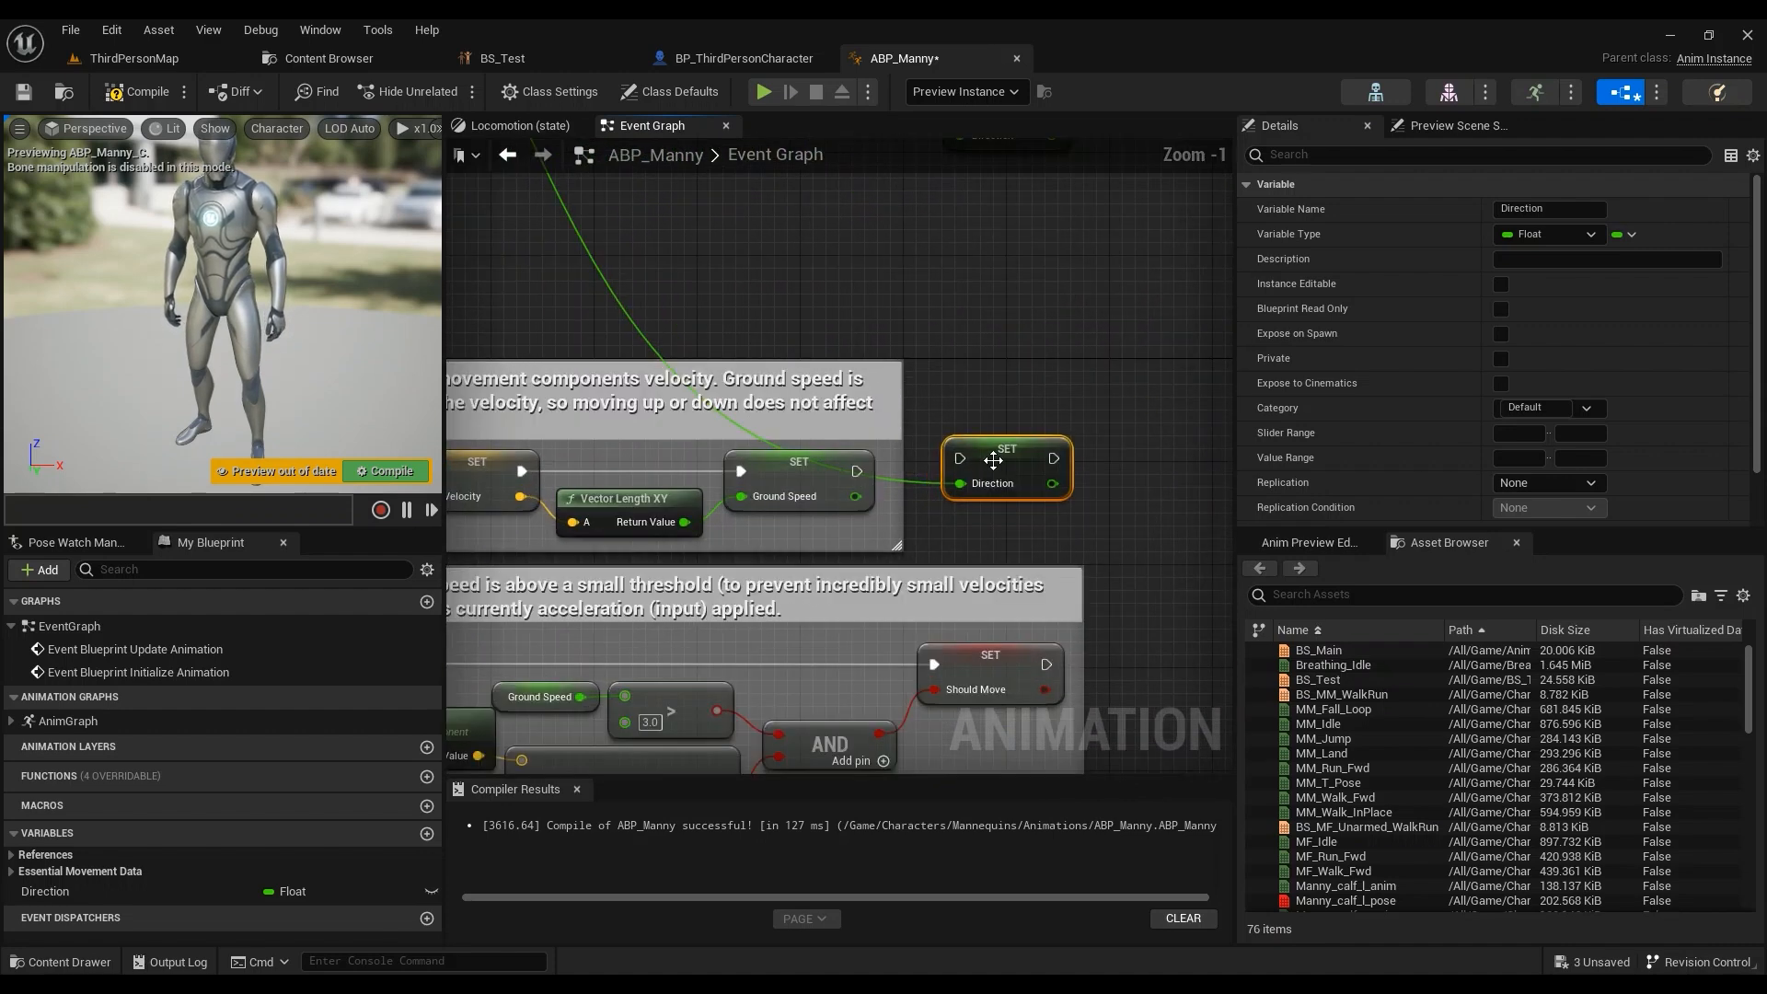
drag(858, 471, 948, 471)
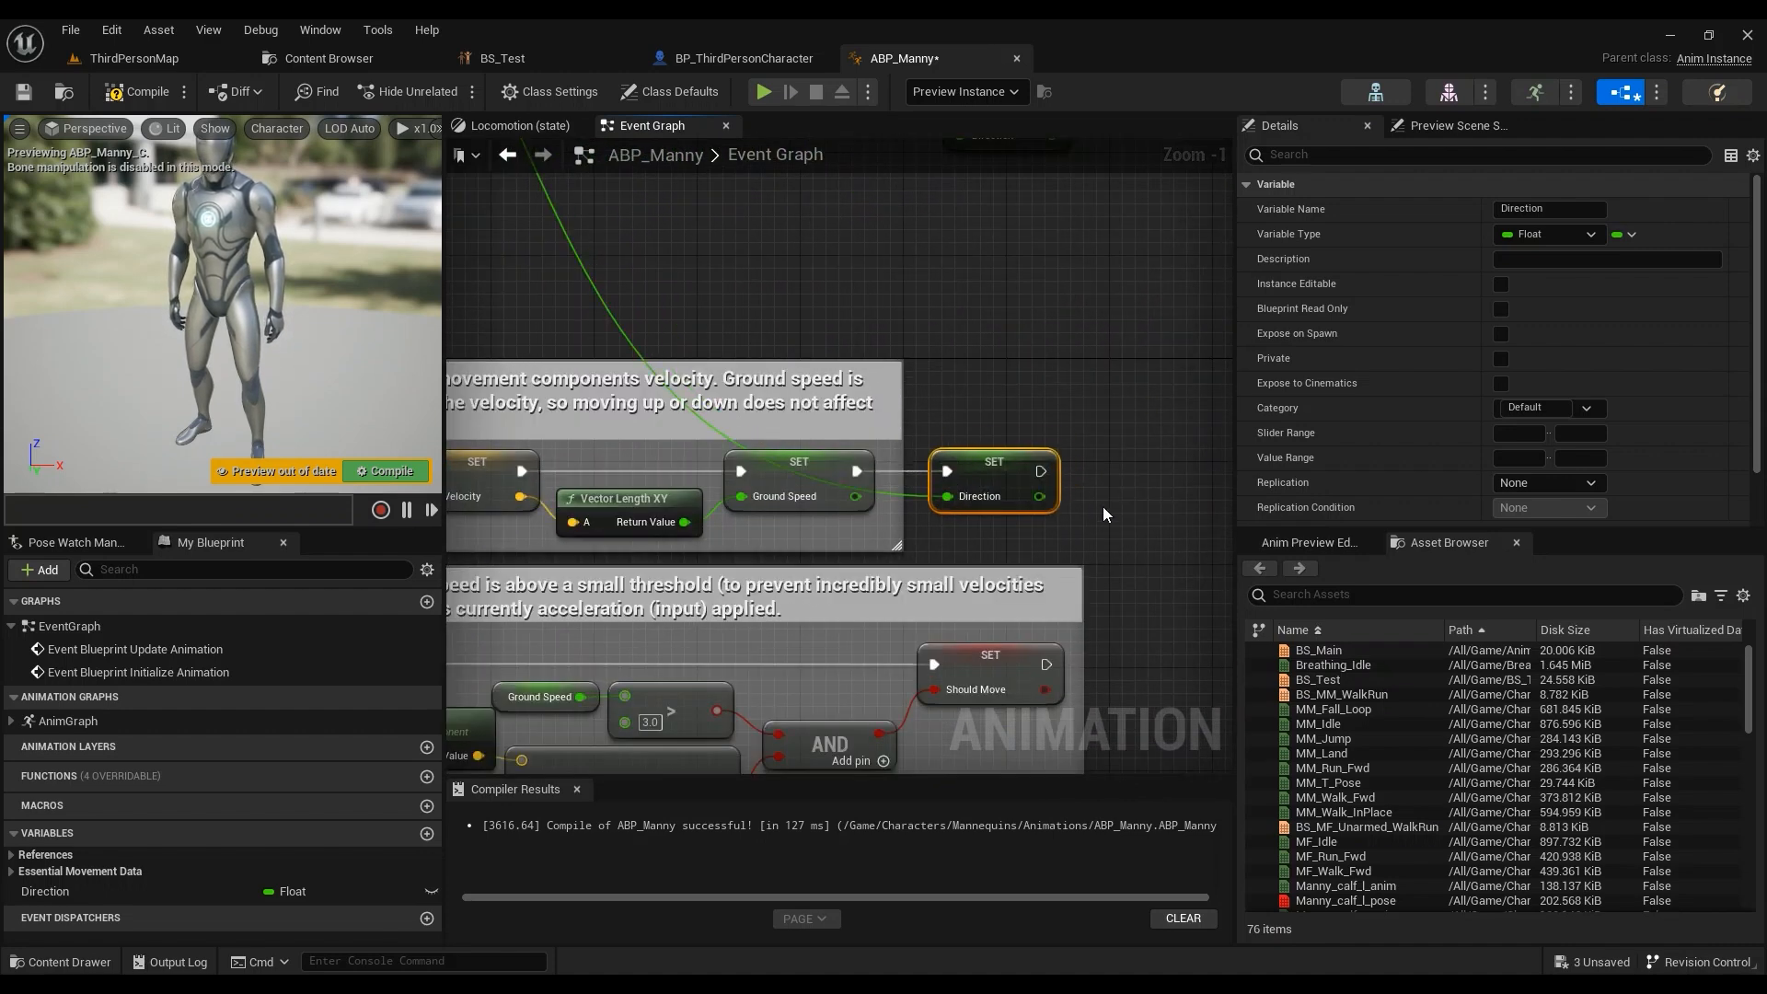
Step: Compile ABP_Manny with the Direction calculation wired into the Event Graph
scroll(991, 453, down, 3)
right_drag(915, 367, 1002, 505)
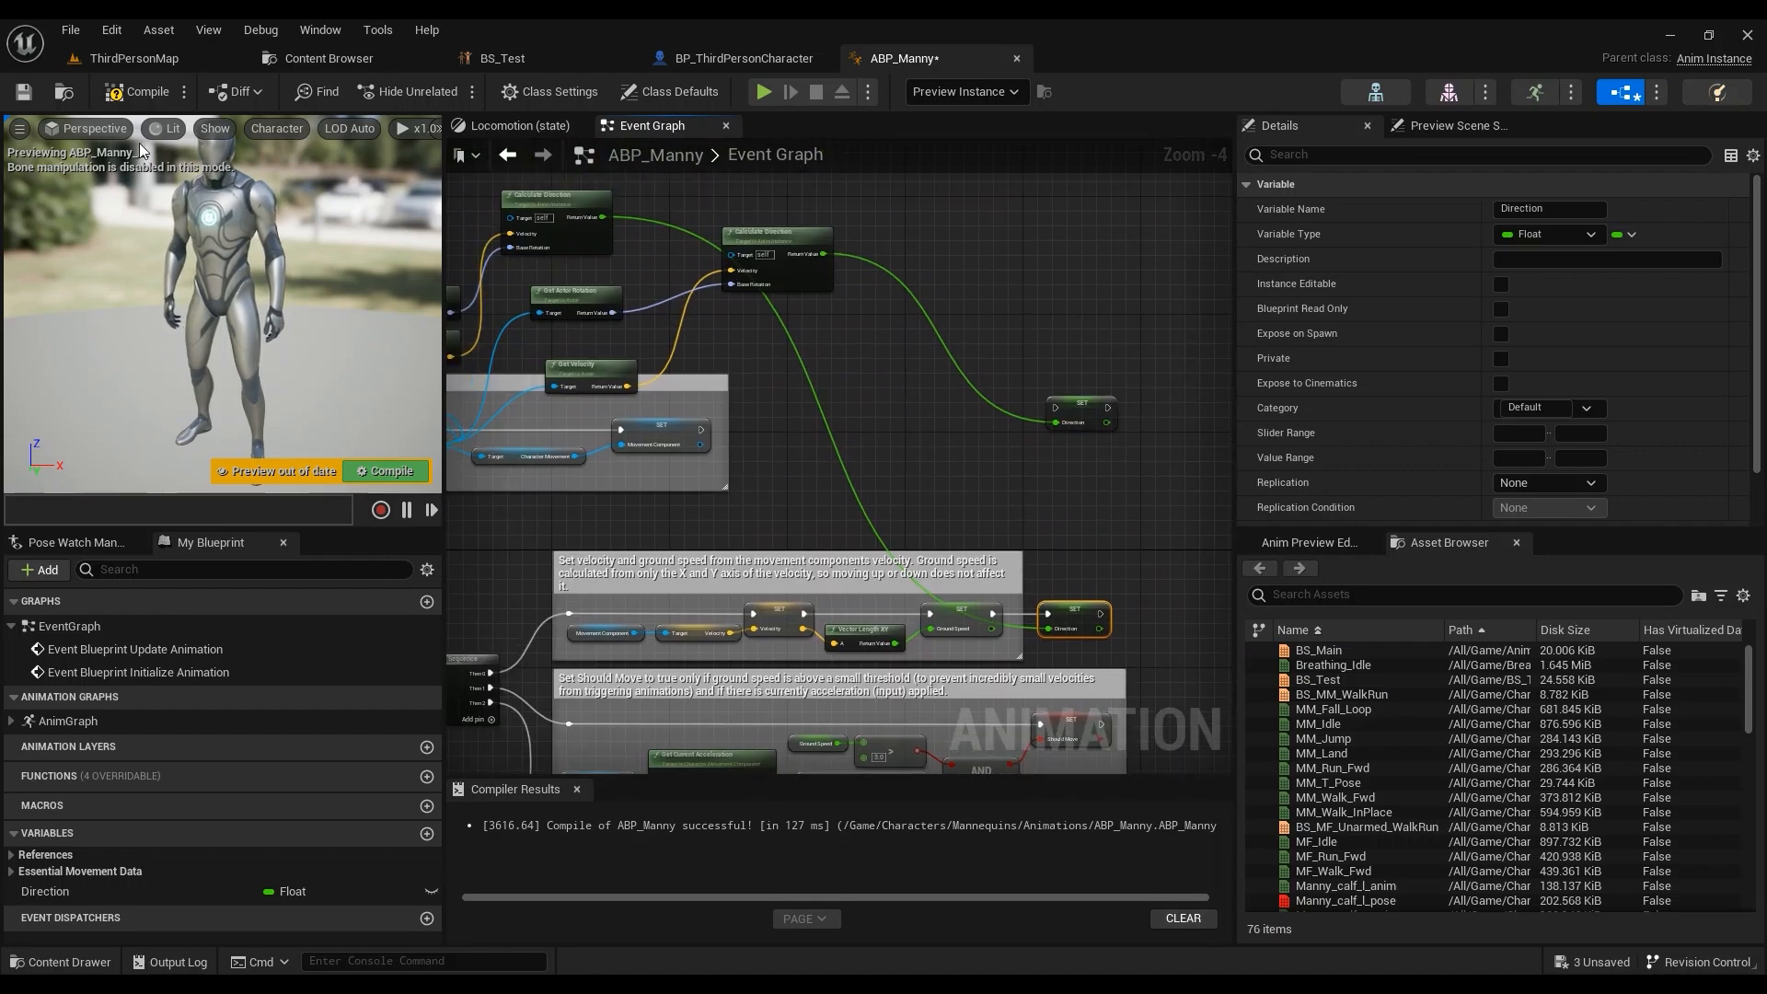
click(138, 91)
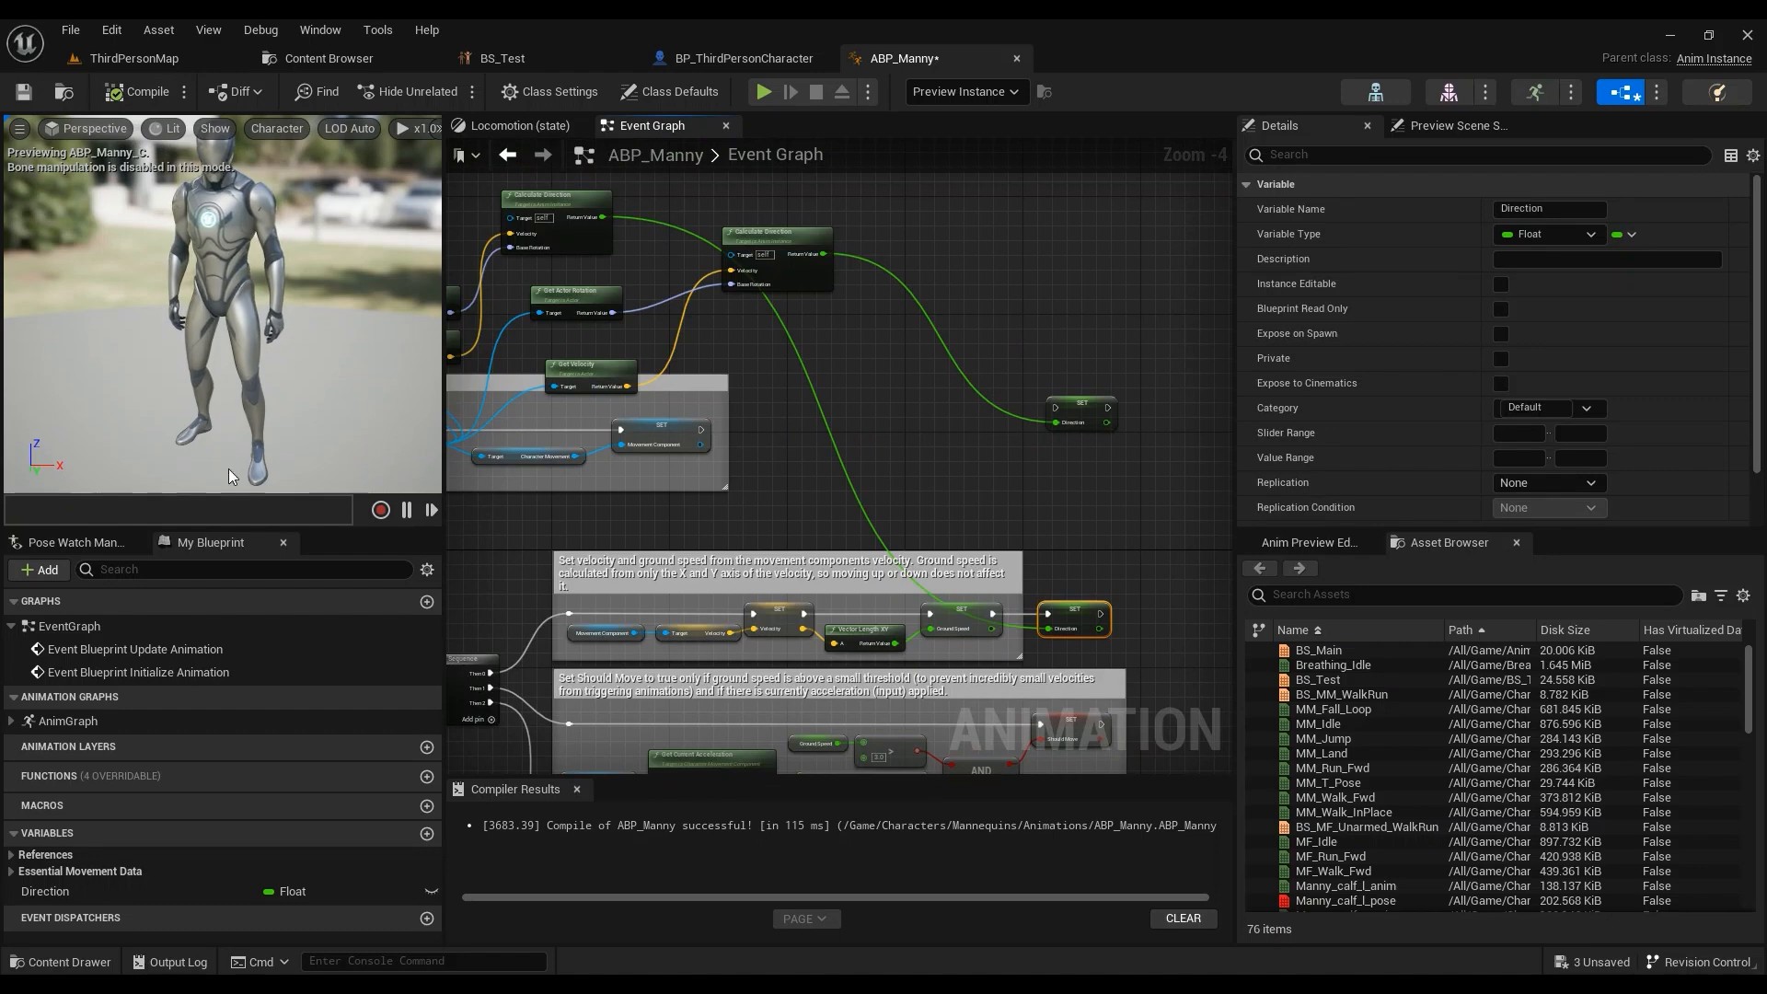
Step: Open the Locomotion state inside the AnimGraph's Main States state machine
double_click(66, 721)
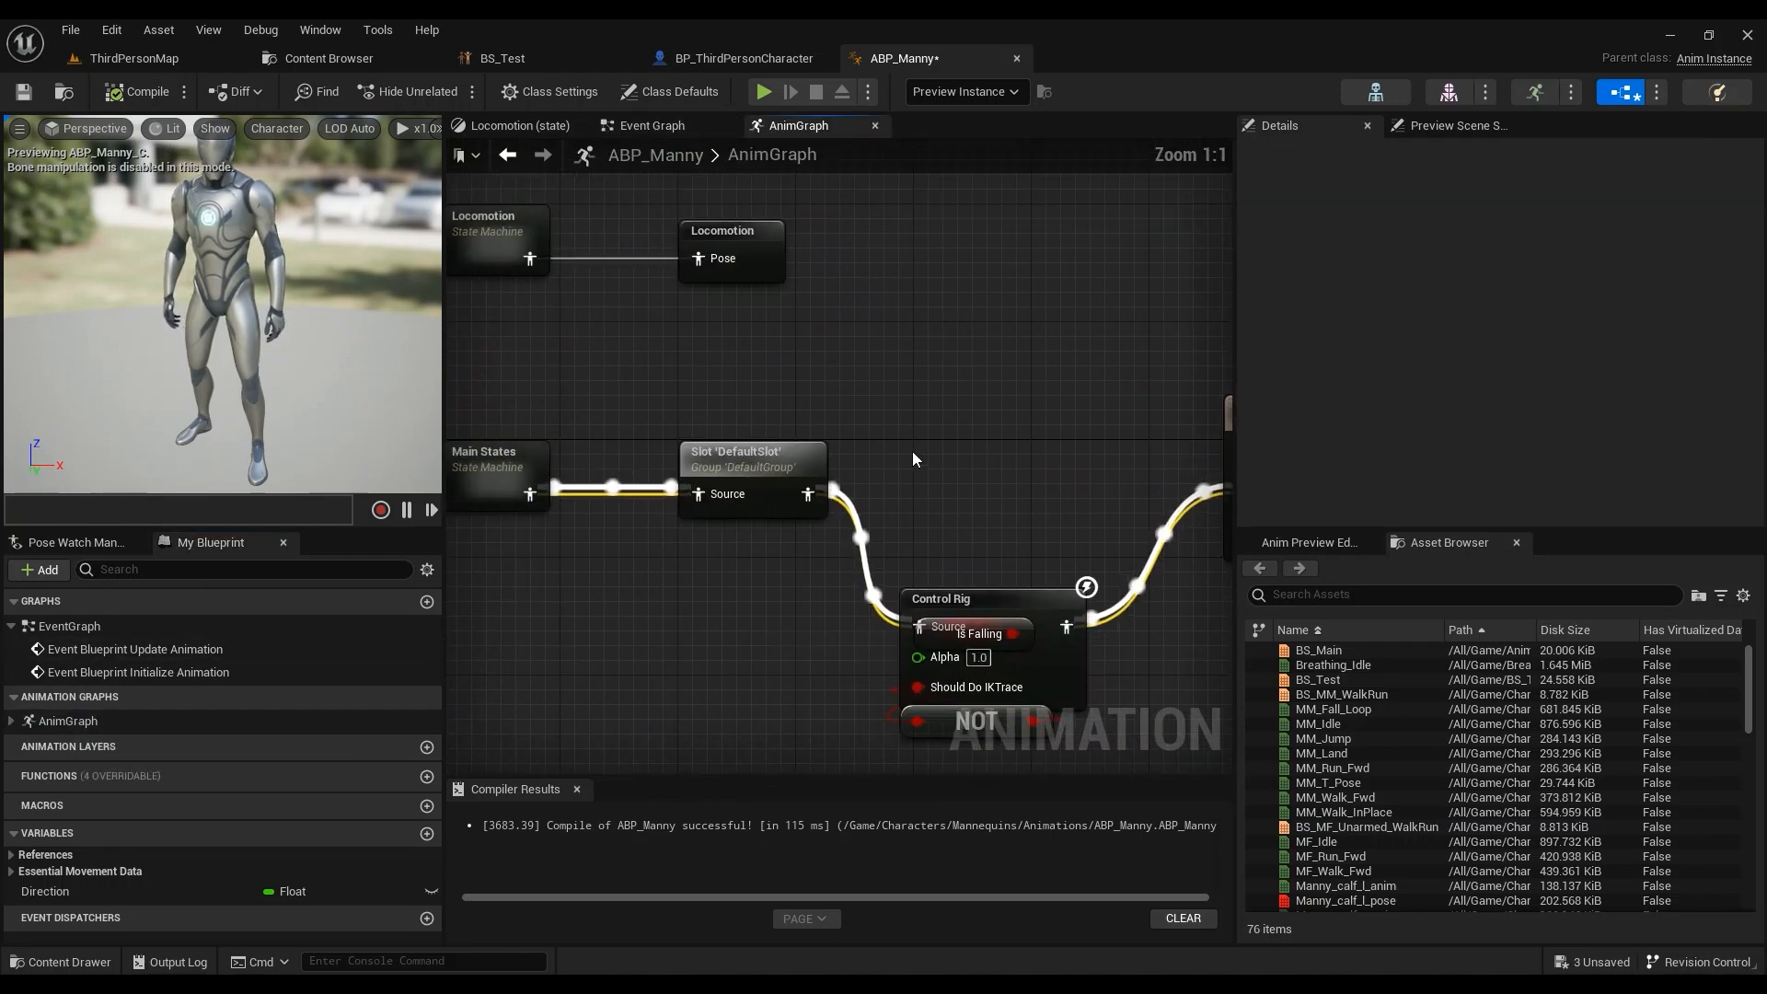
scroll(992, 511, down, 3)
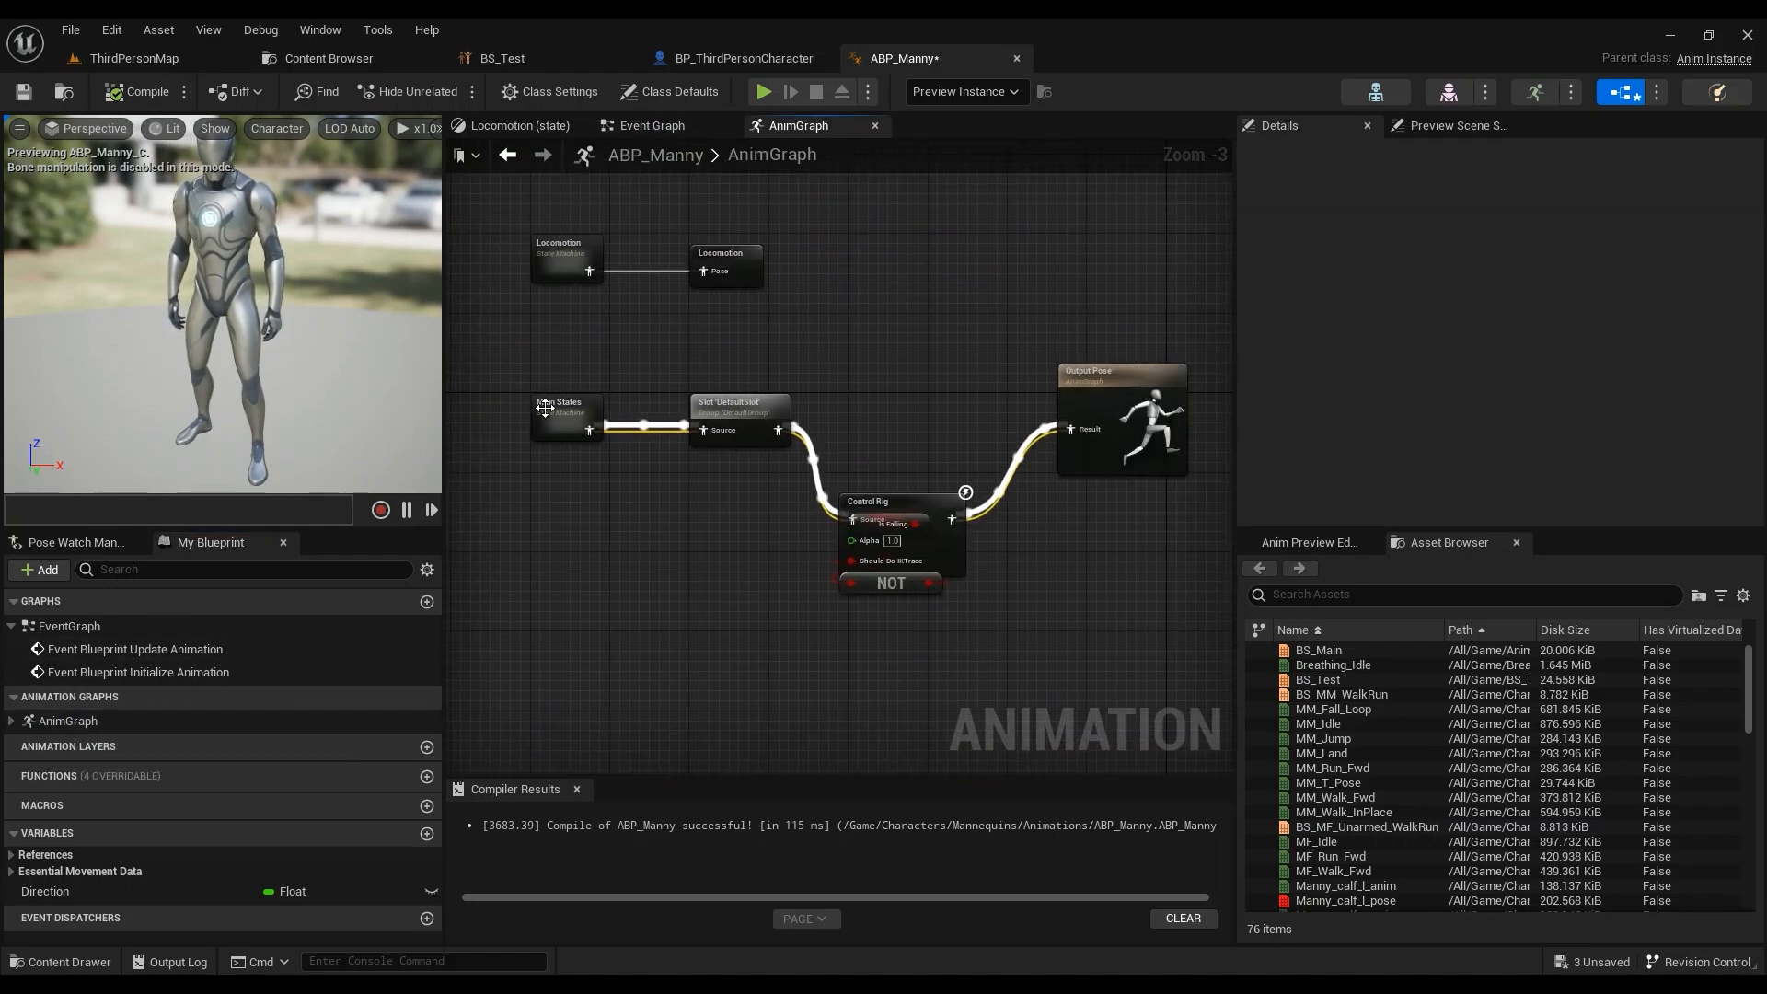
double_click(543, 405)
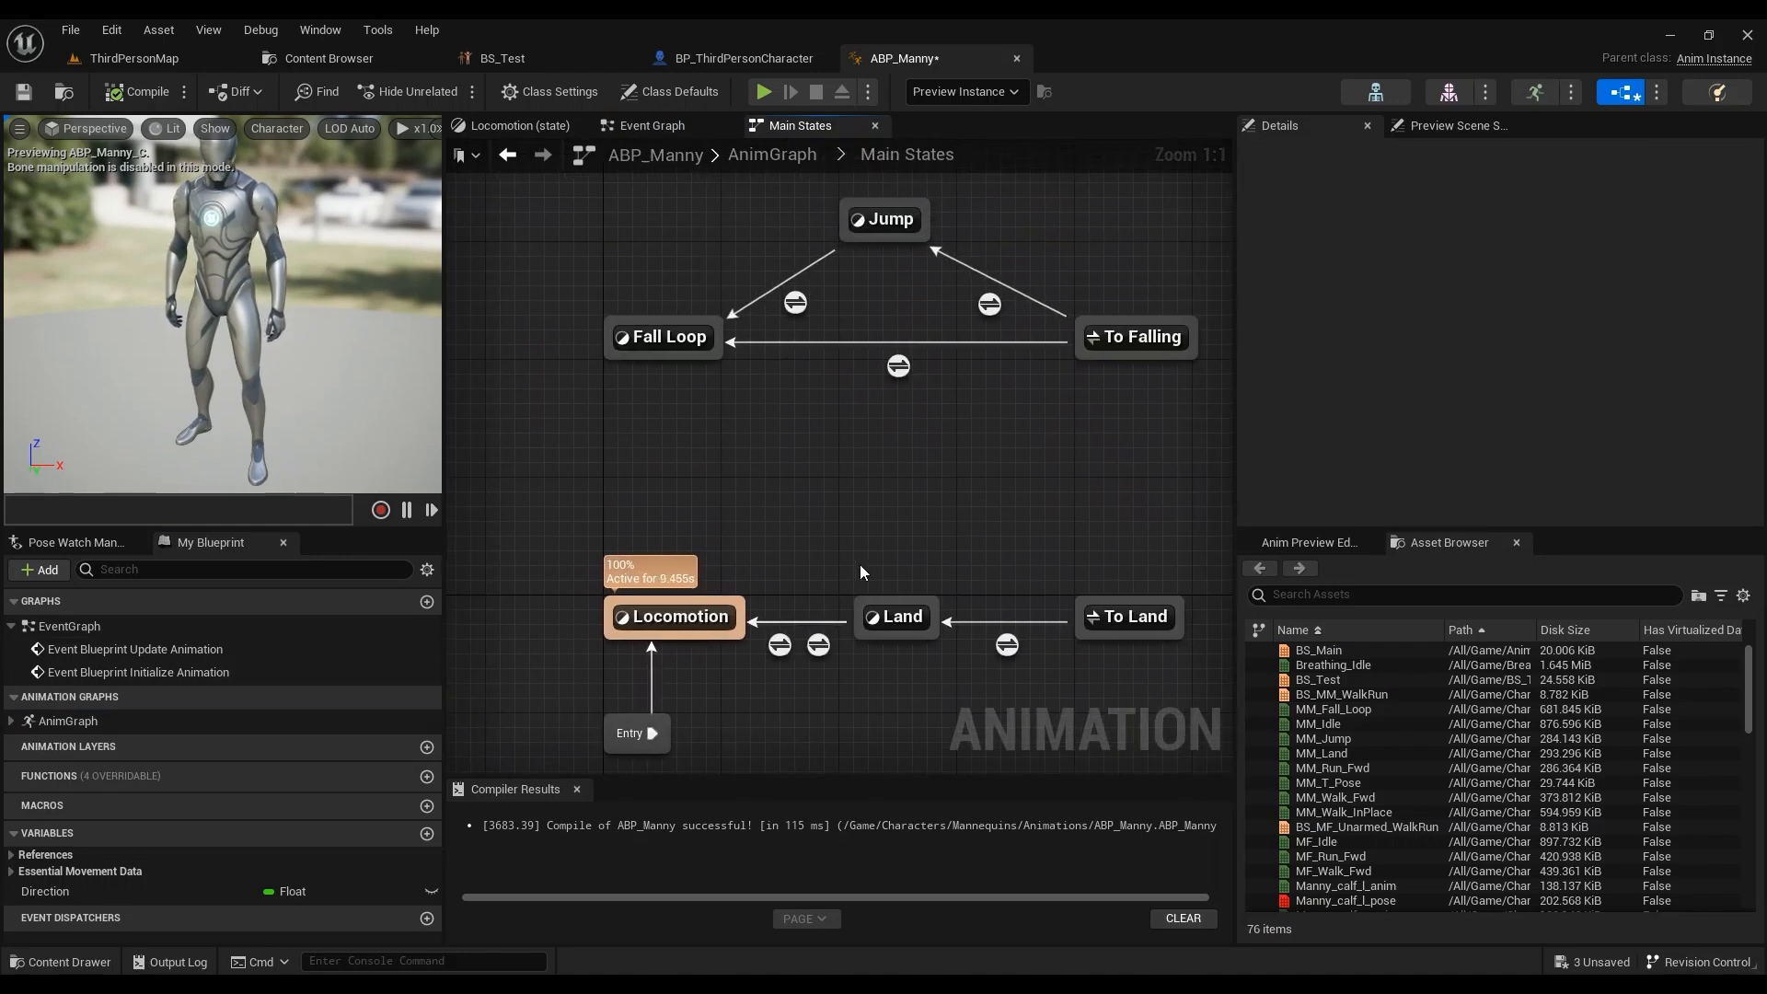
right_drag(860, 572, 809, 390)
double_click(638, 455)
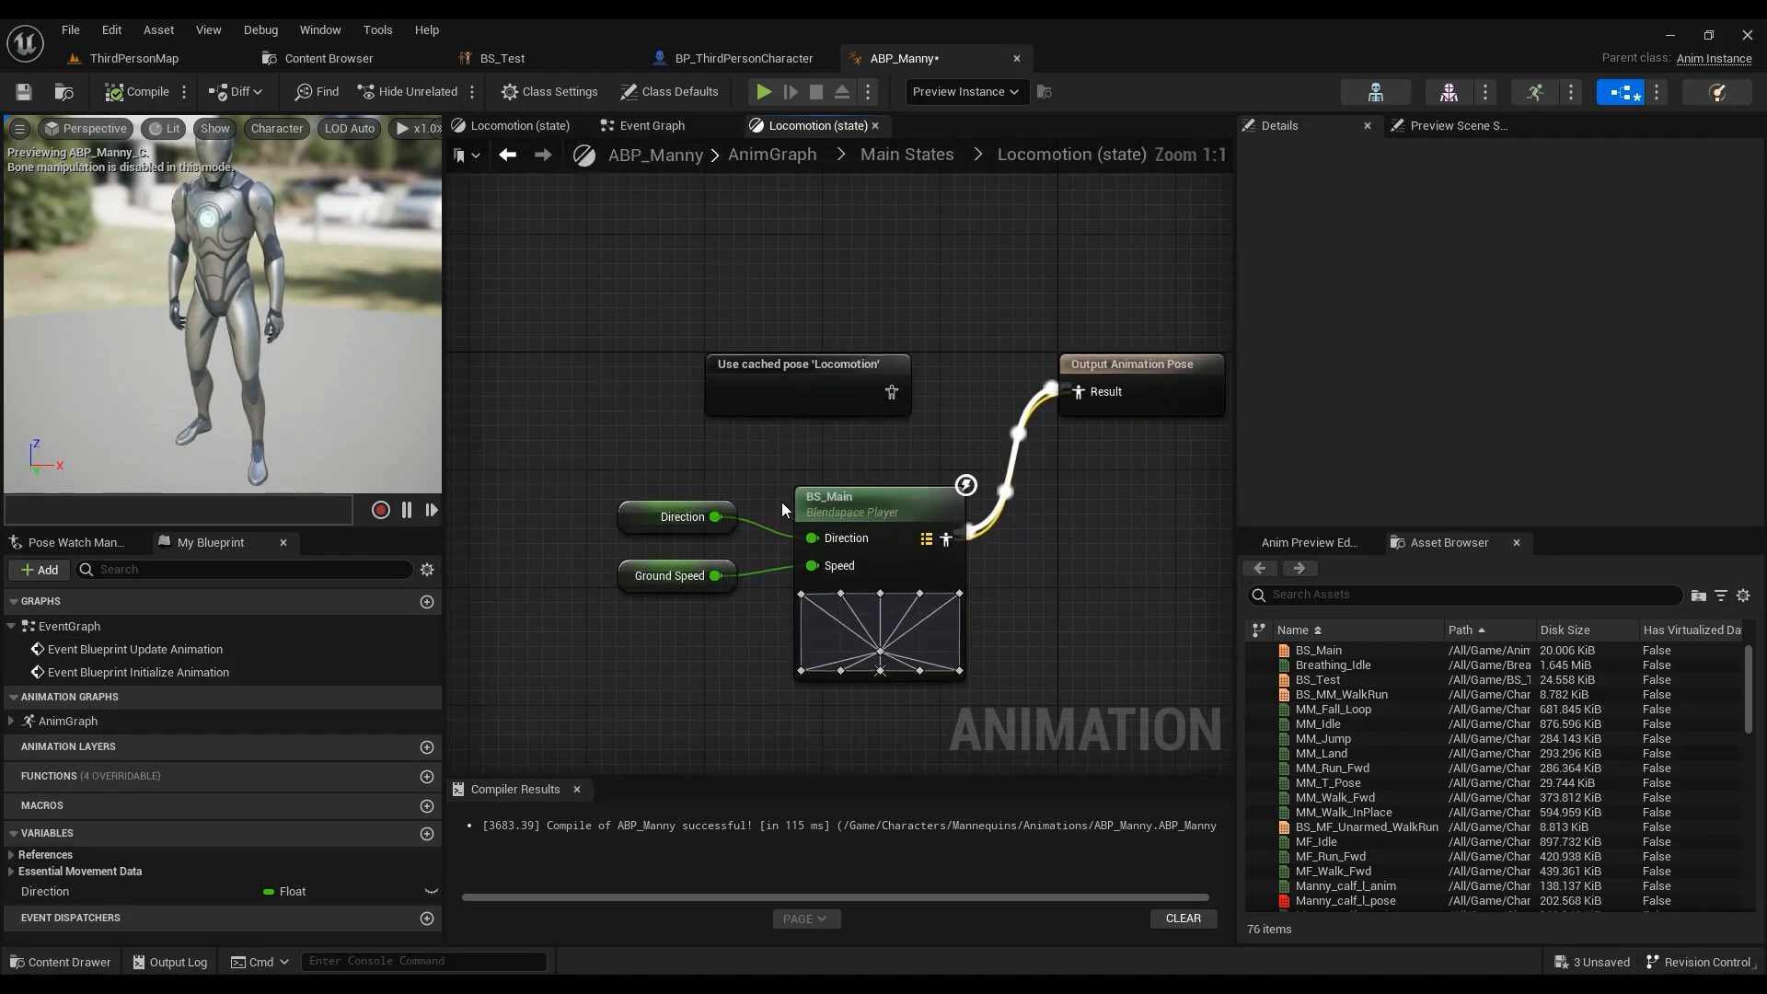
Step: Add a BS_Test blendspace player to the Locomotion state and wire its pose to the Output Animation Pose in place of BS_Main
drag(893, 393, 1103, 395)
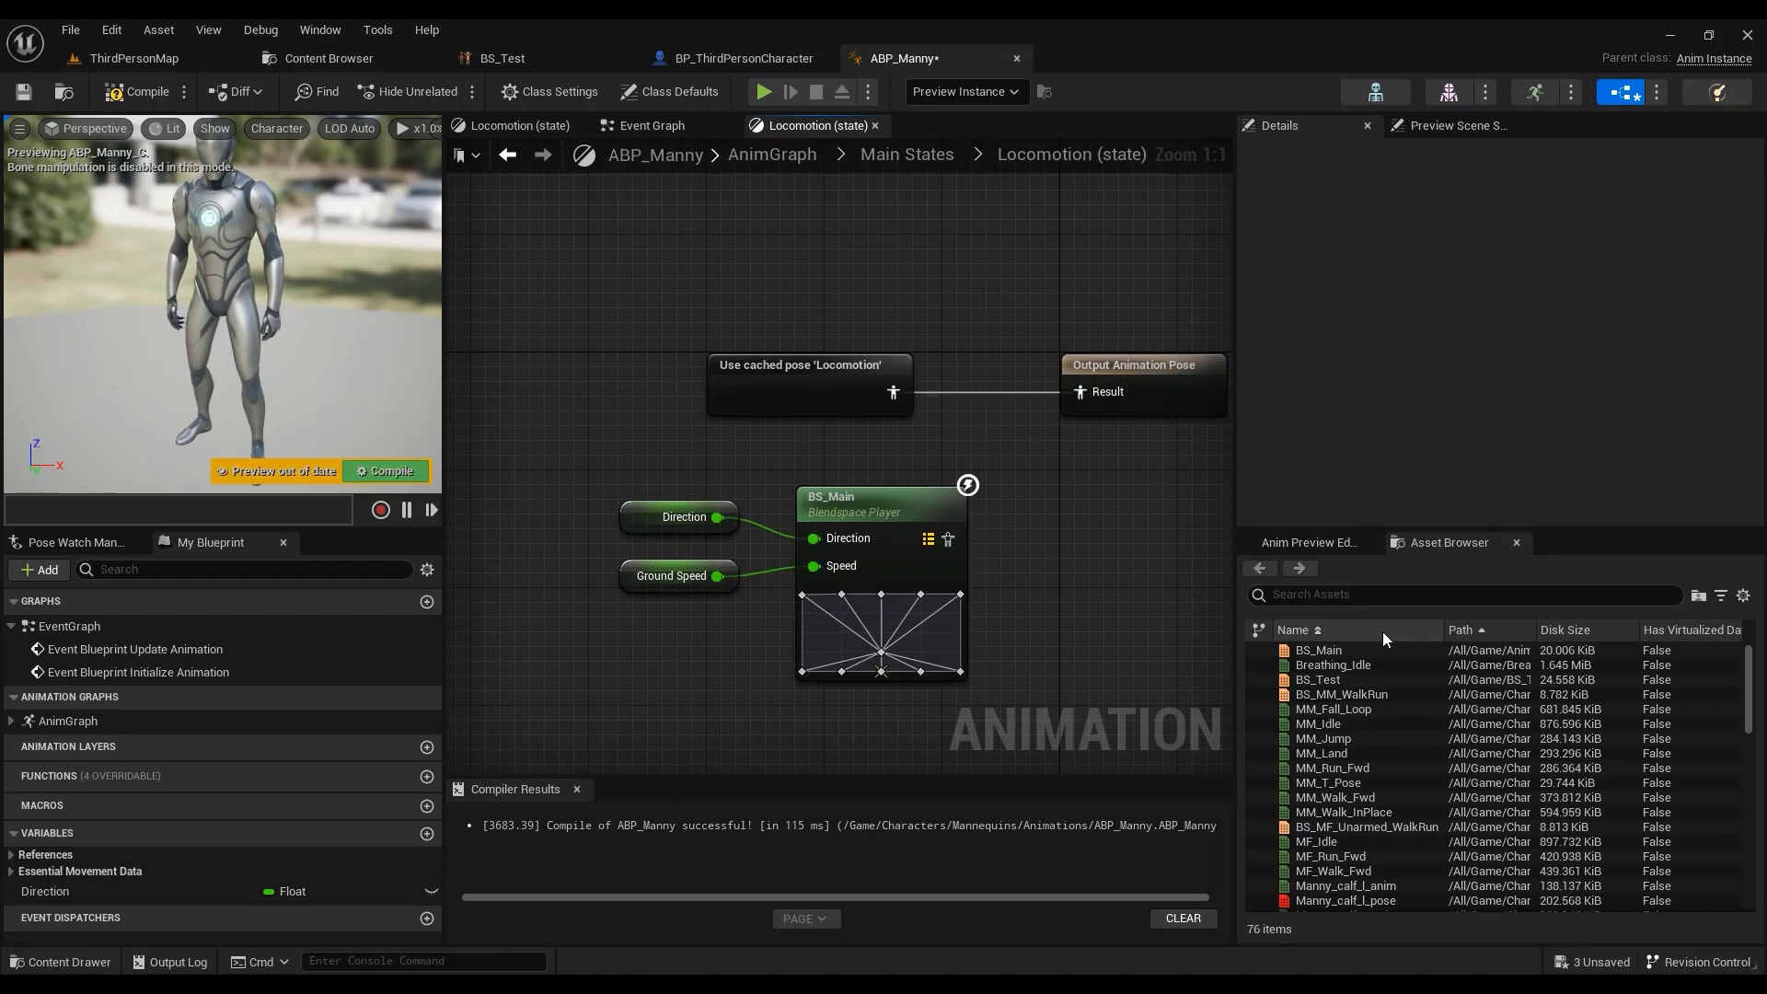
right_drag(1106, 584, 952, 512)
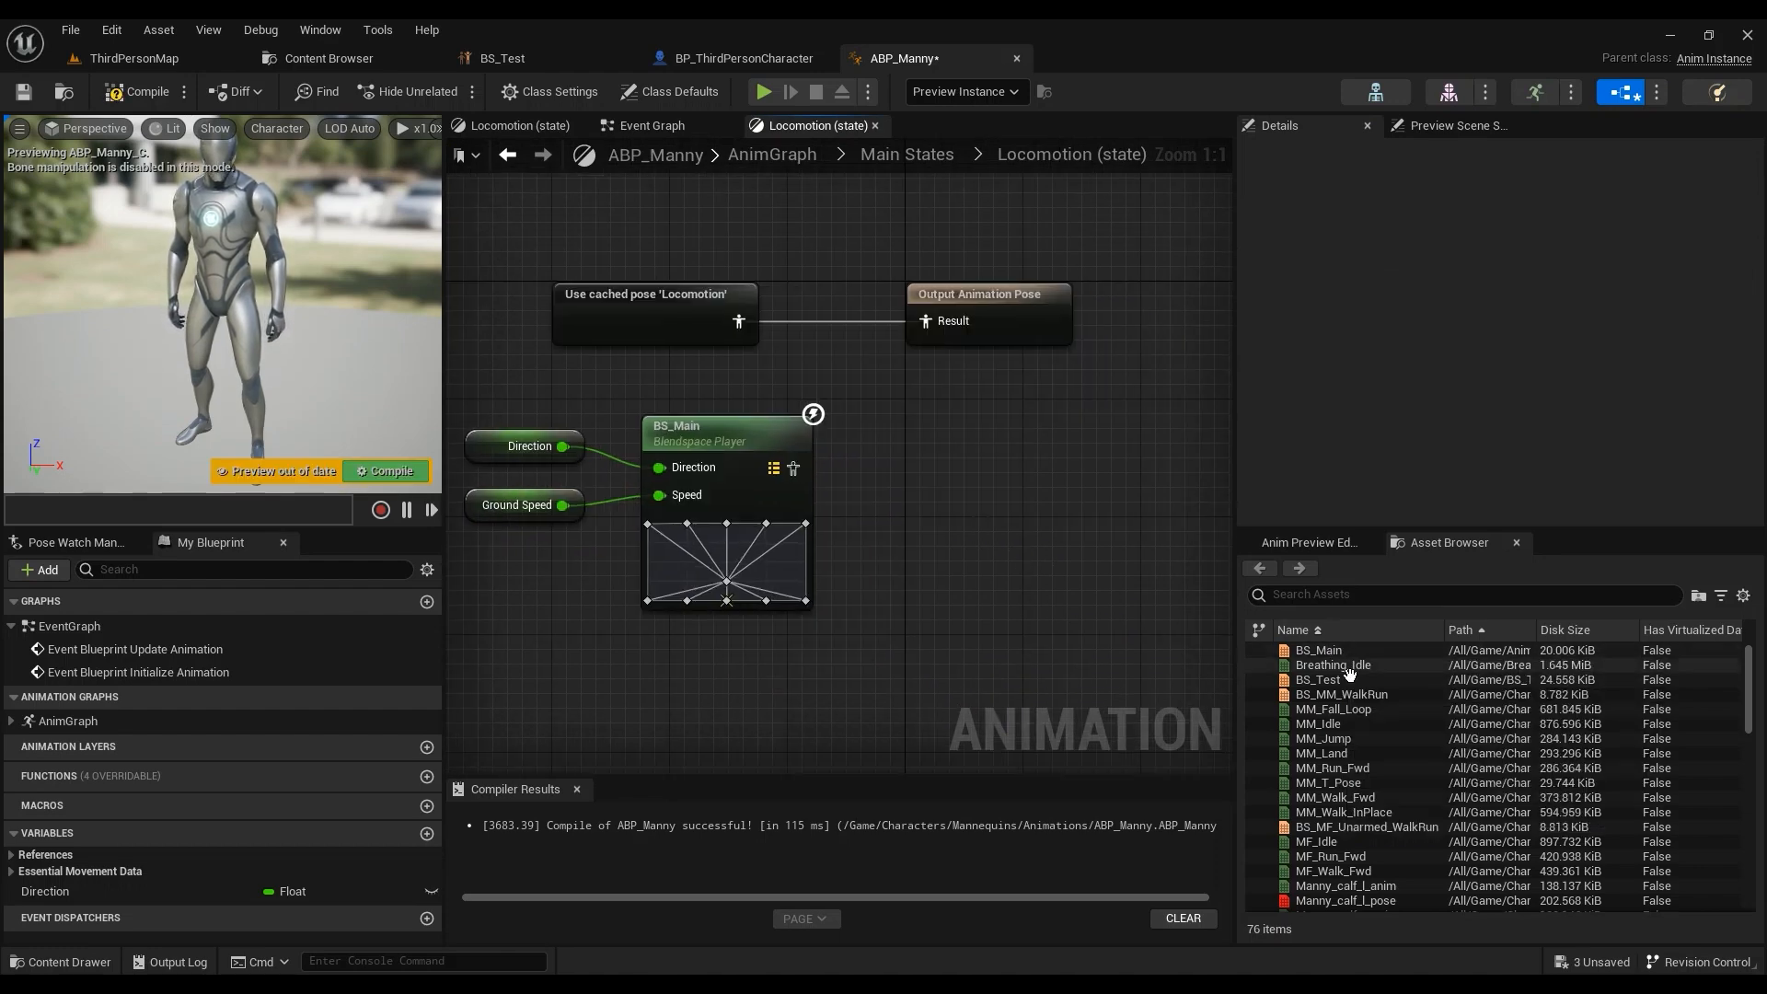
mouse_move(1347, 679)
drag(1348, 679, 870, 626)
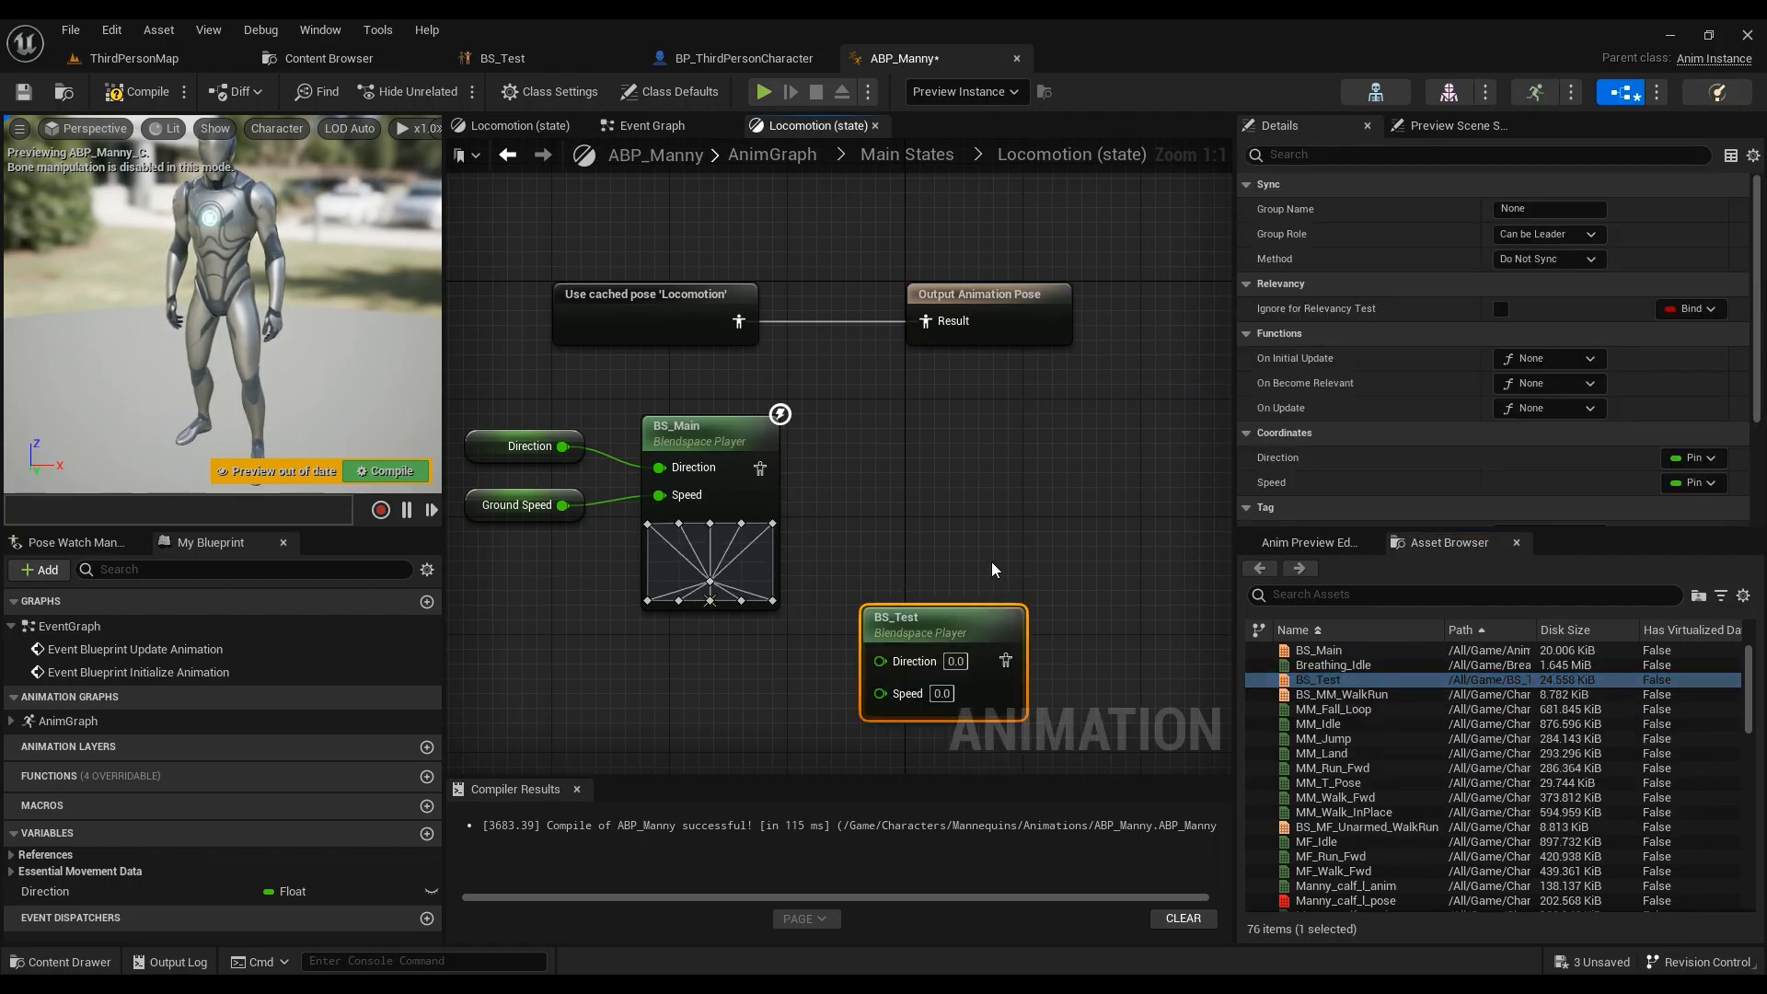
drag(1020, 654, 926, 320)
Step: Feed BS_Test's Direction and Speed inputs with the Direction and Ground Speed variables, then compile and save ABP_Manny
drag(55, 891, 904, 660)
click(131, 566)
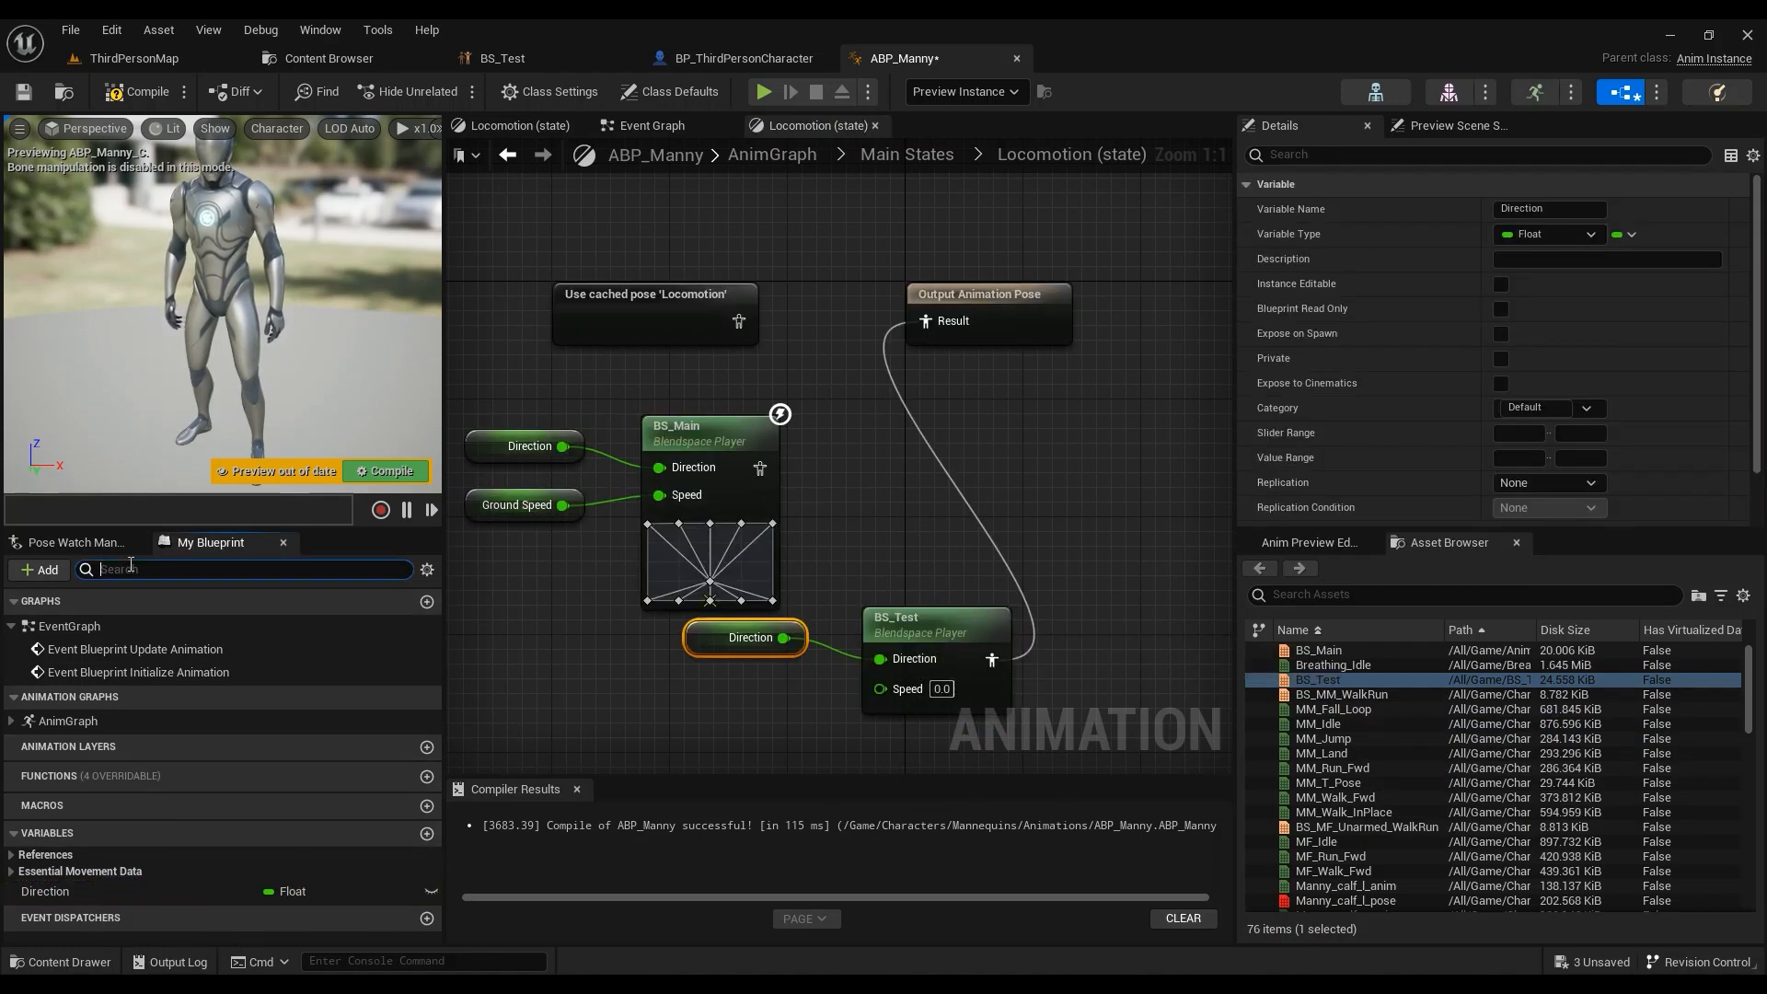
text(grou)
drag(184, 757, 892, 689)
click(137, 92)
click(26, 91)
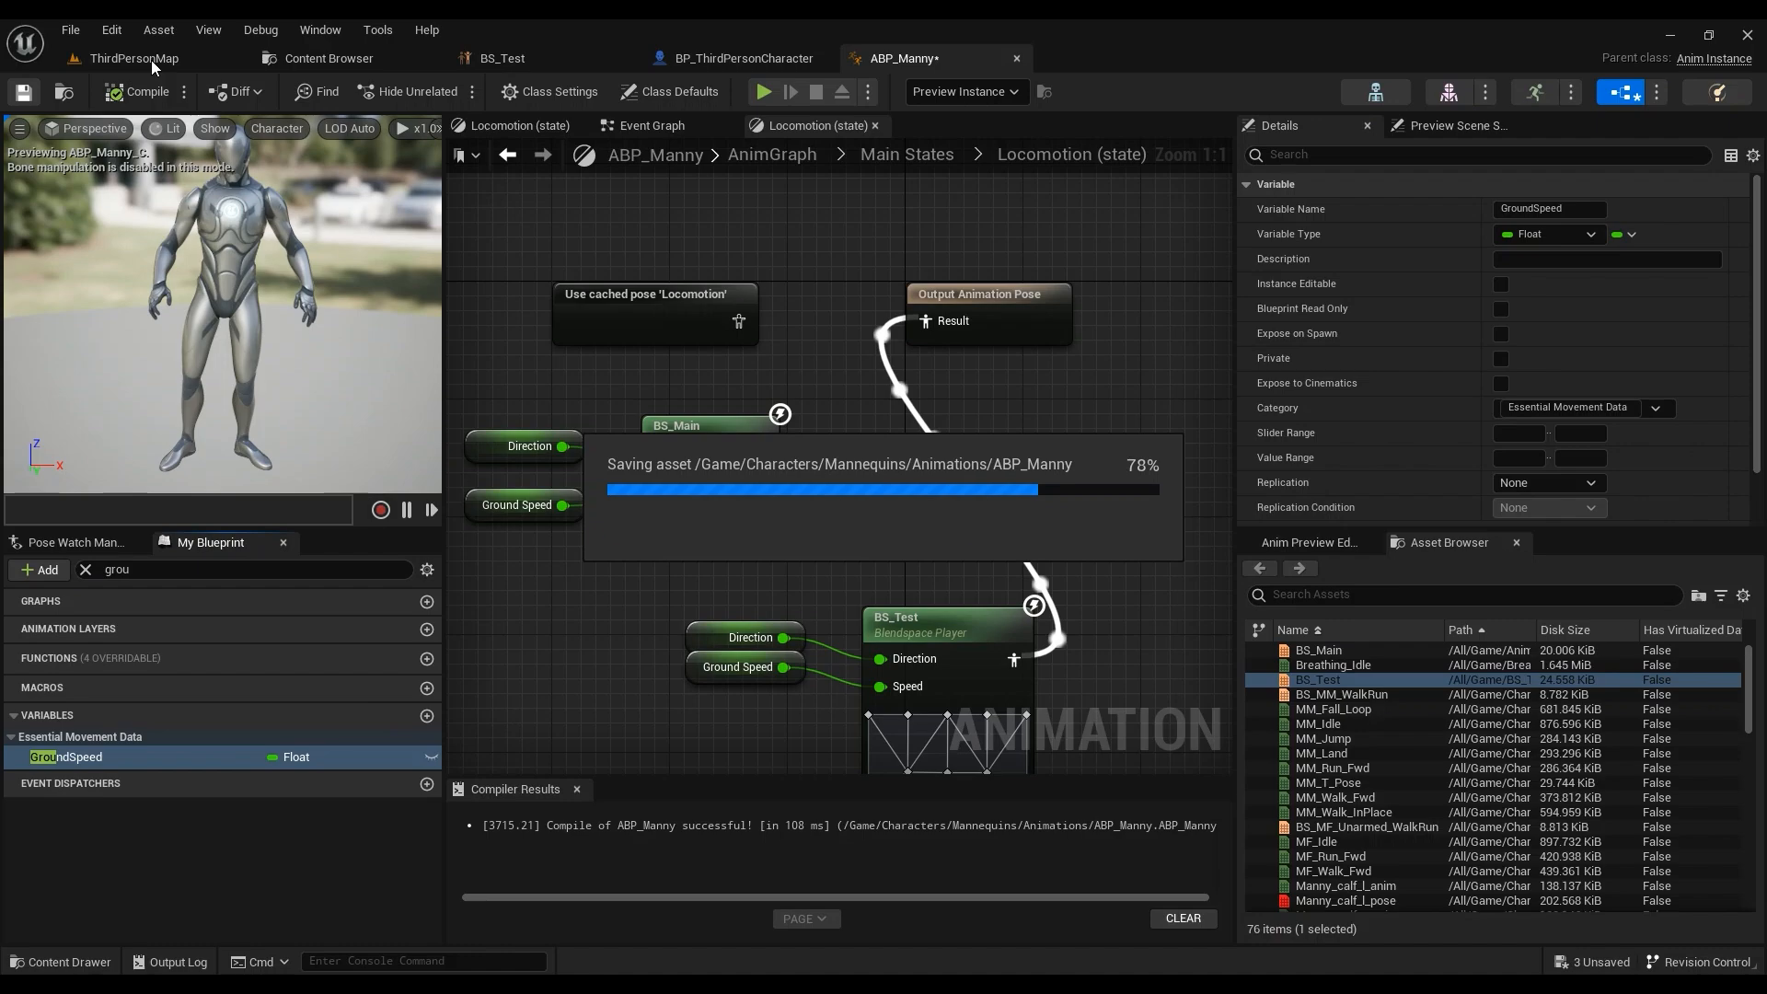
Step: Play-test the character in ThirdPersonMap, stop the session, and review the motion preview in the BS_Test blend space
click(151, 59)
key(alt+p)
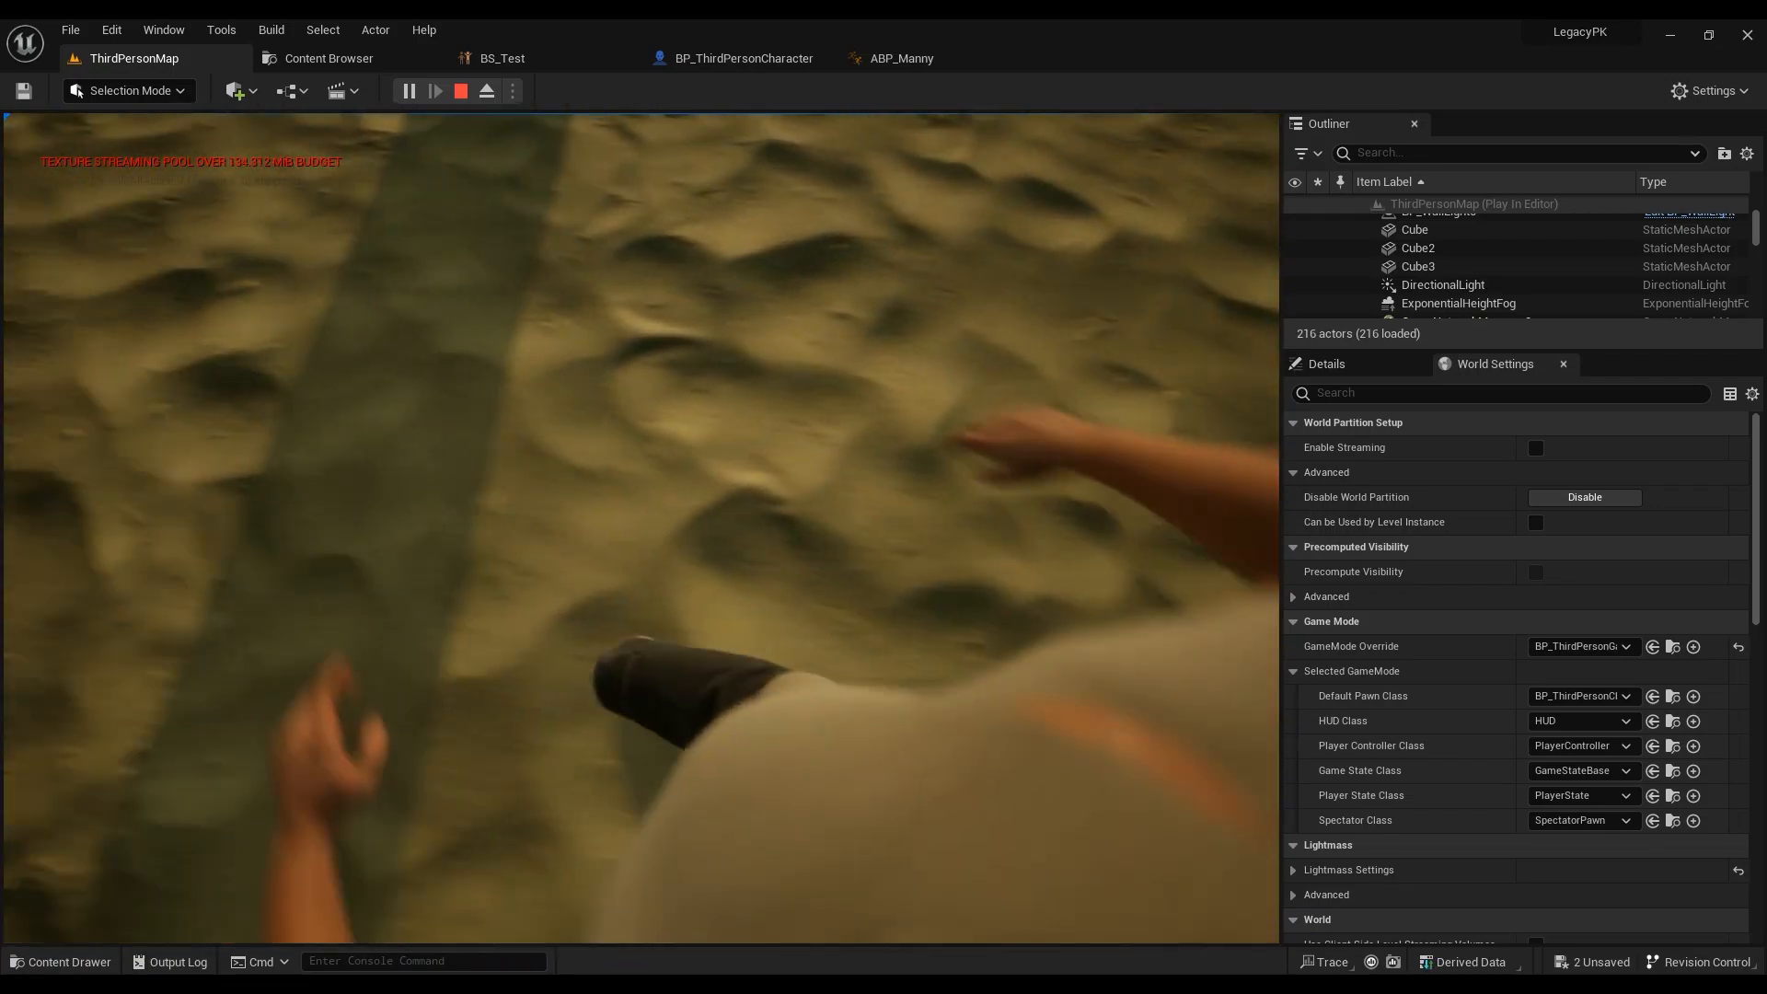
key(Escape)
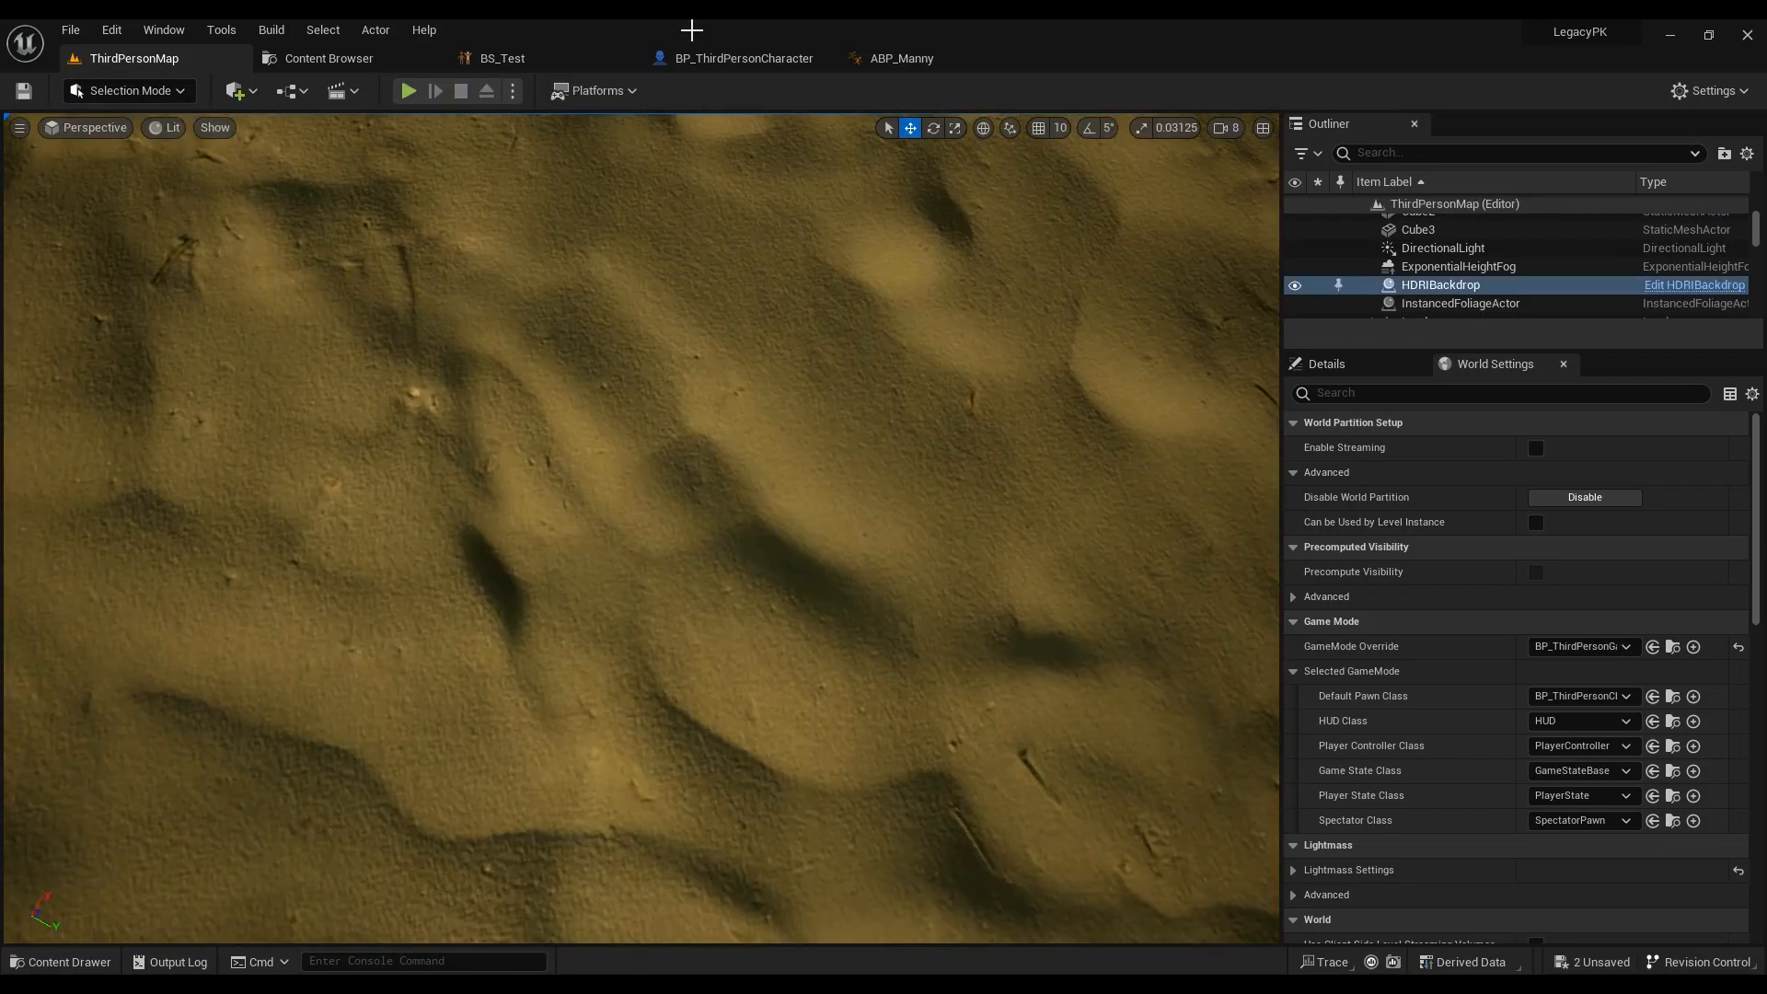
click(494, 68)
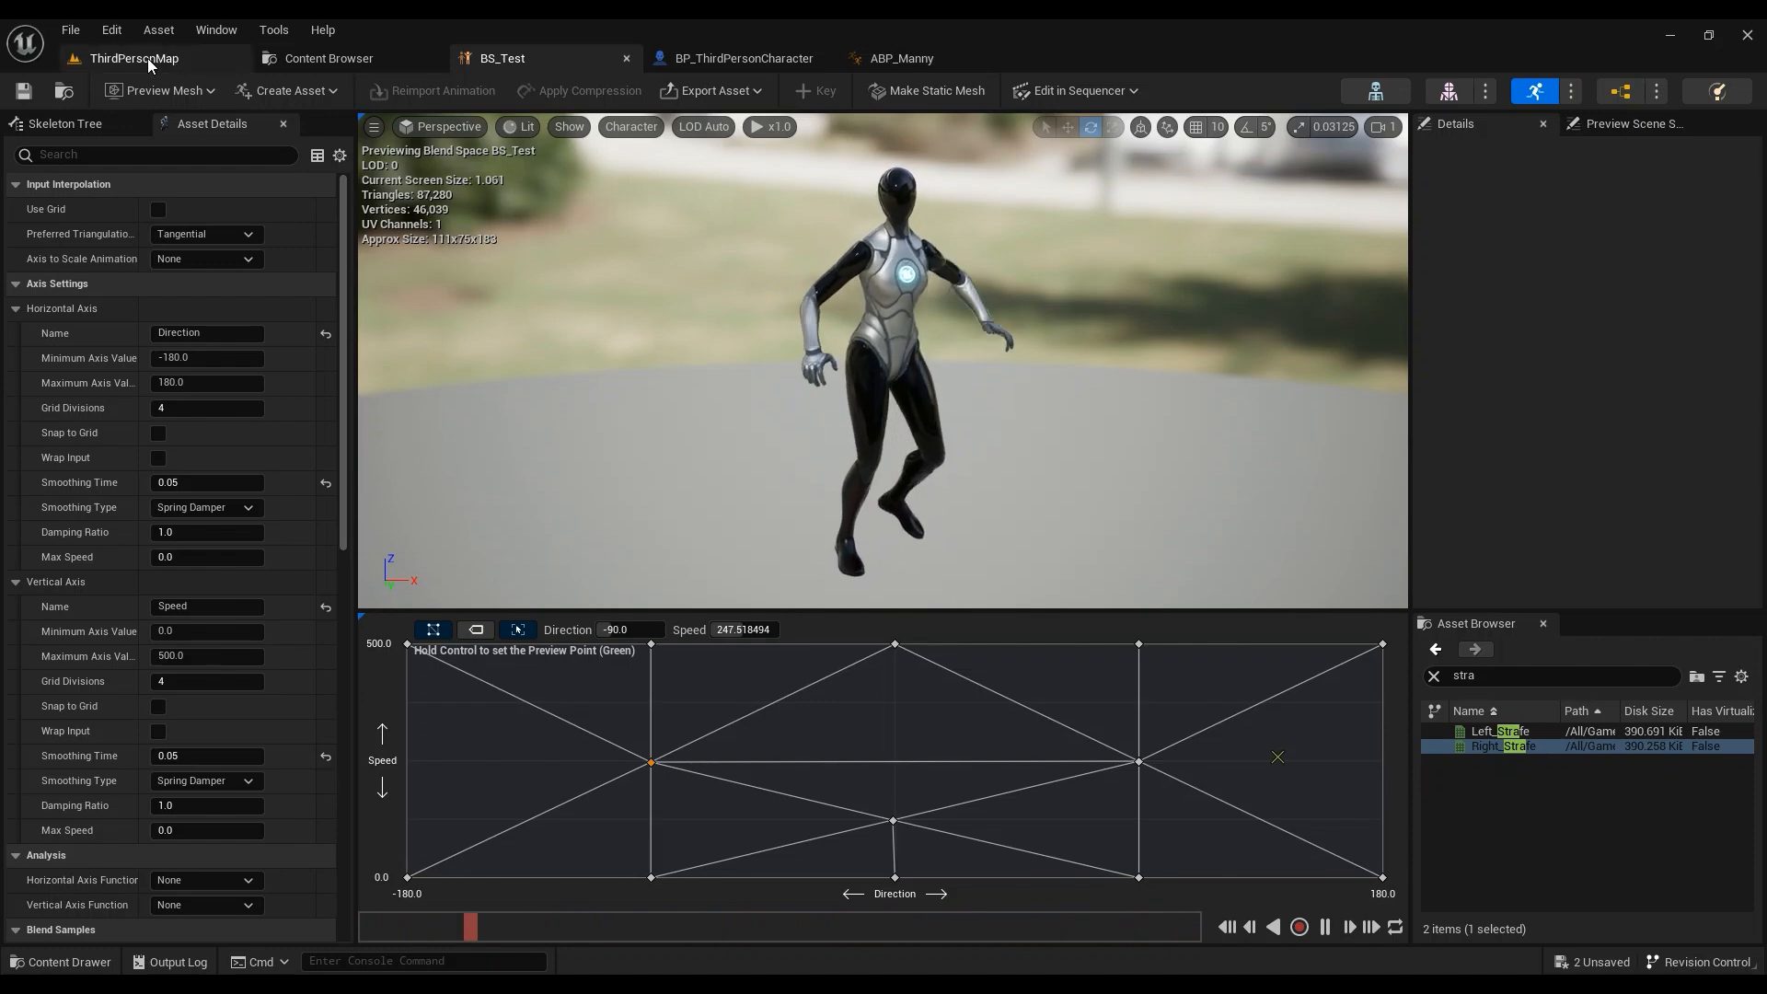
click(111, 58)
Step: In ABP_Manny's Locomotion state, wire BS_Main back to the Output Animation Pose and delete BS_Test with its two variable nodes
click(897, 58)
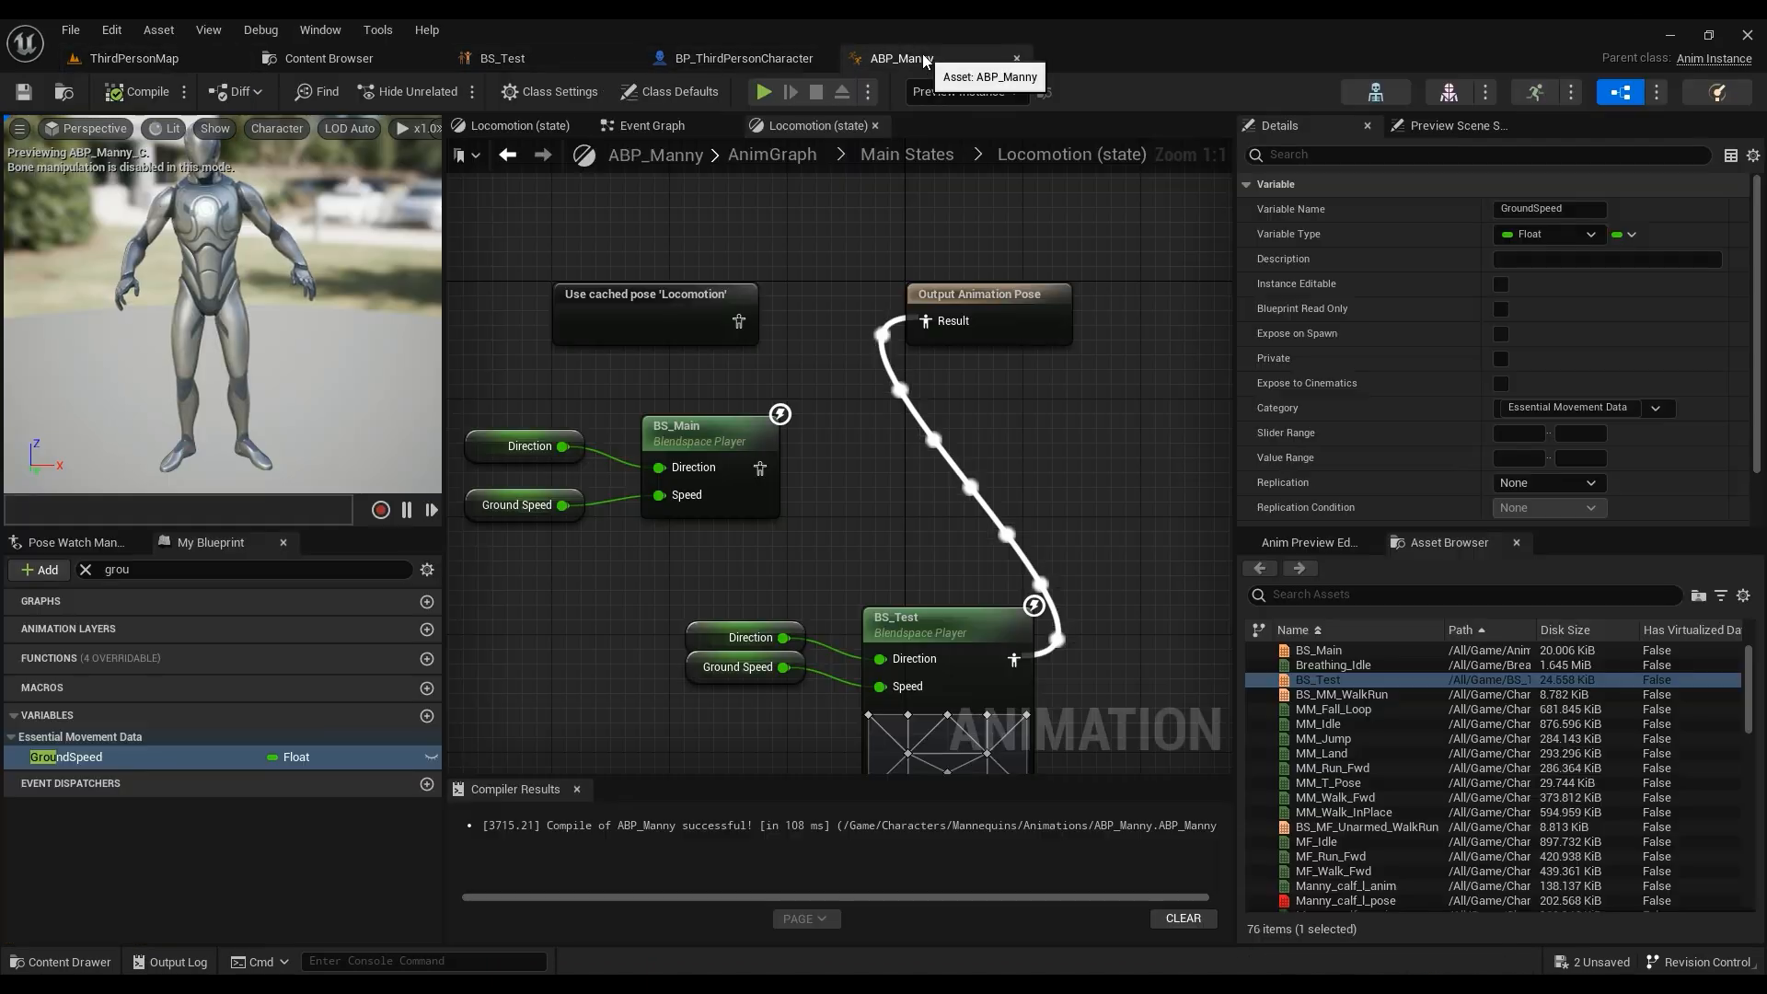
drag(920, 353, 926, 323)
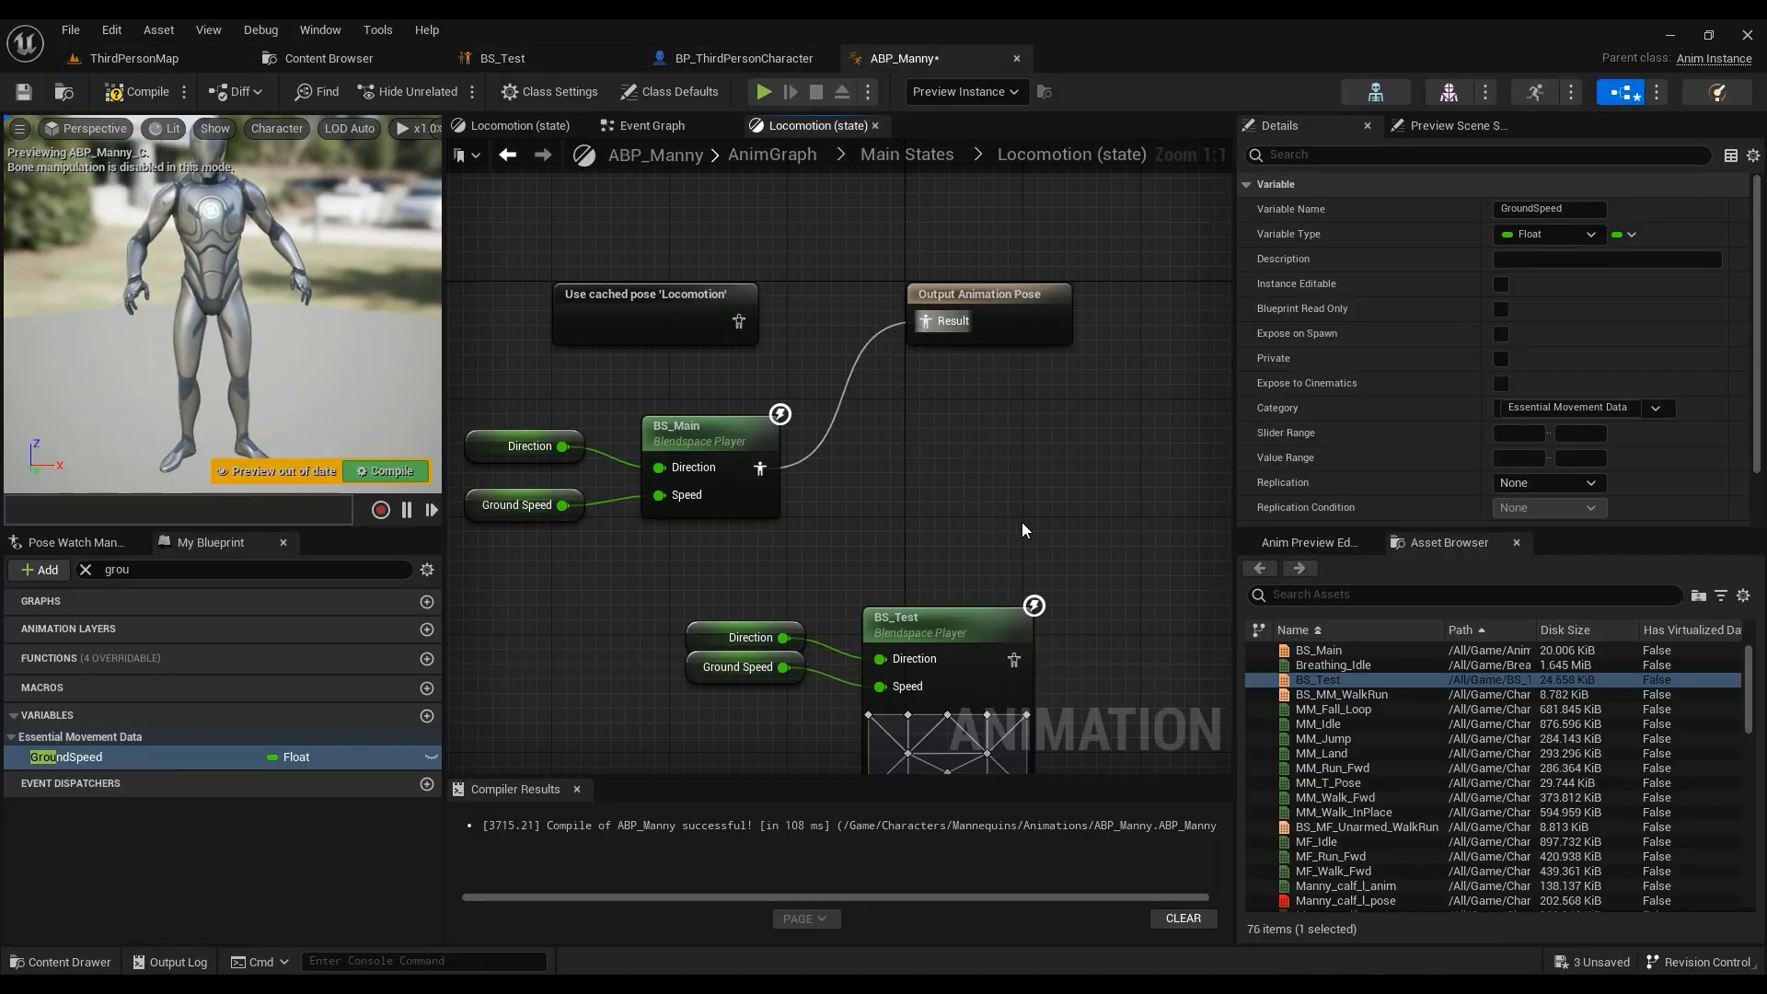
right_drag(1114, 570, 1070, 427)
drag(1070, 427, 715, 591)
key(Delete)
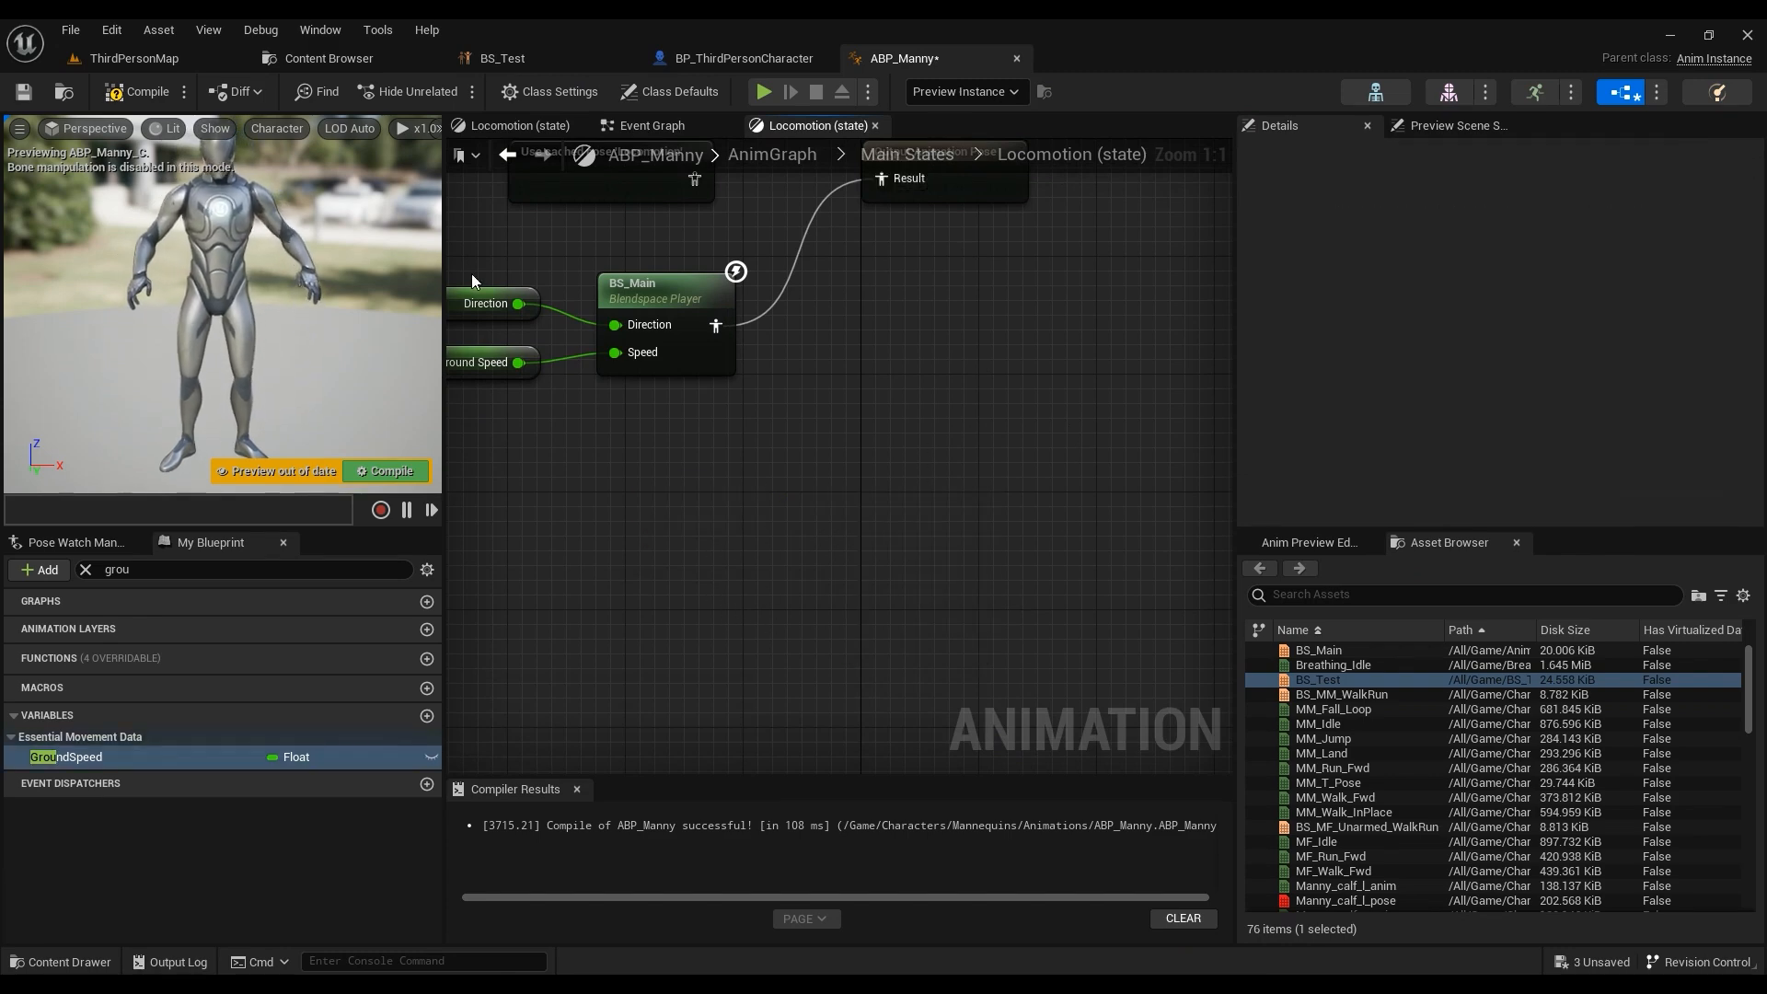
Step: In the Event Graph, delete the unused Set Direction node and the duplicate Calculate Direction, Get Actor Rotation and Get Velocity nodes
click(649, 125)
drag(1156, 392, 992, 453)
key(Delete)
right_drag(792, 350, 1002, 411)
drag(1073, 286, 753, 421)
key(Delete)
key(Delete)
Step: Move the remaining Calculate Direction node closer to the movement component nodes, then compile and save ABP_Manny
drag(763, 269, 856, 362)
right_drag(907, 368, 807, 311)
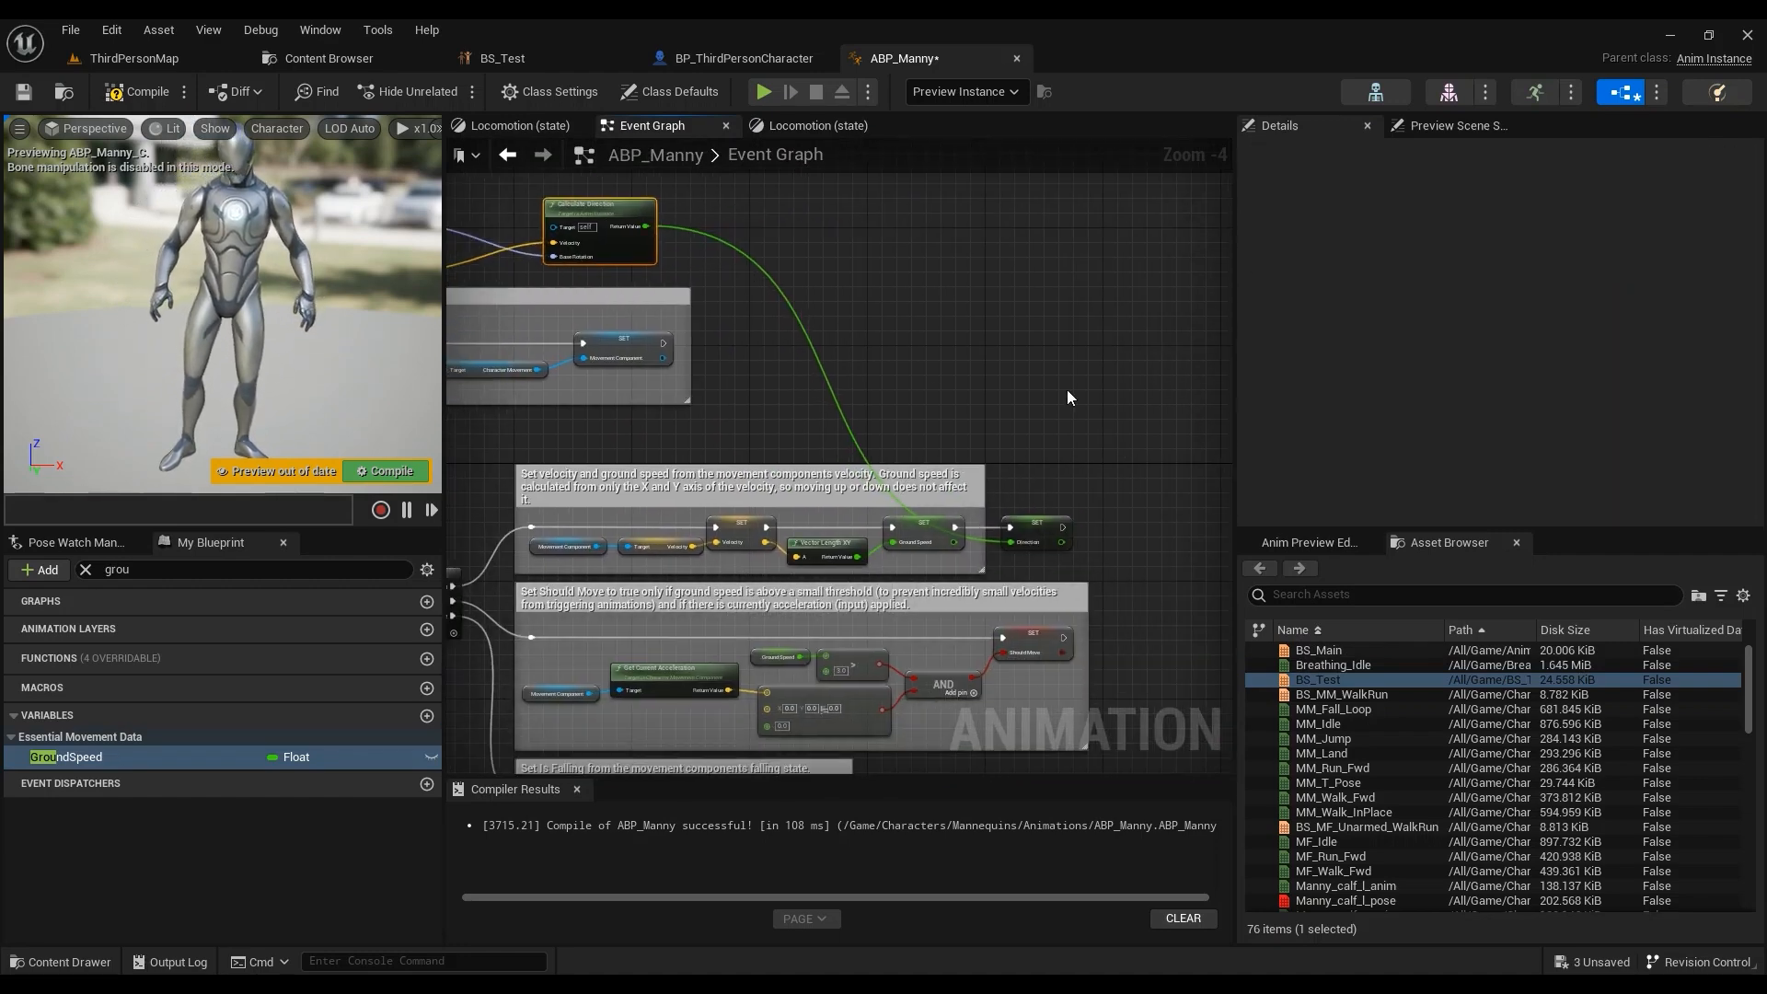
click(138, 91)
click(24, 91)
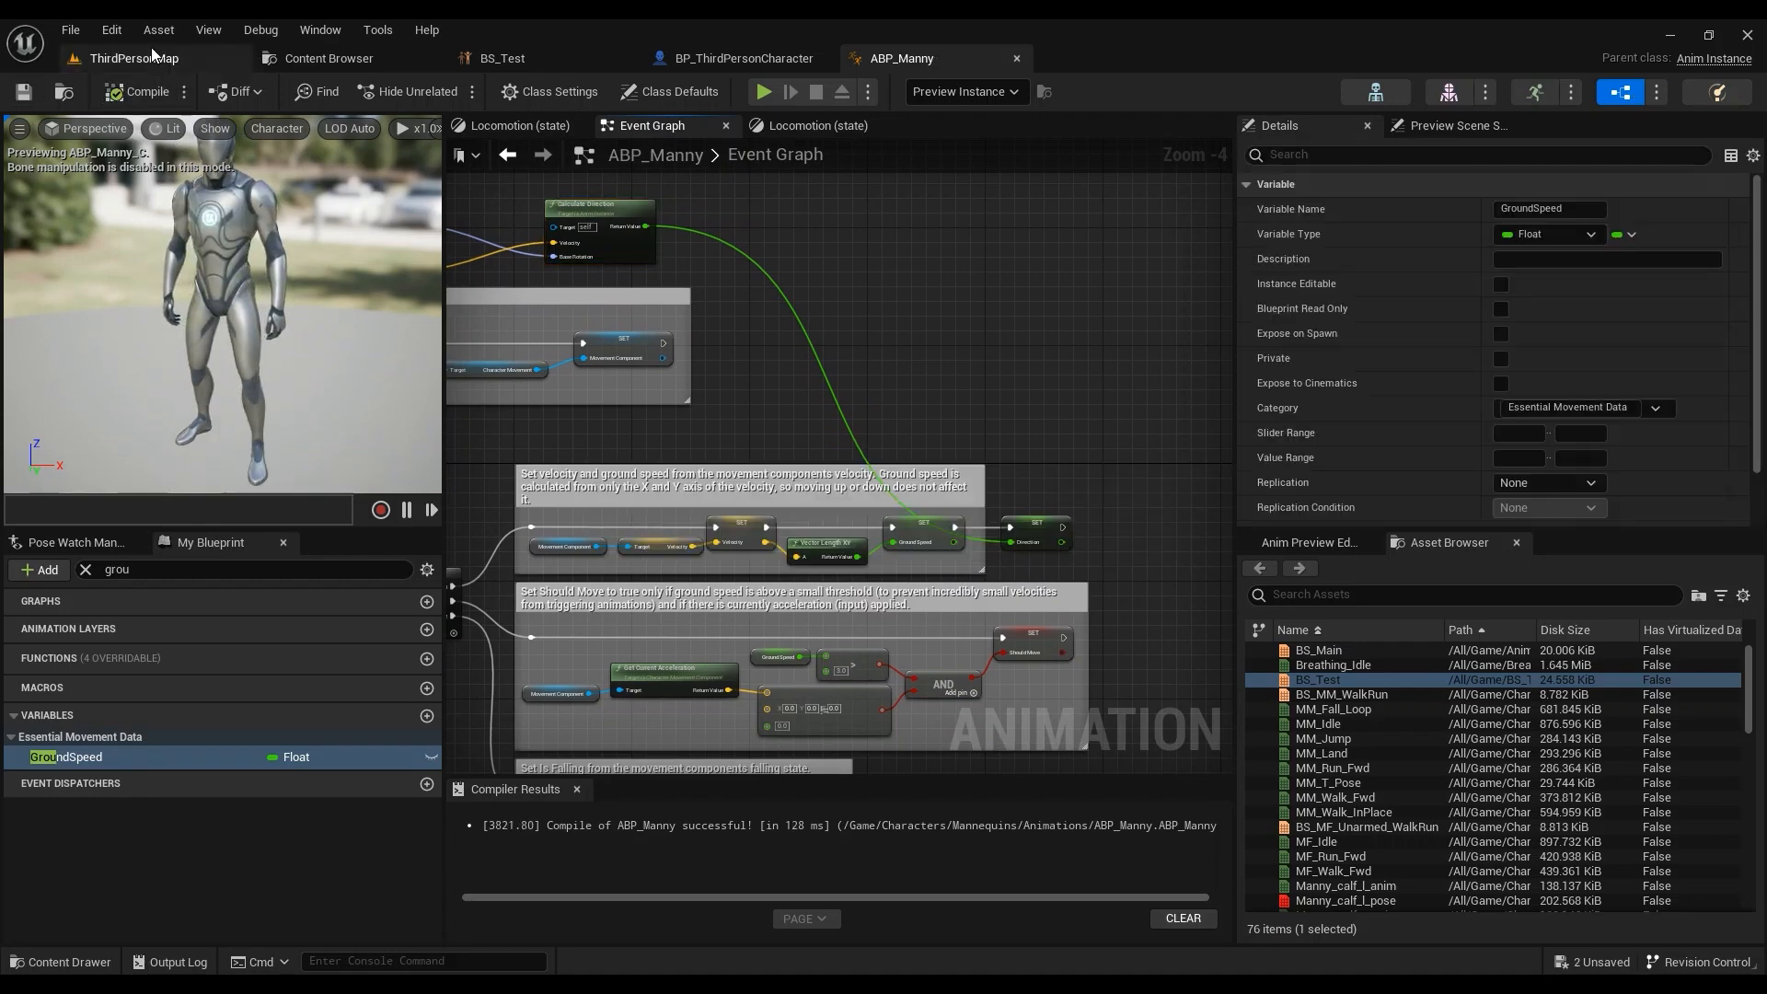
Step: Open the BS_Main blend space from the Locomotion state and preview its motion at different Direction and Speed points
click(808, 126)
click(808, 379)
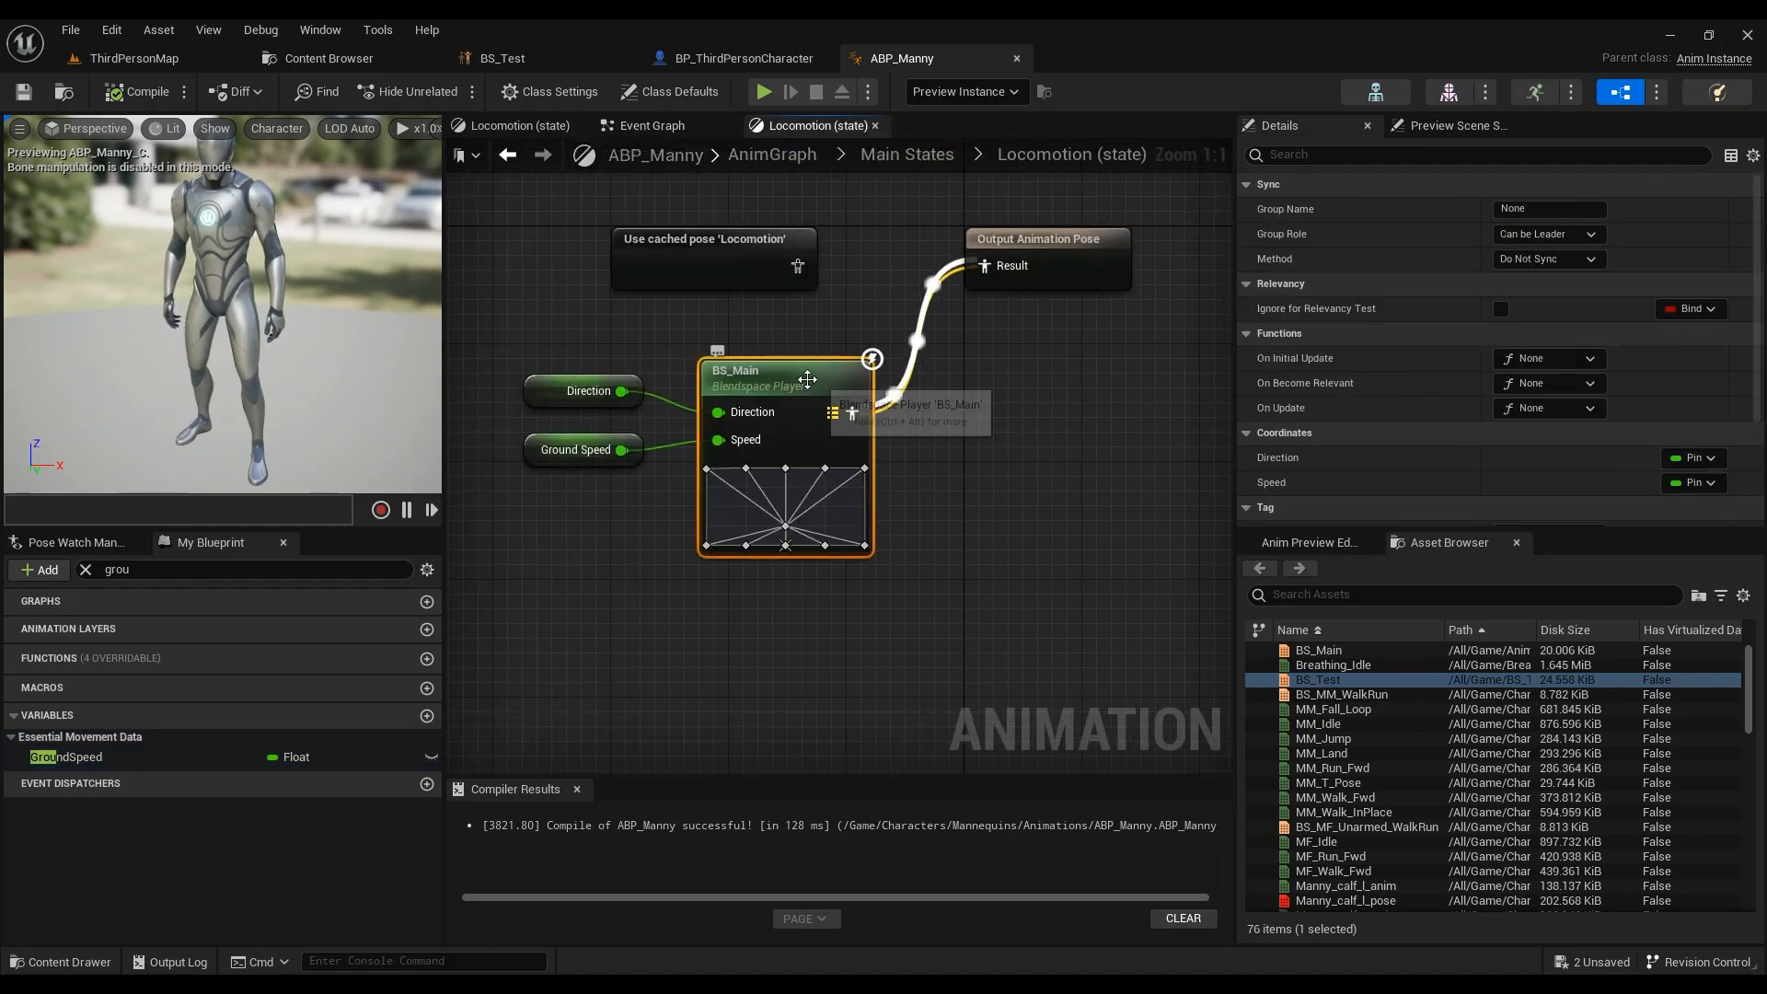
double_click(807, 379)
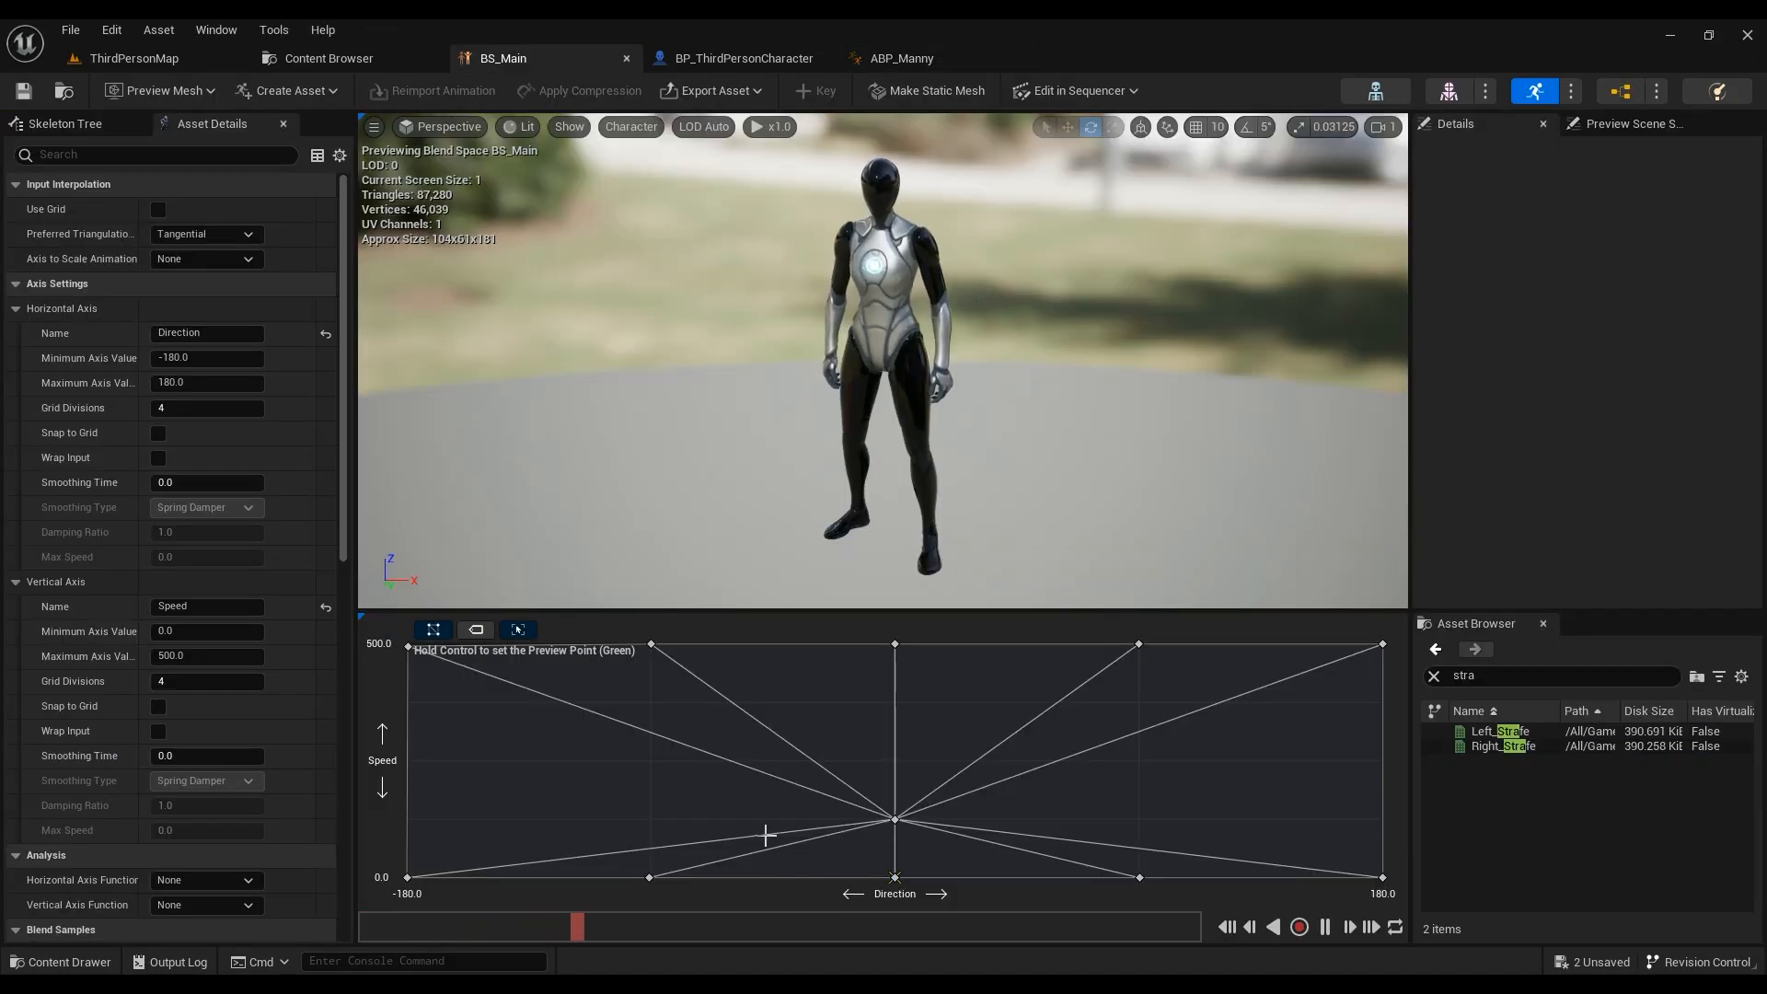
key(ctrl)
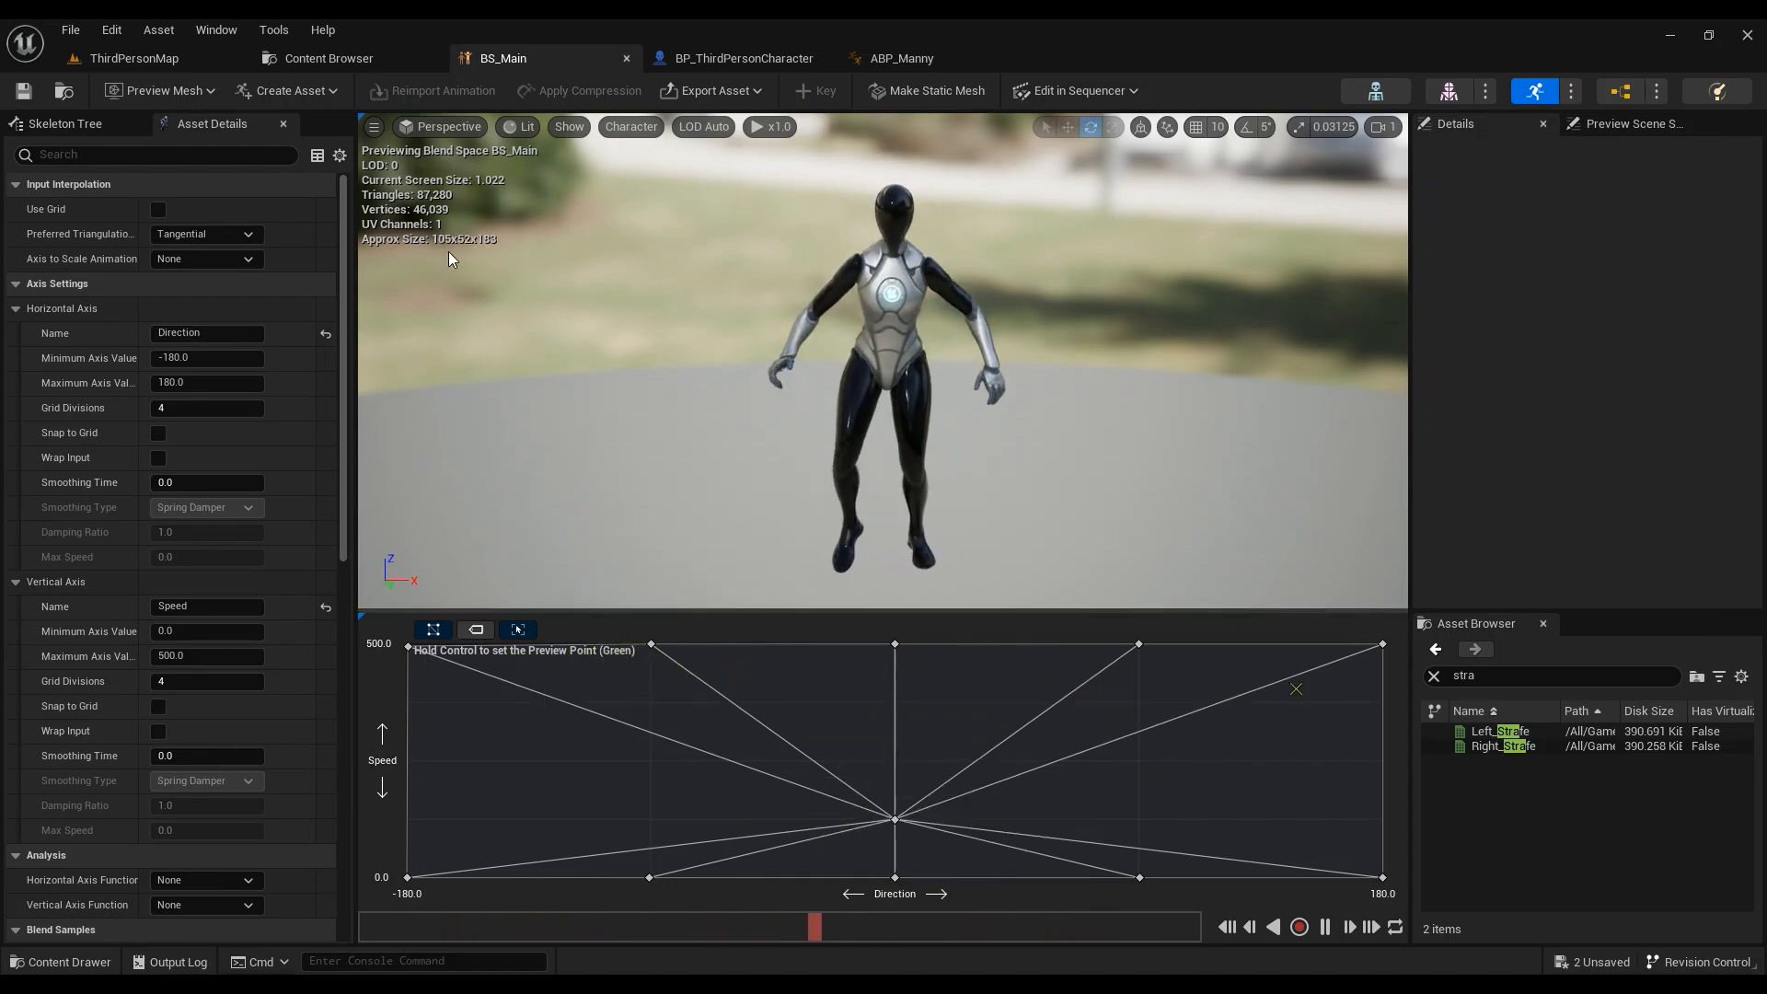
Step: Return to ThirdPersonMap and aim the level view across the desert dunes
click(92, 59)
right_drag(712, 672, 713, 623)
key(w)
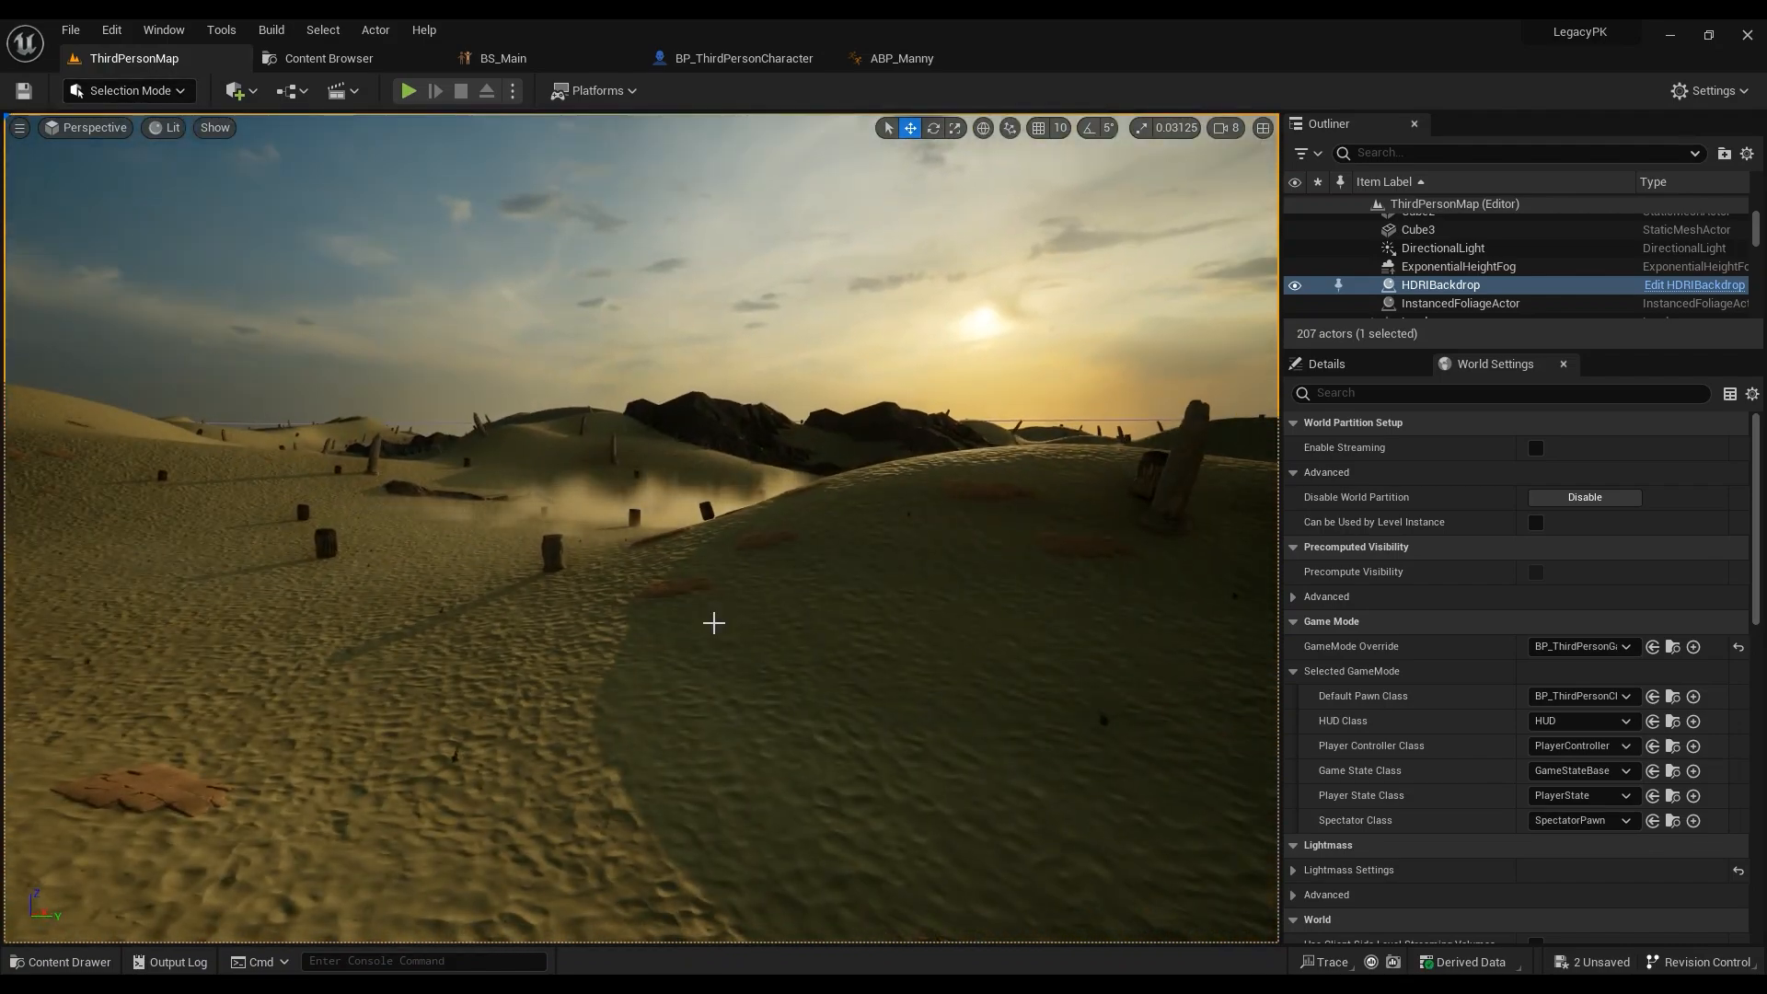